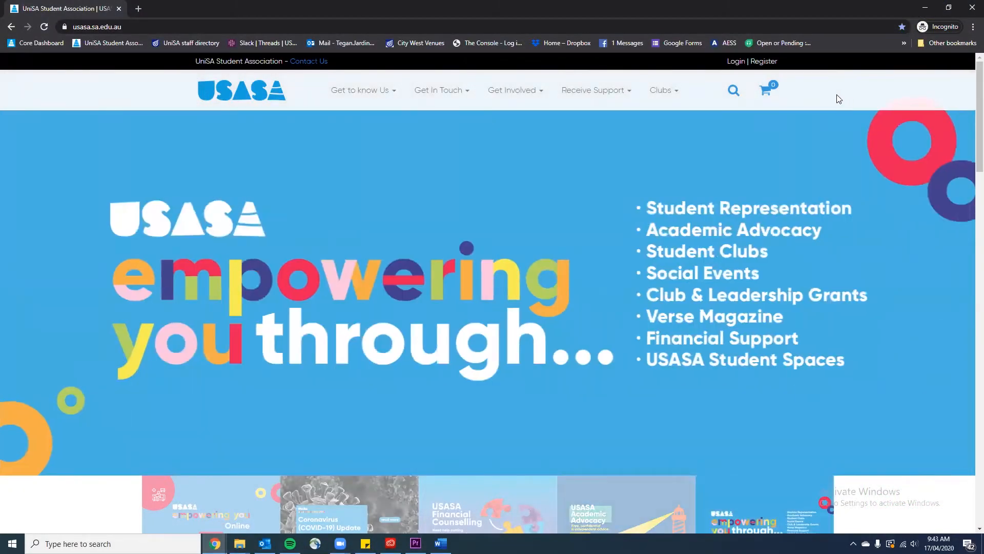
Sign in to the USASA website with the account's email and password
{"action": "left_click", "coordinate": [731, 62]}
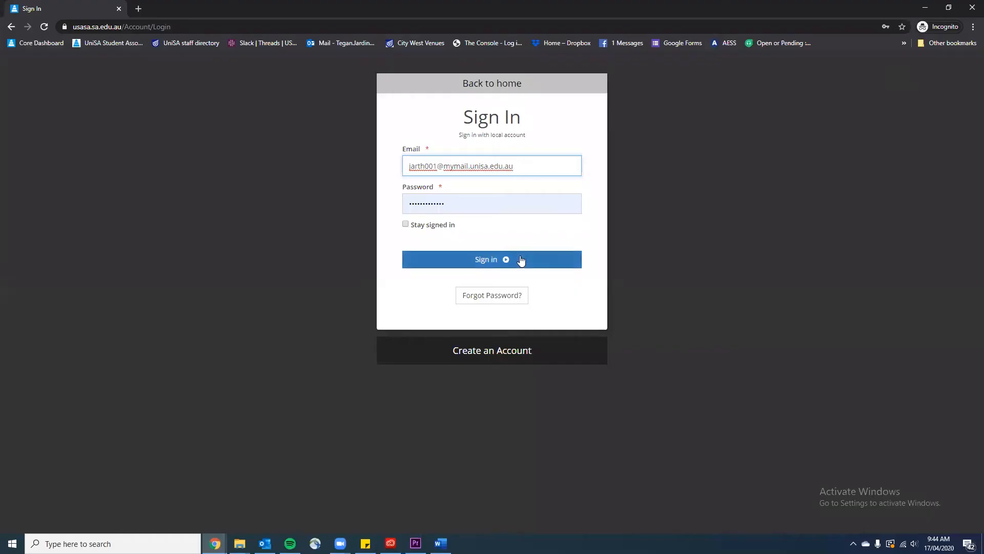
{"action": "left_click", "coordinate": [510, 263]}
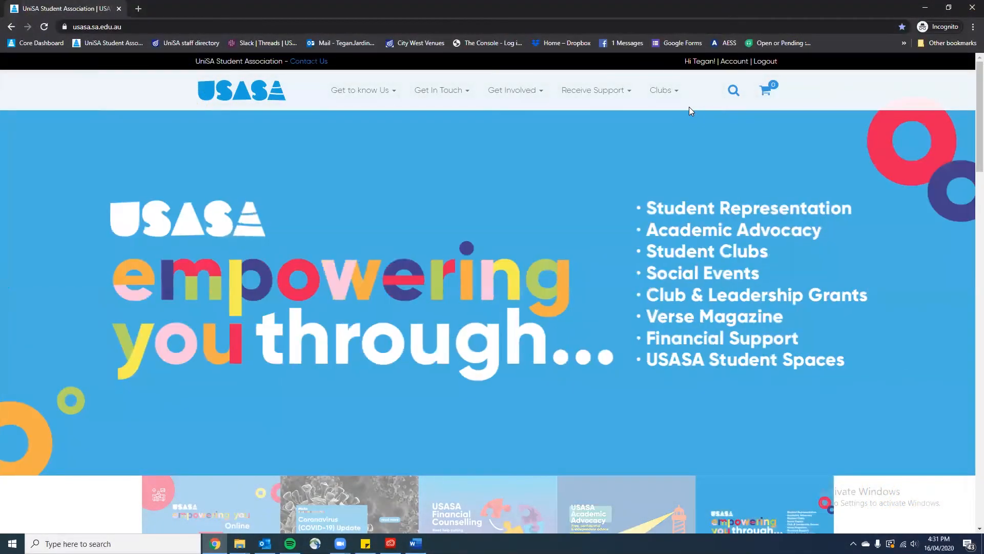
{"action": "mouse_move", "coordinate": [684, 108]}
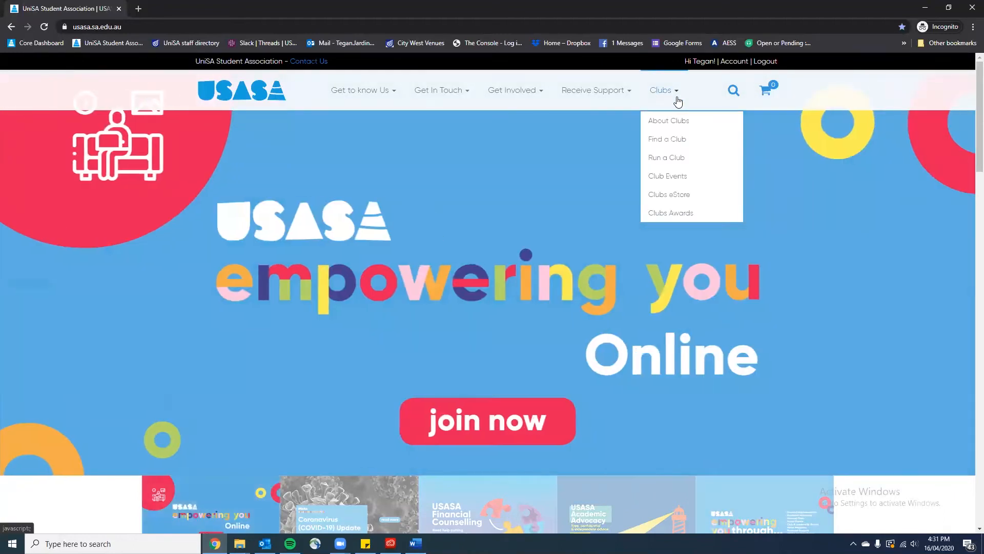
Find Cheese Fan Club in the Clubs Search listing and open its View Details page
{"action": "left_click", "coordinate": [668, 139]}
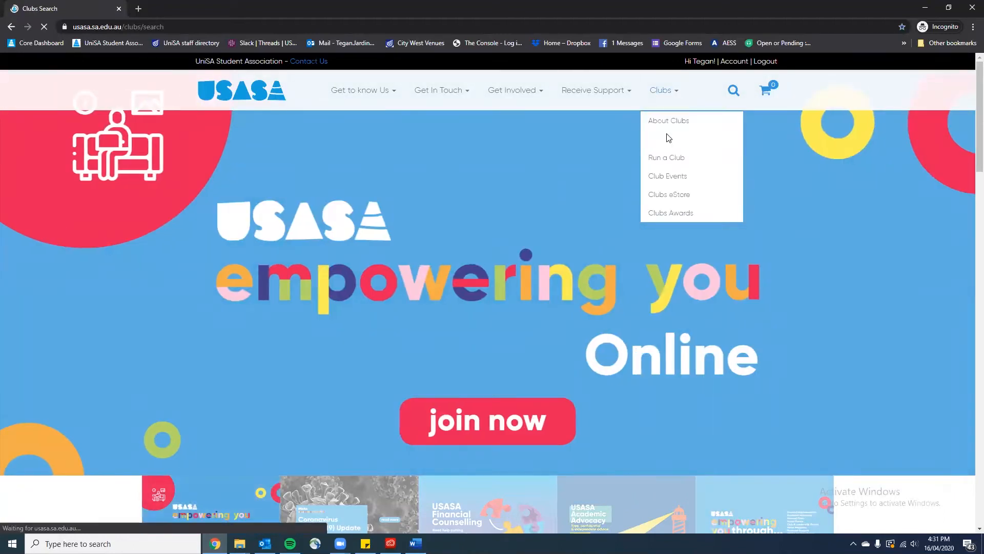
{"action": "left_click", "coordinate": [563, 274]}
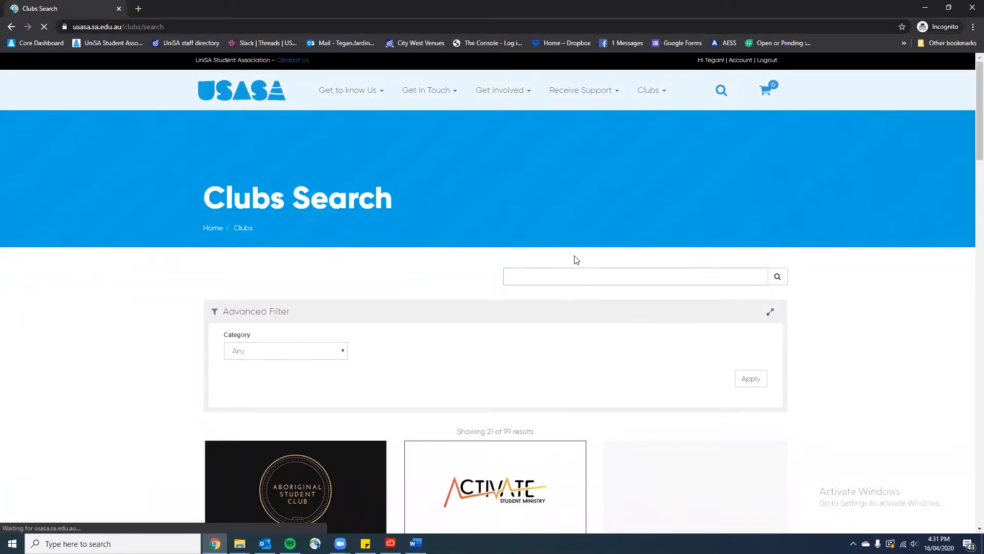
{"action": "scroll", "coordinate": [564, 265], "scroll_direction": "down", "scroll_amount": 6}
{"action": "scroll", "coordinate": [567, 266], "scroll_direction": "down", "scroll_amount": 20}
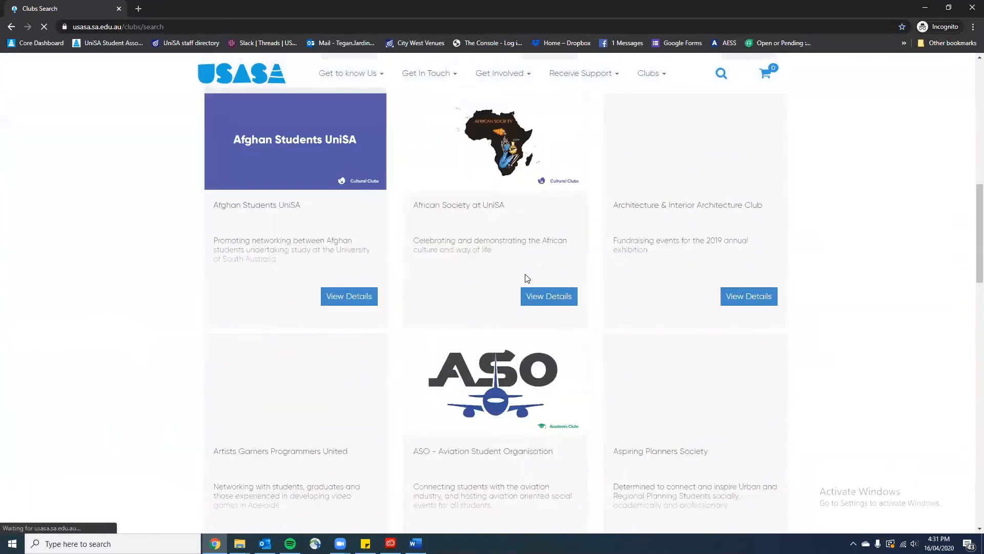
{"action": "scroll", "coordinate": [511, 297], "scroll_direction": "down", "scroll_amount": 1}
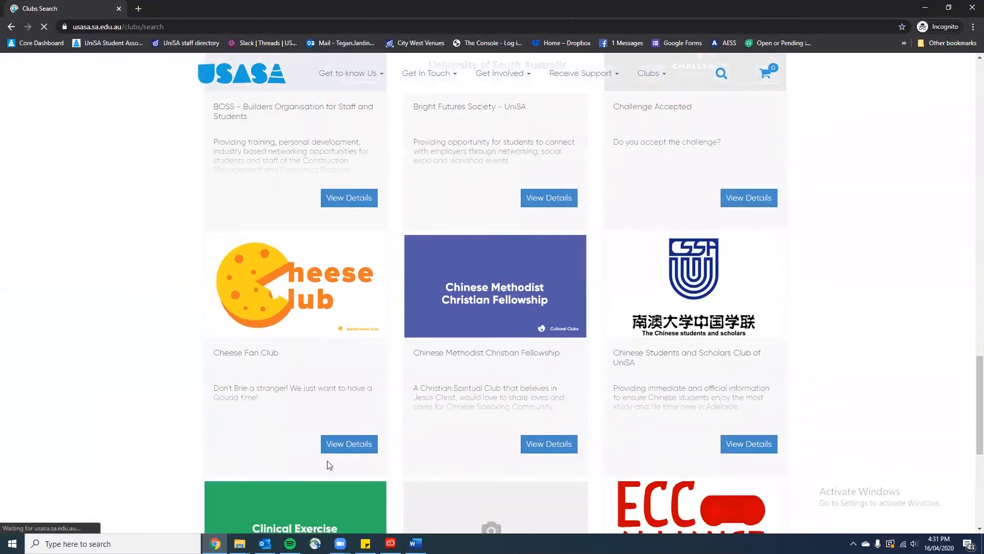
{"action": "left_click", "coordinate": [344, 454]}
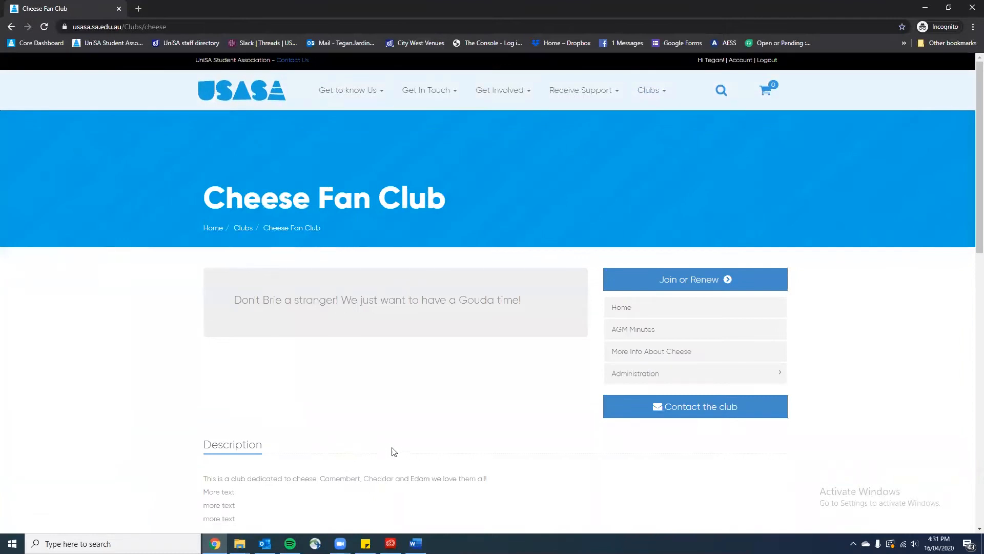
Open the account's Club Memberships list and launch the Cheese Fan Club page in a new tab
{"action": "left_click", "coordinate": [746, 62]}
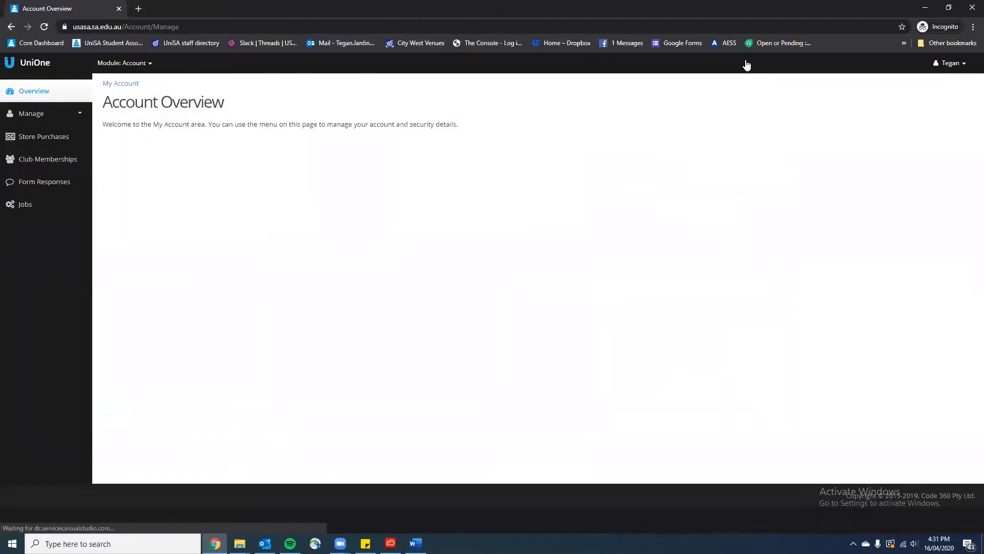
{"action": "left_click", "coordinate": [62, 161]}
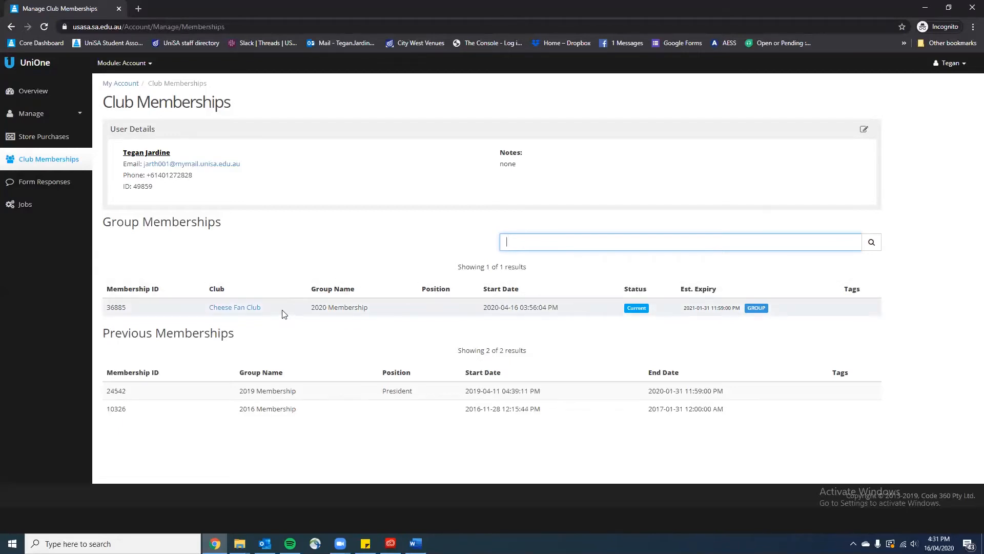
{"action": "left_click", "coordinate": [251, 312]}
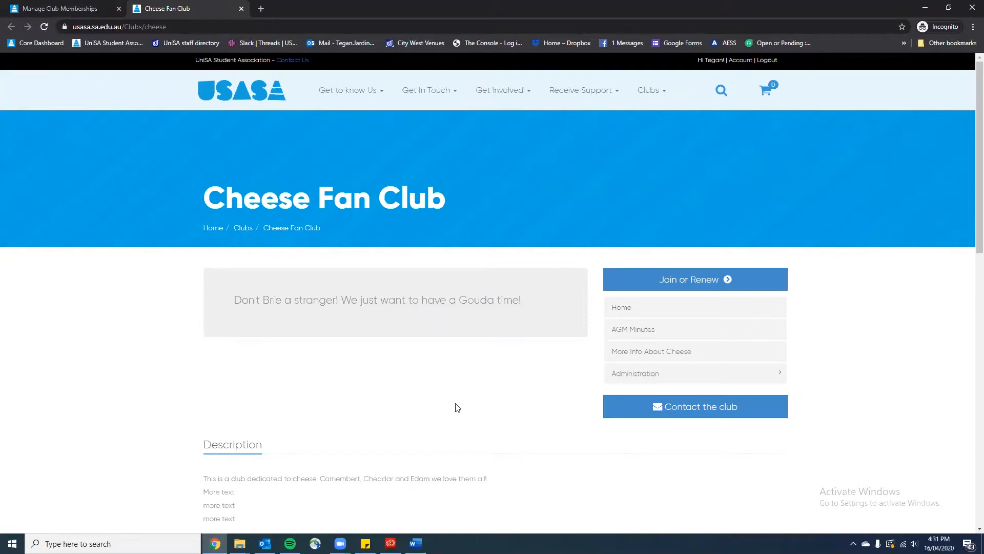
Open the Cheese Fan Club admin dashboard via Administration > Settings
{"action": "mouse_move", "coordinate": [626, 375]}
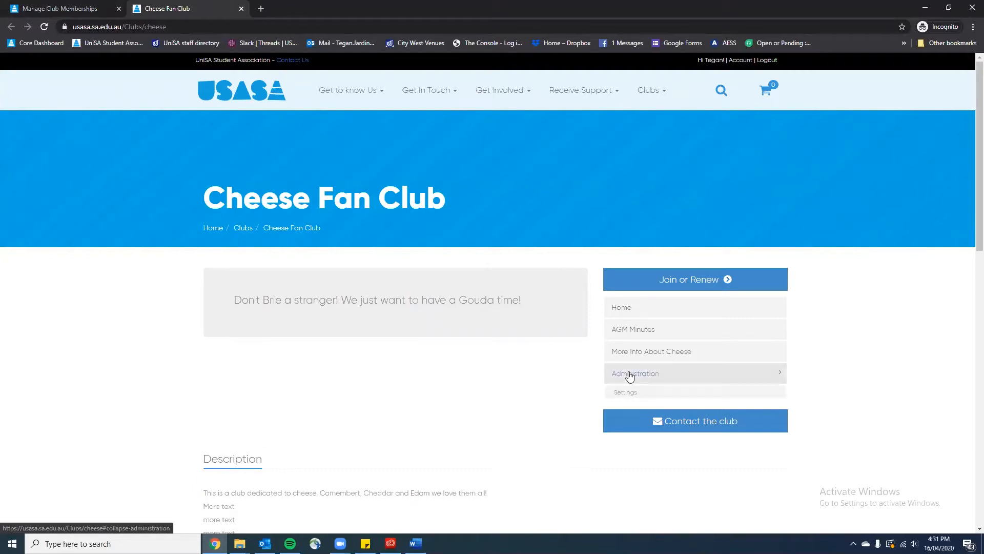
{"action": "left_click", "coordinate": [633, 393]}
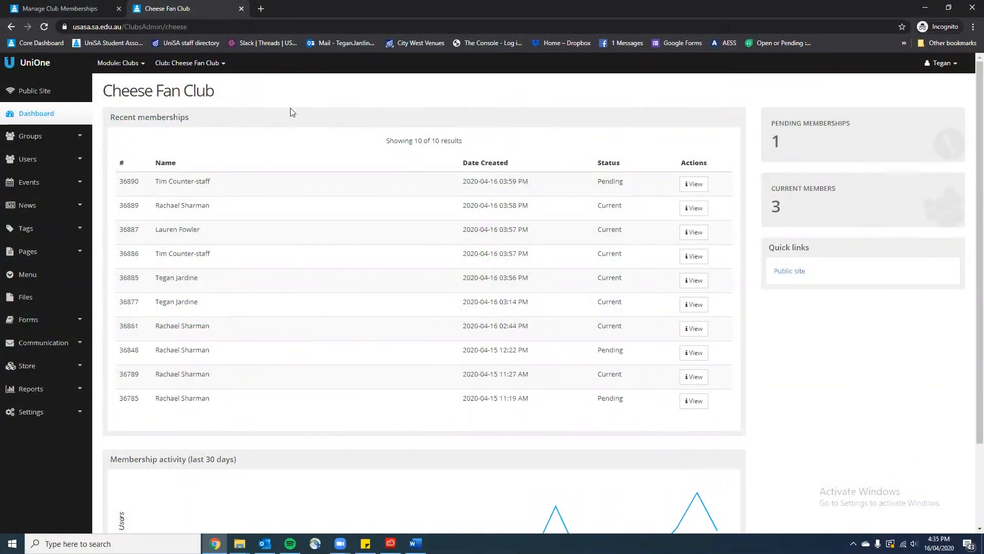
Approve the pending member in the 2020 Membership group's members list
{"action": "left_click", "coordinate": [72, 137]}
{"action": "left_click", "coordinate": [73, 162]}
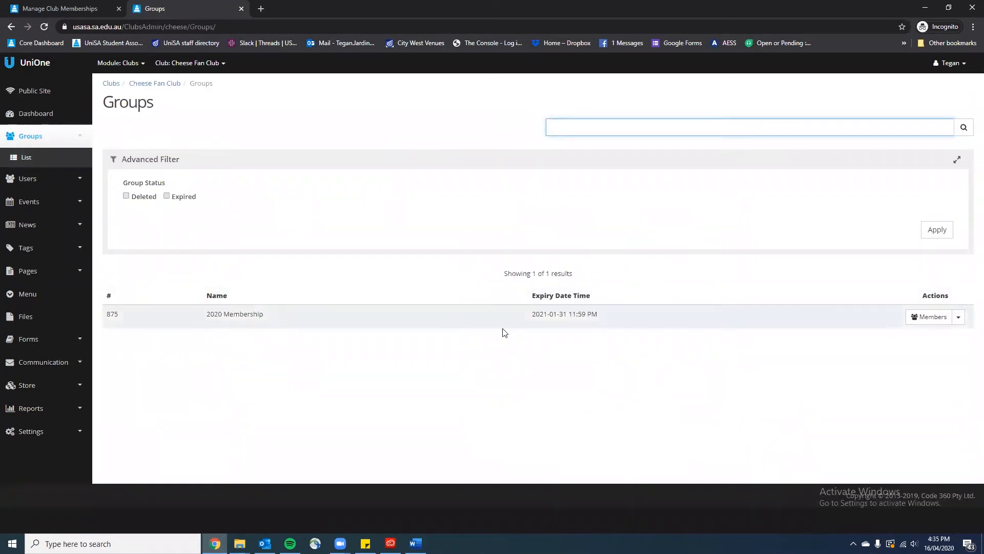
{"action": "left_click", "coordinate": [924, 322]}
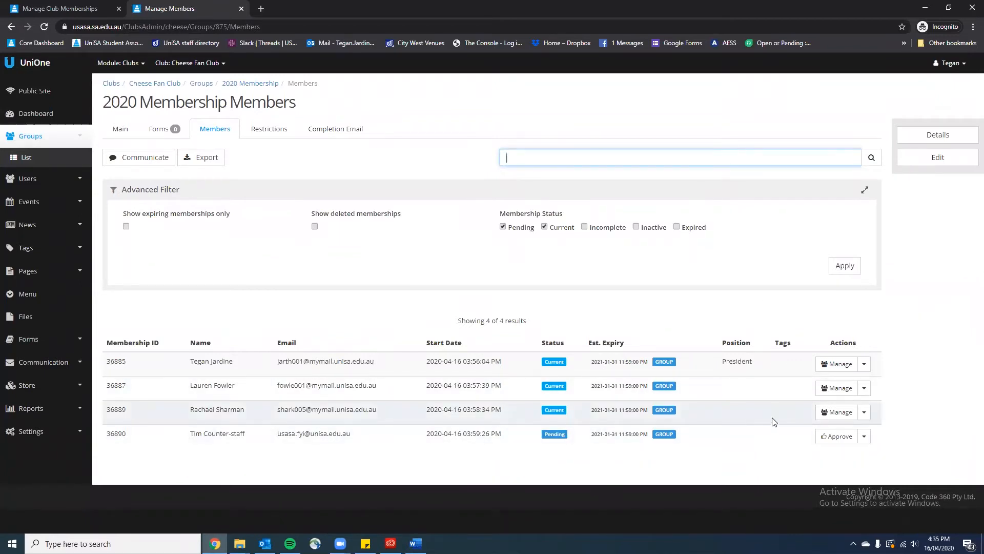
{"action": "left_click", "coordinate": [834, 438]}
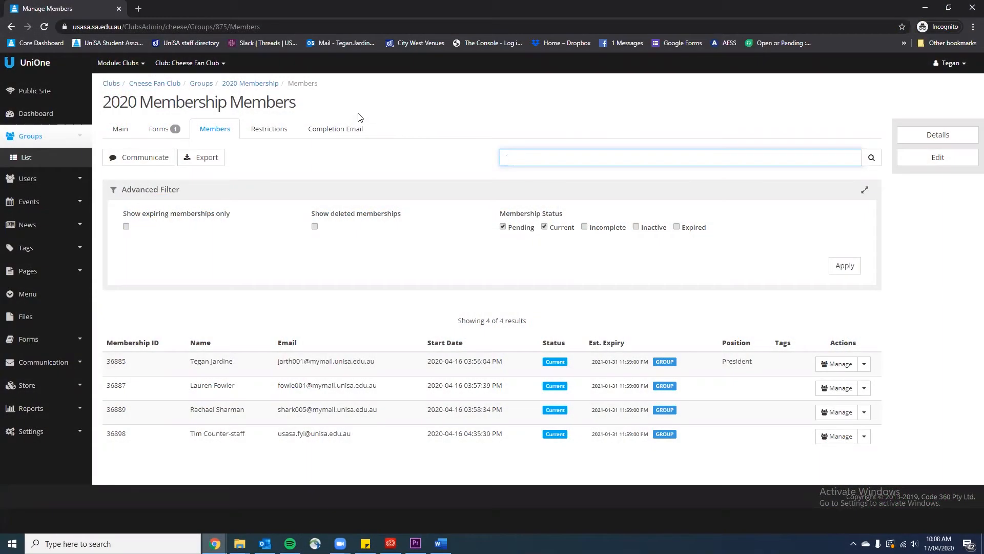
Turn on Automatically Approve New Members for the 2020 Membership group and save it
{"action": "left_click", "coordinate": [120, 130]}
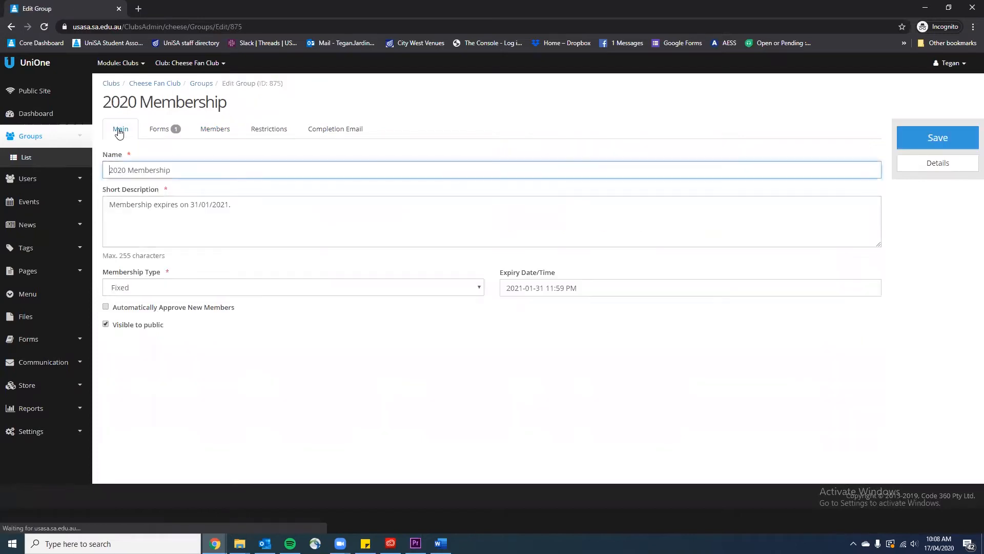
{"action": "left_click", "coordinate": [133, 309]}
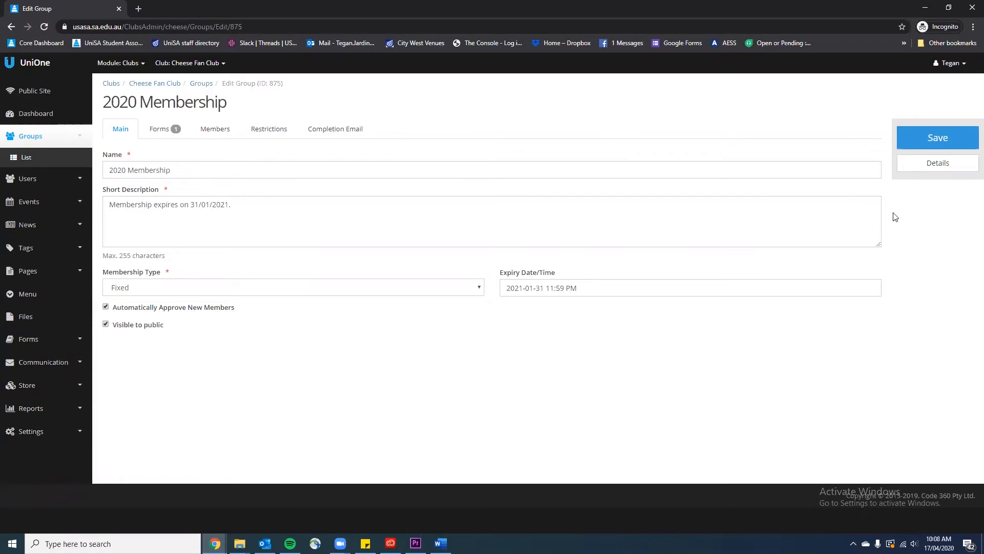
{"action": "left_click", "coordinate": [916, 146]}
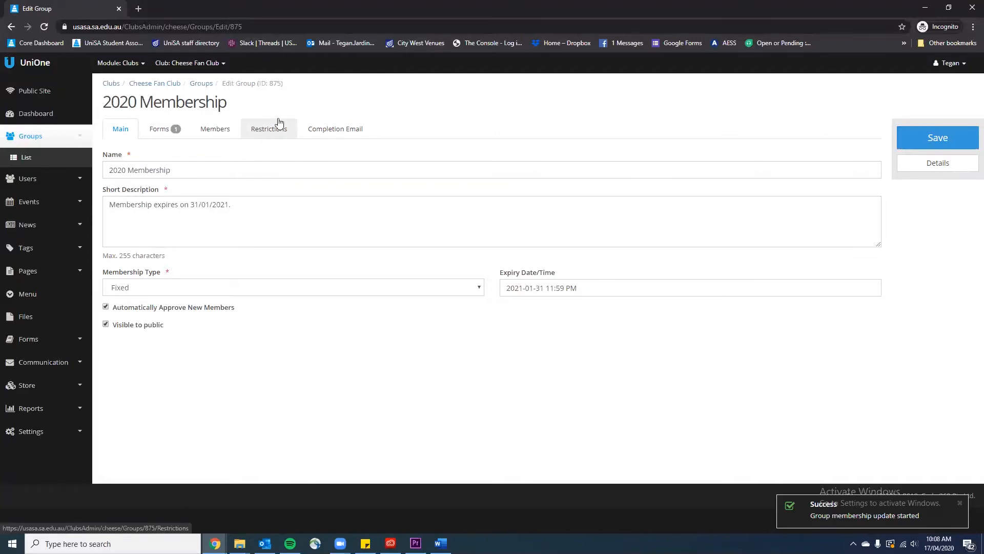
{"action": "left_click", "coordinate": [324, 129]}
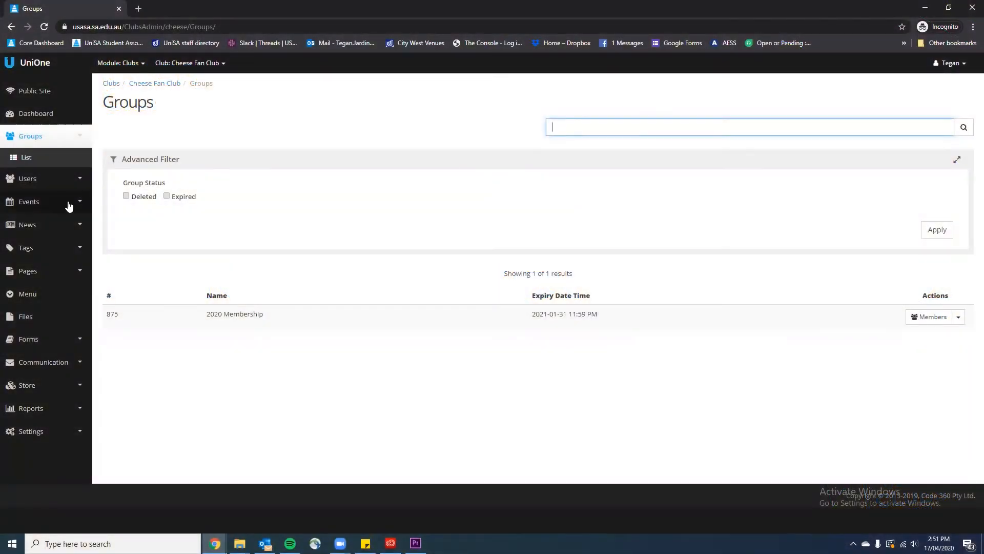
Expand the Events section in the club admin sidebar
{"action": "left_click", "coordinate": [47, 204]}
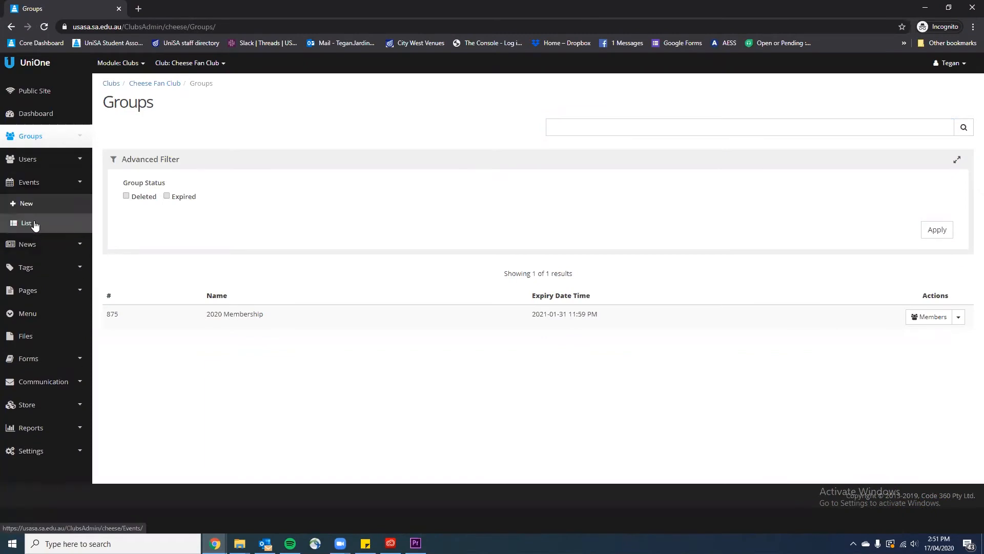
Start a new event, filling Name, URL, descriptions and location with placeholder text
{"action": "left_click", "coordinate": [27, 223]}
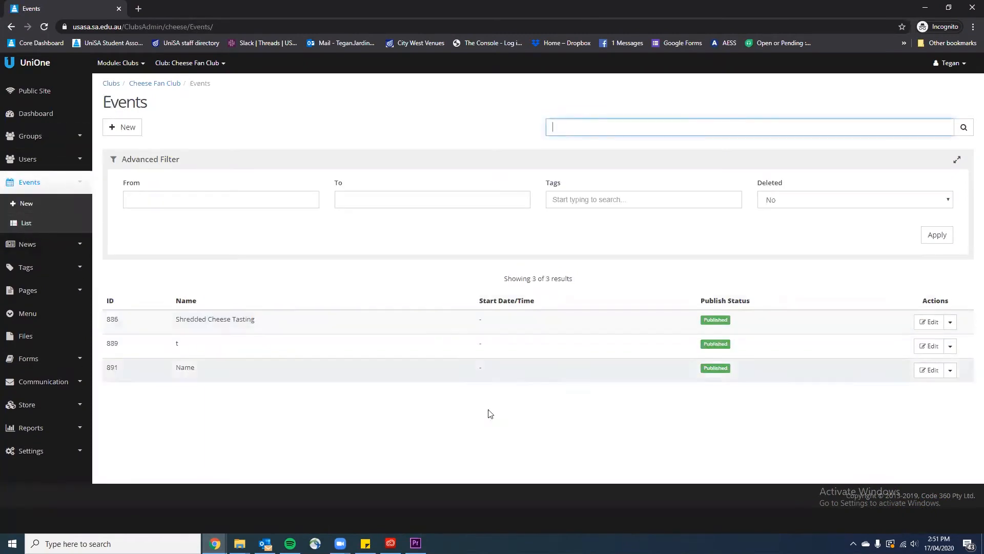
{"action": "left_click", "coordinate": [118, 129]}
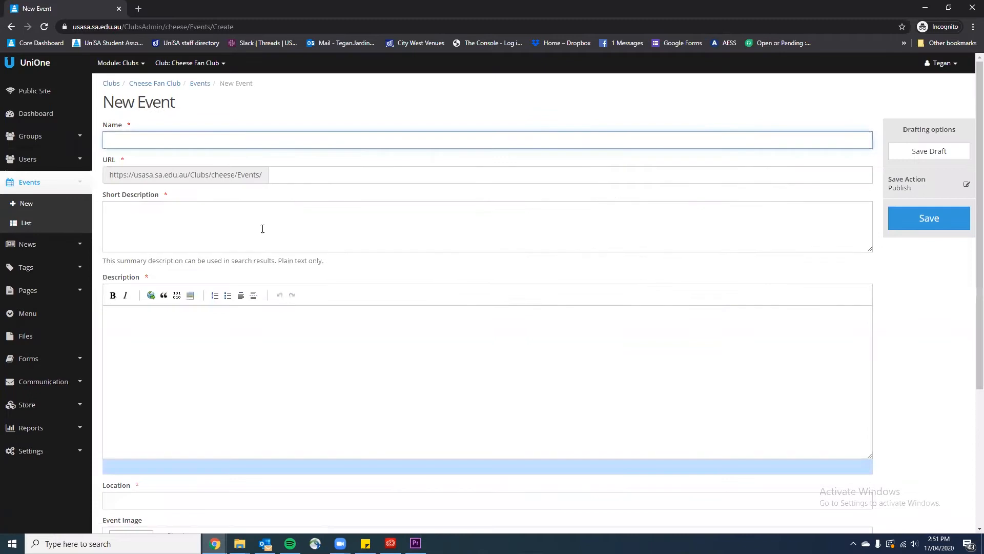
{"action": "type", "text": "Name"}
{"action": "left_click", "coordinate": [335, 175]}
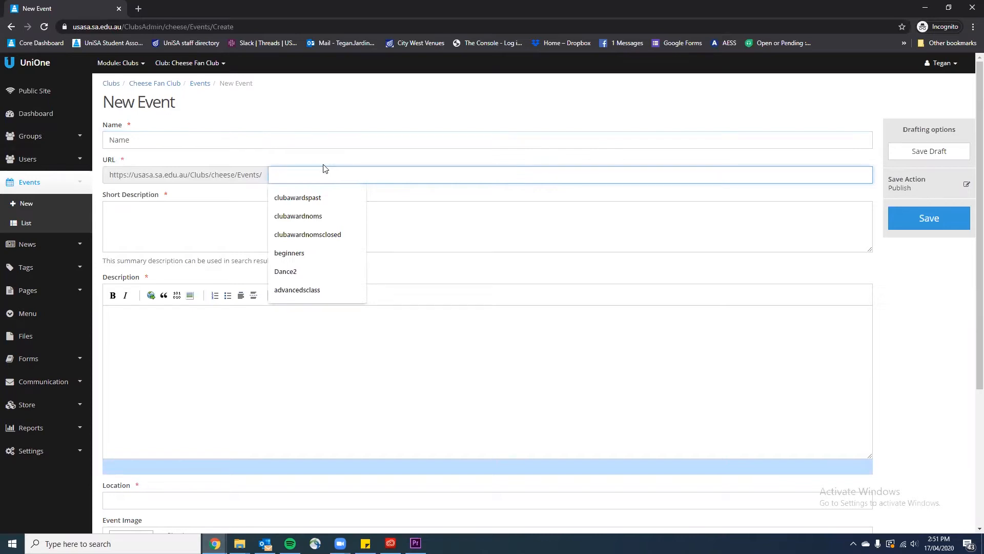
{"action": "type", "text": "url"}
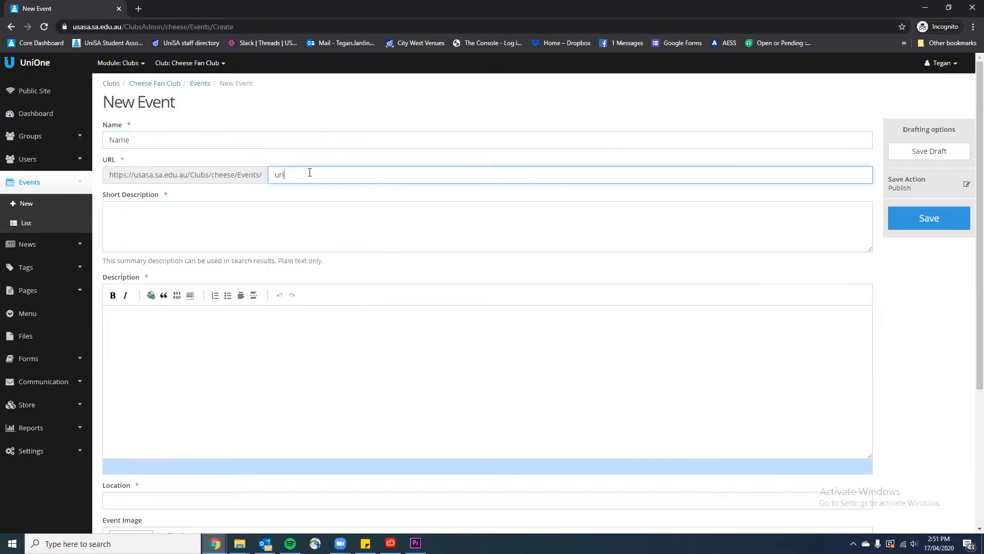
{"action": "left_click", "coordinate": [298, 223]}
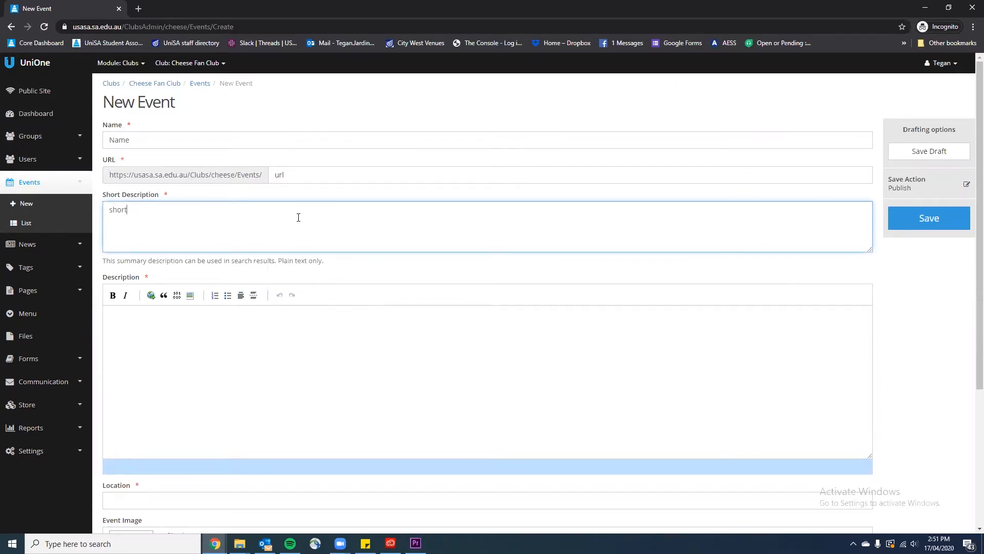
{"action": "left_click", "coordinate": [145, 354]}
{"action": "type", "text": "descriptio"}
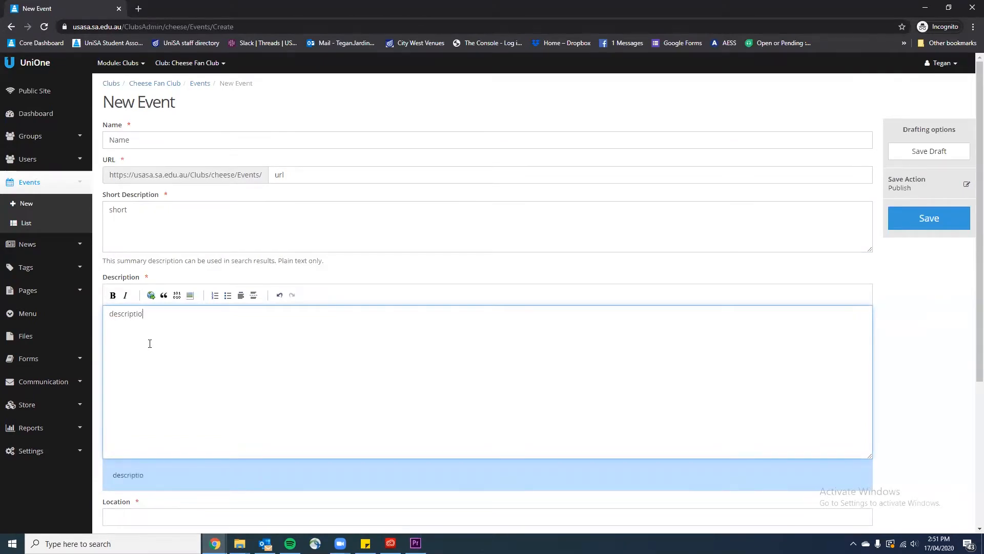
{"action": "scroll", "coordinate": [150, 343], "scroll_direction": "down", "scroll_amount": 3}
{"action": "left_click", "coordinate": [160, 362]}
{"action": "type", "text": ";"}
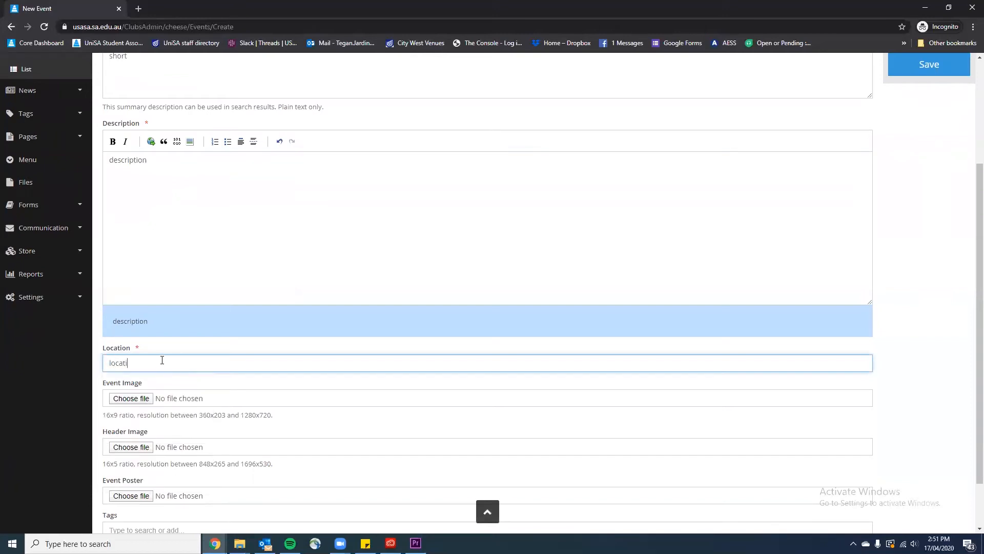
Attach CFC_WebBanner_long.png as the event image and save the new event
{"action": "left_click", "coordinate": [141, 398]}
{"action": "left_click", "coordinate": [448, 200]}
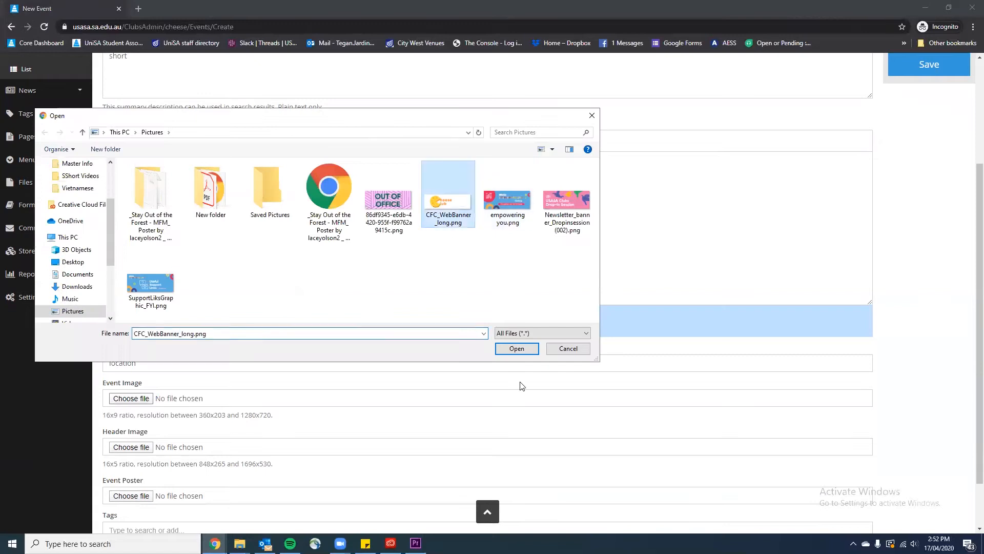
{"action": "left_click", "coordinate": [516, 349]}
{"action": "scroll", "coordinate": [780, 357], "scroll_direction": "up", "scroll_amount": 3}
{"action": "scroll", "coordinate": [780, 358], "scroll_direction": "up", "scroll_amount": 1}
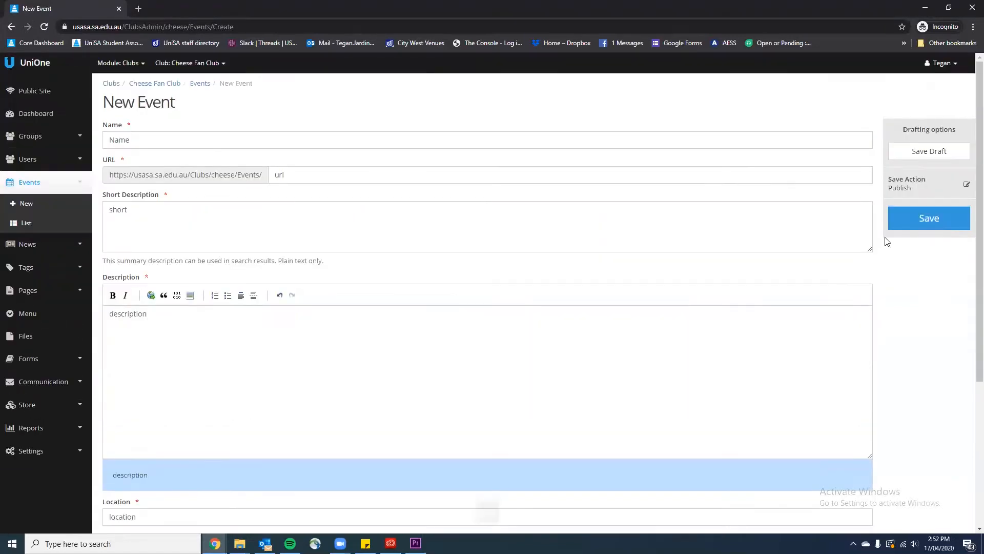
{"action": "left_click", "coordinate": [916, 229]}
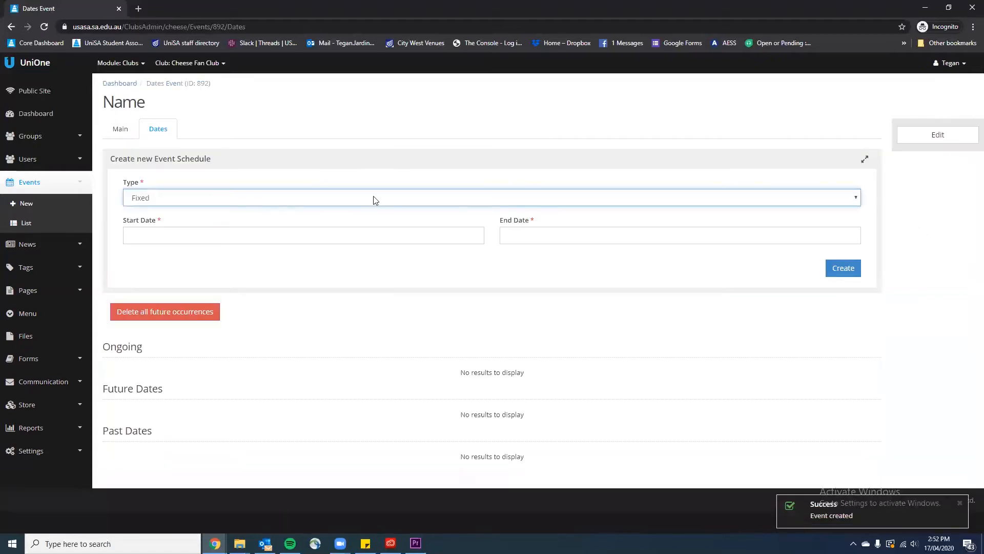
Add a 24 April 2020 event date running 6:00–8:00 pm
{"action": "left_click", "coordinate": [259, 235]}
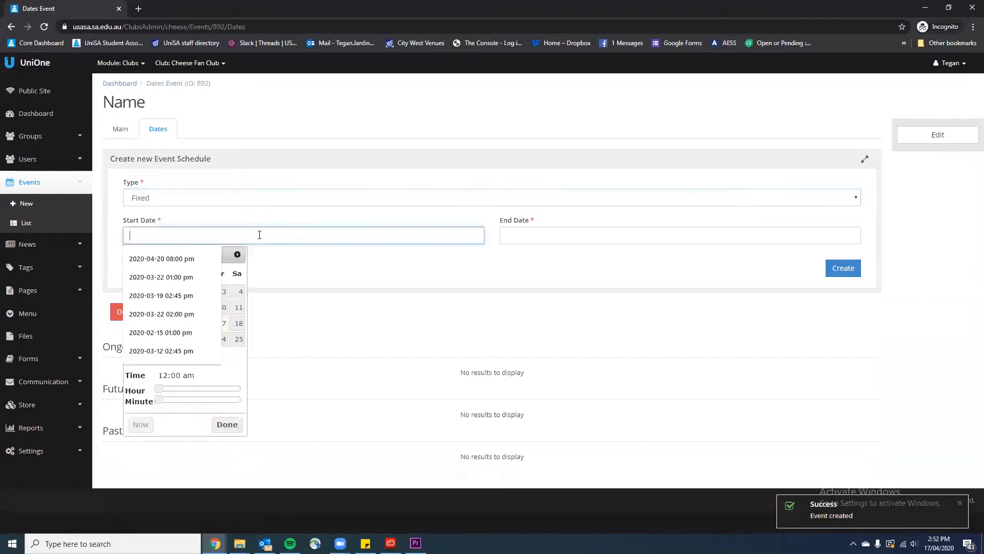
{"action": "left_click", "coordinate": [220, 344]}
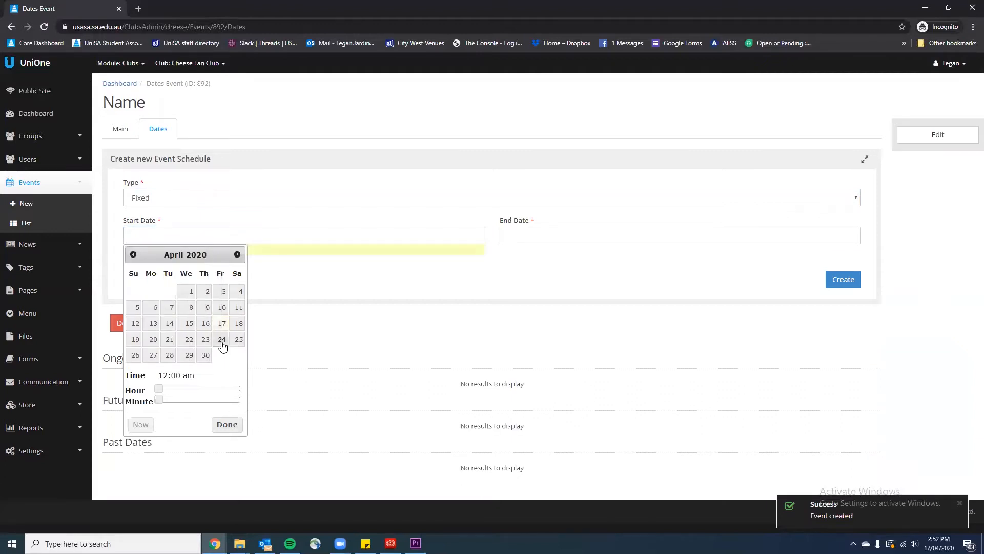
{"action": "left_click_drag", "start_coordinate": [158, 389], "coordinate": [226, 394]}
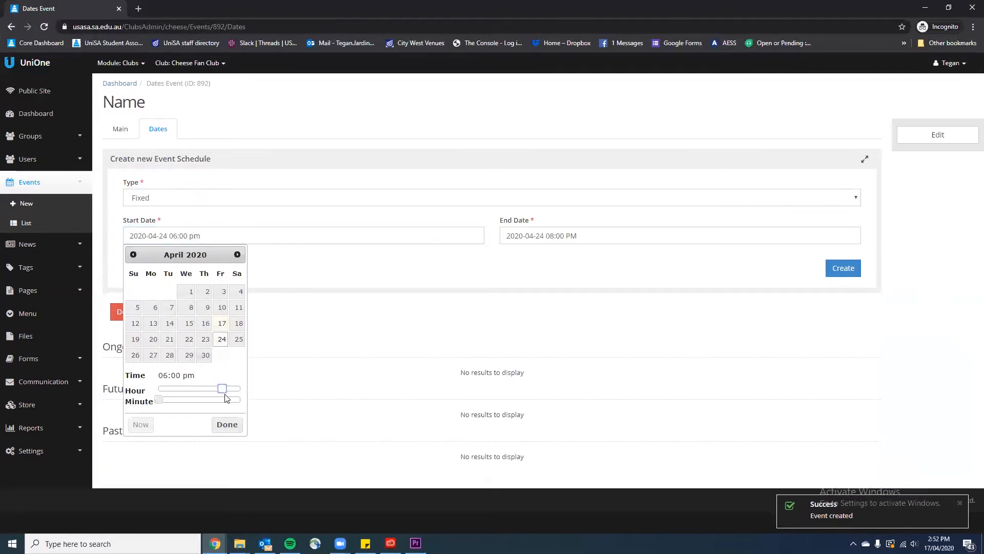
{"action": "left_click", "coordinate": [224, 426]}
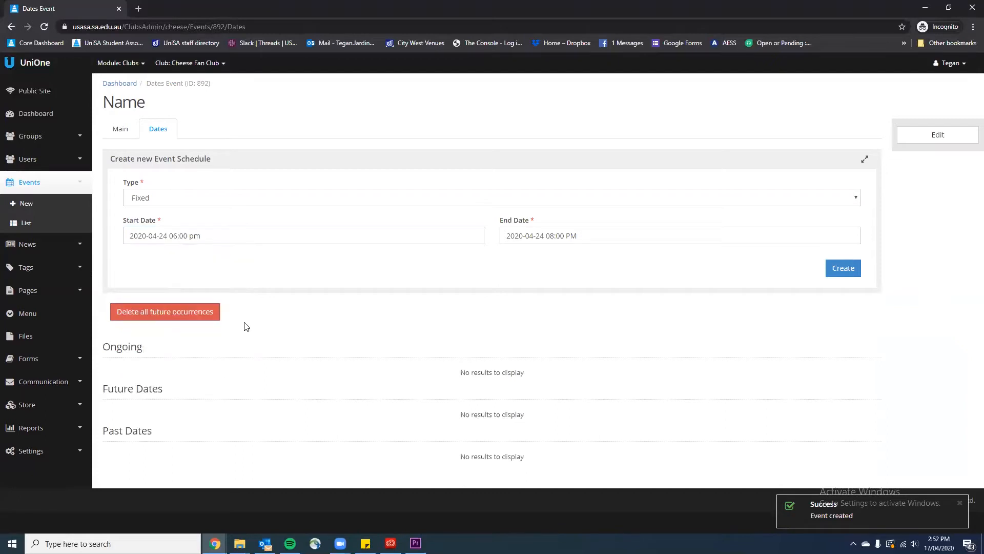
{"action": "left_click", "coordinate": [636, 236]}
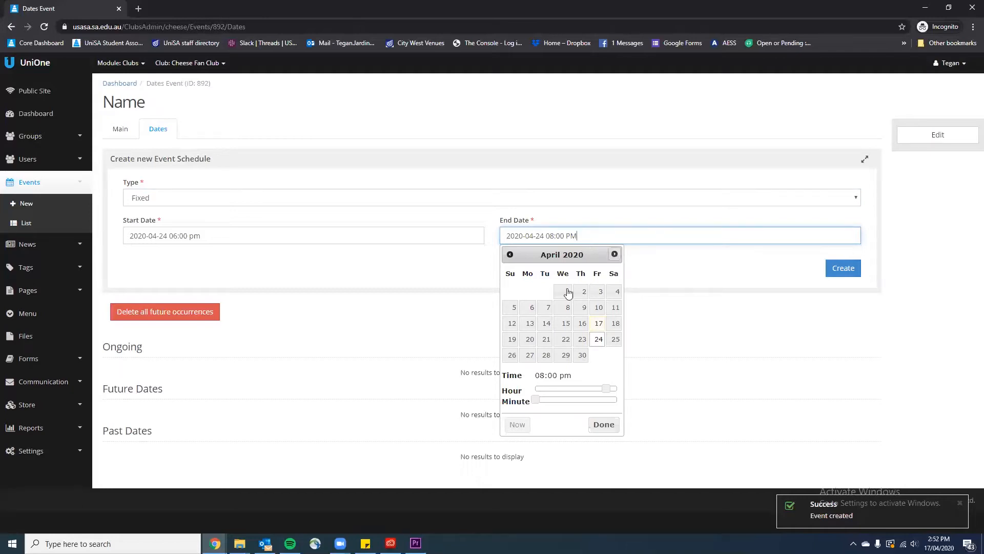
{"action": "left_click", "coordinate": [718, 300]}
{"action": "left_click", "coordinate": [837, 277]}
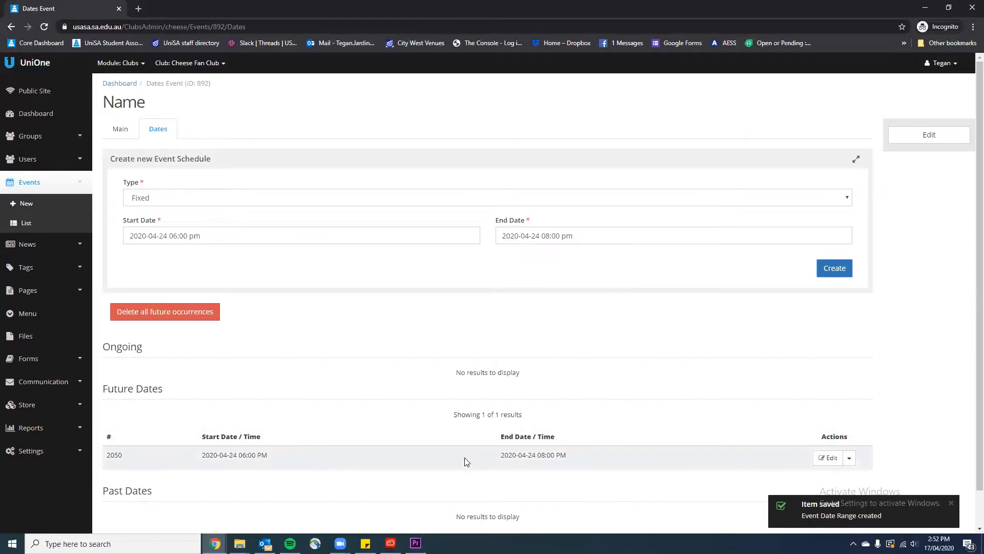
Add a 1 May 2020 event date running 6:00–8:00 pm
{"action": "left_click", "coordinate": [245, 240]}
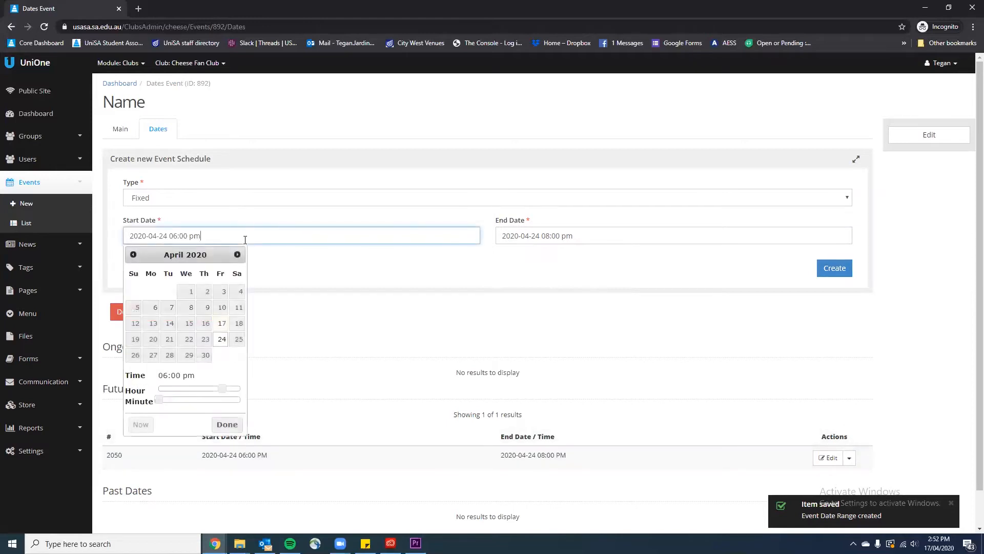
{"action": "left_click", "coordinate": [238, 254]}
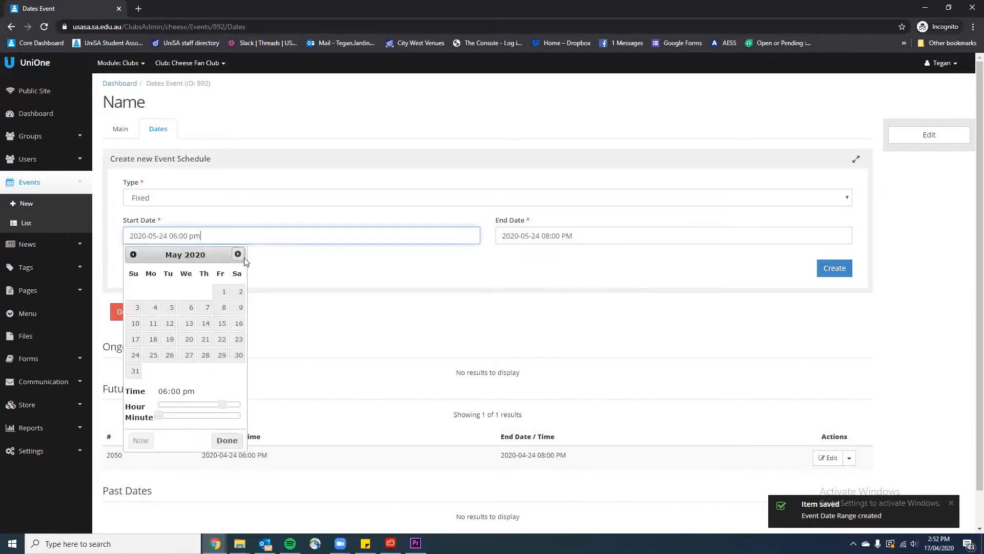
{"action": "left_click", "coordinate": [223, 297]}
{"action": "left_click", "coordinate": [227, 440]}
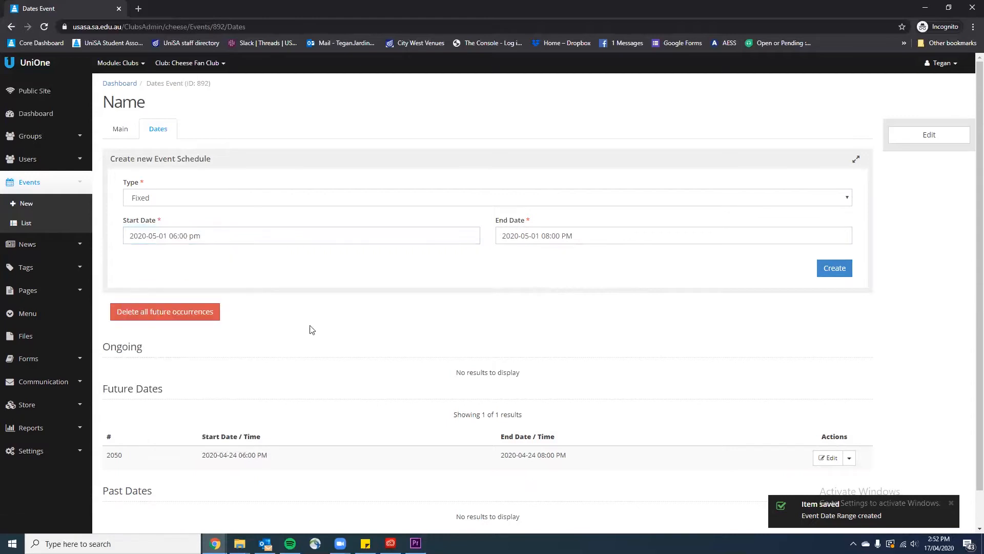
{"action": "left_click", "coordinate": [833, 268]}
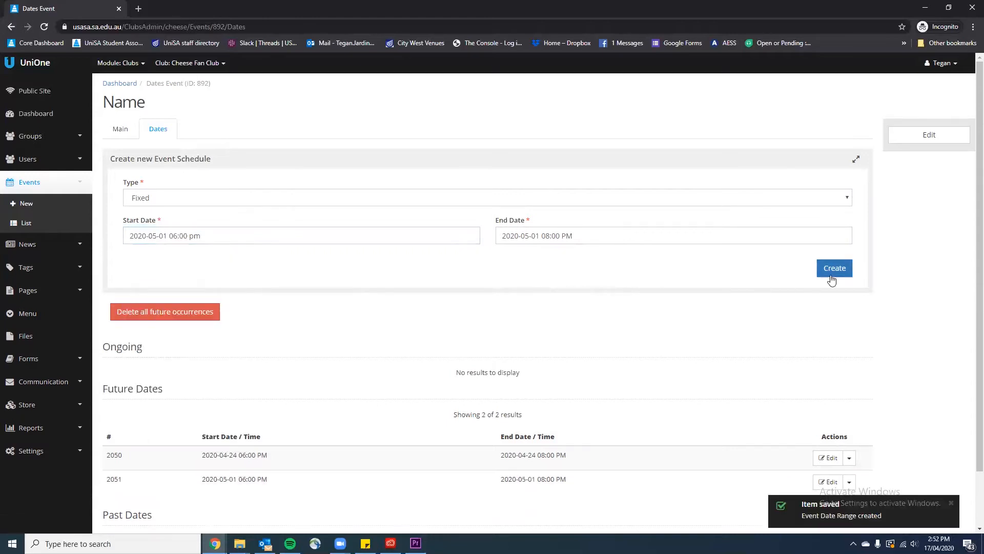
Add an 8 May 2020 event date running 6:00–8:00 pm
{"action": "scroll", "coordinate": [707, 282], "scroll_direction": "down", "scroll_amount": 1}
{"action": "left_click", "coordinate": [301, 189]}
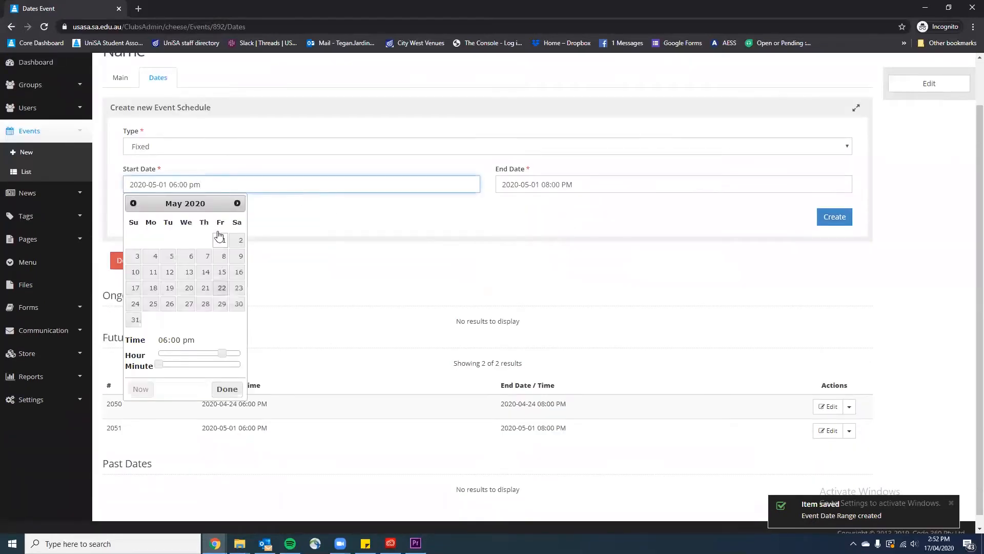
{"action": "left_click", "coordinate": [229, 260]}
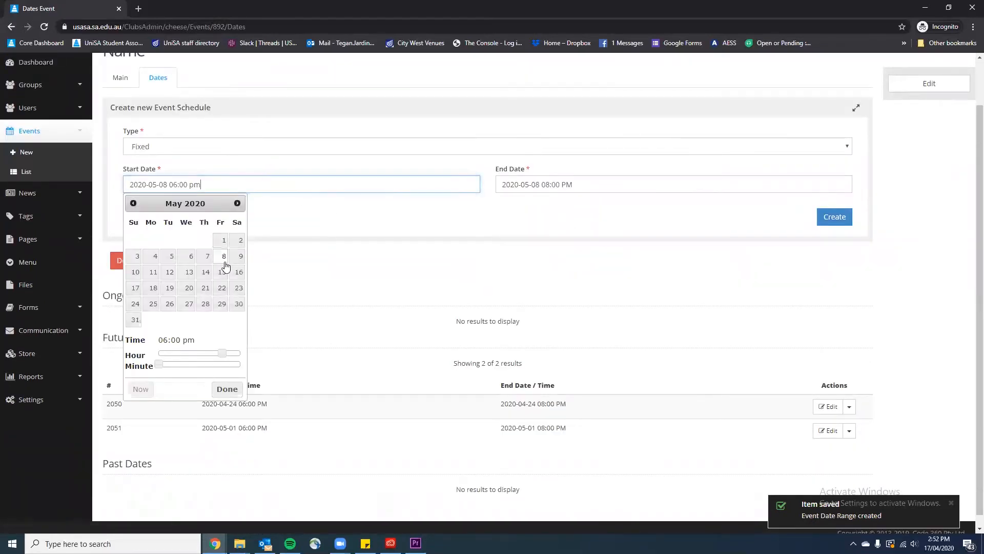
{"action": "left_click", "coordinate": [224, 389]}
{"action": "left_click", "coordinate": [835, 225]}
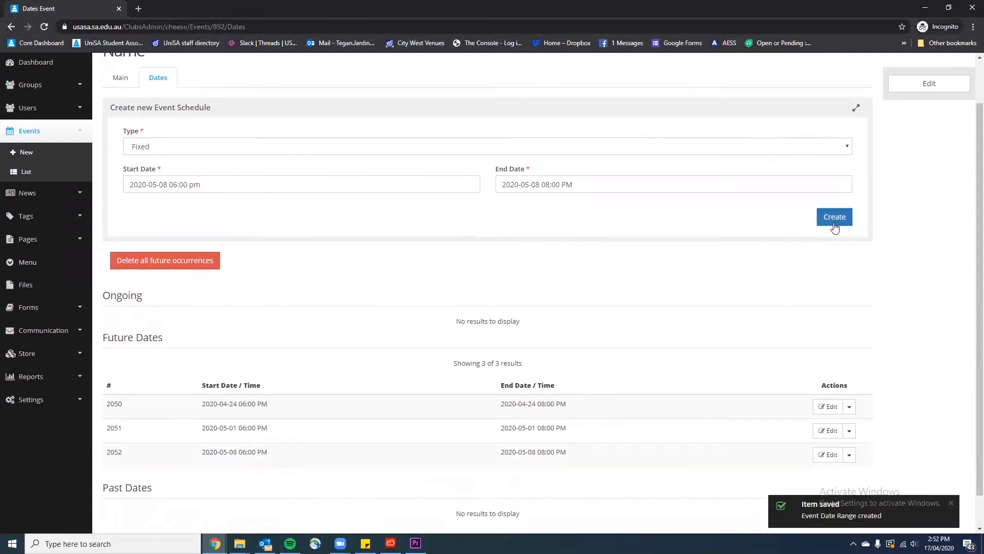
{"action": "scroll", "coordinate": [869, 269], "scroll_direction": "up", "scroll_amount": 1}
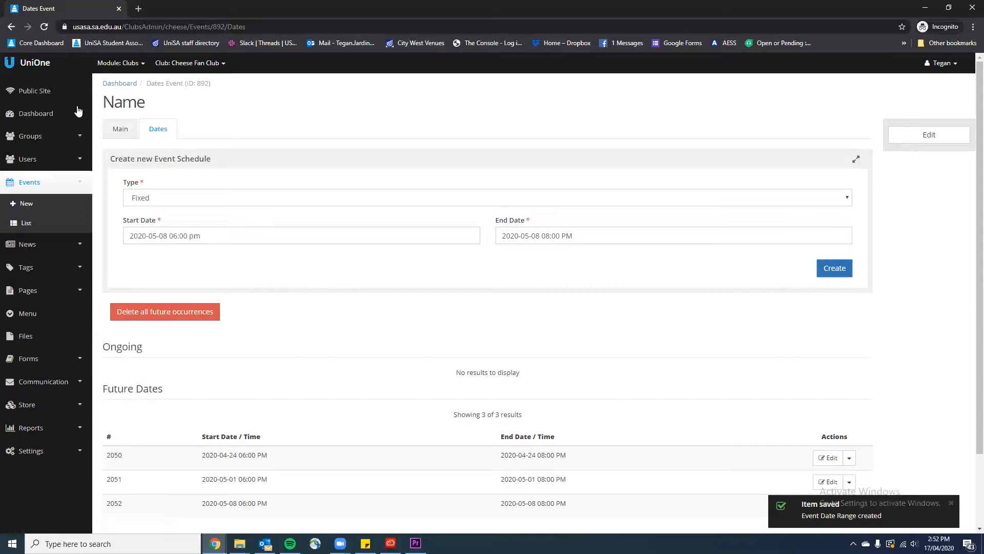
{"action": "left_click", "coordinate": [46, 93]}
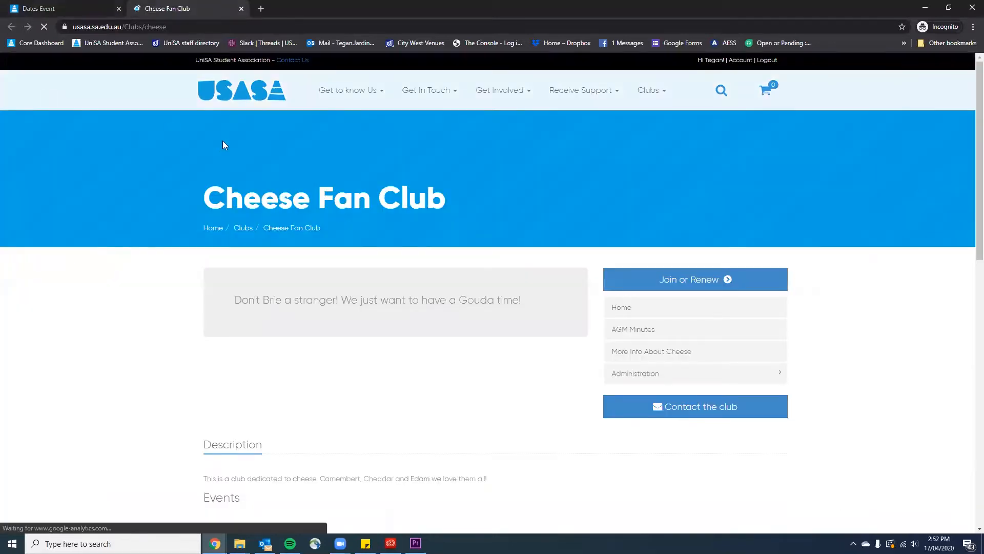
{"action": "scroll", "coordinate": [409, 266], "scroll_direction": "down", "scroll_amount": 5}
{"action": "scroll", "coordinate": [409, 266], "scroll_direction": "down", "scroll_amount": 1}
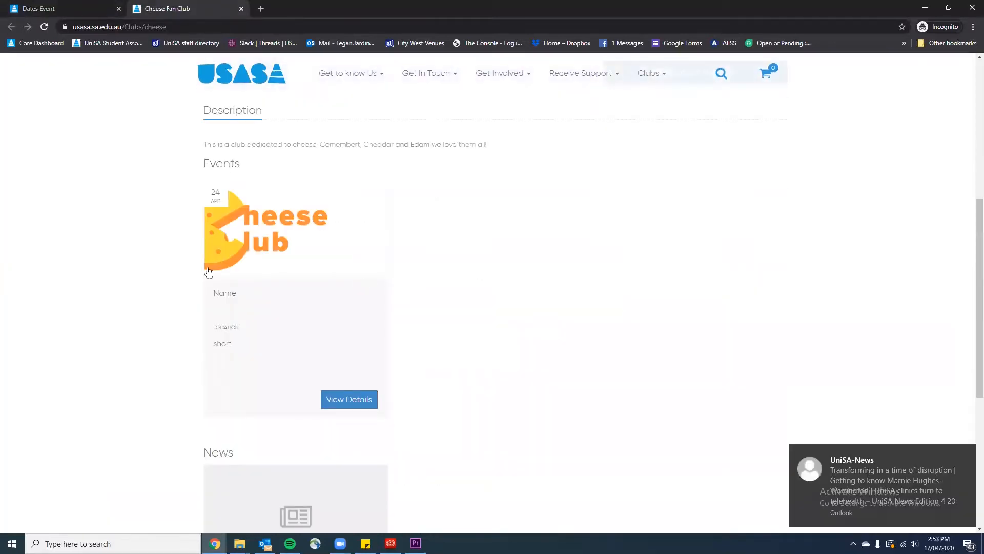
{"action": "left_click", "coordinate": [347, 401]}
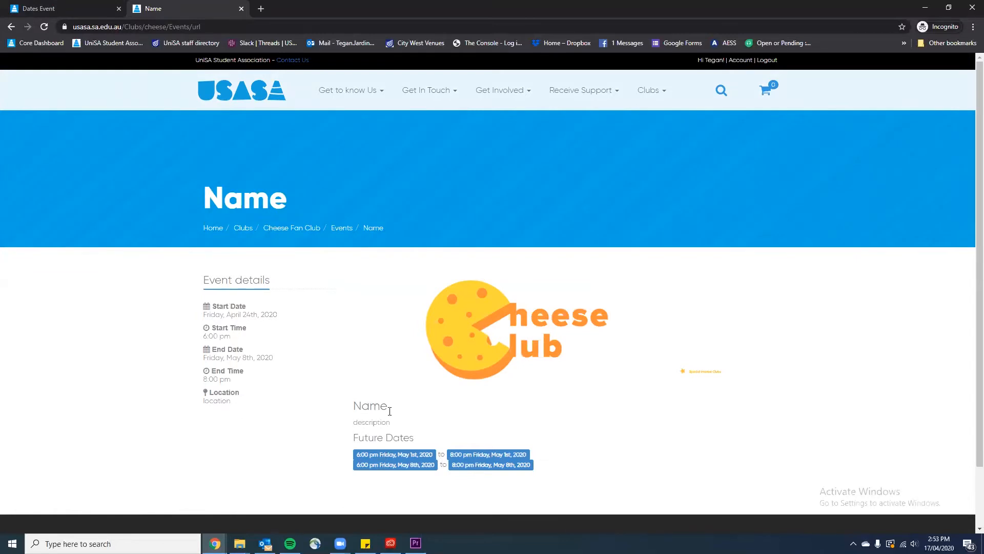
{"action": "scroll", "coordinate": [425, 353], "scroll_direction": "down", "scroll_amount": 1}
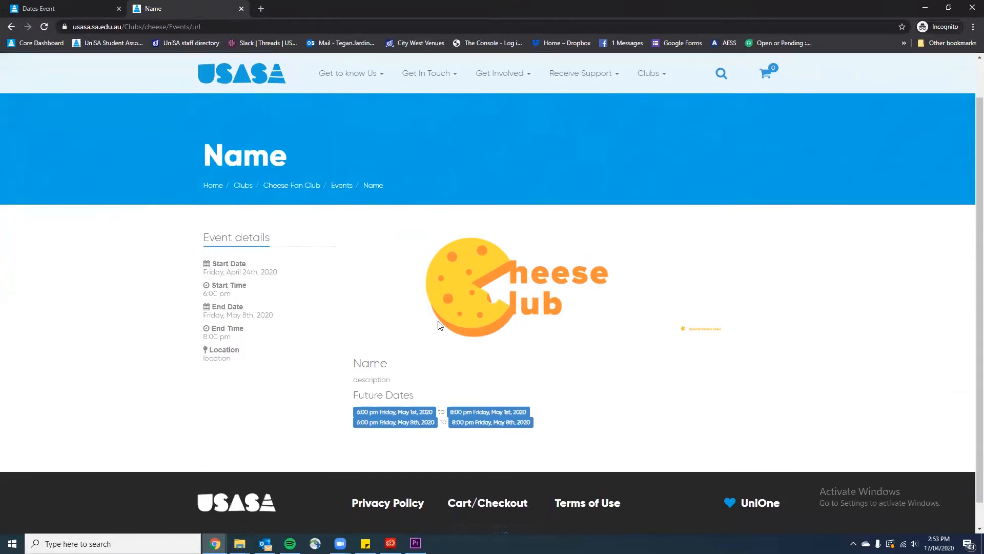
{"action": "scroll", "coordinate": [451, 317], "scroll_direction": "up", "scroll_amount": 1}
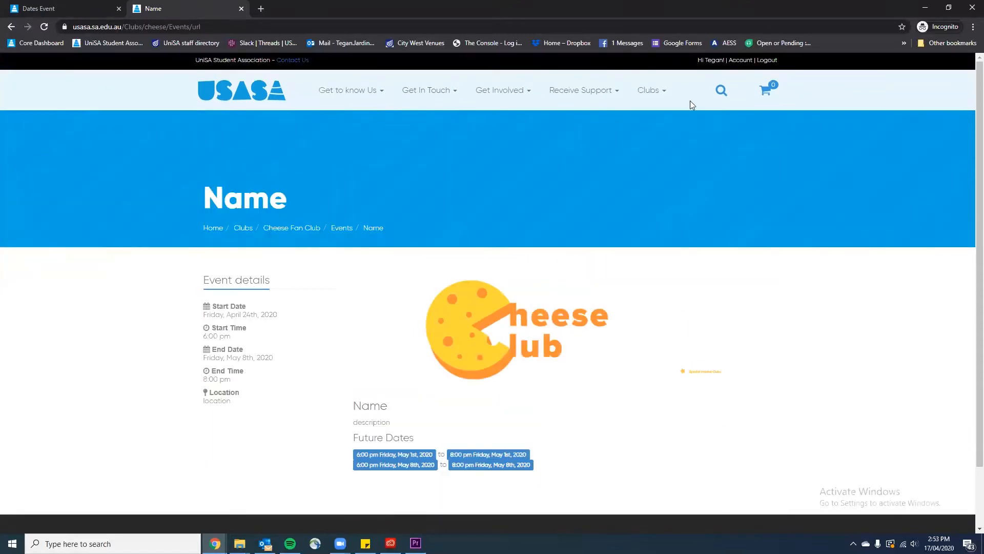
{"action": "left_click", "coordinate": [666, 93]}
{"action": "left_click", "coordinate": [660, 187]}
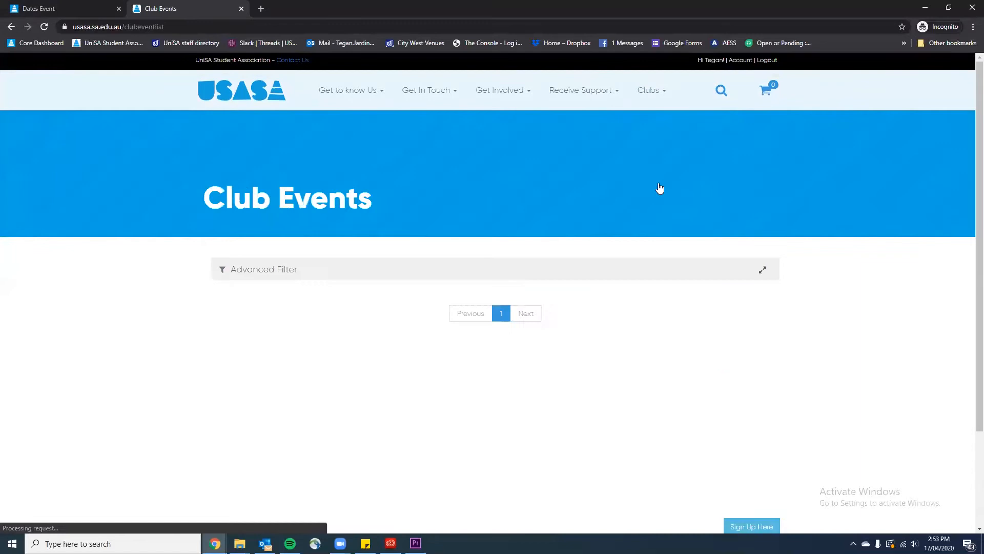
{"action": "scroll", "coordinate": [631, 216], "scroll_direction": "down", "scroll_amount": 4}
{"action": "scroll", "coordinate": [625, 239], "scroll_direction": "down", "scroll_amount": 10}
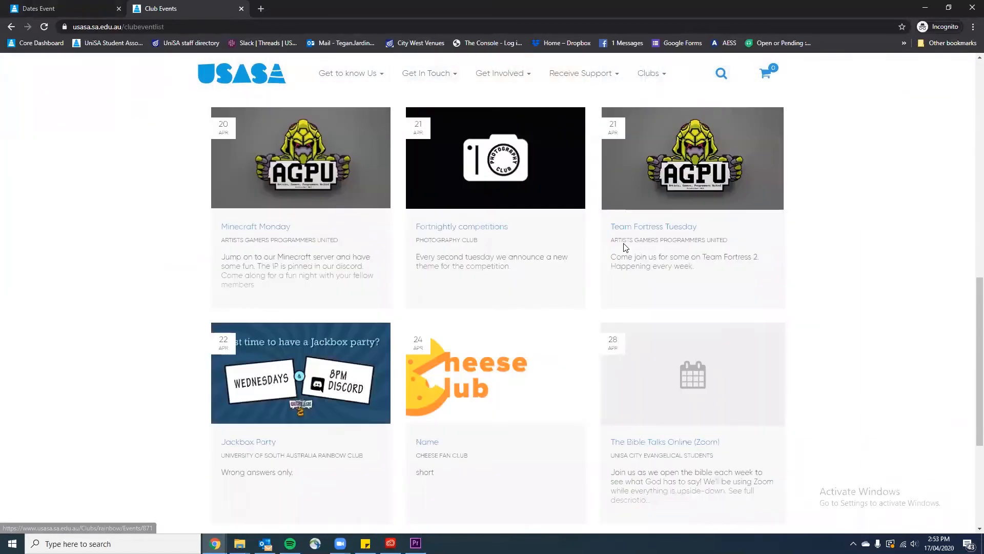
{"action": "left_click", "coordinate": [430, 343]}
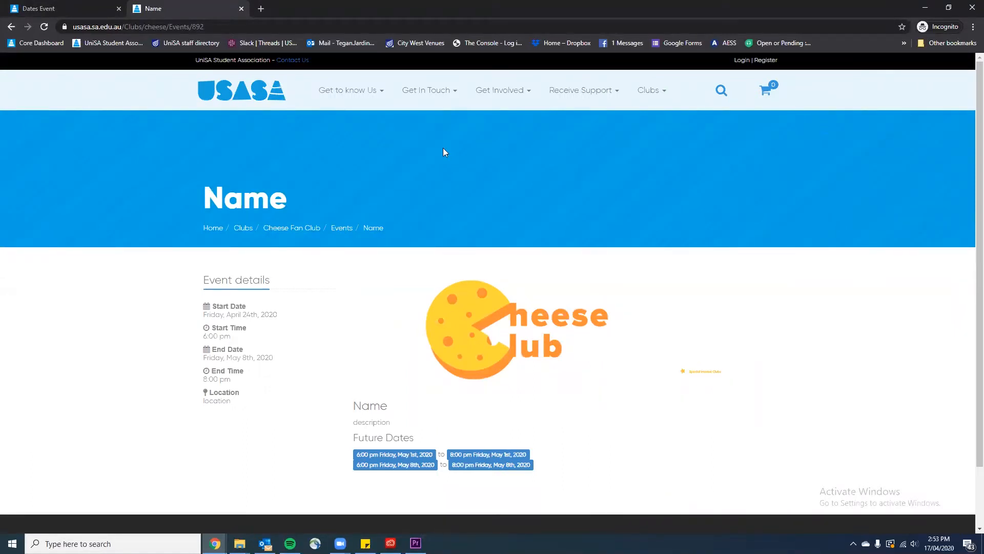
{"action": "left_click", "coordinate": [241, 8]}
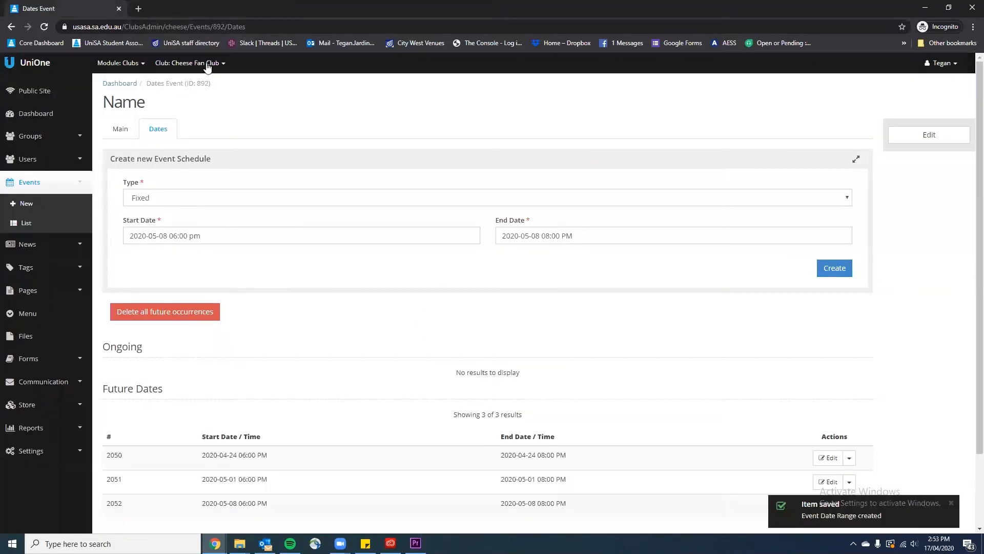
Edit event 892 from the Events list and delete all its future occurrences
{"action": "scroll", "coordinate": [323, 394], "scroll_direction": "down", "scroll_amount": 1}
{"action": "scroll", "coordinate": [323, 393], "scroll_direction": "down", "scroll_amount": 1}
{"action": "left_click", "coordinate": [36, 142]}
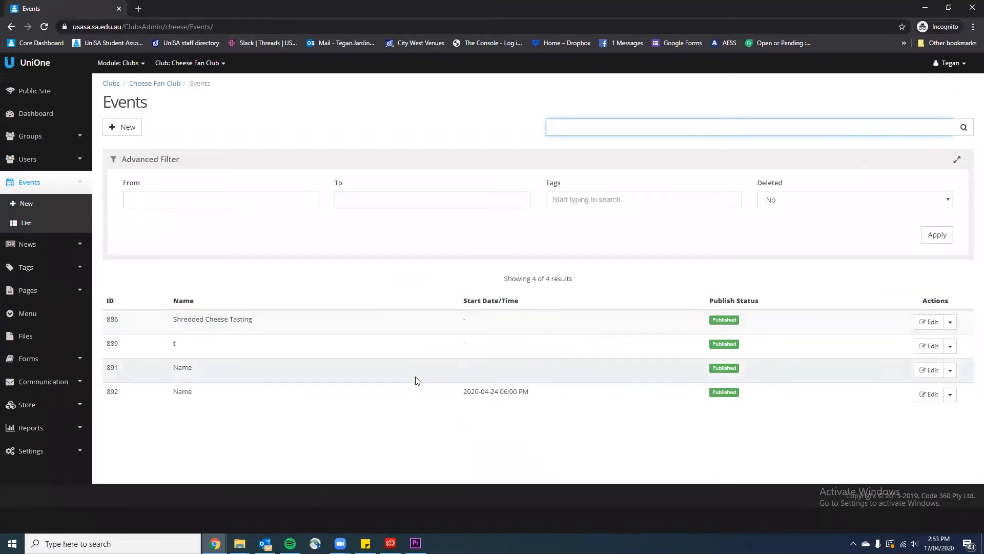
{"action": "left_click", "coordinate": [929, 395]}
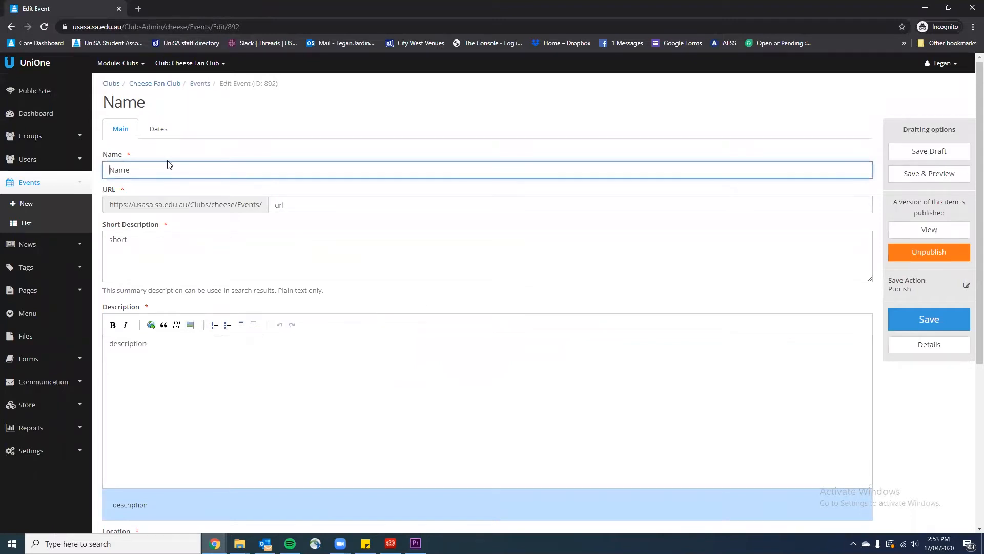
{"action": "scroll", "coordinate": [198, 384], "scroll_direction": "down", "scroll_amount": 5}
{"action": "scroll", "coordinate": [254, 385], "scroll_direction": "up", "scroll_amount": 5}
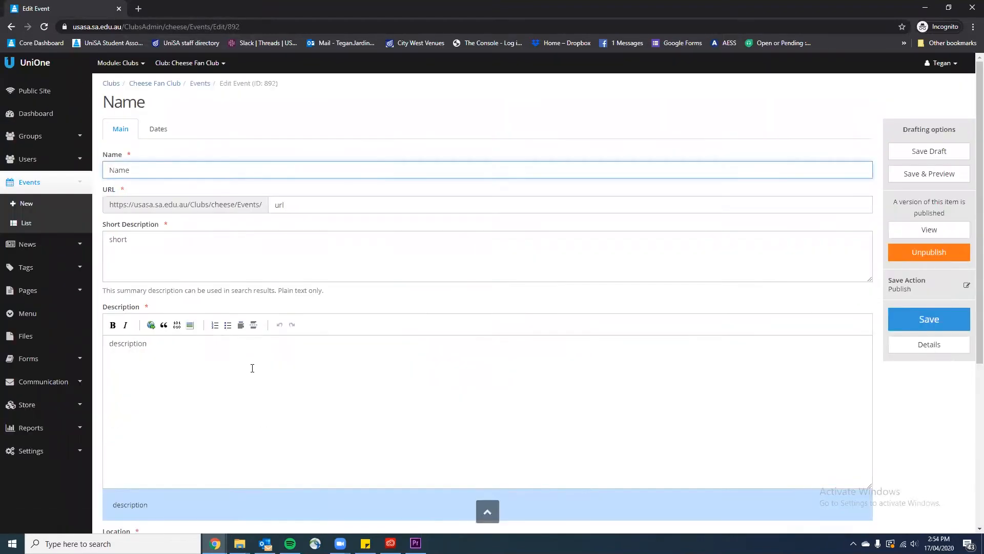
{"action": "left_click", "coordinate": [161, 132]}
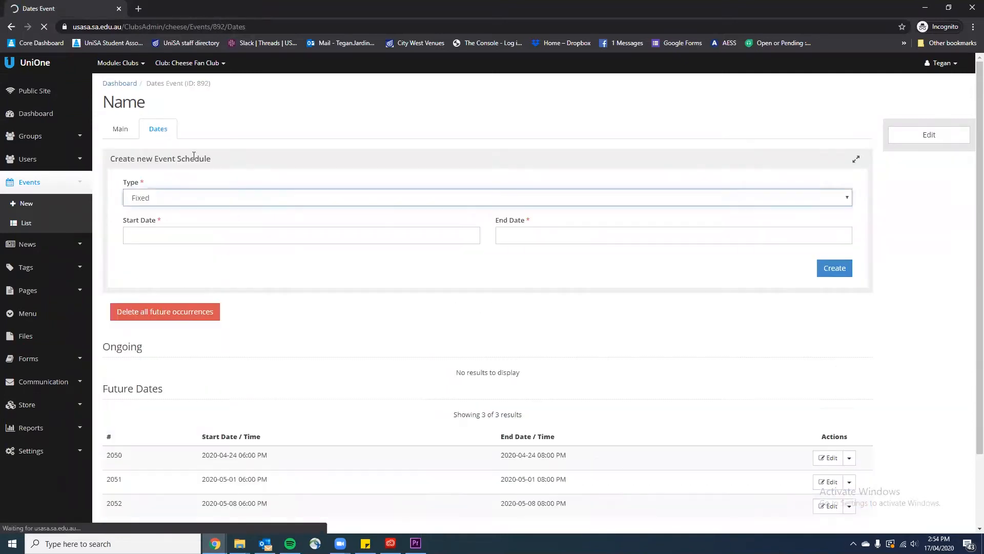
{"action": "scroll", "coordinate": [151, 272], "scroll_direction": "down", "scroll_amount": 1}
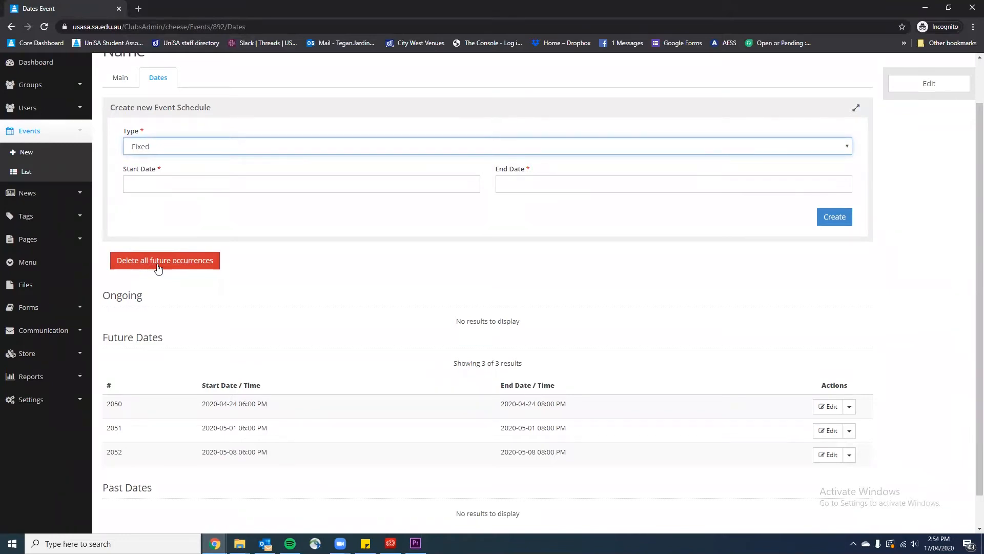
{"action": "scroll", "coordinate": [402, 310], "scroll_direction": "down", "scroll_amount": 1}
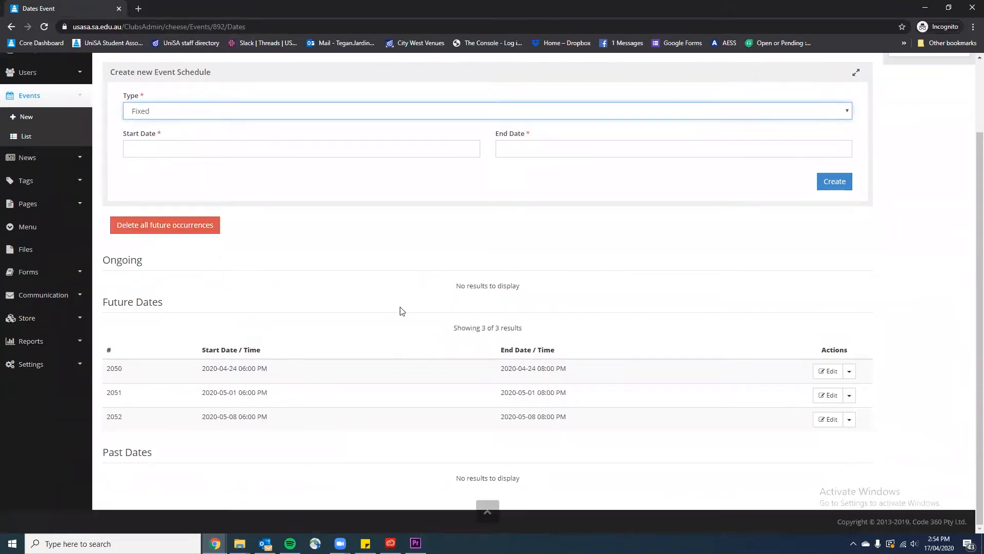
{"action": "left_click", "coordinate": [212, 229]}
{"action": "left_click", "coordinate": [535, 81]}
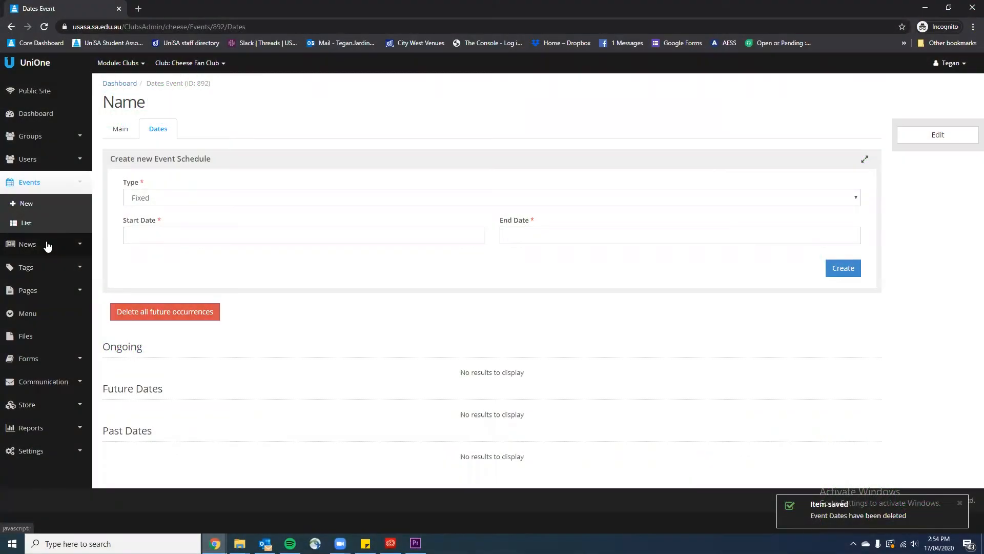
From the club's News list with one published item, start a new news item
{"action": "left_click", "coordinate": [45, 246]}
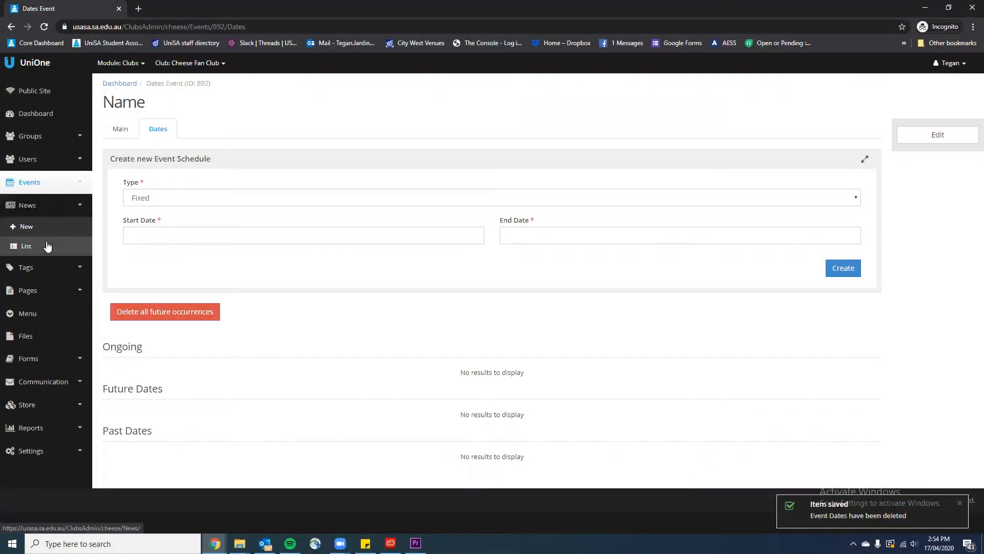
{"action": "left_click", "coordinate": [47, 247]}
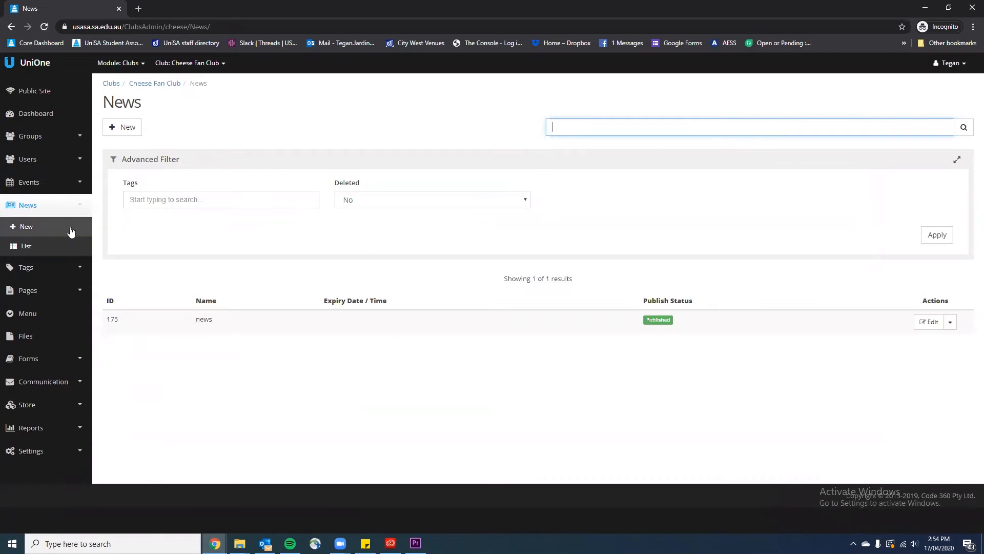
{"action": "left_click", "coordinate": [113, 129]}
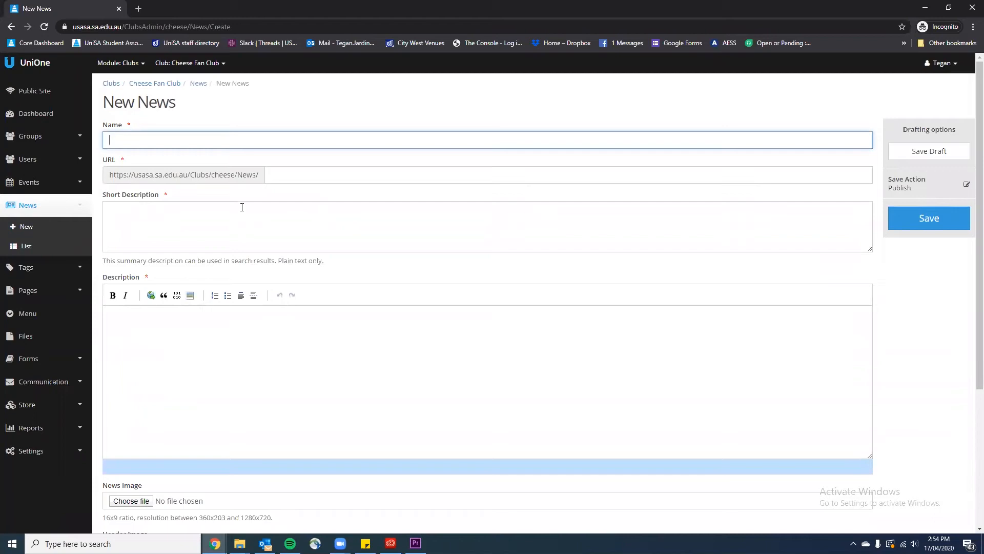
Enter 'news' as the Name and URL and 'news news' as the Description
{"action": "type", "text": "news"}
{"action": "left_click", "coordinate": [292, 170]}
{"action": "type", "text": "news"}
{"action": "left_click", "coordinate": [252, 212]}
{"action": "type", "text": "news"}
{"action": "left_click", "coordinate": [221, 399]}
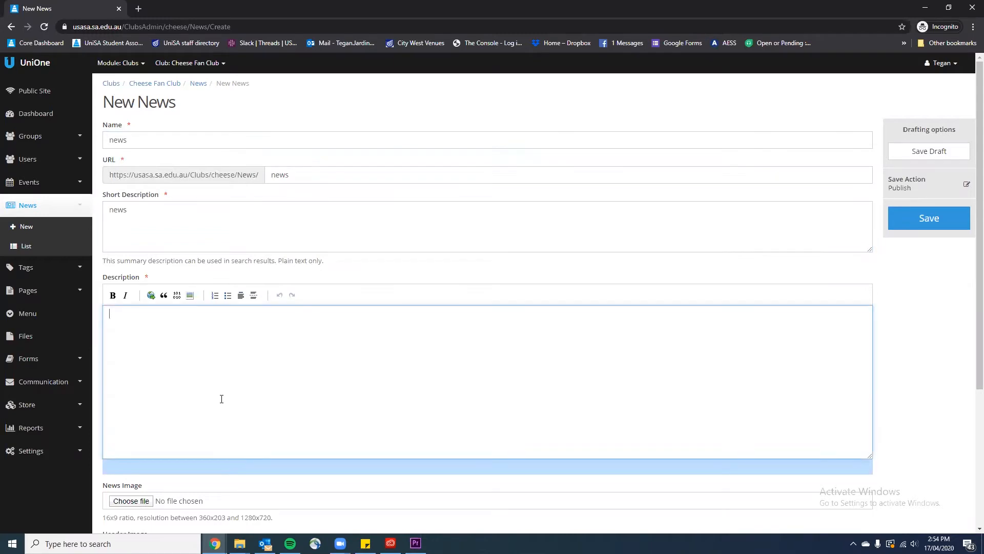
{"action": "type", "text": "news news"}
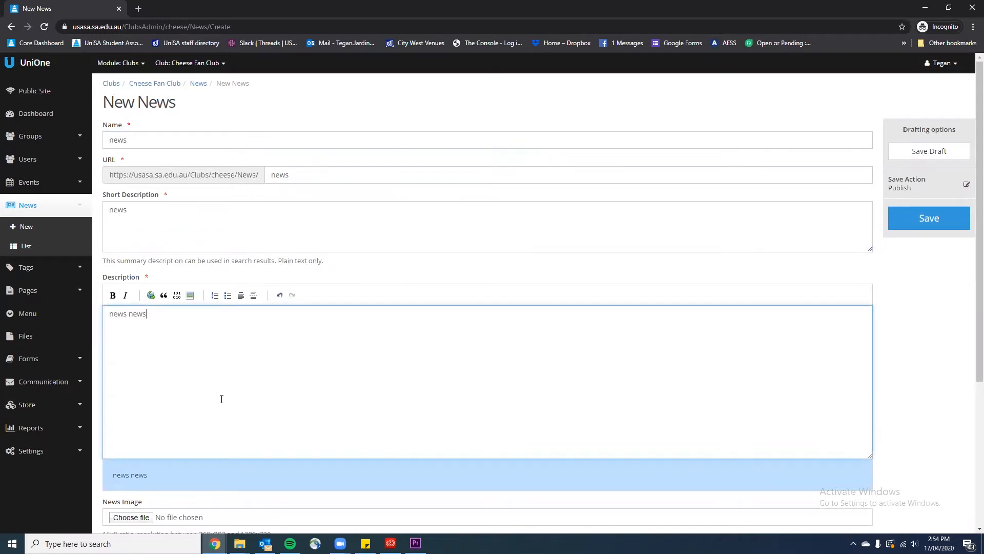
Set the expiry date to 18 April 2020 and save the news item
{"action": "scroll", "coordinate": [221, 400], "scroll_direction": "down", "scroll_amount": 5}
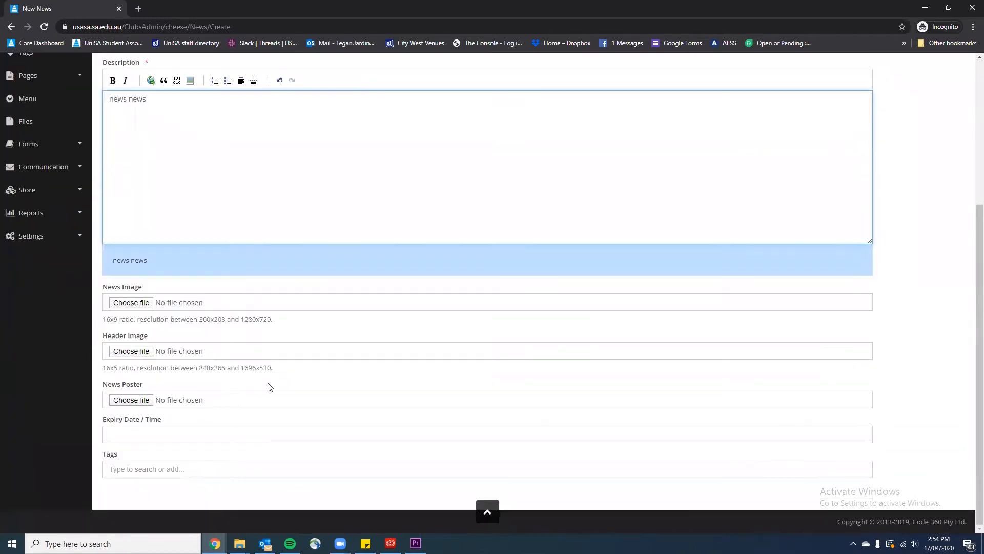
{"action": "left_click", "coordinate": [206, 434]}
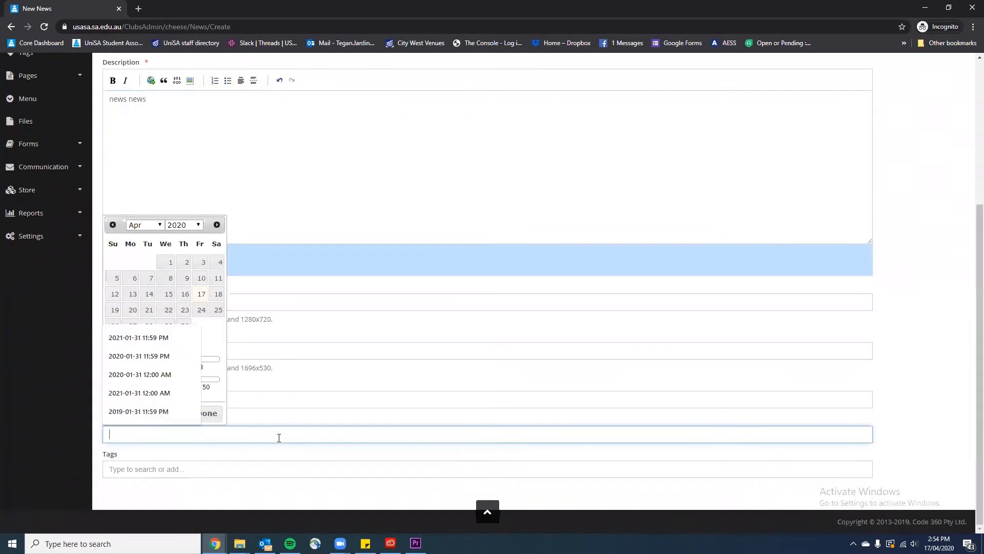
{"action": "left_click", "coordinate": [214, 330]}
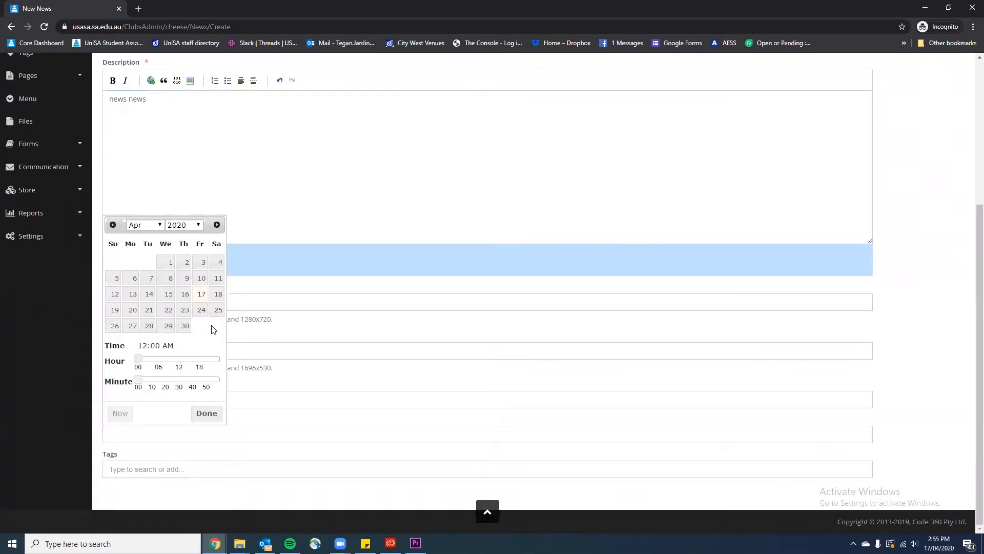
{"action": "left_click", "coordinate": [218, 294]}
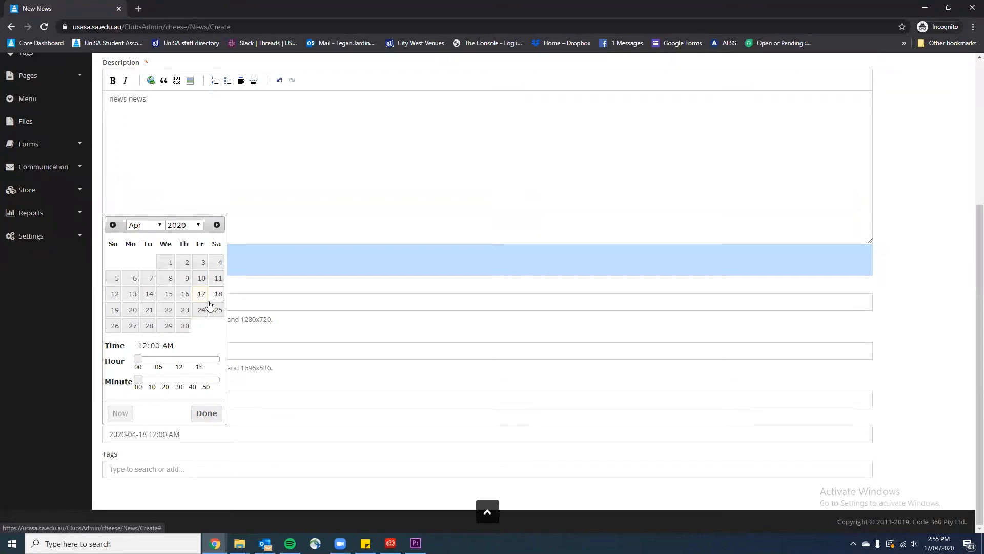
{"action": "left_click", "coordinate": [211, 416]}
{"action": "scroll", "coordinate": [308, 413], "scroll_direction": "up", "scroll_amount": 3}
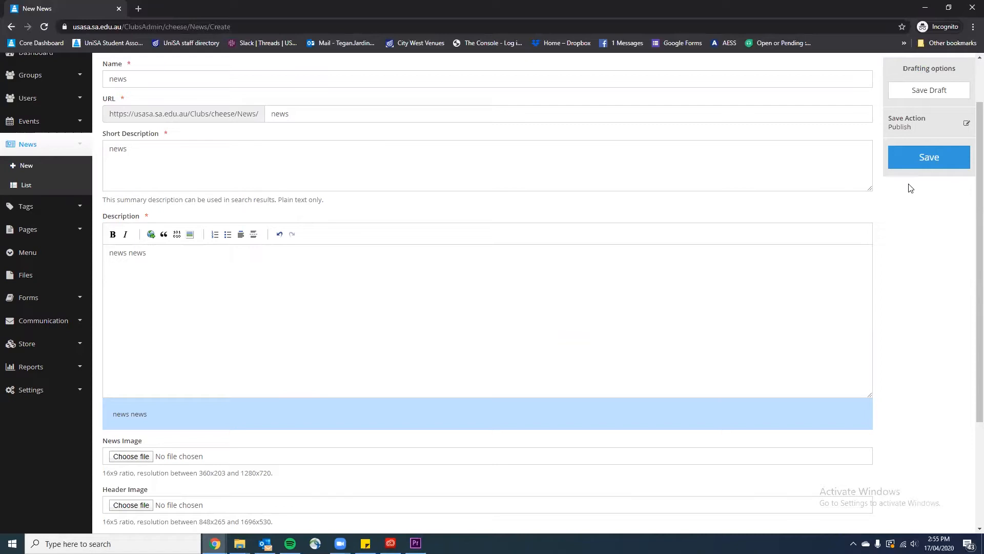
{"action": "left_click", "coordinate": [911, 159]}
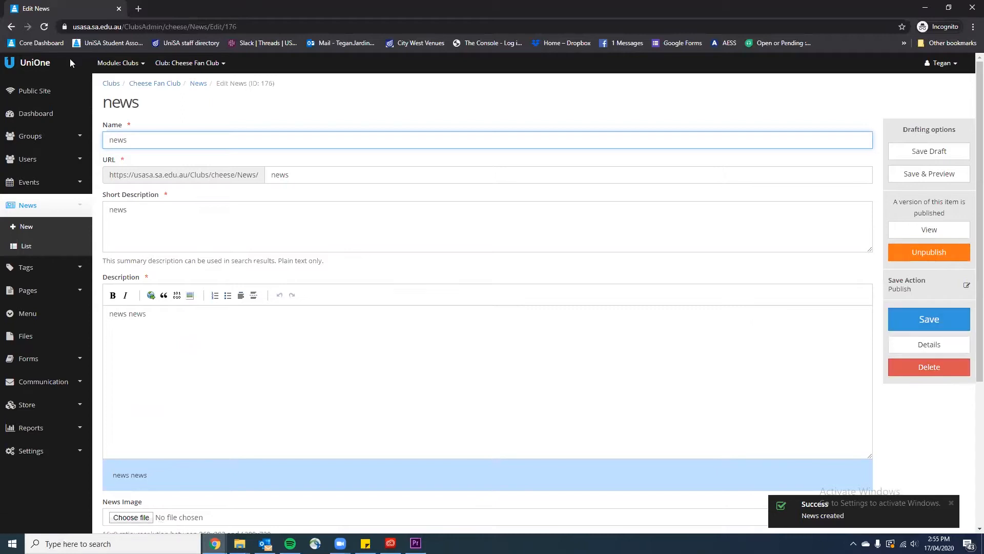
View the 'news' post's details on the public Cheese Fan Club page, then close that tab
{"action": "left_click", "coordinate": [57, 92]}
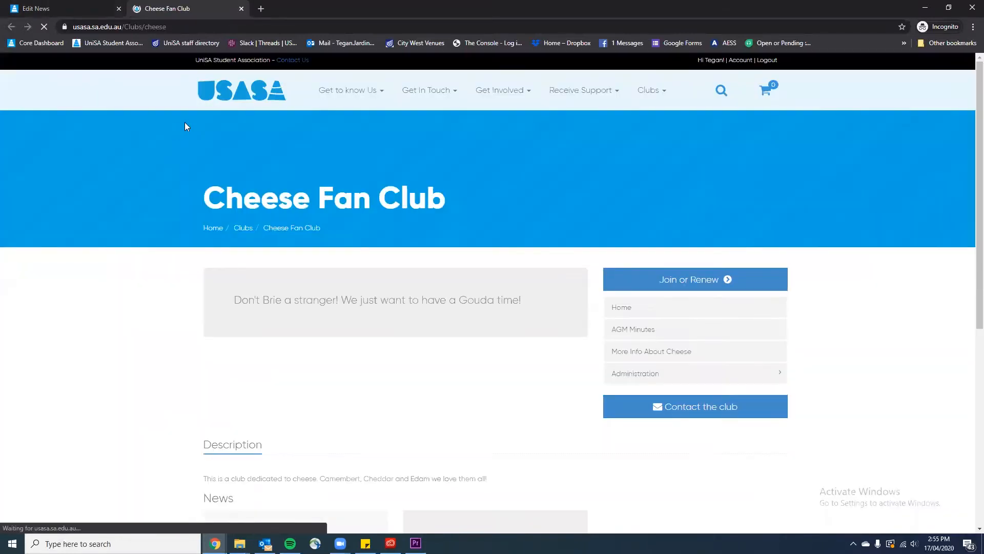
{"action": "scroll", "coordinate": [283, 136], "scroll_direction": "down", "scroll_amount": 6}
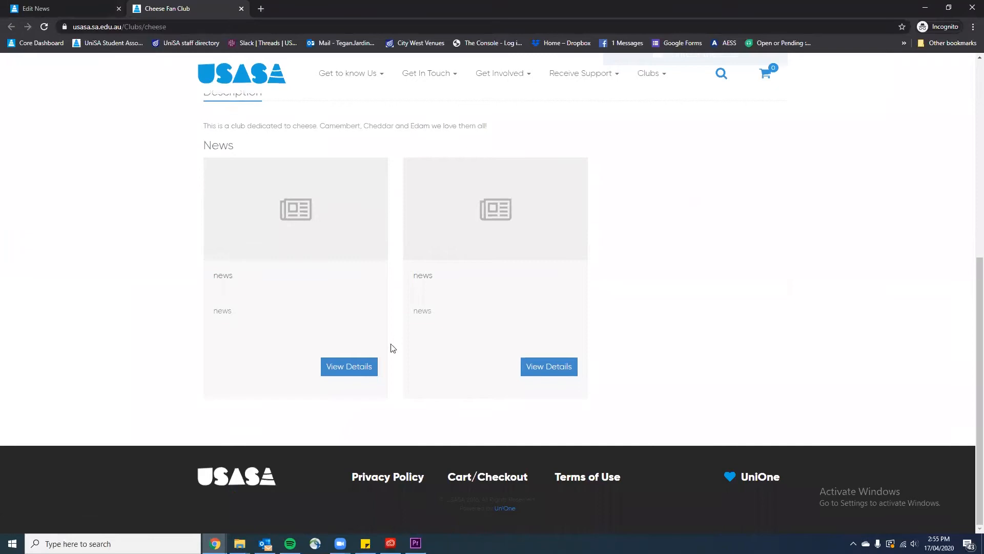
{"action": "left_click", "coordinate": [365, 368]}
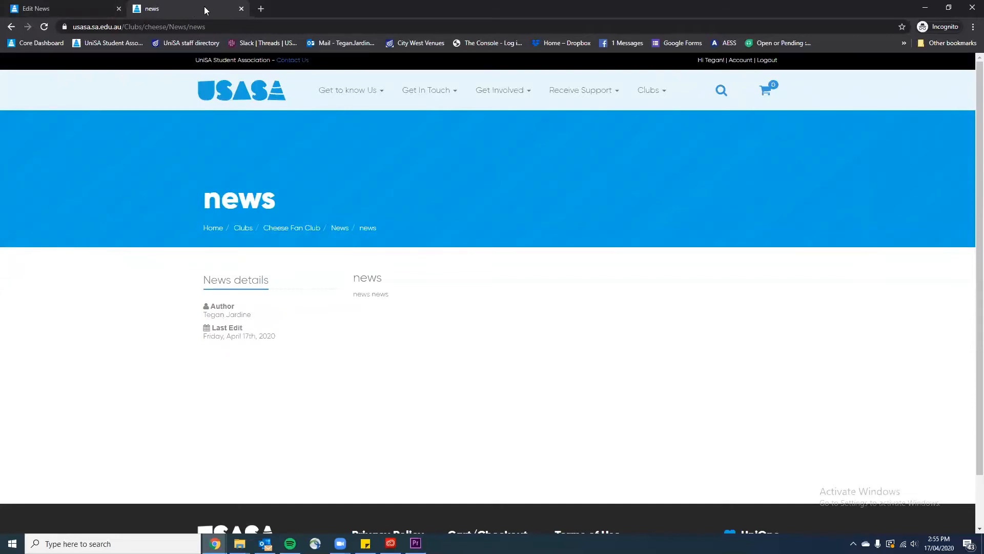
{"action": "left_click", "coordinate": [242, 9]}
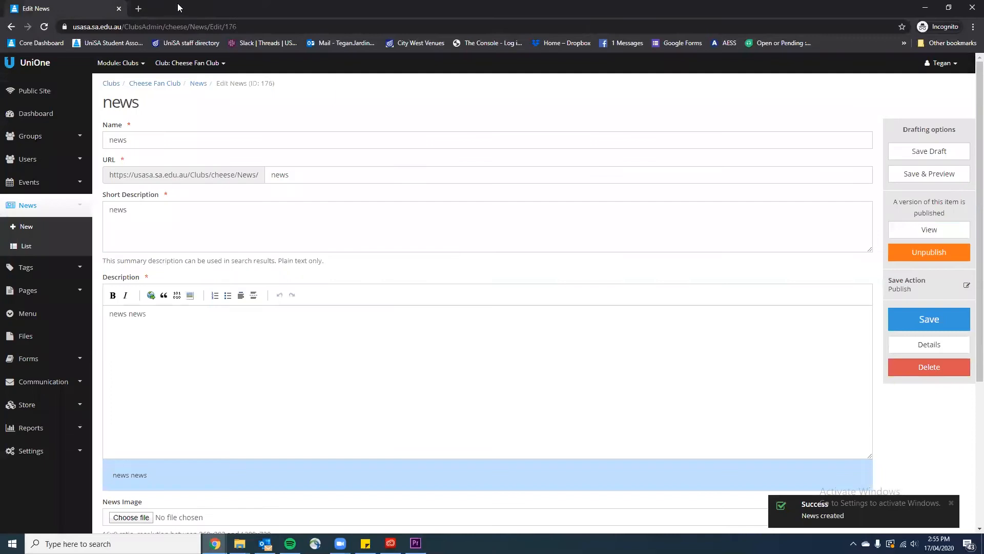
Delete news item 176, confirming the deletion
{"action": "left_click", "coordinate": [964, 371]}
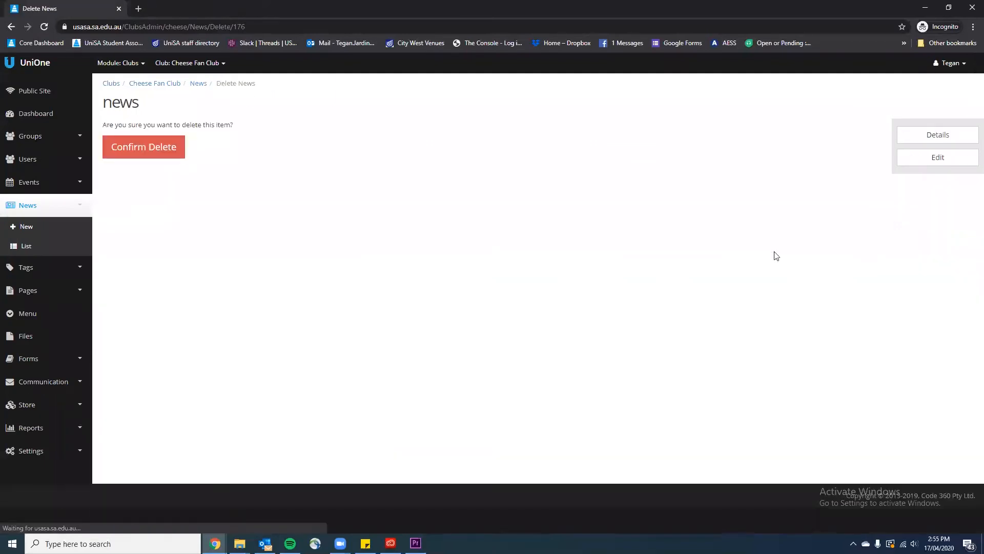
{"action": "left_click", "coordinate": [135, 147]}
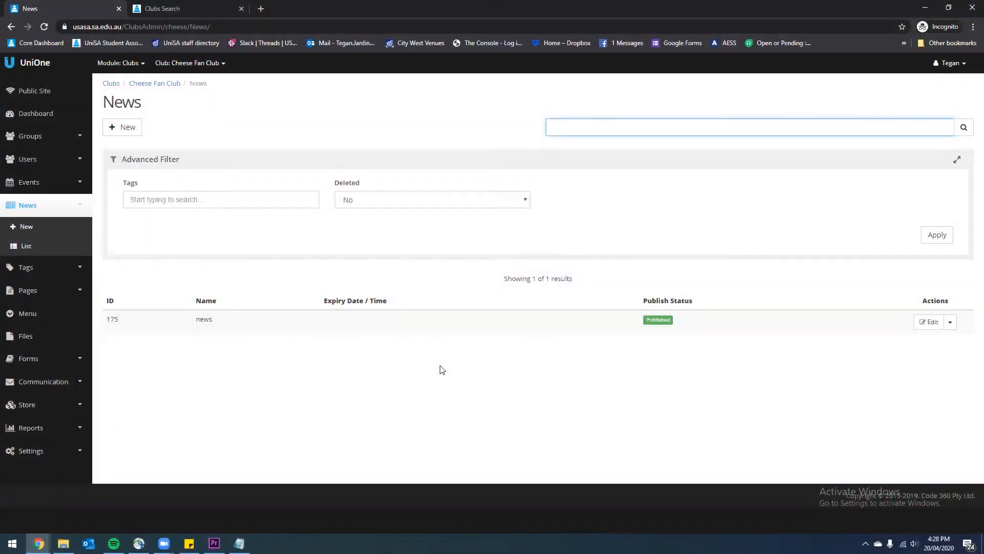
{"action": "left_click", "coordinate": [55, 458]}
Open Settings > Club Details and focus the club reference field
{"action": "left_click", "coordinate": [50, 441]}
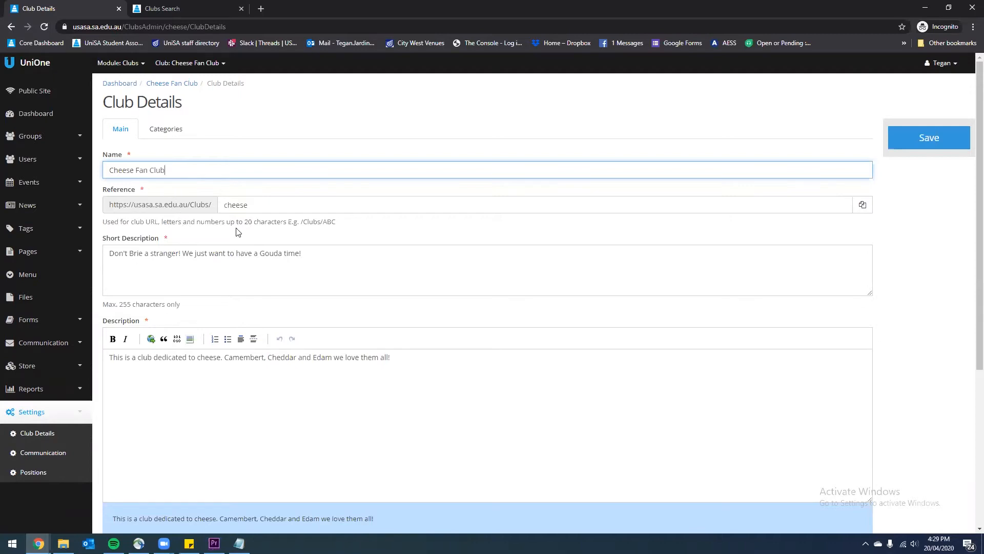
{"action": "left_click", "coordinate": [261, 204]}
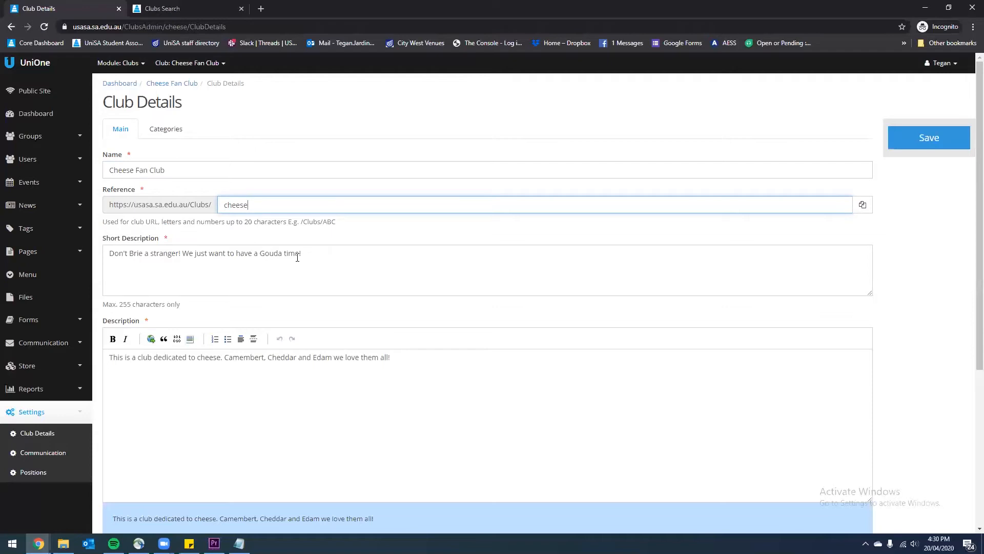
{"action": "scroll", "coordinate": [297, 256], "scroll_direction": "down", "scroll_amount": 1}
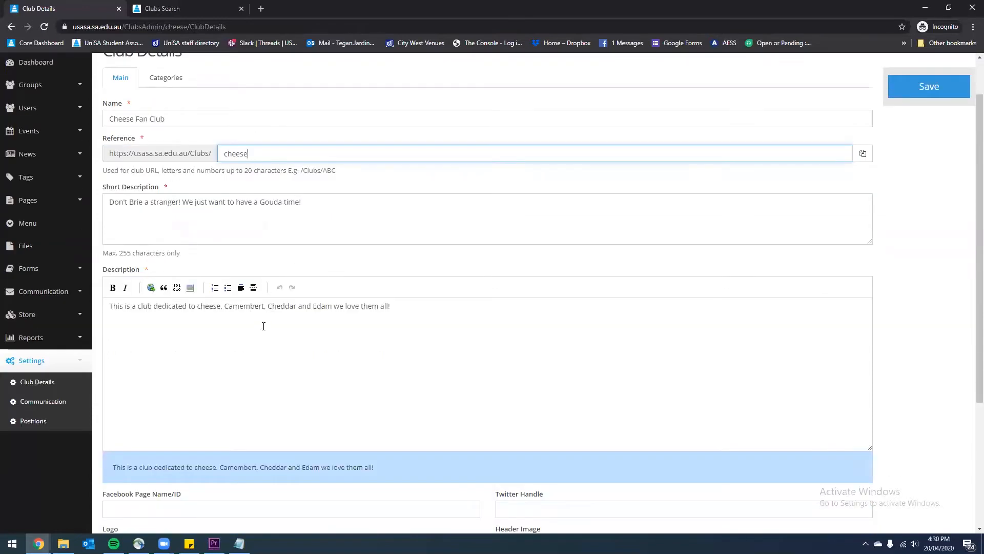
{"action": "left_click", "coordinate": [273, 363]}
{"action": "scroll", "coordinate": [306, 355], "scroll_direction": "down", "scroll_amount": 1}
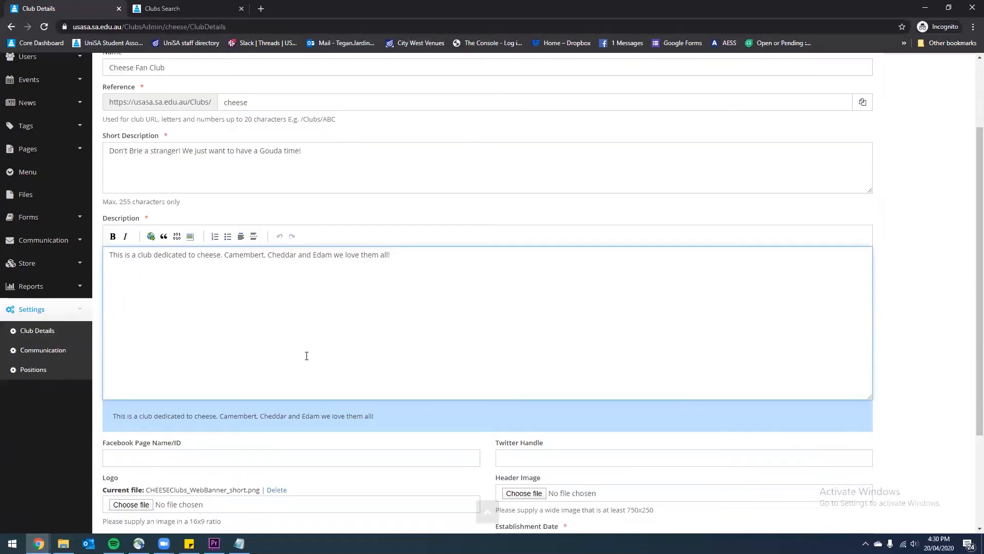
{"action": "key", "text": "Return"}
{"action": "scroll", "coordinate": [285, 314], "scroll_direction": "down", "scroll_amount": 3}
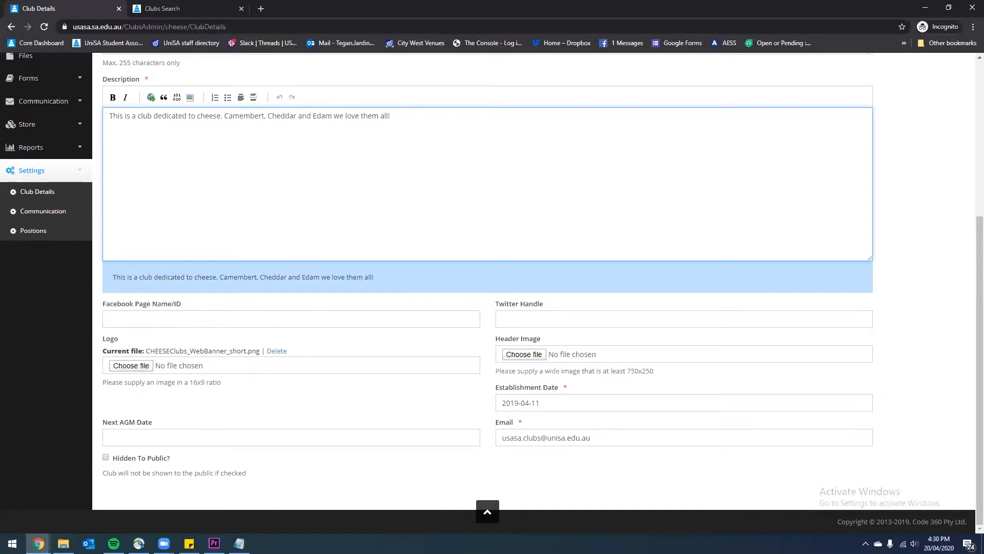
{"action": "key", "text": "alt+Tab"}
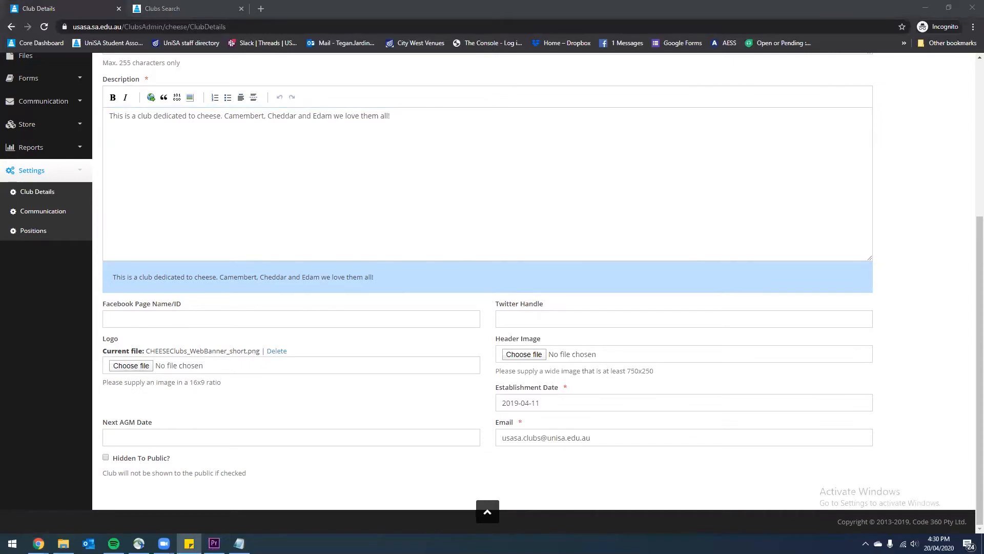
Set the Facebook Page Name/ID to 'USASAClubs/' and save the club details
{"action": "left_click", "coordinate": [188, 321]}
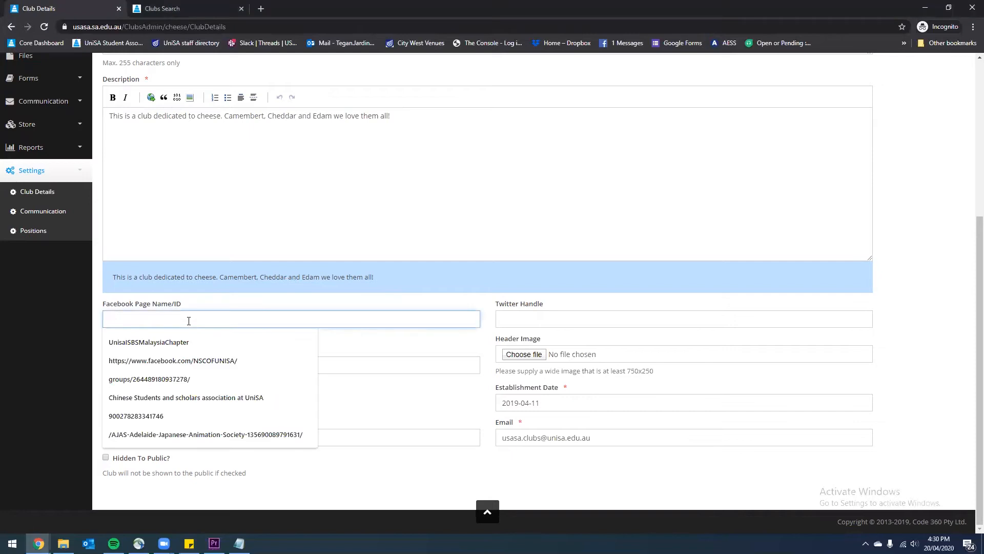
{"action": "type", "text": "https://www.facebook.com/USASAClubs/"}
{"action": "left_click_drag", "start_coordinate": [202, 319], "coordinate": [89, 322]}
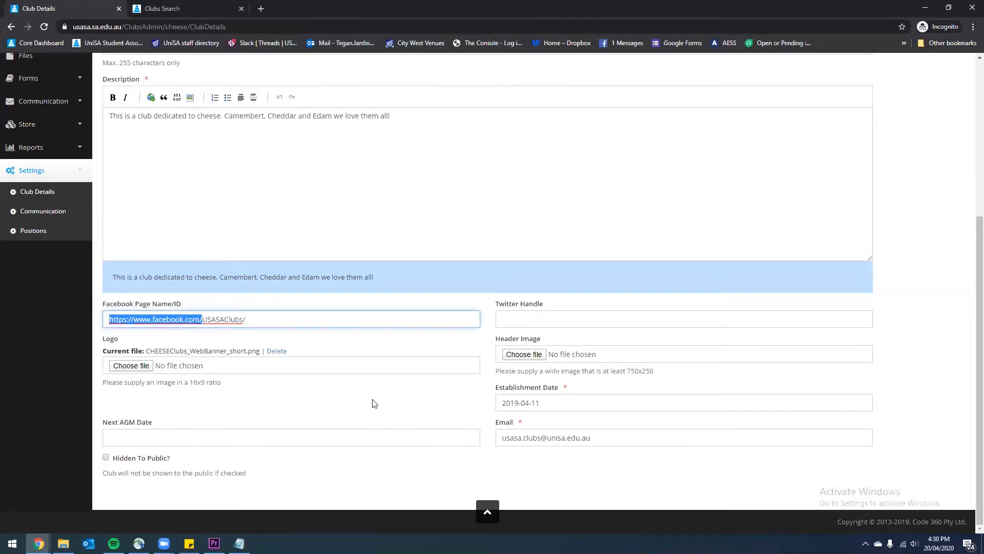
{"action": "key", "text": "BackSpace"}
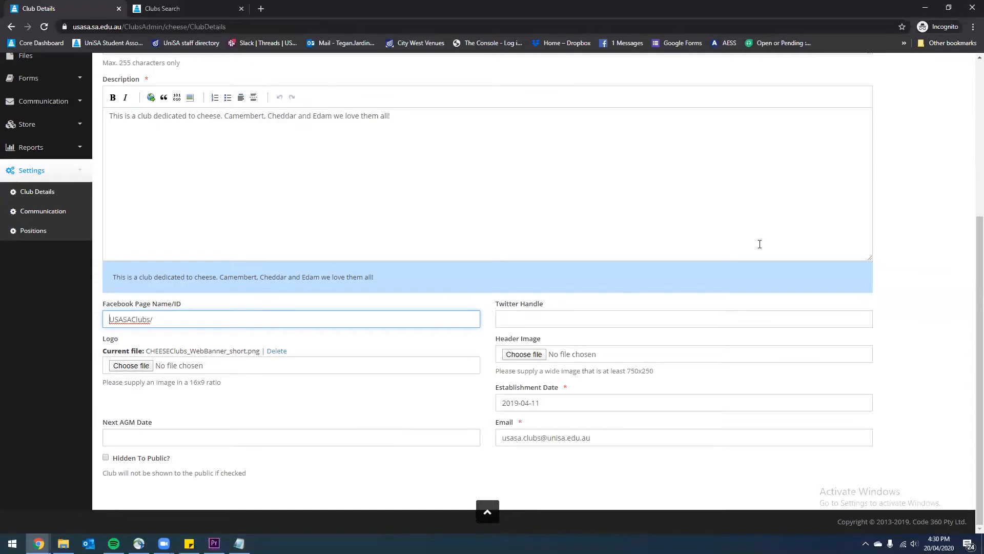
{"action": "scroll", "coordinate": [760, 244], "scroll_direction": "up", "scroll_amount": 4}
{"action": "left_click", "coordinate": [928, 111]}
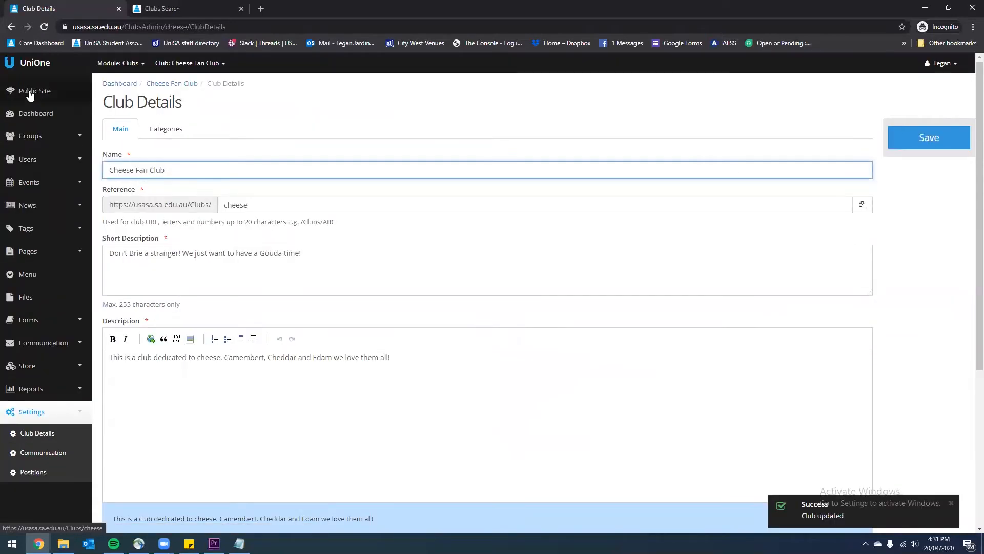
Follow the public club page's Facebook link to USASA Clubs, then close that tab
{"action": "left_click", "coordinate": [29, 91]}
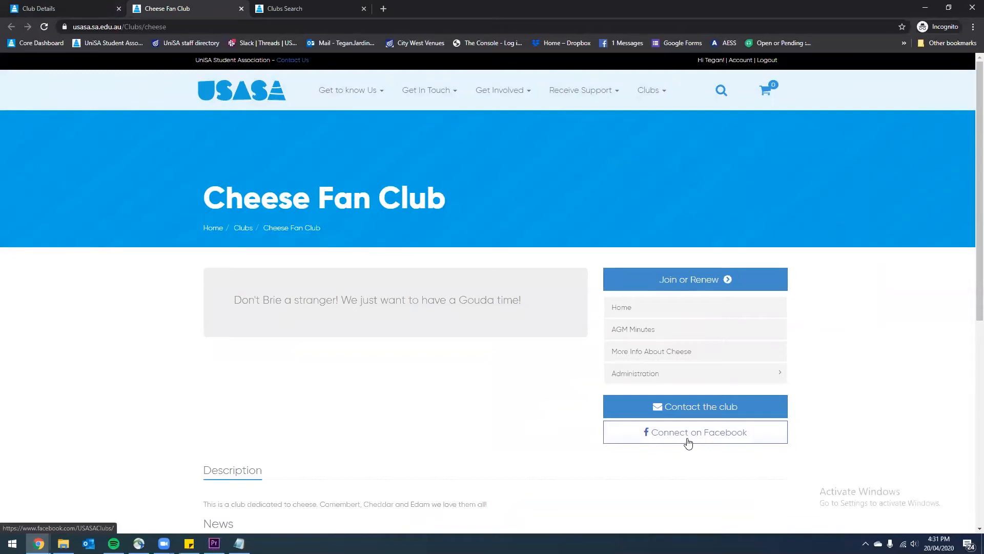
{"action": "left_click", "coordinate": [691, 437]}
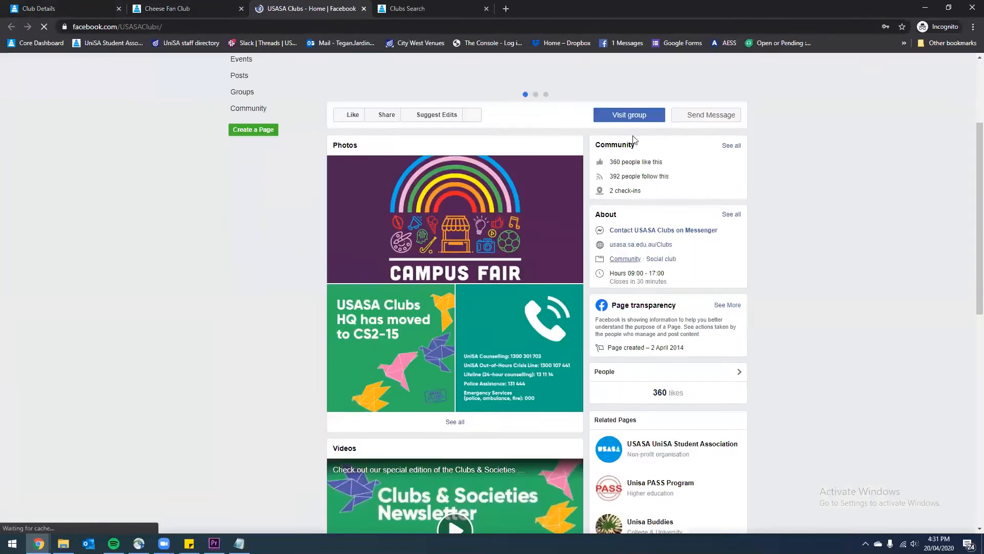
{"action": "scroll", "coordinate": [547, 197], "scroll_direction": "down", "scroll_amount": 6}
{"action": "scroll", "coordinate": [547, 197], "scroll_direction": "down", "scroll_amount": 2}
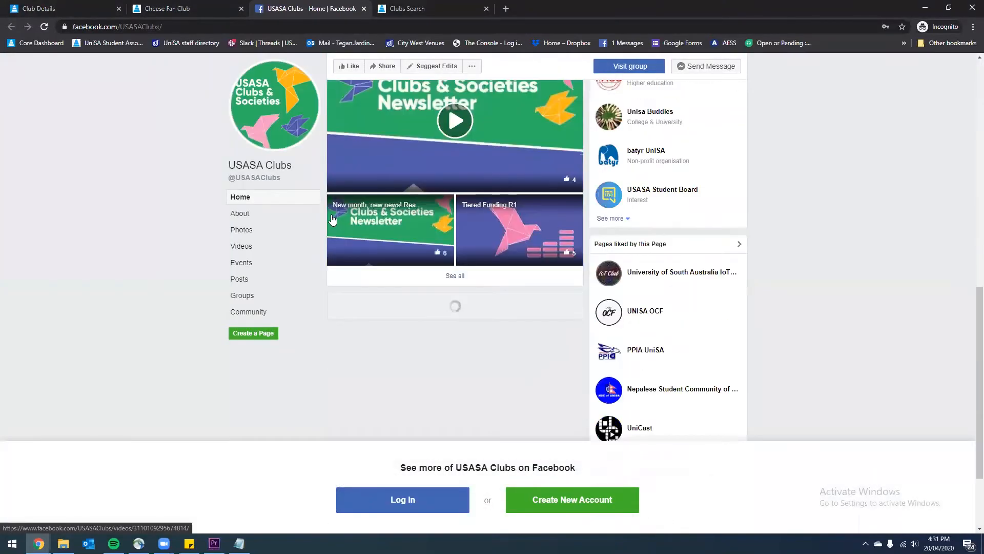
{"action": "left_click", "coordinate": [363, 9]}
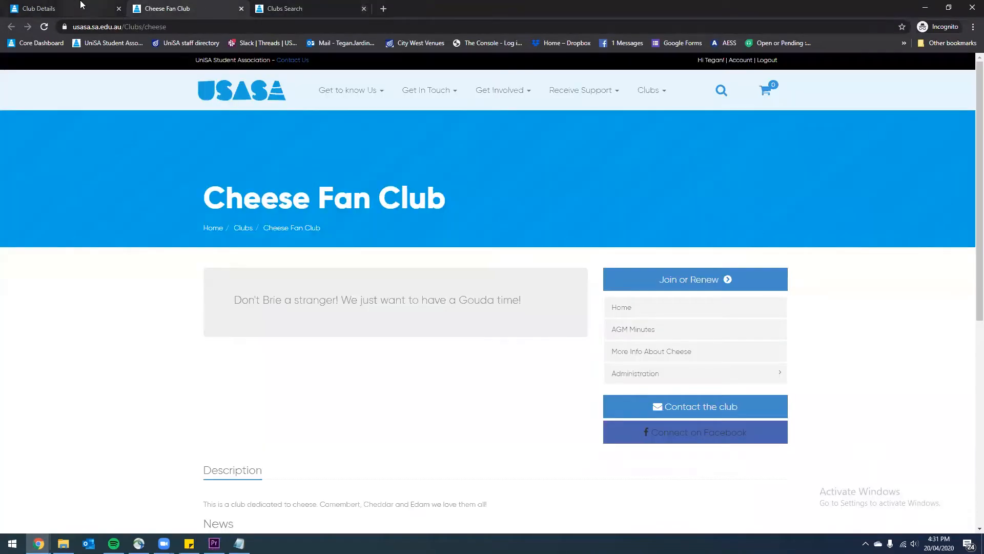
Back on the Club Details admin form, look over the Twitter handle field
{"action": "left_click", "coordinate": [60, 5]}
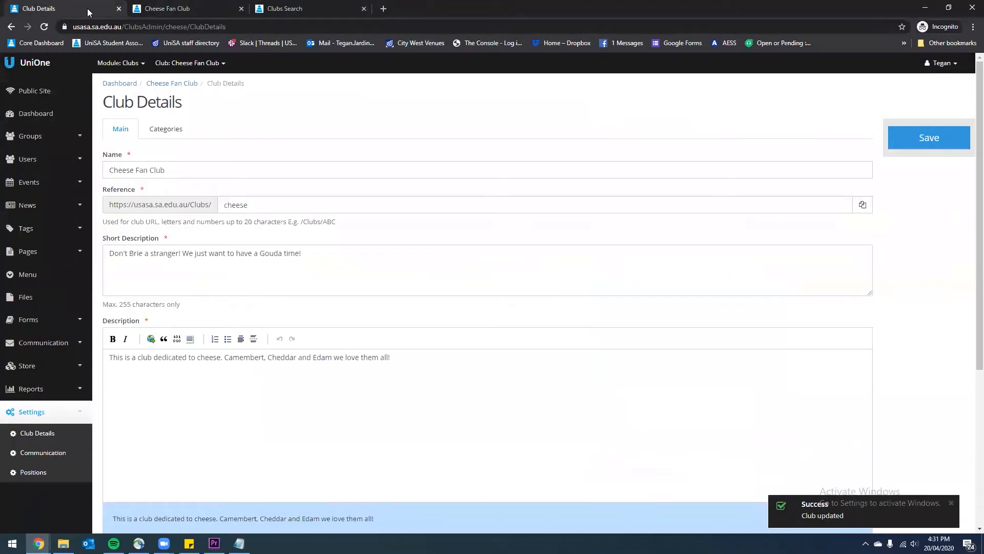
{"action": "scroll", "coordinate": [318, 256], "scroll_direction": "down", "scroll_amount": 3}
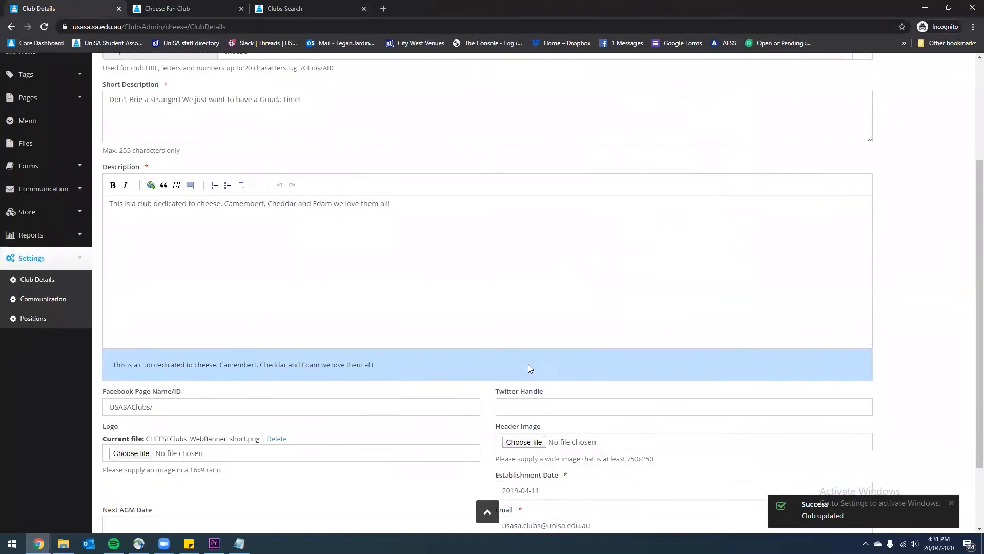
{"action": "left_click", "coordinate": [563, 402]}
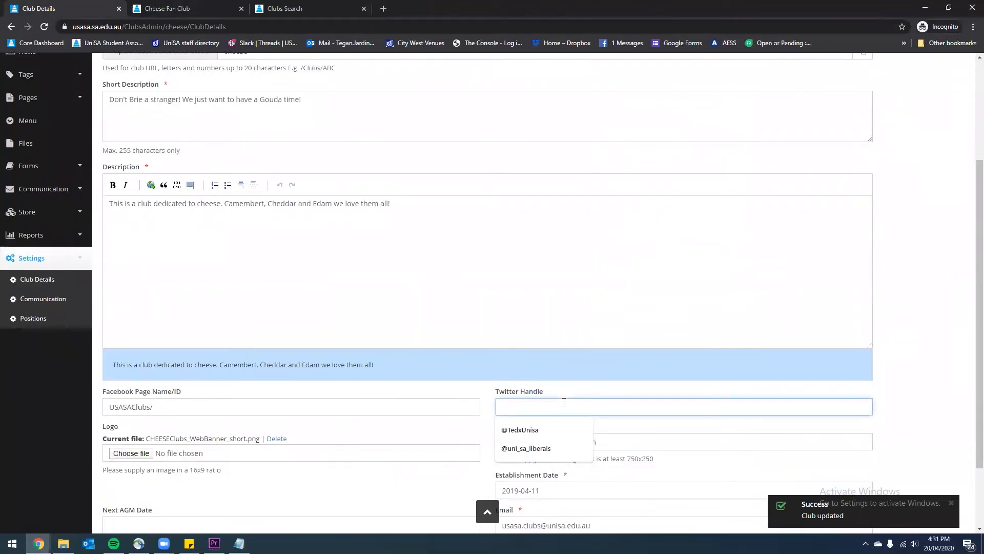
{"action": "left_click", "coordinate": [405, 432]}
{"action": "scroll", "coordinate": [363, 429], "scroll_direction": "down", "scroll_amount": 1}
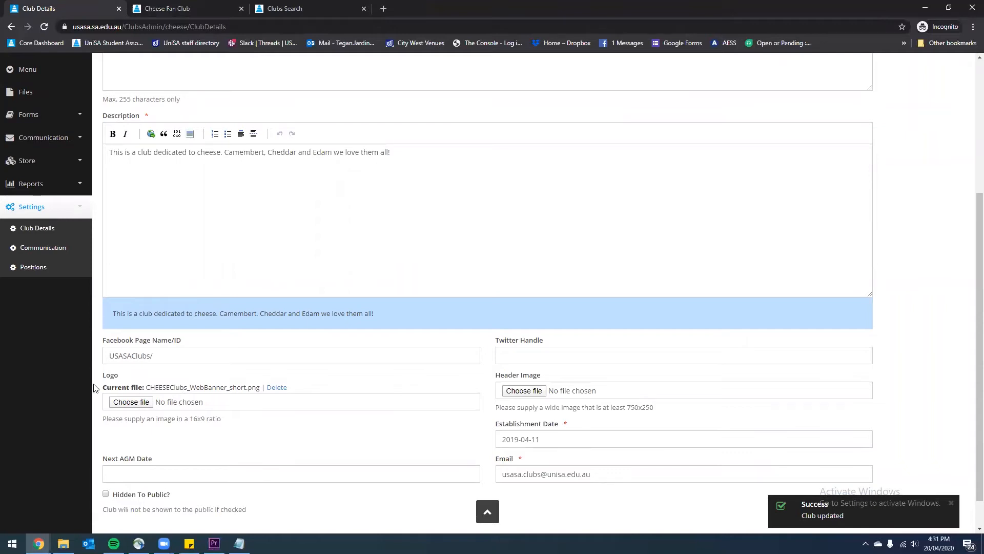
Check the club's cheese logo card in public Clubs Search, then return to the admin form
{"action": "left_click", "coordinate": [308, 5]}
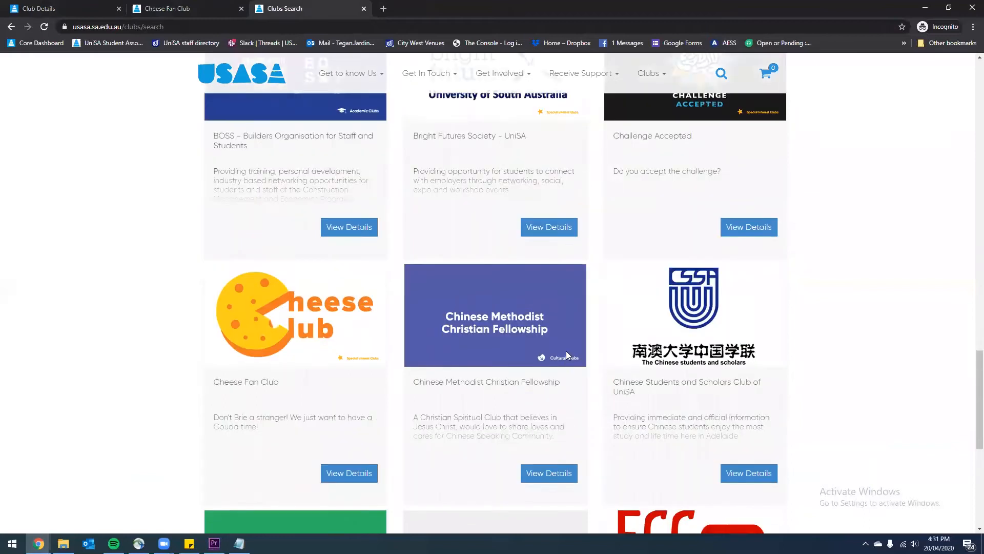
{"action": "scroll", "coordinate": [567, 354], "scroll_direction": "up", "scroll_amount": 3}
{"action": "scroll", "coordinate": [513, 303], "scroll_direction": "down", "scroll_amount": 4}
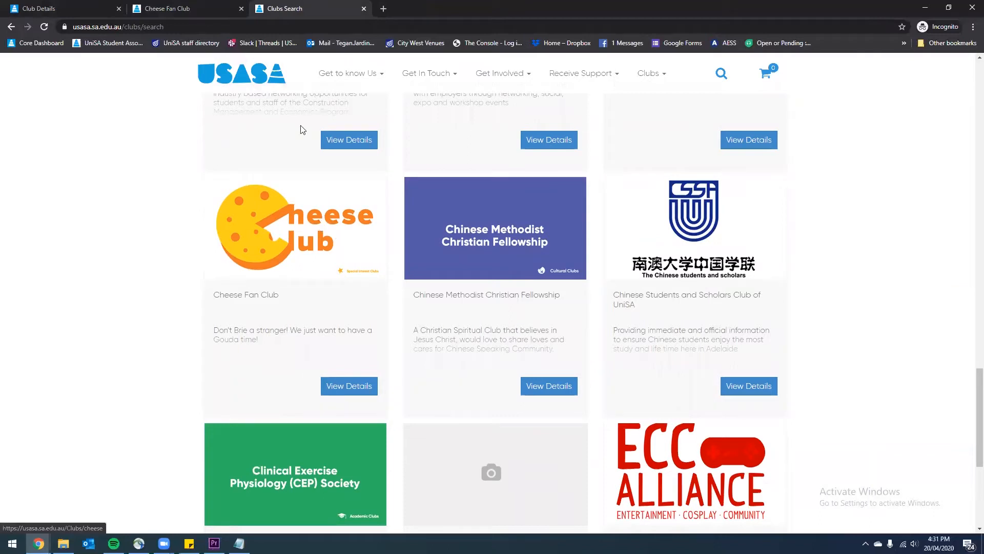
{"action": "left_click", "coordinate": [161, 7]}
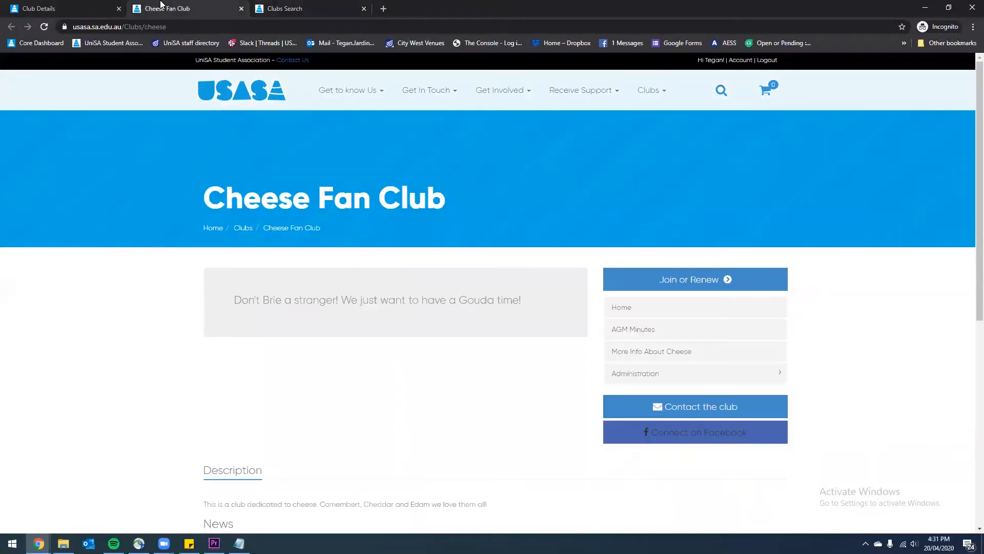
{"action": "left_click", "coordinate": [114, 4]}
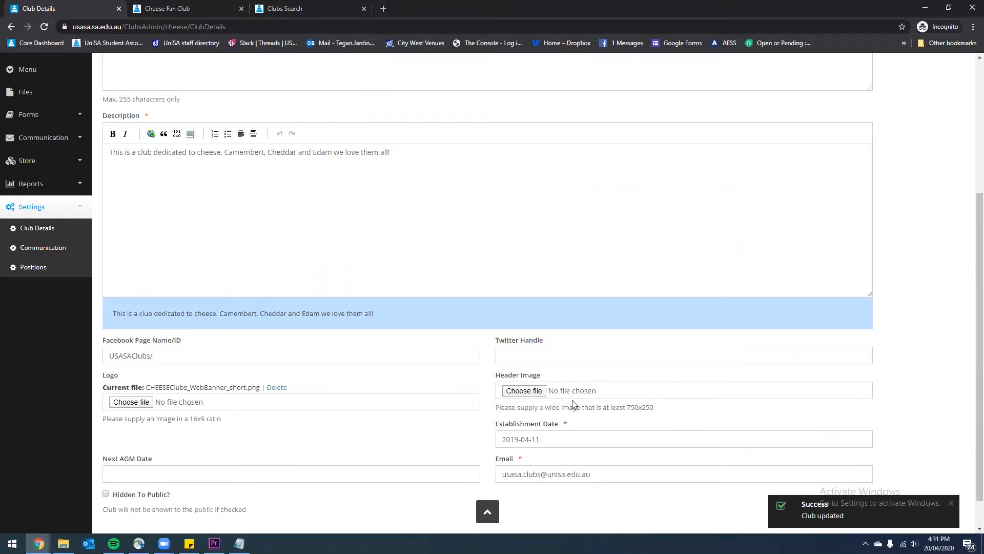
Set the header image to CFC_WebBanner_long.png, save, and view the public club page
{"action": "left_click", "coordinate": [533, 392]}
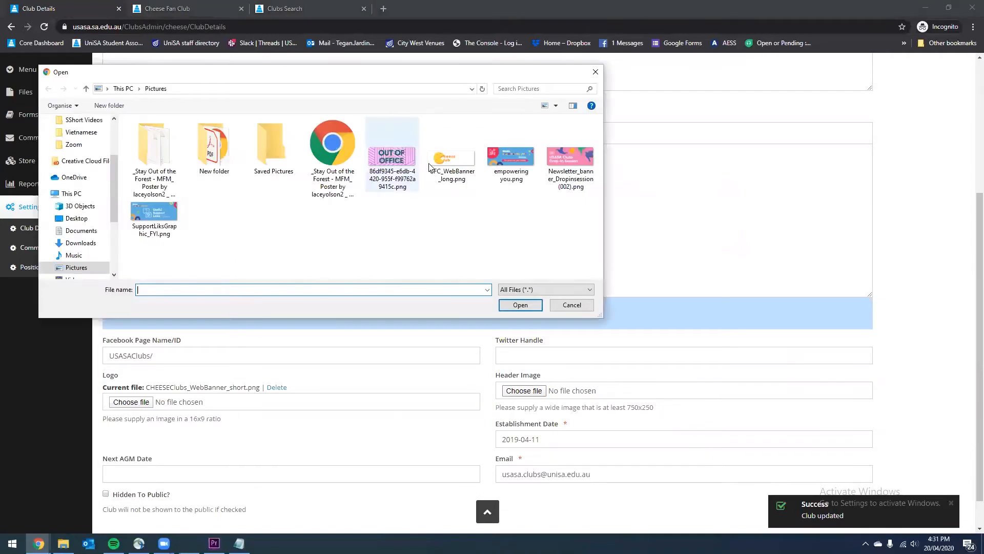
{"action": "left_click", "coordinate": [452, 154]}
{"action": "left_click", "coordinate": [520, 305]}
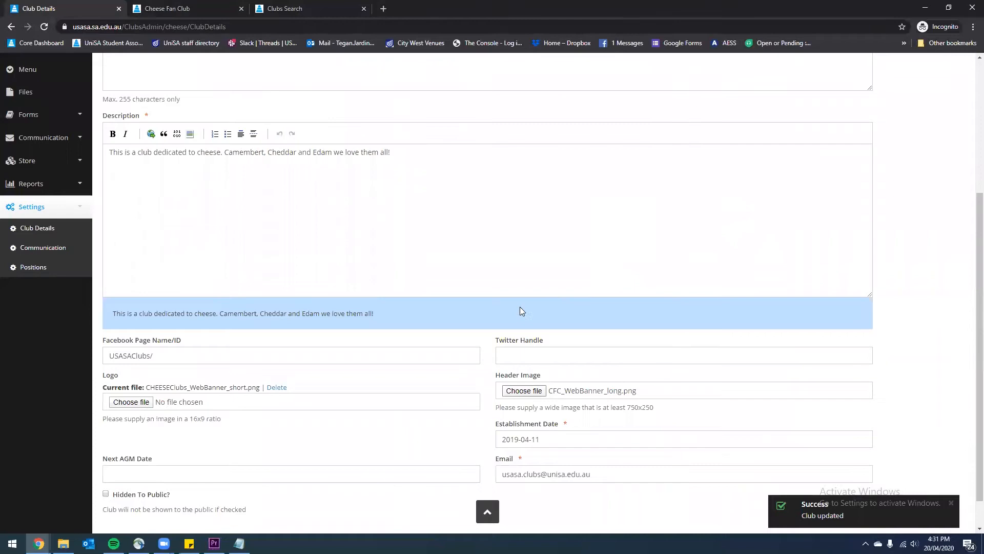
{"action": "scroll", "coordinate": [797, 451], "scroll_direction": "up", "scroll_amount": 5}
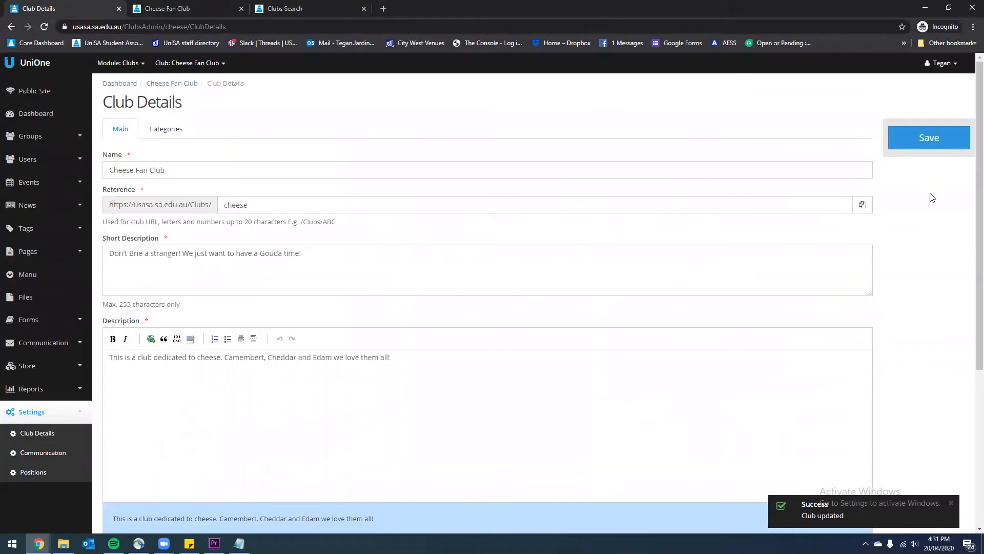
{"action": "left_click", "coordinate": [920, 144]}
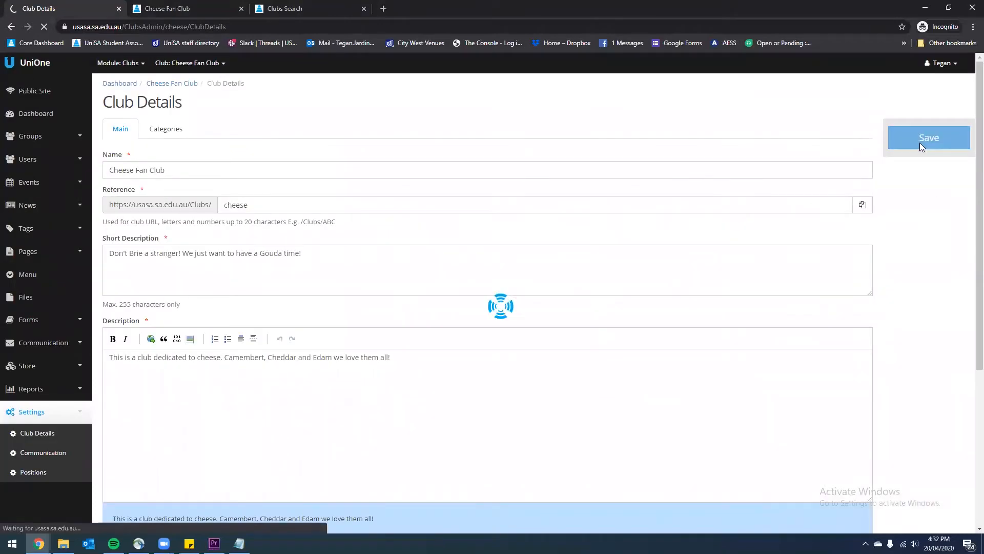
{"action": "left_click", "coordinate": [21, 95]}
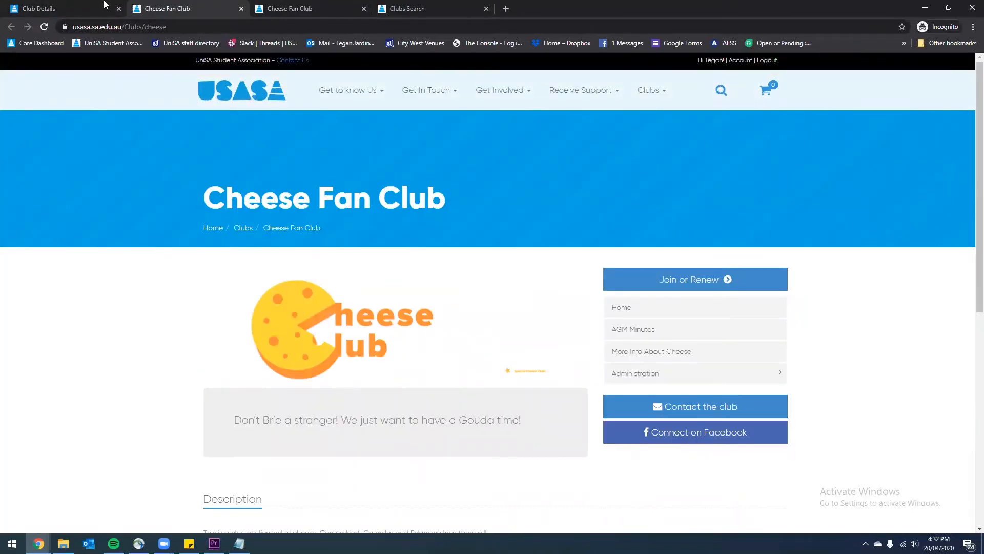
Review the club's establishment date and next AGM date fields on the admin form
{"action": "left_click", "coordinate": [73, 9]}
{"action": "scroll", "coordinate": [451, 220], "scroll_direction": "down", "scroll_amount": 5}
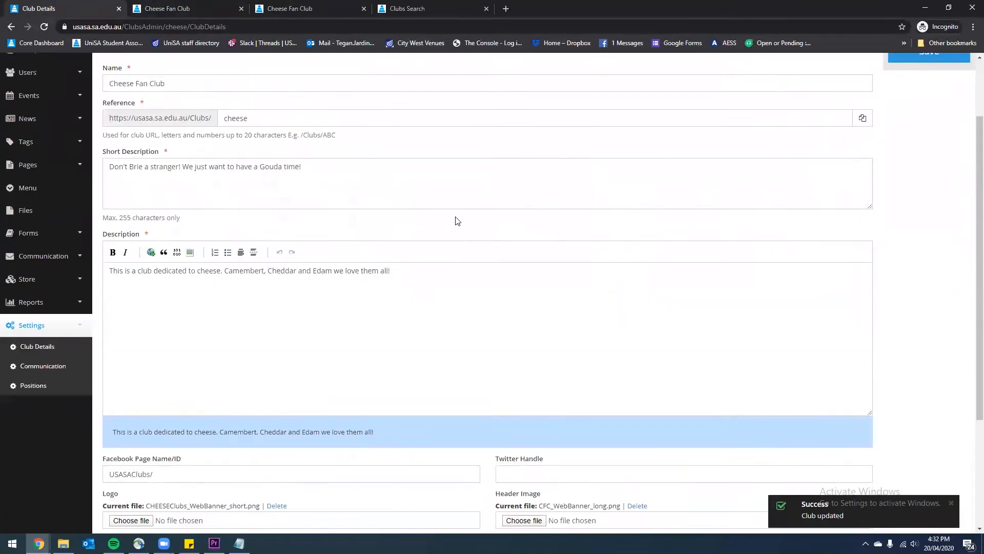
{"action": "scroll", "coordinate": [453, 211], "scroll_direction": "down", "scroll_amount": 1}
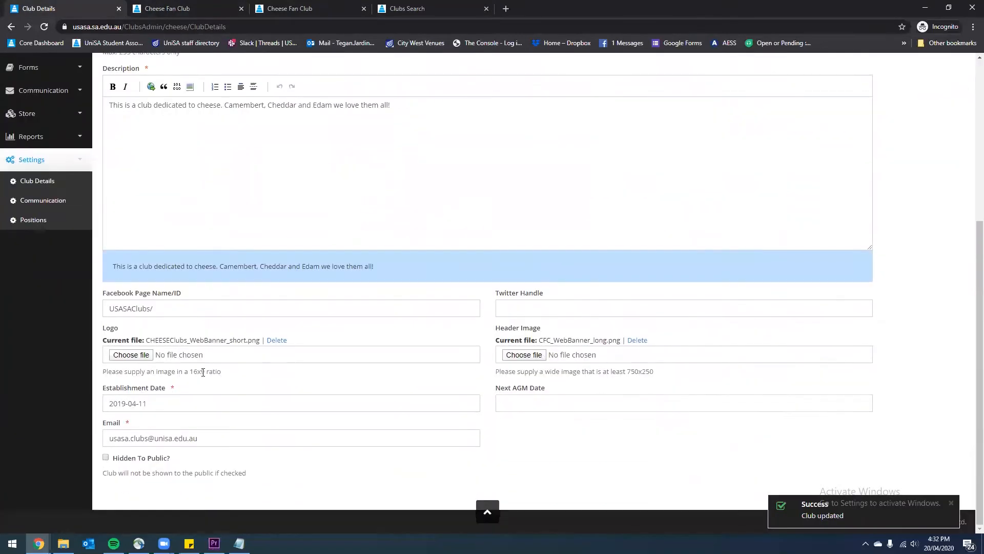
{"action": "left_click", "coordinate": [213, 407]}
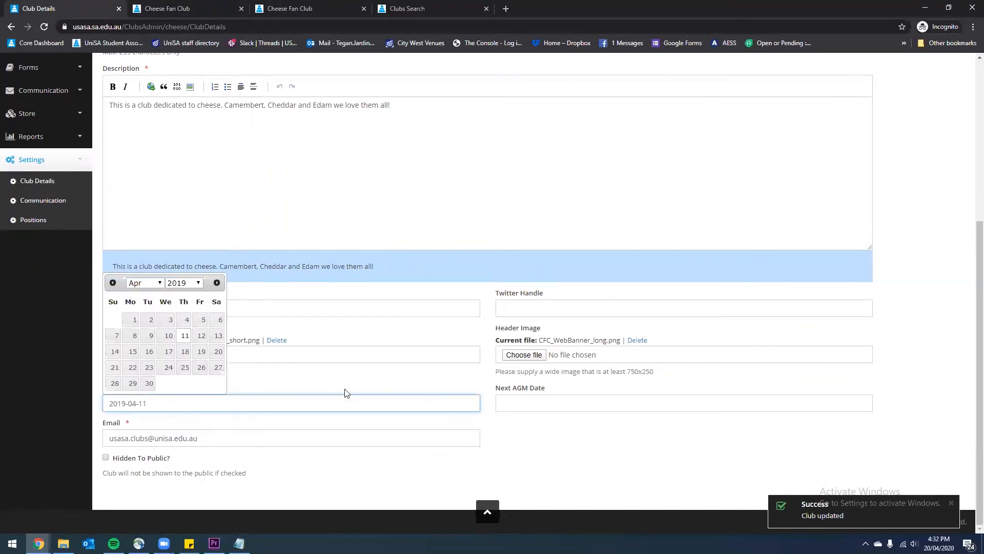
{"action": "left_click", "coordinate": [425, 368]}
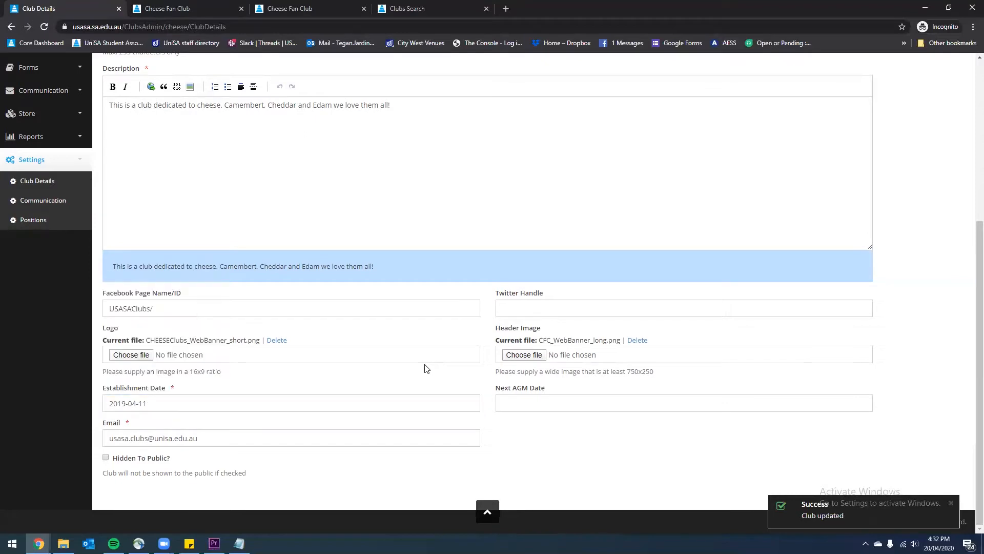
{"action": "left_click", "coordinate": [516, 402]}
{"action": "left_click", "coordinate": [558, 436]}
Compare the contact email with the public Contact the club link, then view Categories
{"action": "left_click", "coordinate": [229, 436]}
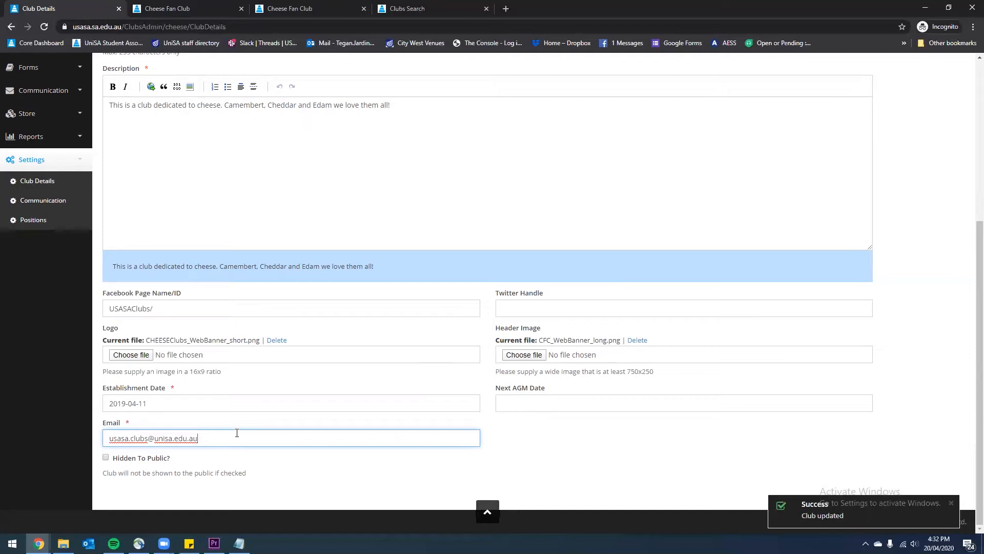
{"action": "left_click", "coordinate": [179, 5]}
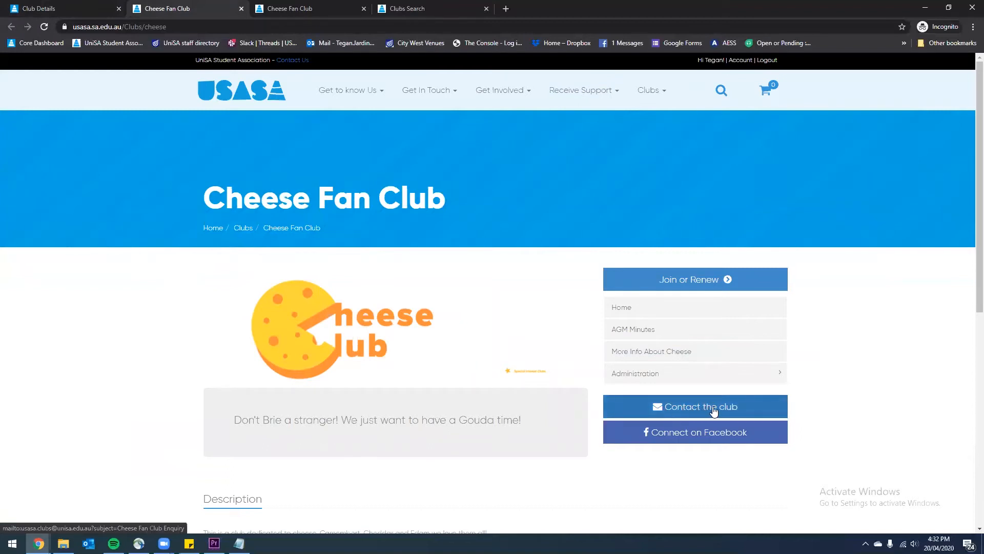
{"action": "left_click", "coordinate": [84, 9]}
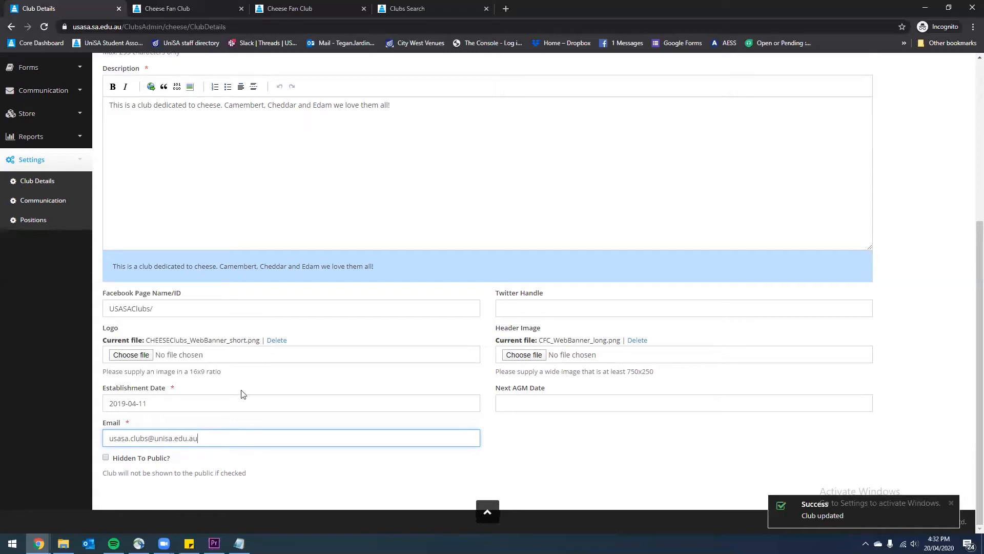
{"action": "scroll", "coordinate": [411, 377], "scroll_direction": "up", "scroll_amount": 1}
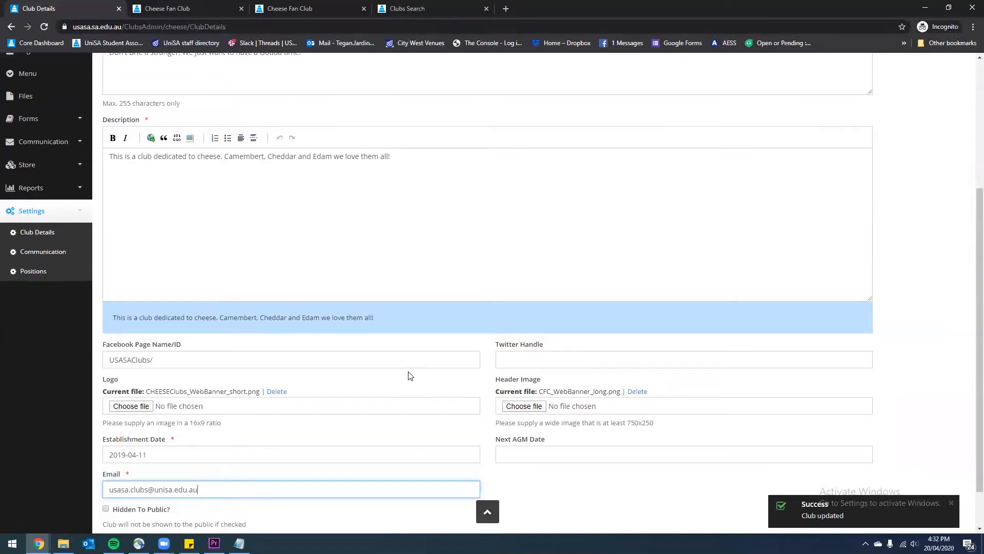
{"action": "scroll", "coordinate": [410, 376], "scroll_direction": "up", "scroll_amount": 4}
{"action": "left_click", "coordinate": [165, 129]}
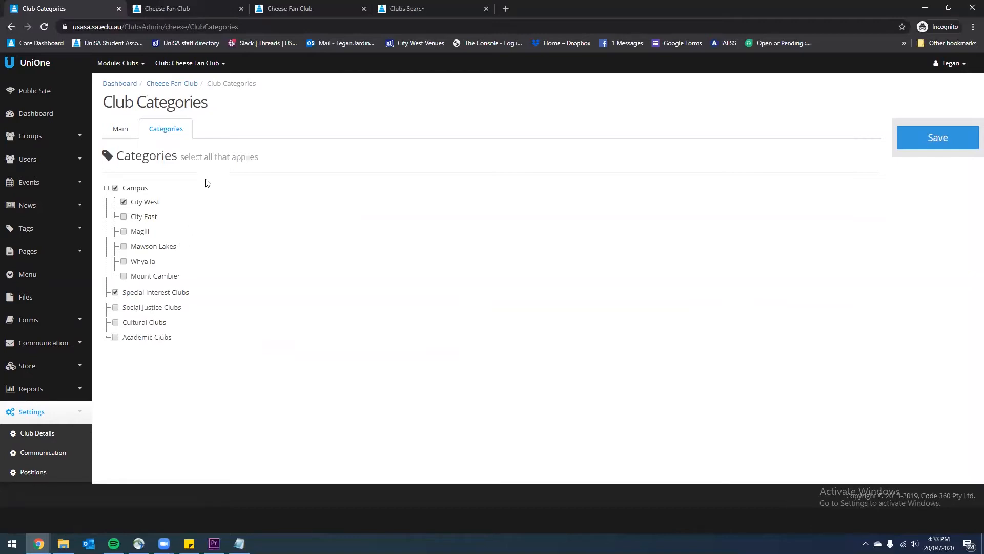
Filter the public Clubs Search by City East to check if the Cheese Fan Club is listed
{"action": "left_click", "coordinate": [435, 7]}
{"action": "scroll", "coordinate": [513, 330], "scroll_direction": "up", "scroll_amount": 15}
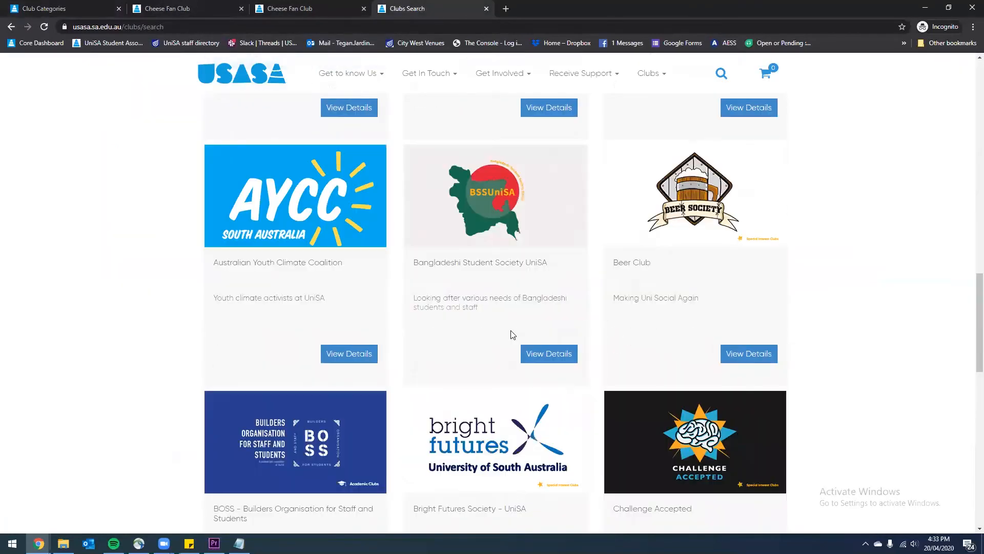
{"action": "scroll", "coordinate": [513, 328], "scroll_direction": "up", "scroll_amount": 8}
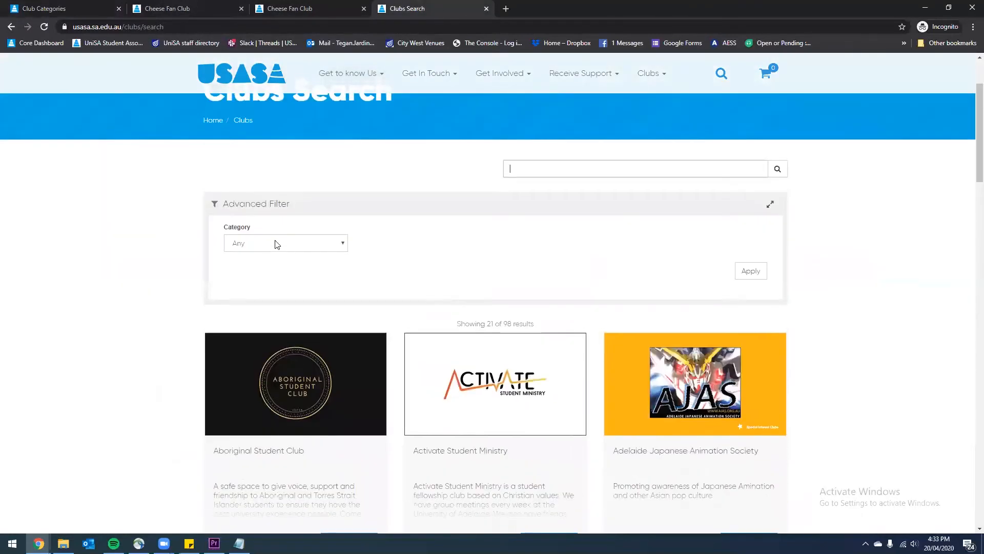
{"action": "left_click", "coordinate": [277, 244]}
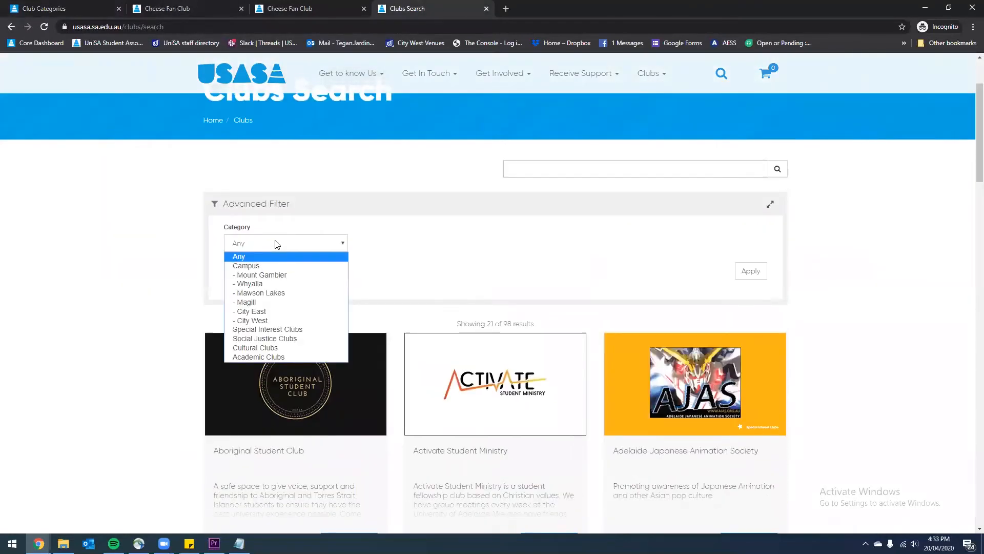
{"action": "left_click", "coordinate": [271, 311]}
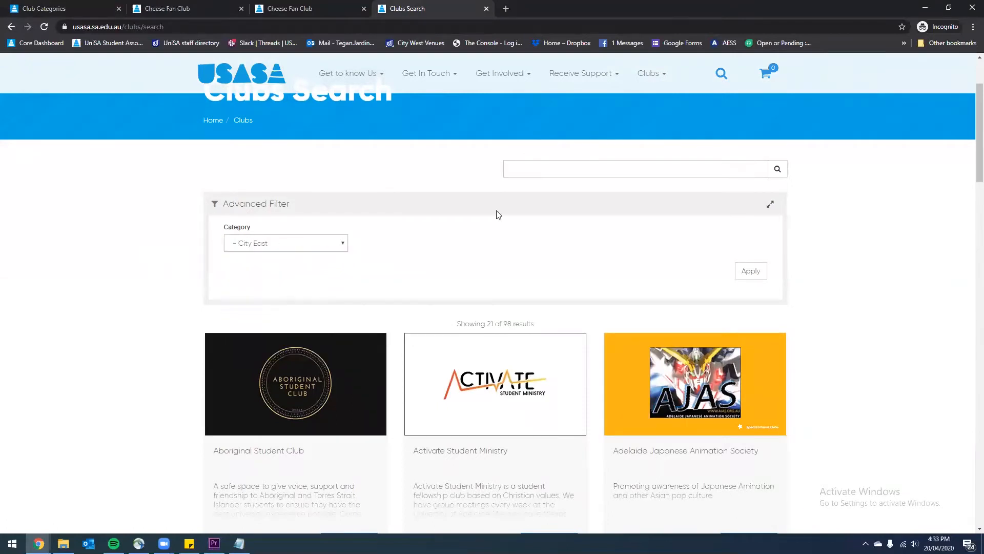
{"action": "left_click", "coordinate": [751, 271]}
{"action": "scroll", "coordinate": [681, 297], "scroll_direction": "down", "scroll_amount": 5}
{"action": "scroll", "coordinate": [580, 290], "scroll_direction": "down", "scroll_amount": 17}
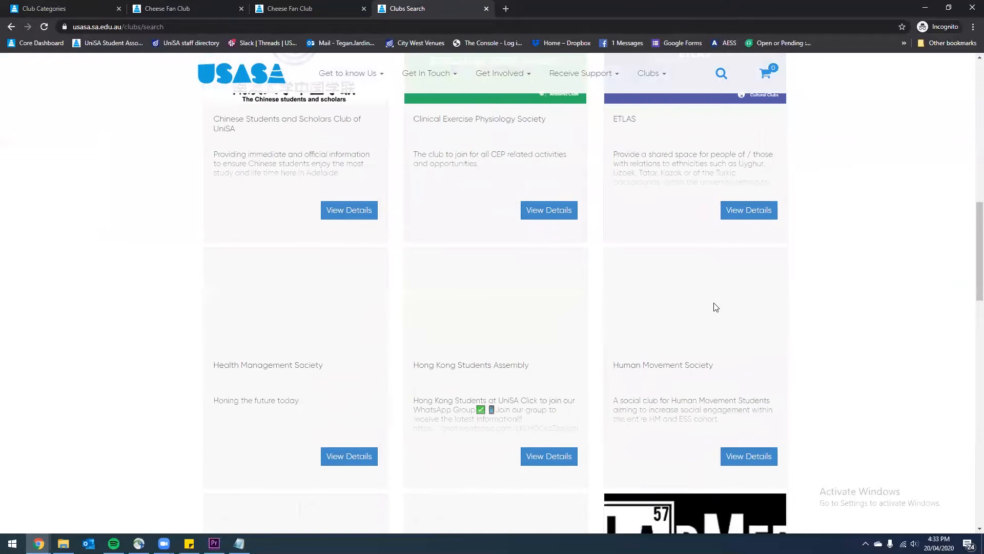
Add City East to the Cheese Fan Club's categories and save them
{"action": "left_click", "coordinate": [52, 8]}
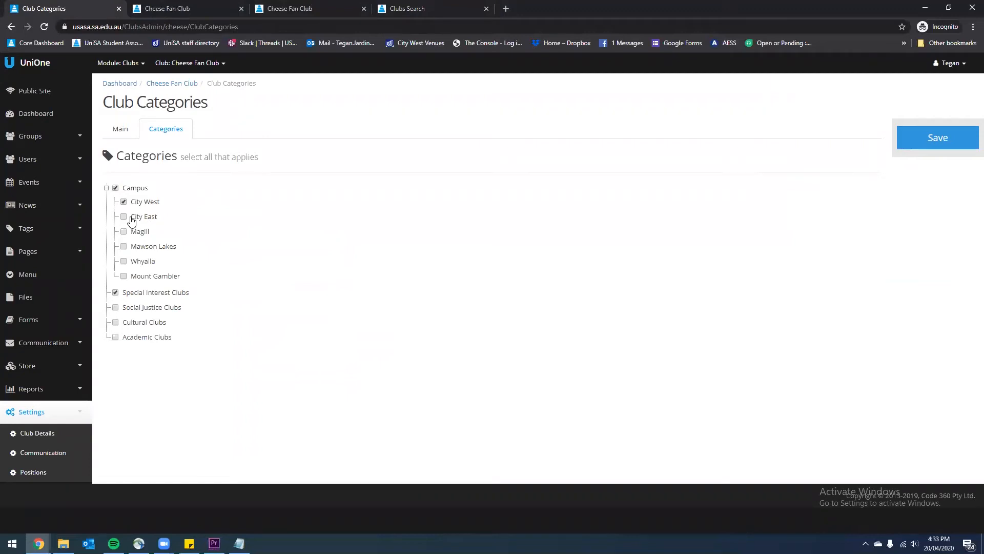
{"action": "left_click", "coordinate": [132, 221]}
{"action": "left_click", "coordinate": [909, 136]}
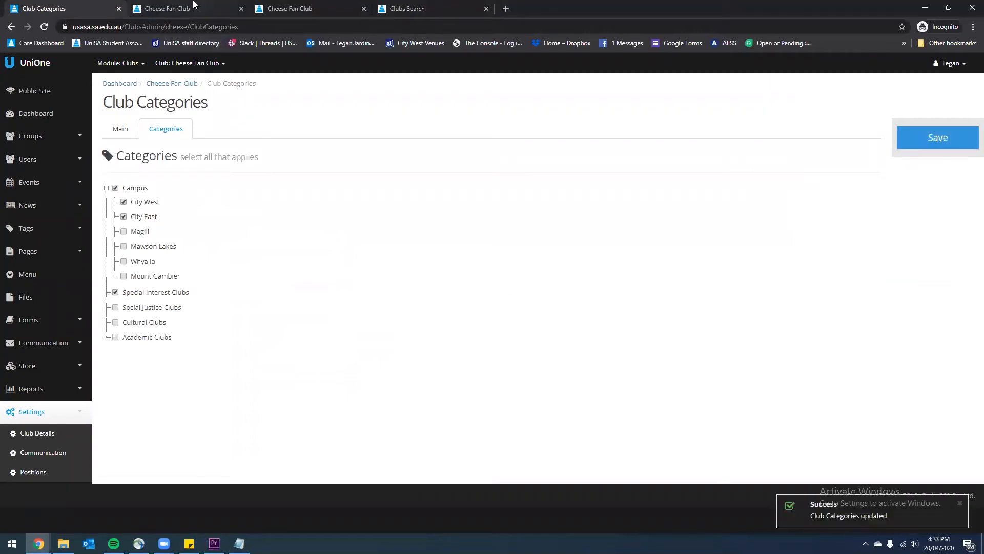
Reload the Clubs Search, filter by City East, and confirm the Cheese Fan Club now appears
{"action": "left_click", "coordinate": [418, 8]}
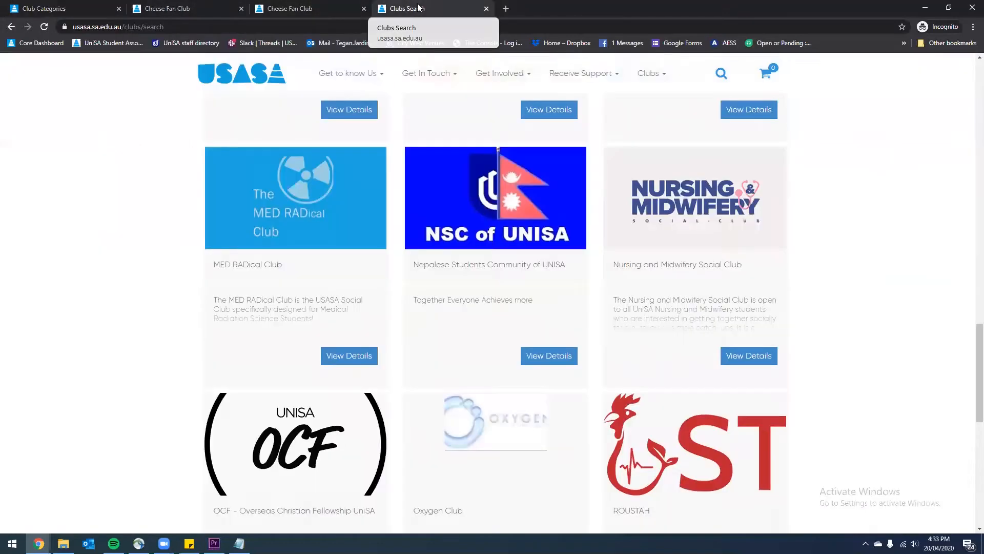
{"action": "left_click", "coordinate": [44, 29]}
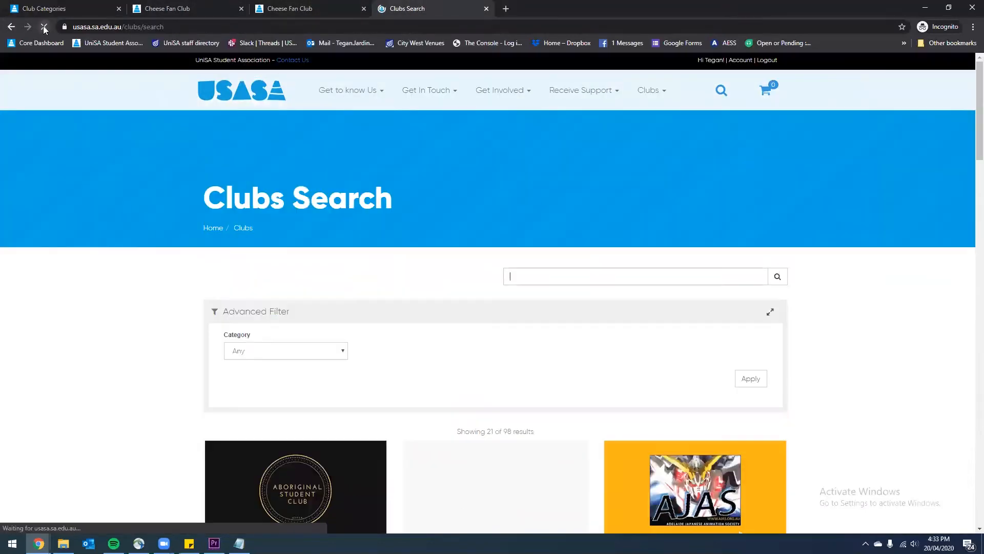
{"action": "left_click", "coordinate": [286, 352]}
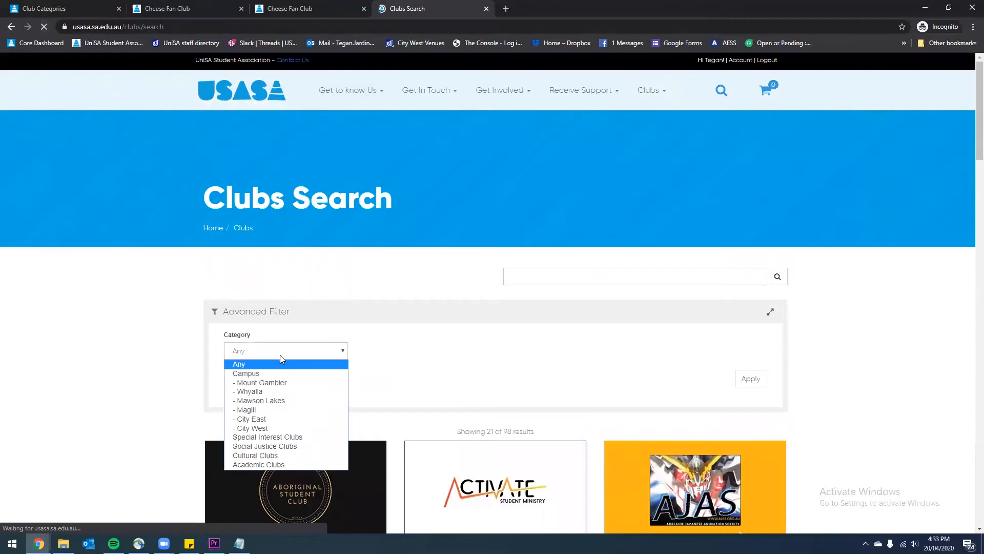
{"action": "left_click", "coordinate": [277, 418]}
{"action": "left_click", "coordinate": [749, 378]}
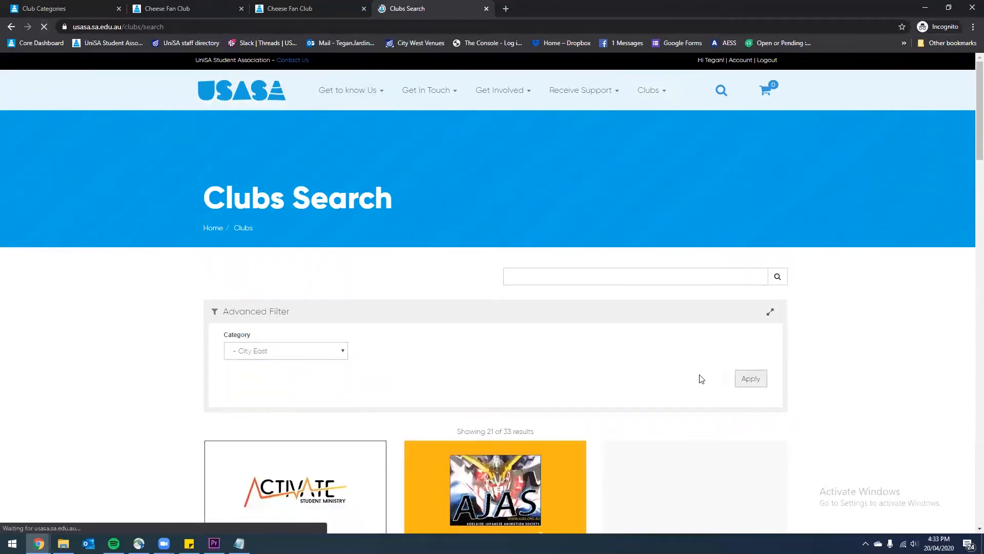
{"action": "scroll", "coordinate": [698, 378], "scroll_direction": "down", "scroll_amount": 10}
{"action": "scroll", "coordinate": [701, 377], "scroll_direction": "down", "scroll_amount": 6}
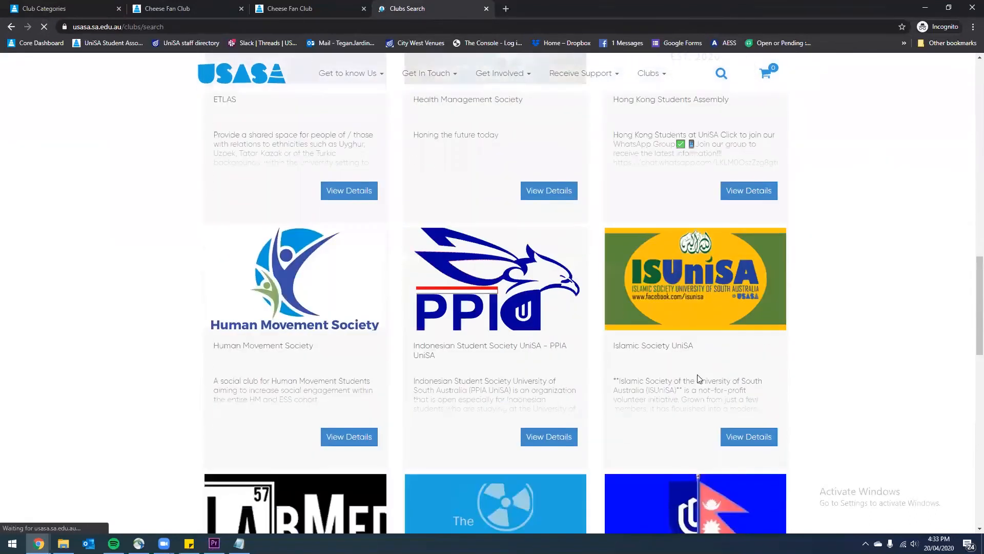
{"action": "scroll", "coordinate": [699, 377], "scroll_direction": "up", "scroll_amount": 9}
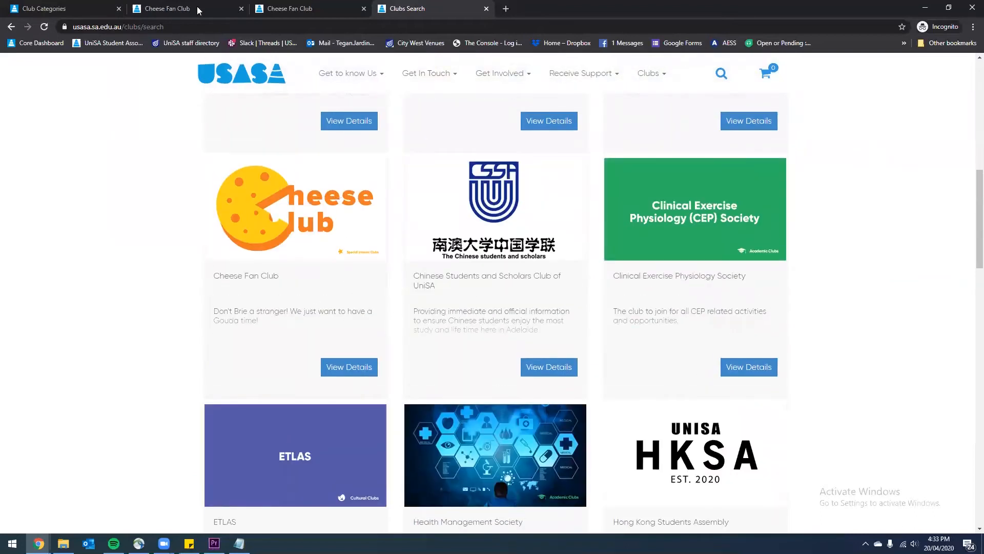
{"action": "left_click", "coordinate": [134, 9]}
{"action": "left_click", "coordinate": [81, 6]}
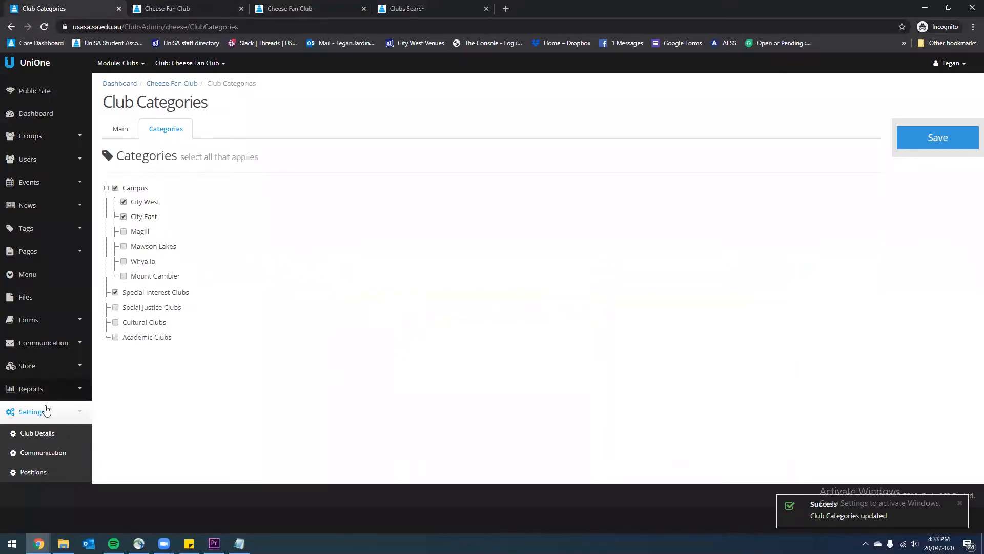
Open the Cheese Fan Club Details page and scroll through its name, reference and descriptions
{"action": "left_click", "coordinate": [32, 434]}
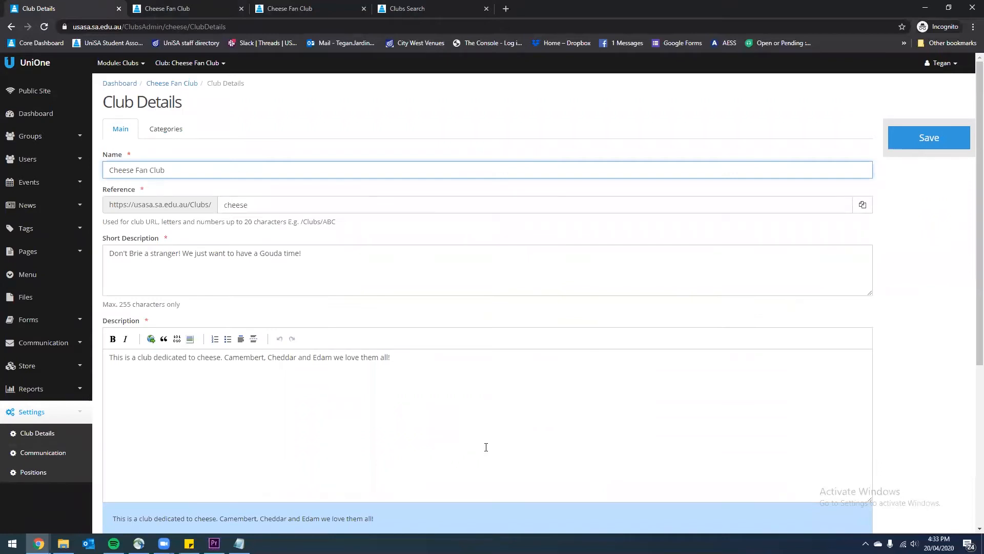
{"action": "scroll", "coordinate": [451, 269], "scroll_direction": "down", "scroll_amount": 2}
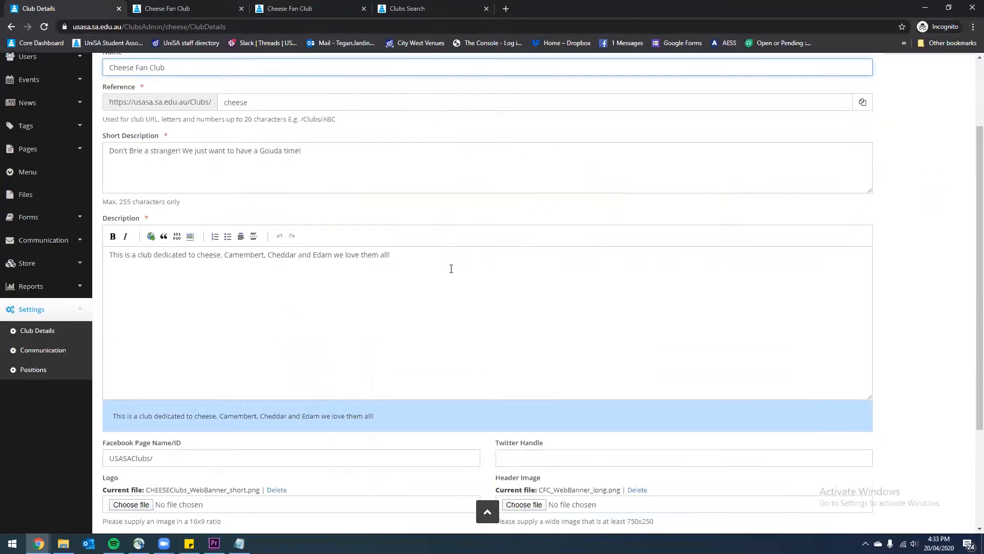
{"action": "scroll", "coordinate": [564, 282], "scroll_direction": "down", "scroll_amount": 2}
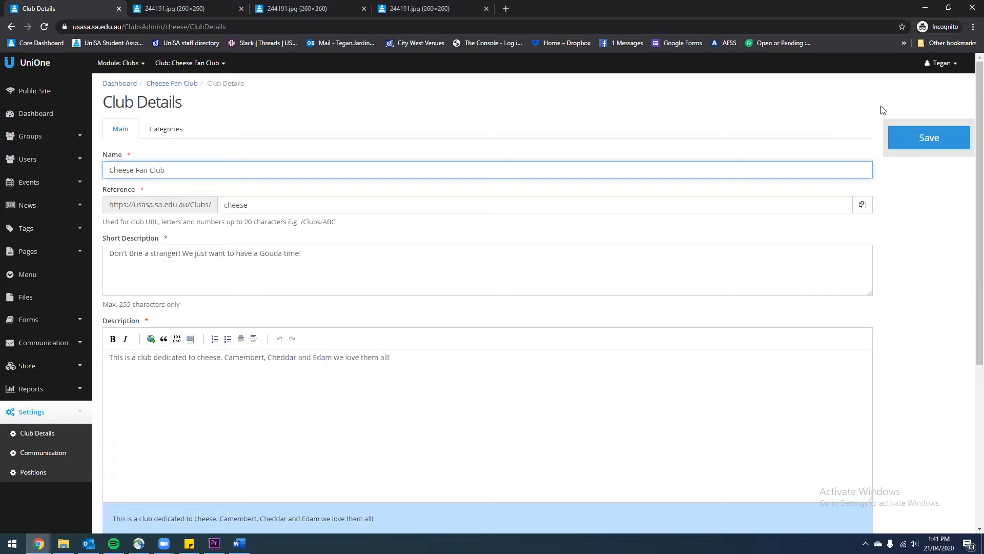
From the club's list of nine communication campaigns, start a new campaign
{"action": "left_click", "coordinate": [56, 344]}
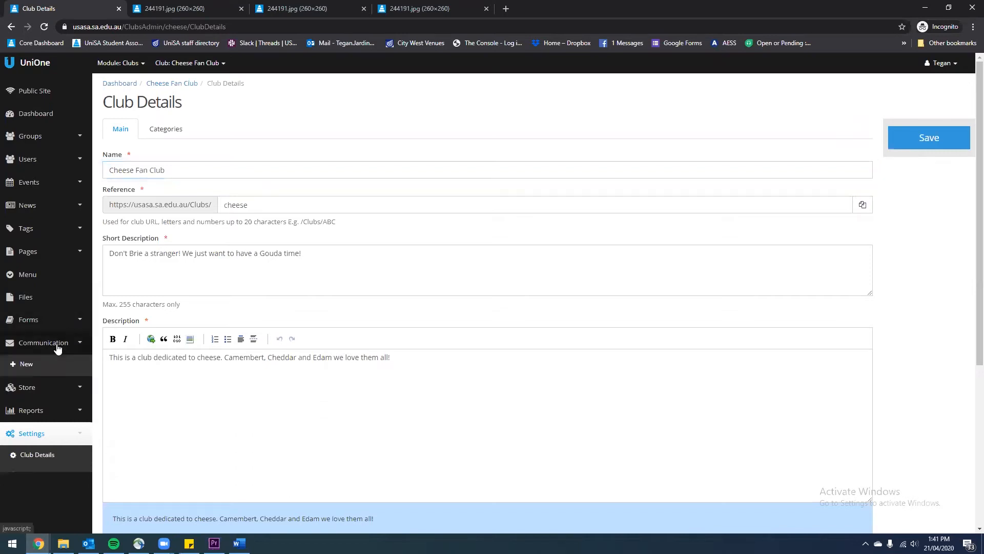
{"action": "left_click", "coordinate": [52, 385]}
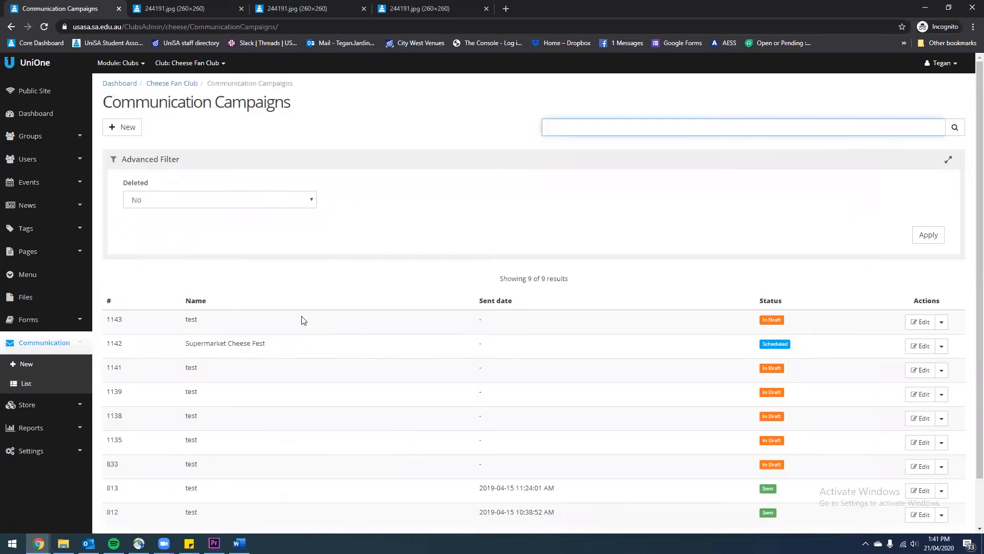
{"action": "scroll", "coordinate": [564, 300], "scroll_direction": "down", "scroll_amount": 1}
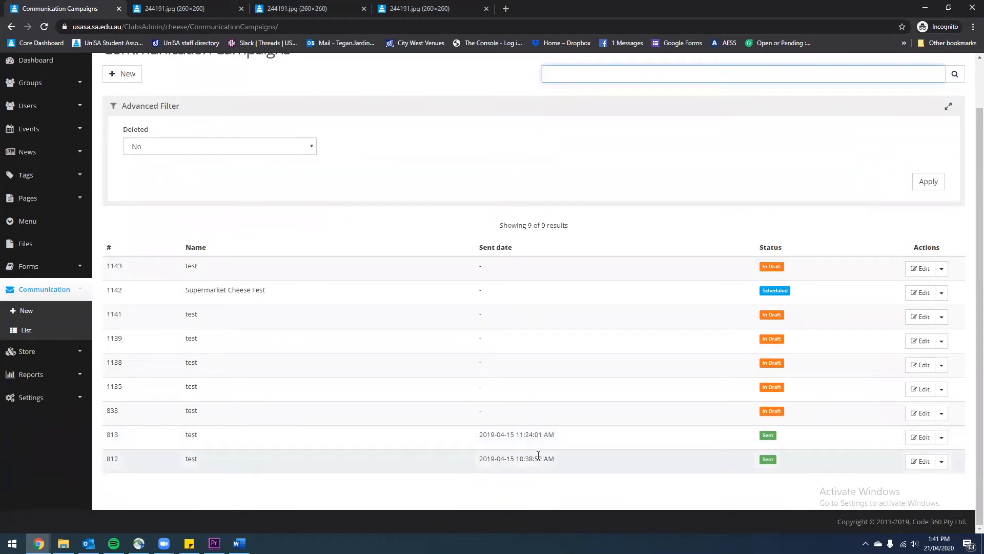
{"action": "scroll", "coordinate": [535, 447], "scroll_direction": "up", "scroll_amount": 1}
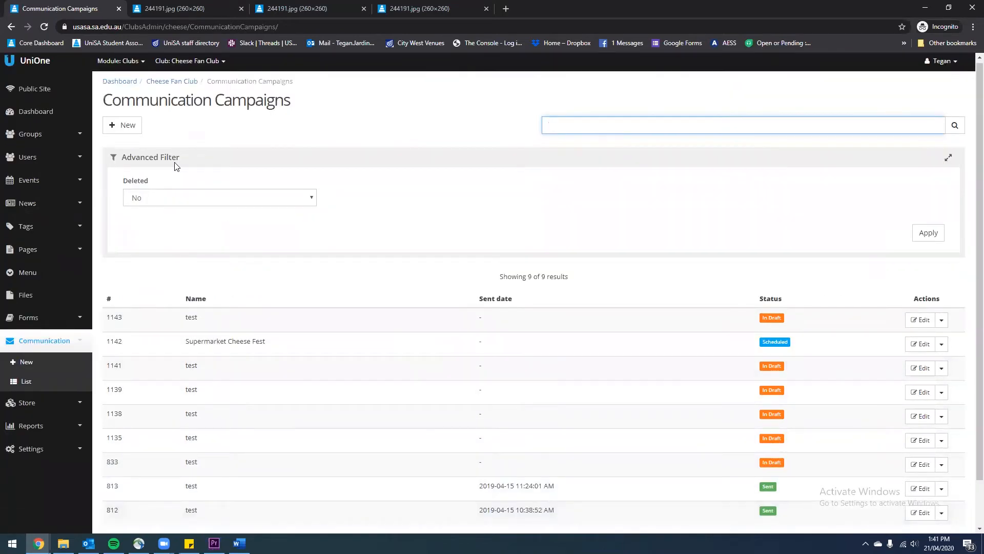
{"action": "left_click", "coordinate": [123, 130]}
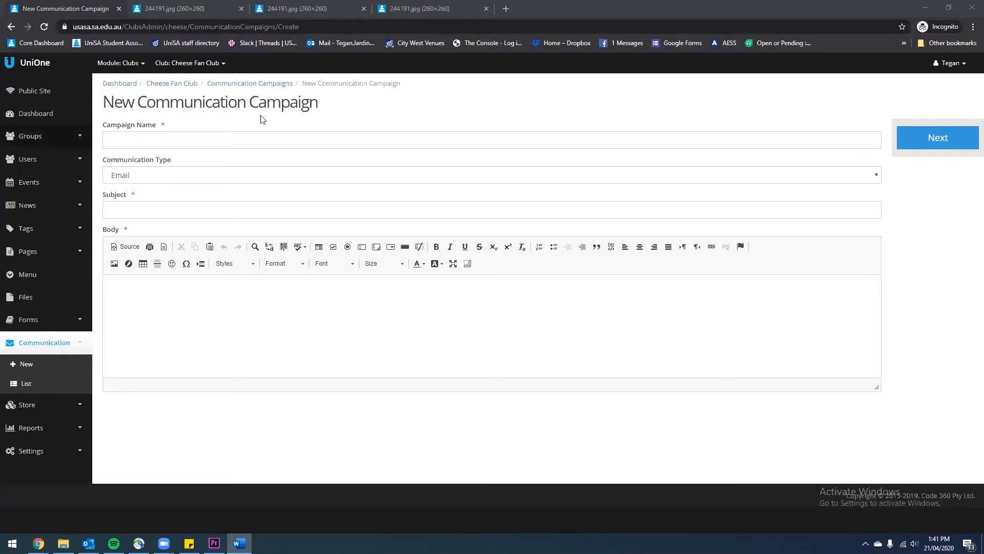
{"action": "left_click", "coordinate": [213, 139]}
Enter 'Supermarket Cheese Fest' as both the campaign name and the subject
{"action": "type", "text": "Supermarket Cheese Fest"}
{"action": "left_click", "coordinate": [227, 207]}
{"action": "type", "text": "Supermarket Cheese Fest"}
{"action": "left_click", "coordinate": [213, 140]}
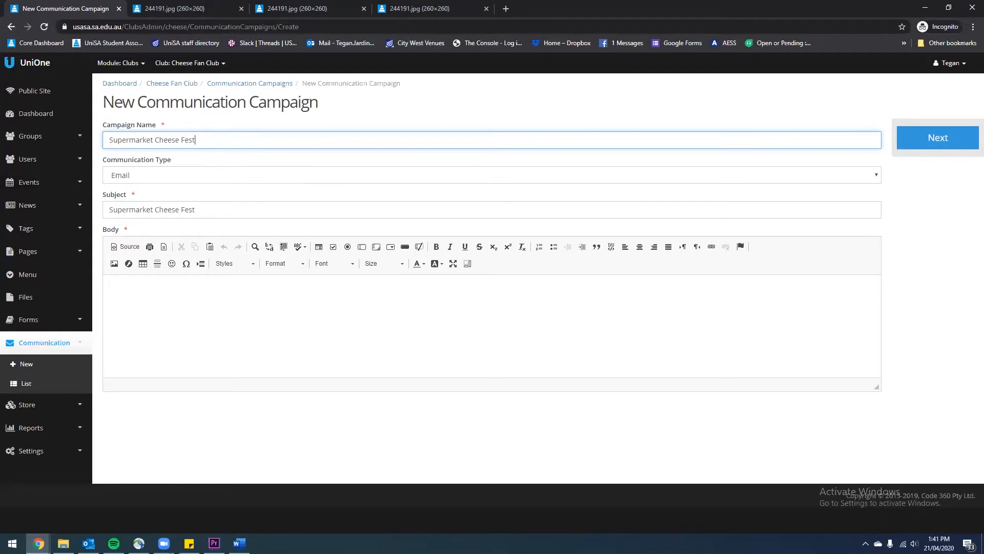
Paste the Zoom event invitation message from Word into the email body
{"action": "key", "text": "alt+Tab"}
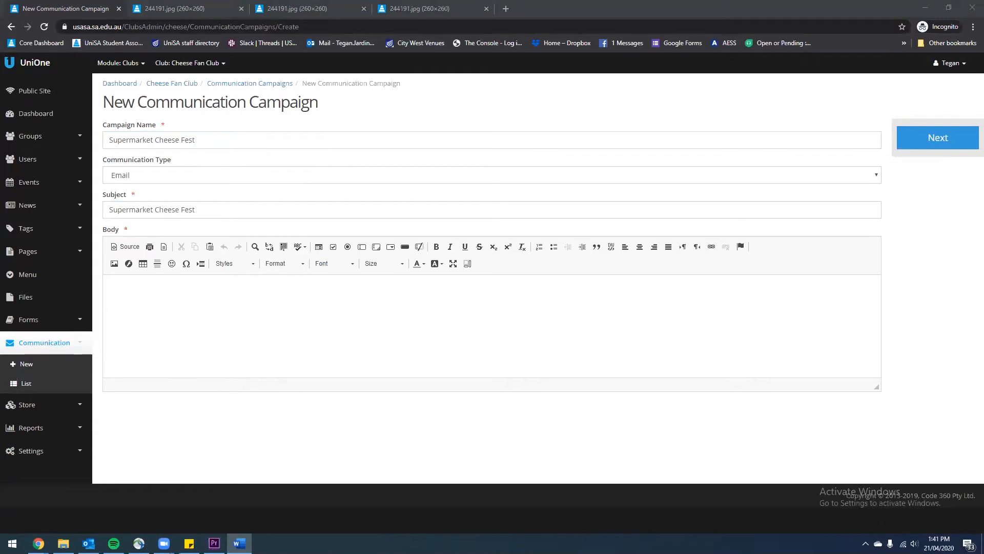
{"action": "left_click", "coordinate": [242, 309]}
{"action": "type", "text": "Hi Cheese Fans, It’s a crazy time in the world so for some Cheese Fan style fun from home, we’re hosting our next event on Zoom. What is it you ask?! Supermarket Cheese Fest Date: Friday May 9th Time: 8pm Location: Zoom How to prepare: RSVP on Facebook Hit up your local supermarket Purchase Mersey Valley Original Cheddar Cheese and whether it be Babybel, Bega Stringers or Meredith Goat Cheese In Olive Oil, bring your personal favourite from the supermarket Join us on Zoom and we’ll discuss our shared cheese and you can tell us about your favourite as we eat them at home online together! Stay Cheesy, Cheese Fan Club Team"}
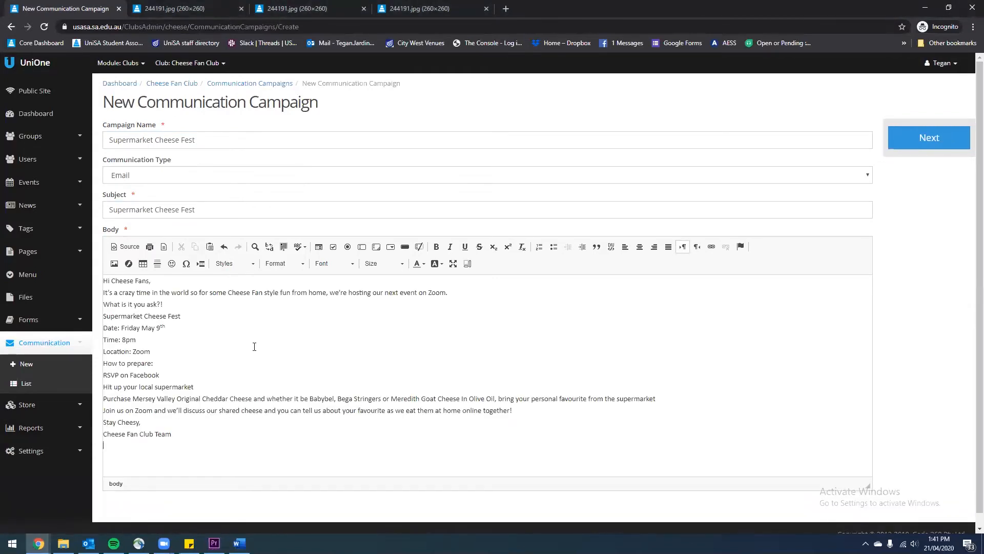
Add blank lines between the greeting, Zoom sentence, question, location, and sign-off paragraphs
{"action": "left_click", "coordinate": [172, 282]}
{"action": "key", "text": "Return"}
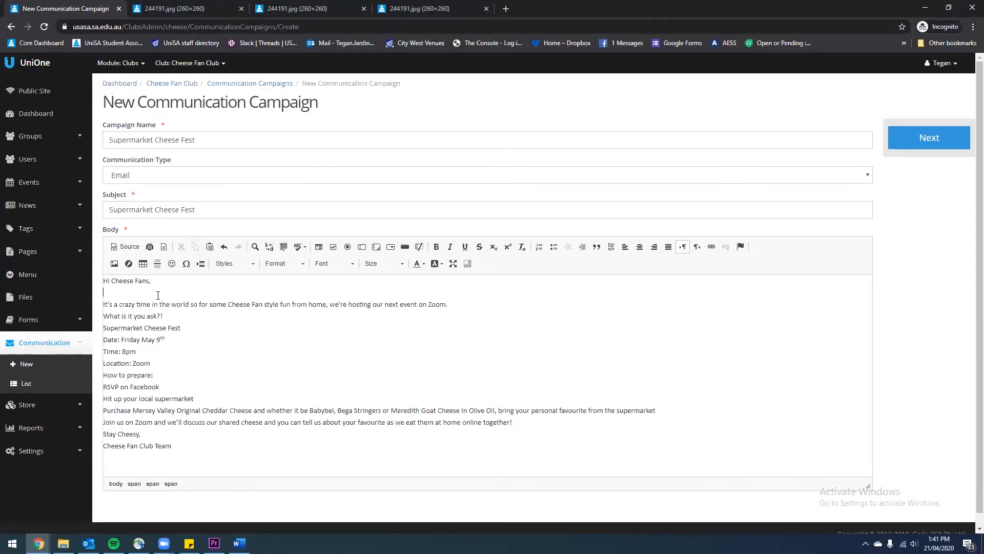
{"action": "left_click", "coordinate": [451, 308]}
{"action": "key", "text": "Return"}
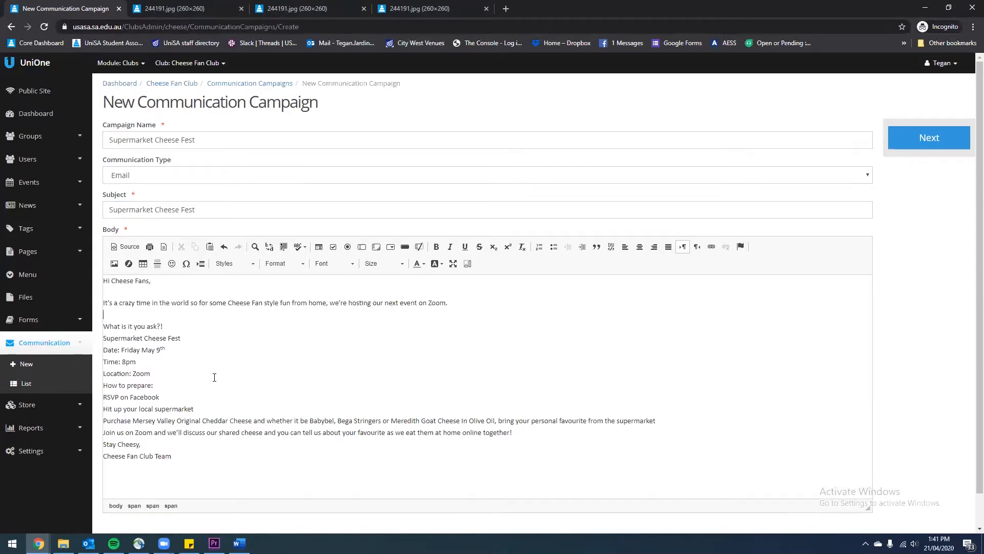
{"action": "left_click", "coordinate": [181, 323]}
{"action": "key", "text": "Return"}
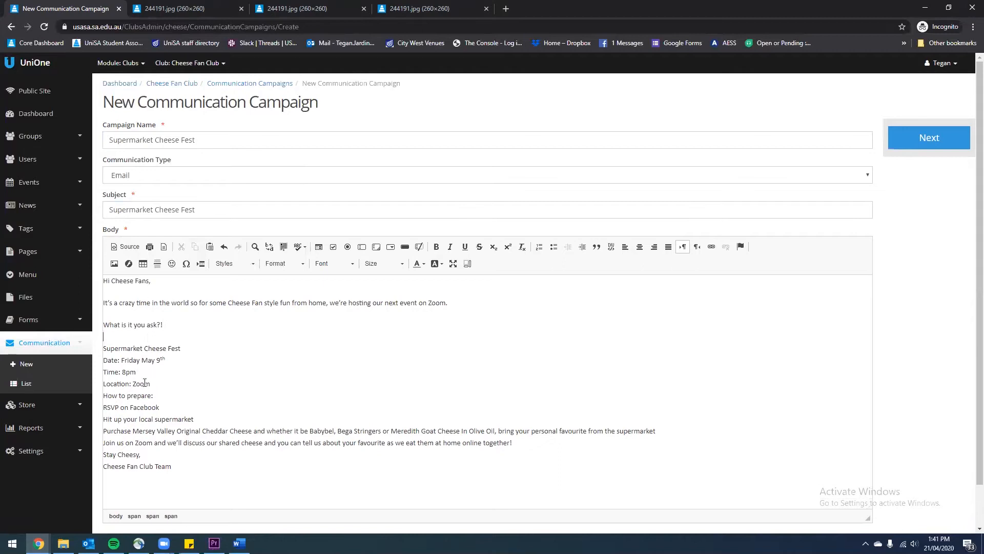
{"action": "left_click", "coordinate": [160, 384]}
{"action": "key", "text": "Return"}
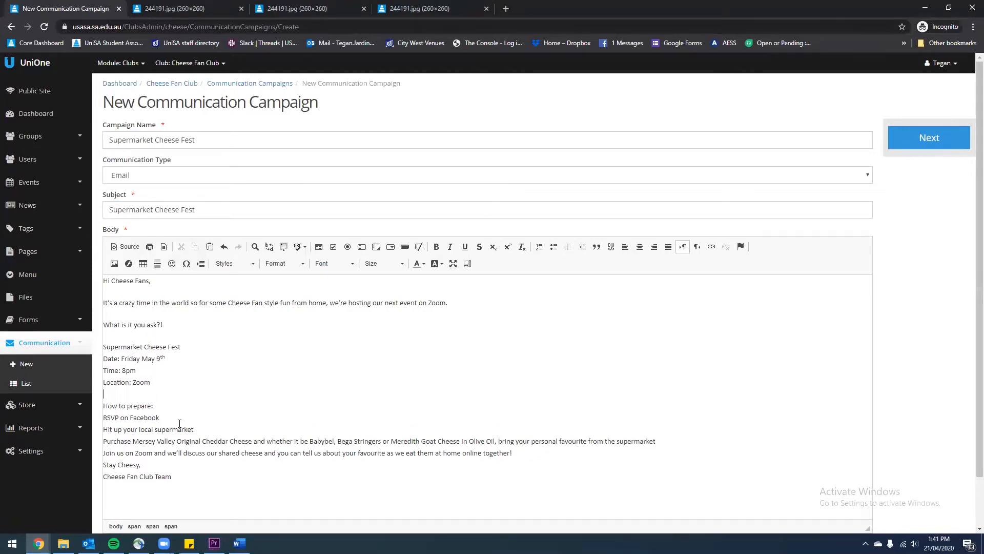
{"action": "left_click", "coordinate": [104, 464]}
{"action": "key", "text": "Return"}
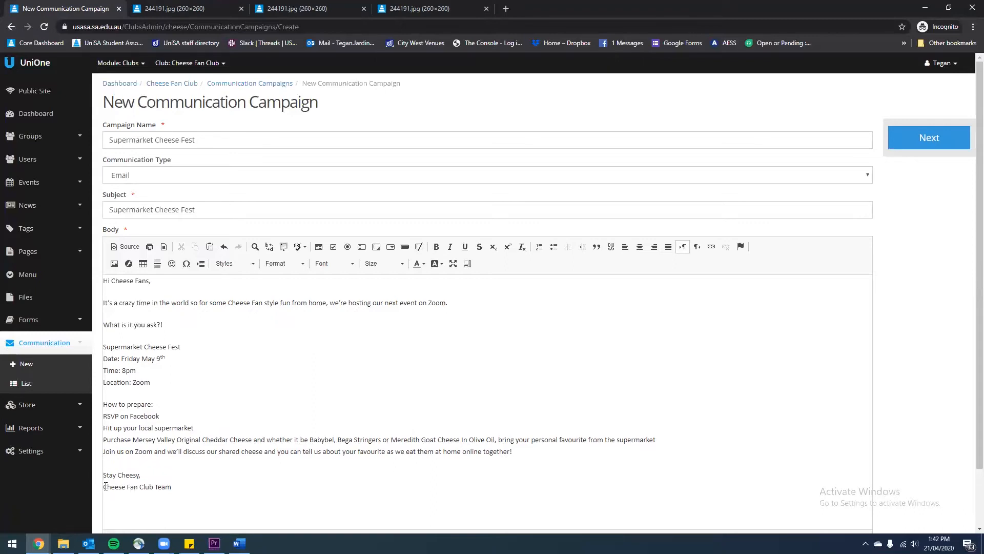
{"action": "key", "text": "Return"}
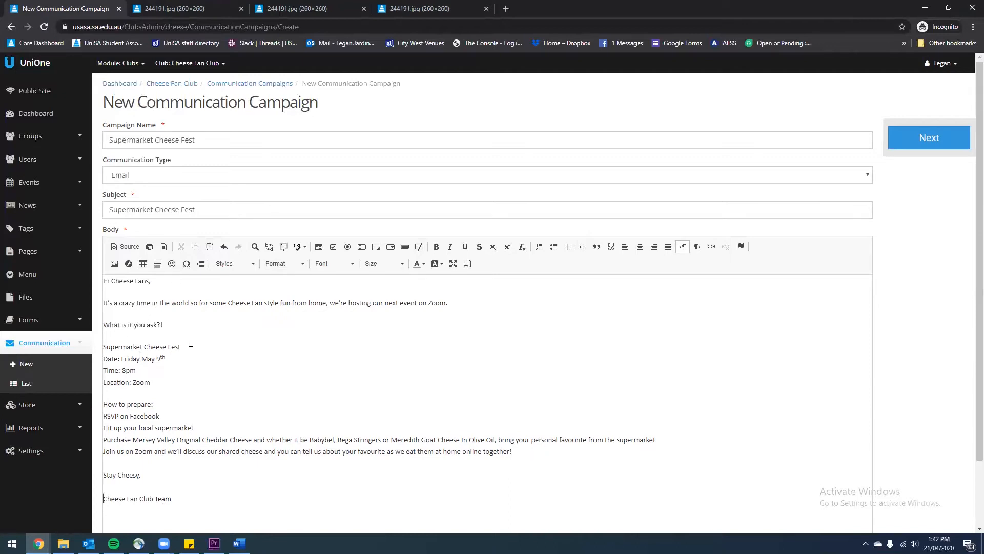
Italicise the Supermarket Cheese Fest heading and bold the Date and Time labels
{"action": "triple_click", "coordinate": [147, 343]}
{"action": "left_click", "coordinate": [452, 250]}
{"action": "left_click", "coordinate": [154, 371]}
{"action": "left_click_drag", "start_coordinate": [122, 359], "coordinate": [100, 384]}
{"action": "left_click", "coordinate": [437, 246]}
{"action": "left_click", "coordinate": [132, 369]}
{"action": "left_click", "coordinate": [436, 247]}
Bold 'How to prepare:' and turn the four preparation steps into a numbered list
{"action": "left_click_drag", "start_coordinate": [155, 405], "coordinate": [102, 405]}
{"action": "left_click", "coordinate": [436, 248]}
{"action": "left_click", "coordinate": [307, 382]}
{"action": "left_click_drag", "start_coordinate": [534, 448], "coordinate": [103, 414]}
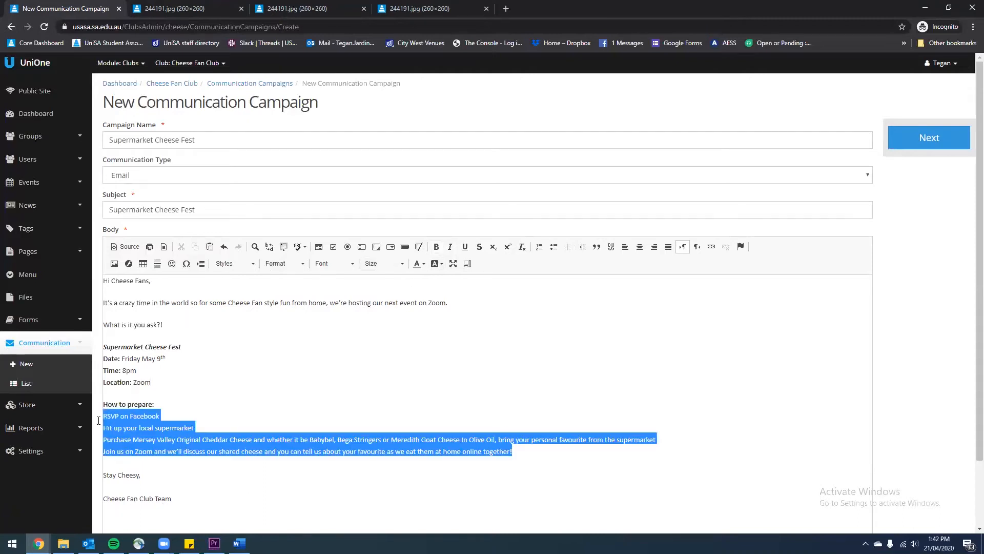
{"action": "left_click", "coordinate": [539, 247]}
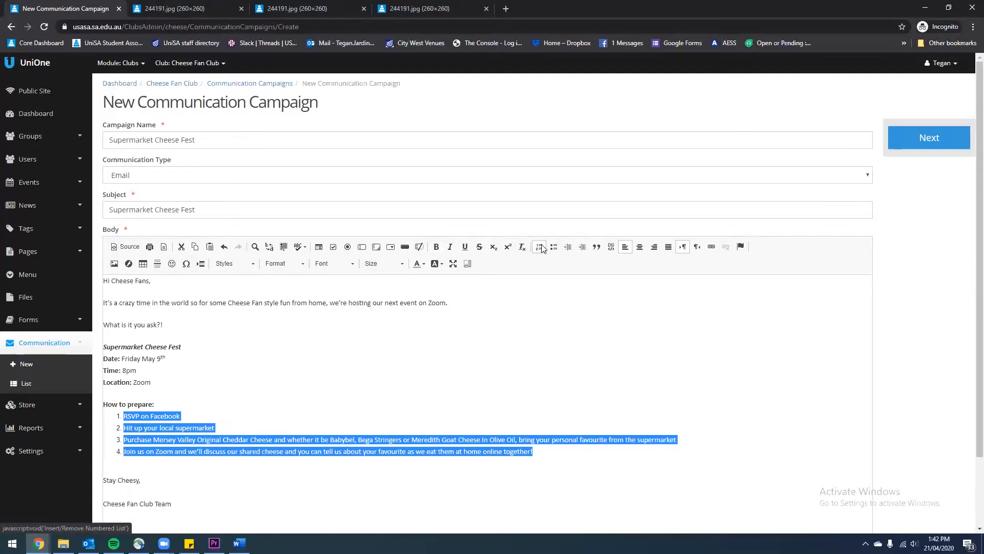
{"action": "left_click", "coordinate": [298, 430]}
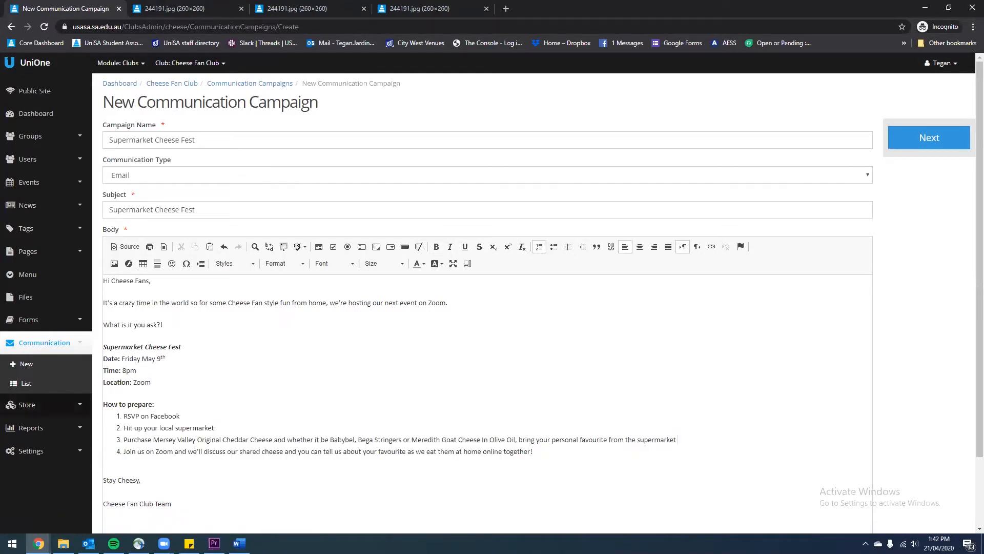
After checking the Word document, select the word 'Facebook' in step 1
{"action": "key", "text": "alt+Tab"}
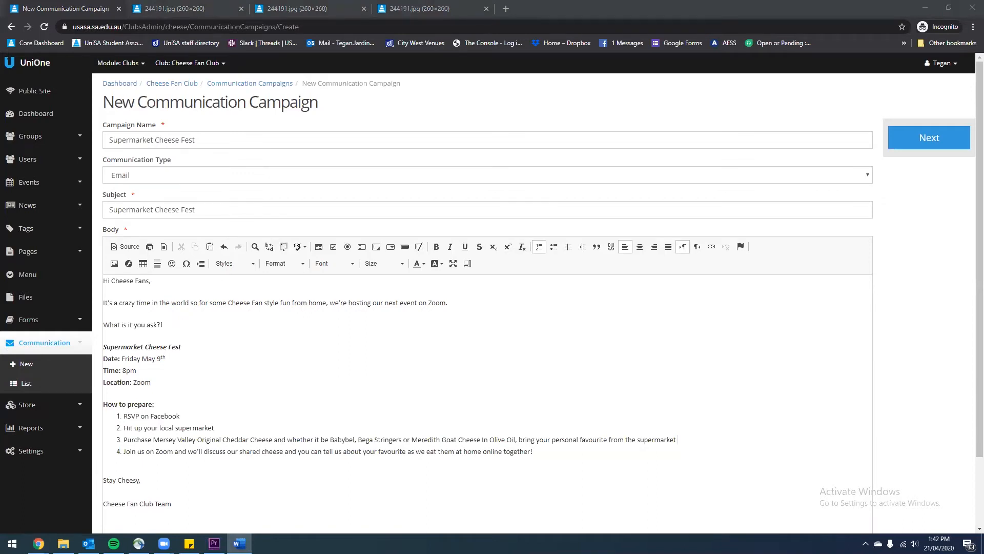
{"action": "left_click", "coordinate": [196, 392]}
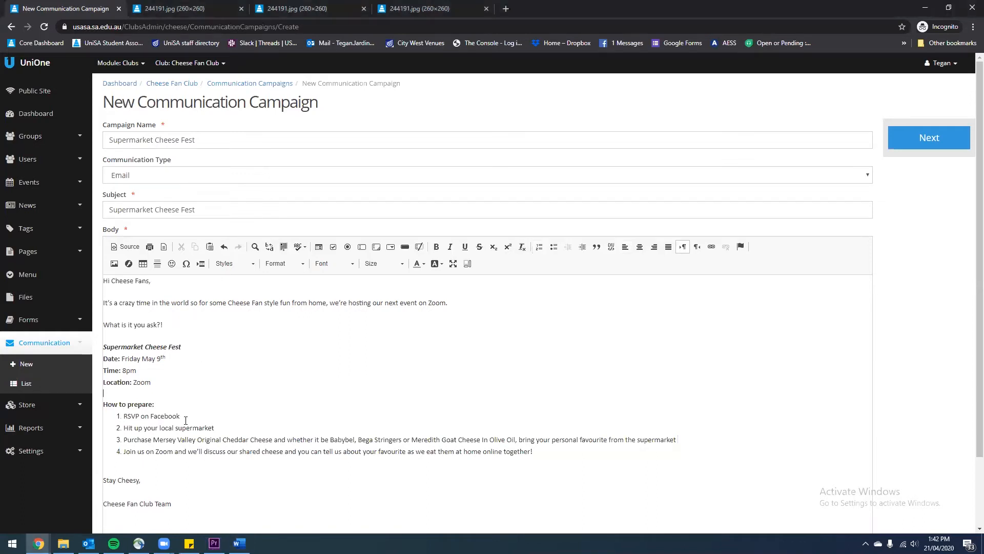
{"action": "double_click", "coordinate": [154, 415]}
Link 'Facebook' to the club's Facebook page and add a smiley after 'Cheese Fan Club Team'
{"action": "left_click", "coordinate": [715, 248]}
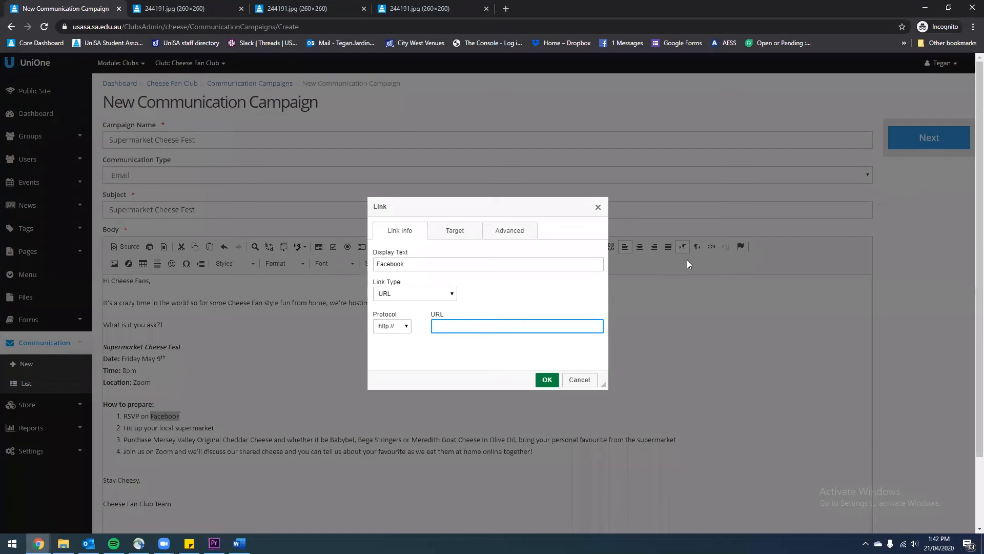
{"action": "key", "text": "ctrl+v"}
{"action": "left_click", "coordinate": [547, 379]}
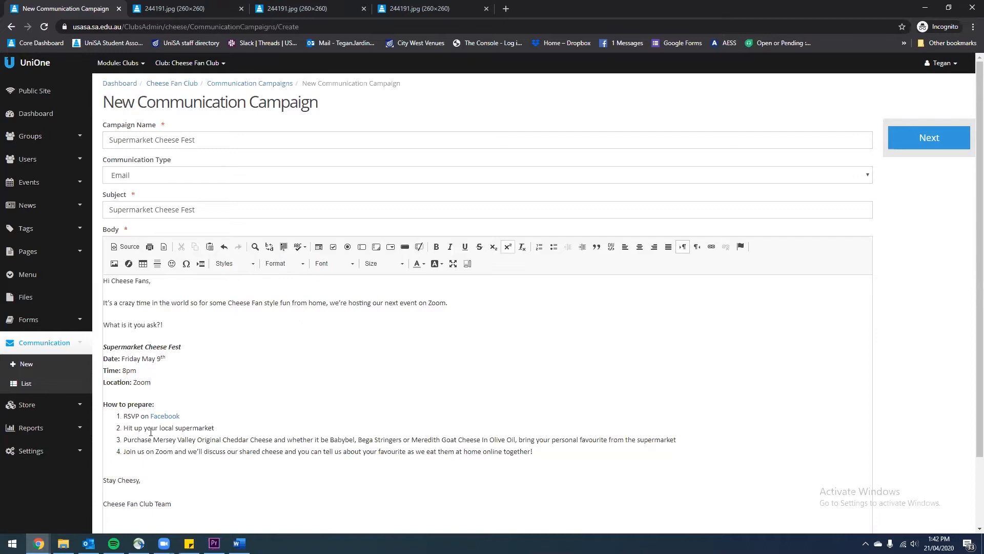
{"action": "scroll", "coordinate": [150, 433], "scroll_direction": "down", "scroll_amount": 1}
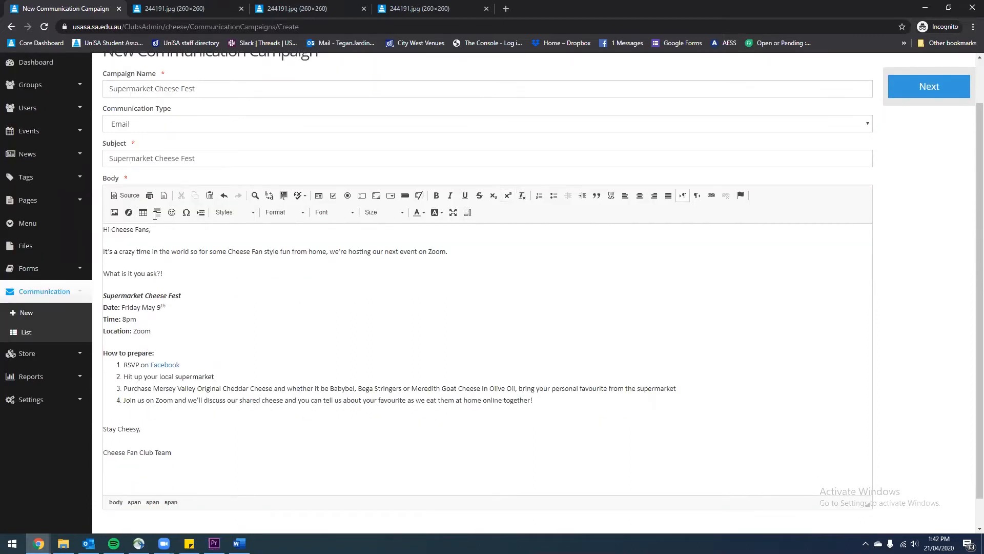
{"action": "left_click", "coordinate": [172, 212]}
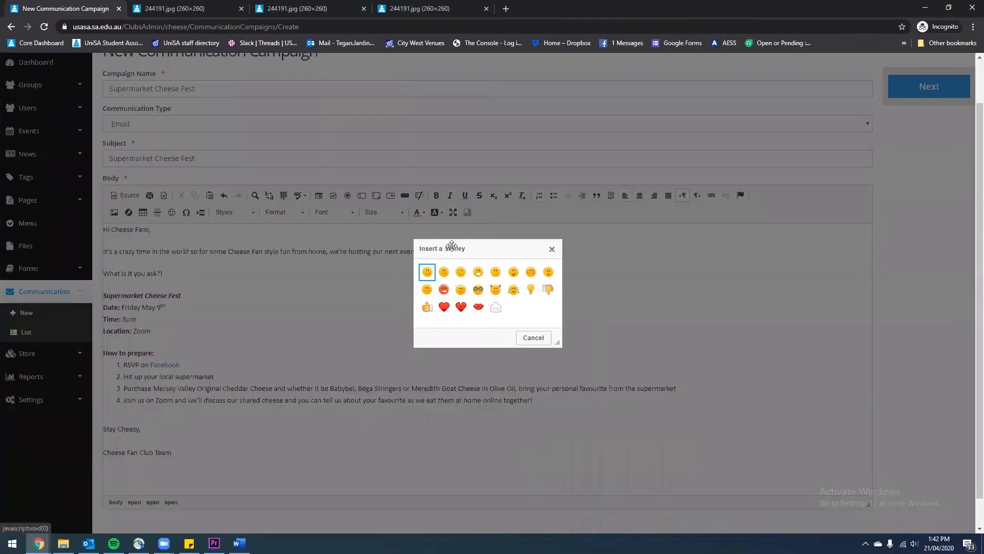
{"action": "left_click", "coordinate": [427, 272]}
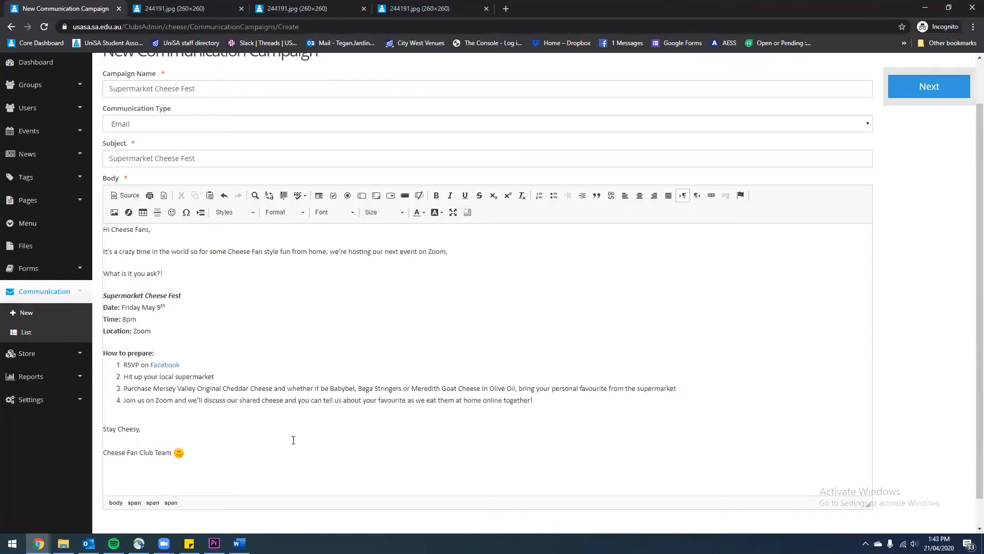
Select the whole body and review font, size and colour options without changing them
{"action": "left_click_drag", "start_coordinate": [258, 454], "coordinate": [76, 211]}
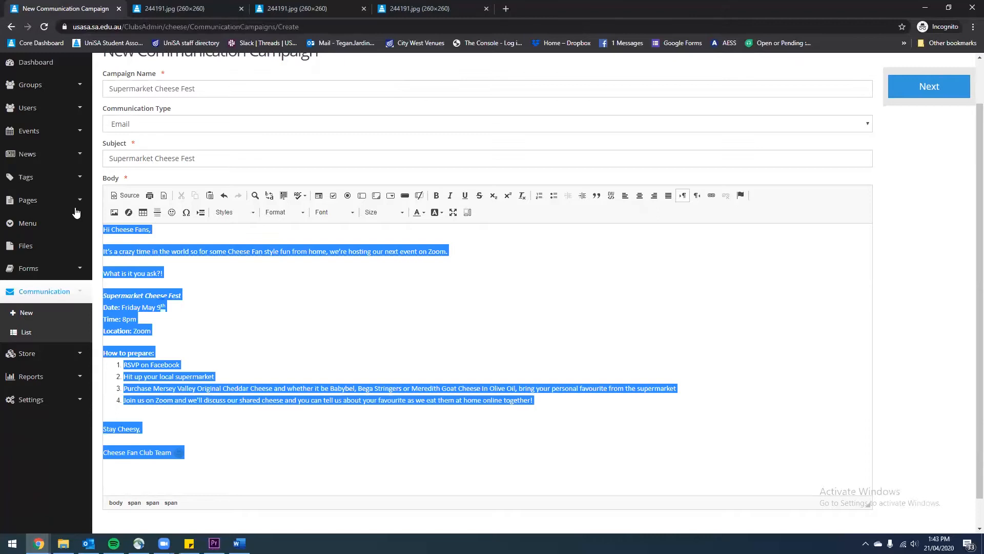
{"action": "left_click", "coordinate": [342, 213]}
{"action": "left_click", "coordinate": [343, 212]}
{"action": "left_click", "coordinate": [392, 211]}
{"action": "left_click", "coordinate": [391, 212]}
{"action": "left_click", "coordinate": [424, 213]}
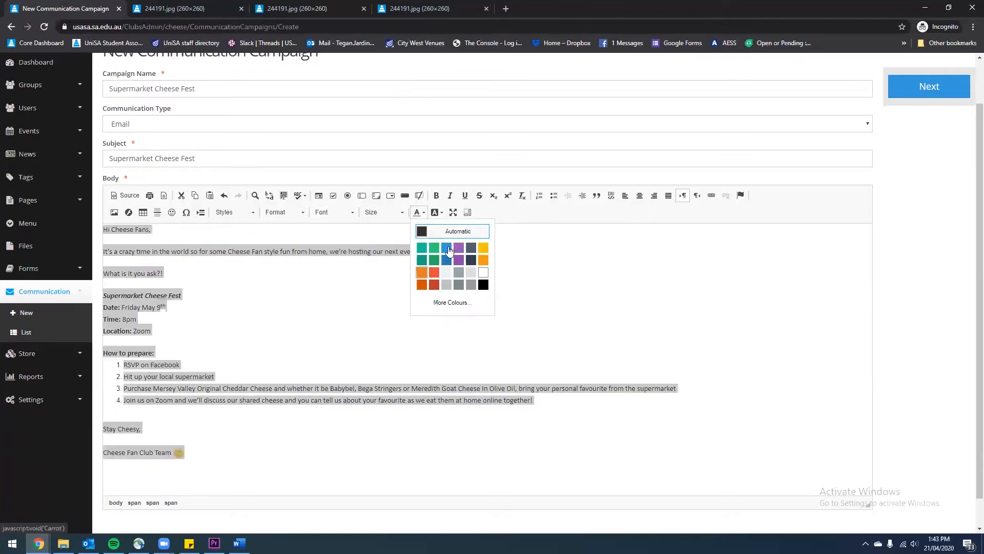
{"action": "left_click", "coordinate": [436, 212]}
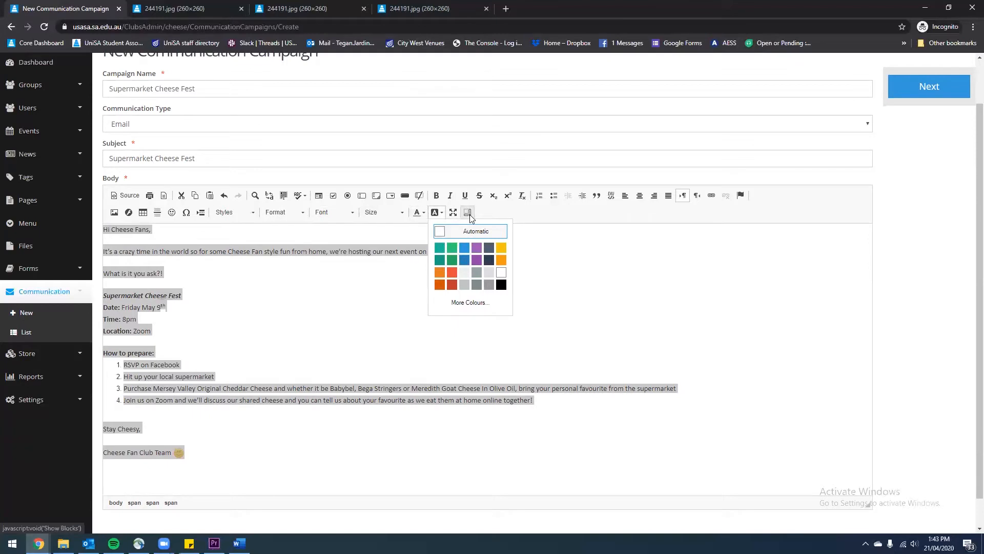
{"action": "left_click", "coordinate": [436, 213]}
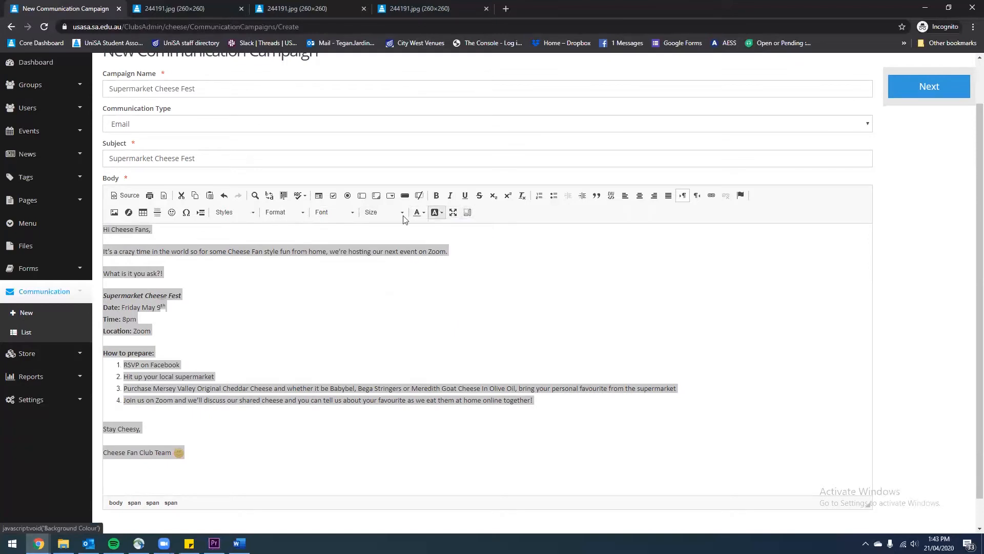
{"action": "left_click", "coordinate": [313, 461]}
{"action": "left_click_drag", "start_coordinate": [240, 458], "coordinate": [102, 211]}
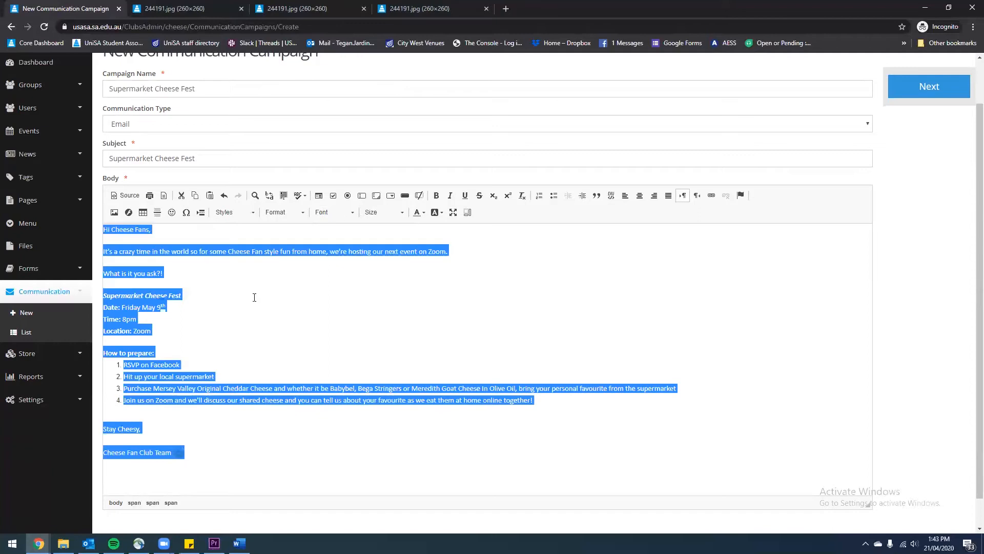
{"action": "left_click", "coordinate": [222, 434]}
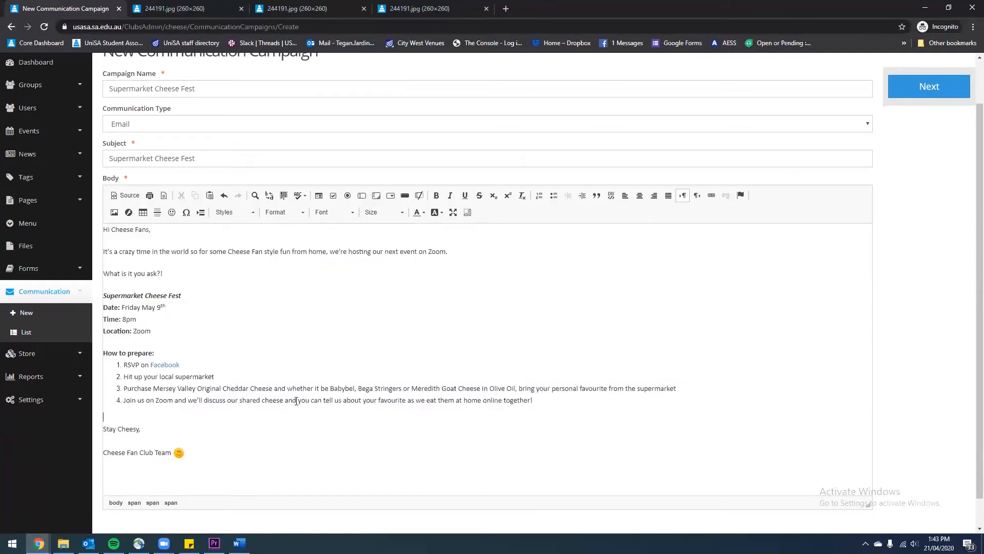
Place the insertion point after 'Stay Cheesy,' in the email body
{"action": "left_click", "coordinate": [114, 214]}
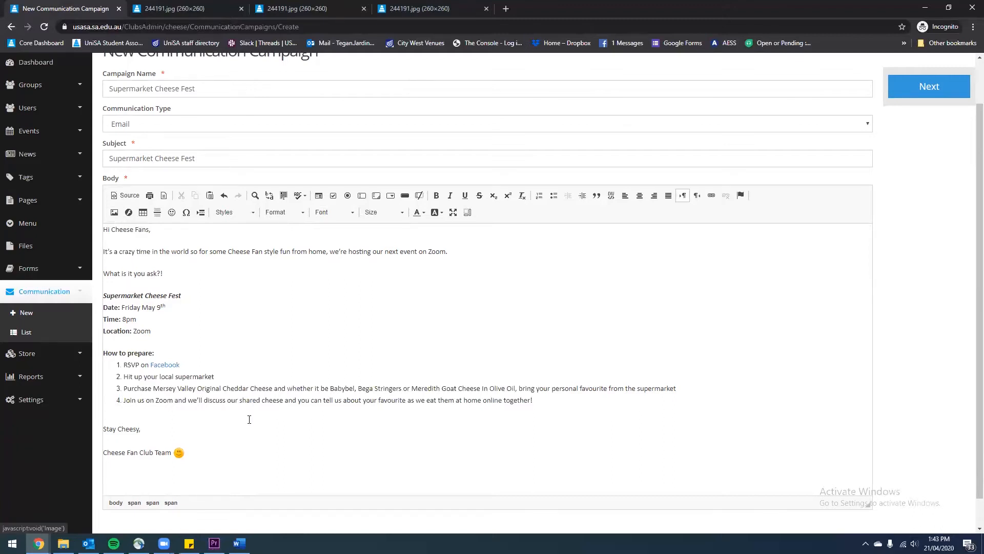
{"action": "left_click", "coordinate": [210, 421]}
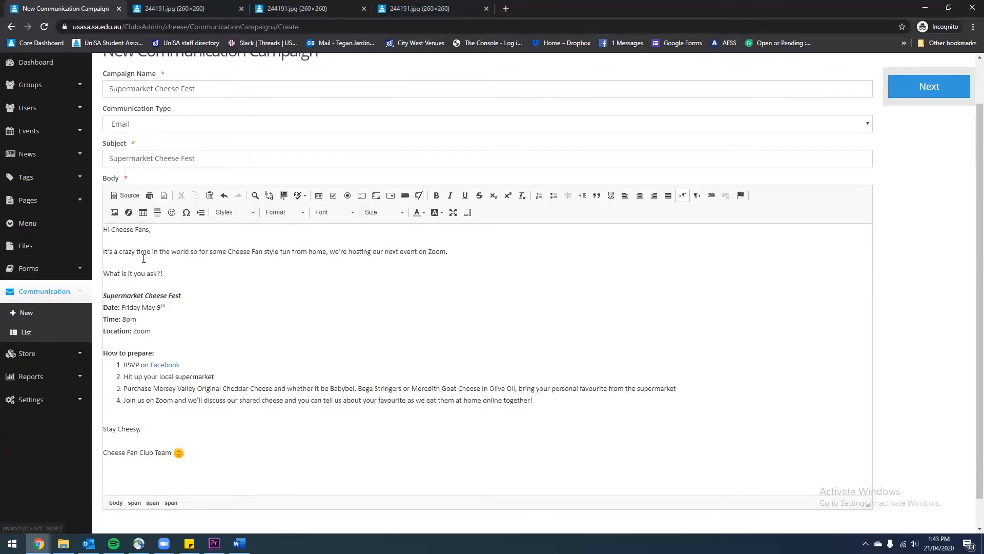
{"action": "scroll", "coordinate": [503, 451], "scroll_direction": "up", "scroll_amount": 1}
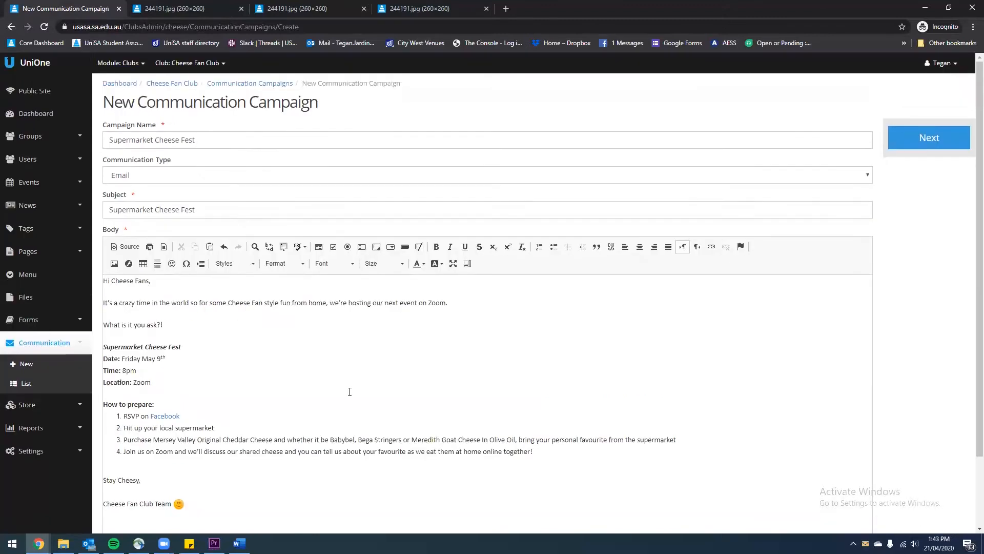
{"action": "scroll", "coordinate": [547, 376], "scroll_direction": "down", "scroll_amount": 2}
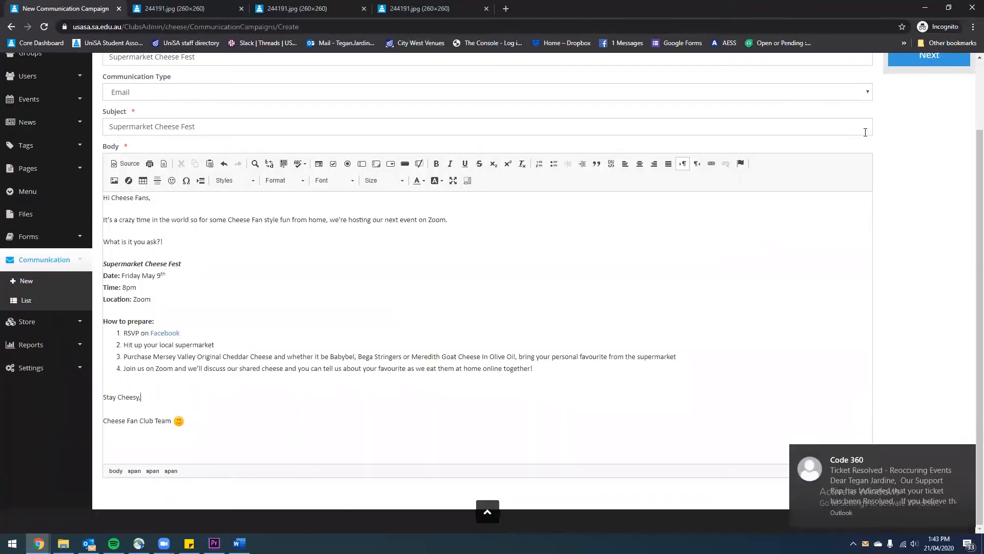
{"action": "scroll", "coordinate": [944, 107], "scroll_direction": "up", "scroll_amount": 1}
Save the message and advance to the Recipients step of campaign 1144
{"action": "left_click", "coordinate": [944, 107]}
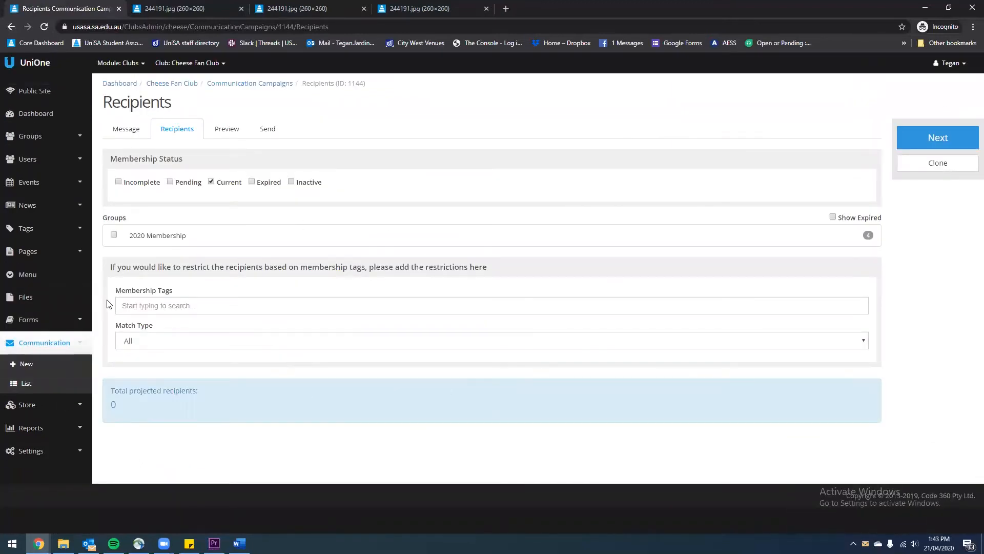
Open 244191.jpg from the club's Files in its own tab and copy its web address
{"action": "left_click", "coordinate": [62, 302]}
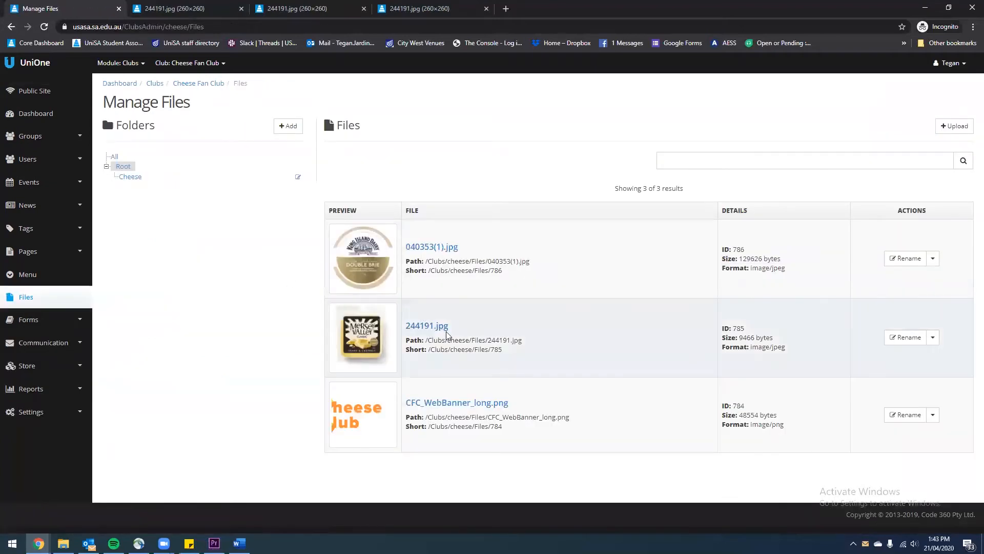
{"action": "left_click", "coordinate": [429, 328]}
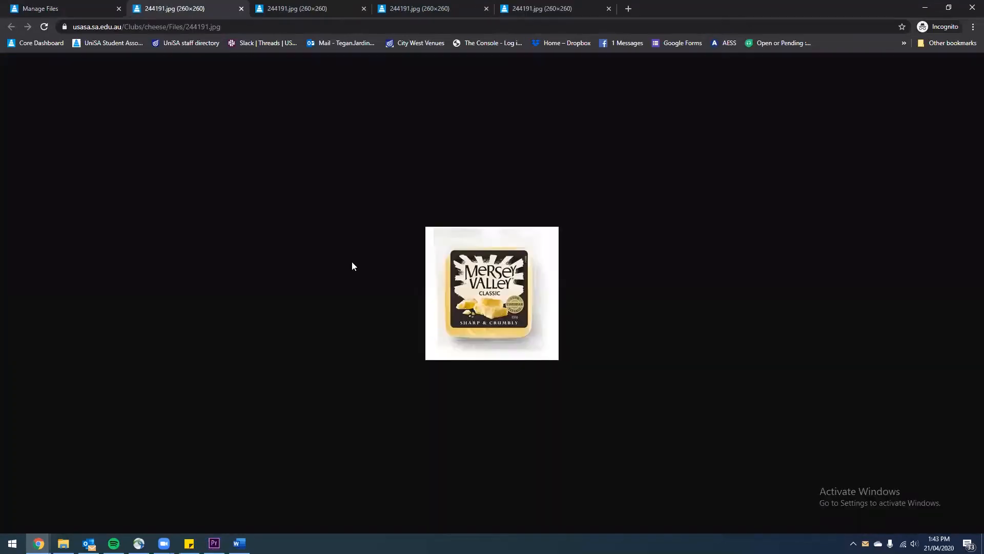
{"action": "left_click", "coordinate": [198, 26]}
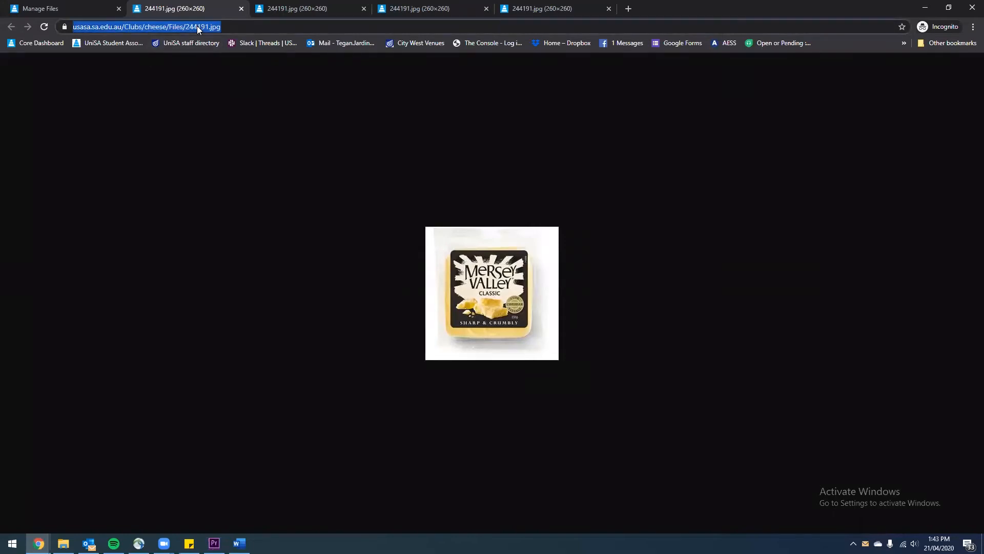
{"action": "right_click", "coordinate": [198, 26]}
{"action": "left_click", "coordinate": [232, 84]}
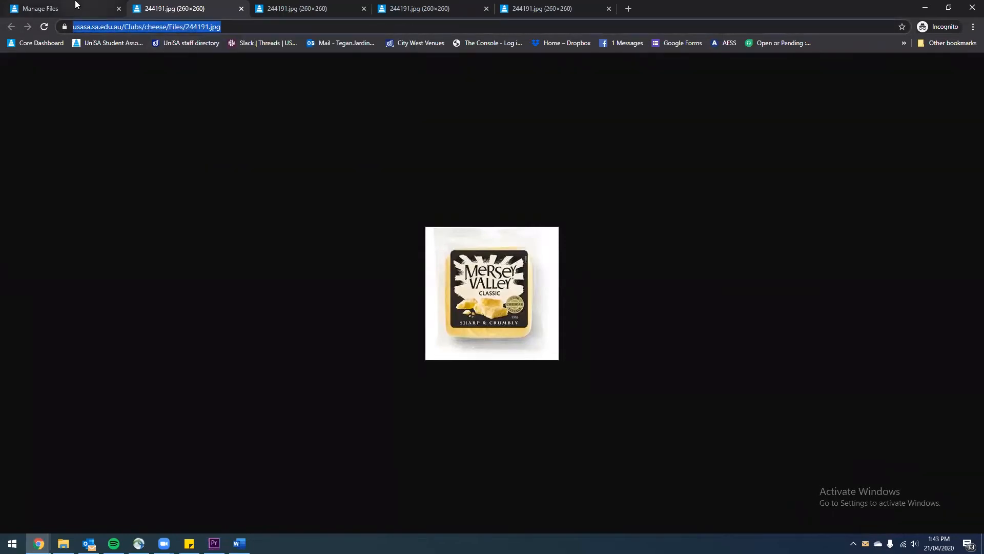
{"action": "left_click", "coordinate": [78, 4]}
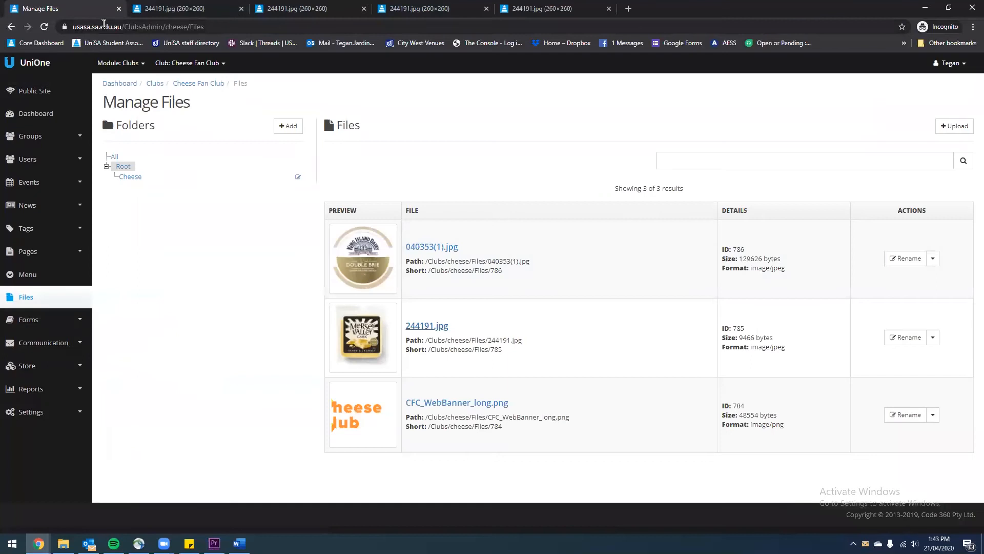
Reopen the Supermarket Cheese Fest draft (campaign 1144) for editing from the campaign list
{"action": "left_click", "coordinate": [34, 344]}
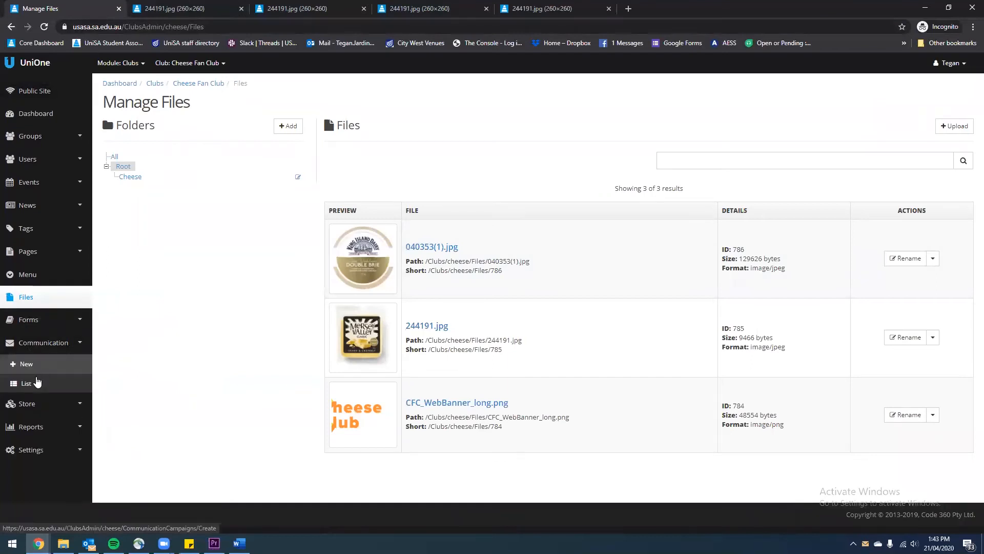
{"action": "left_click", "coordinate": [37, 382]}
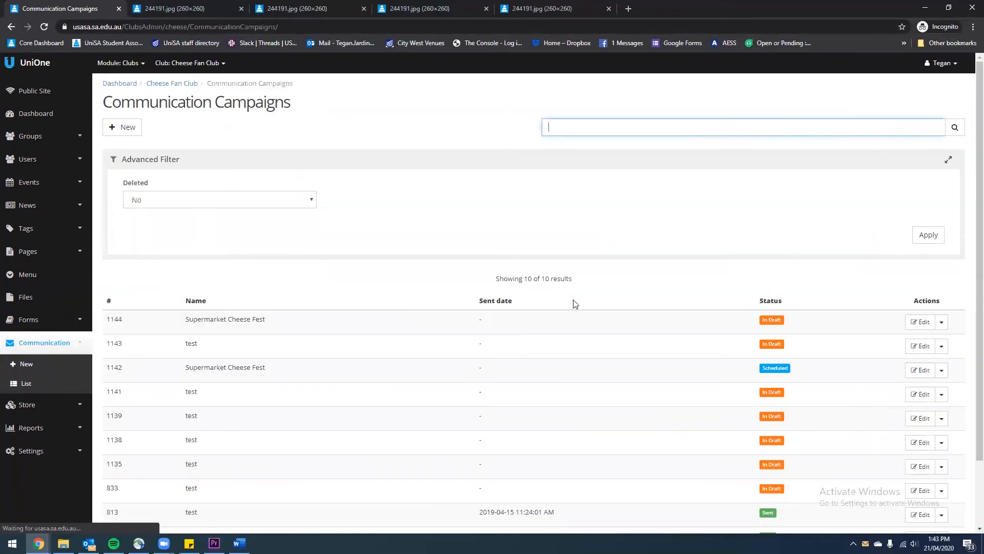
{"action": "left_click", "coordinate": [923, 323]}
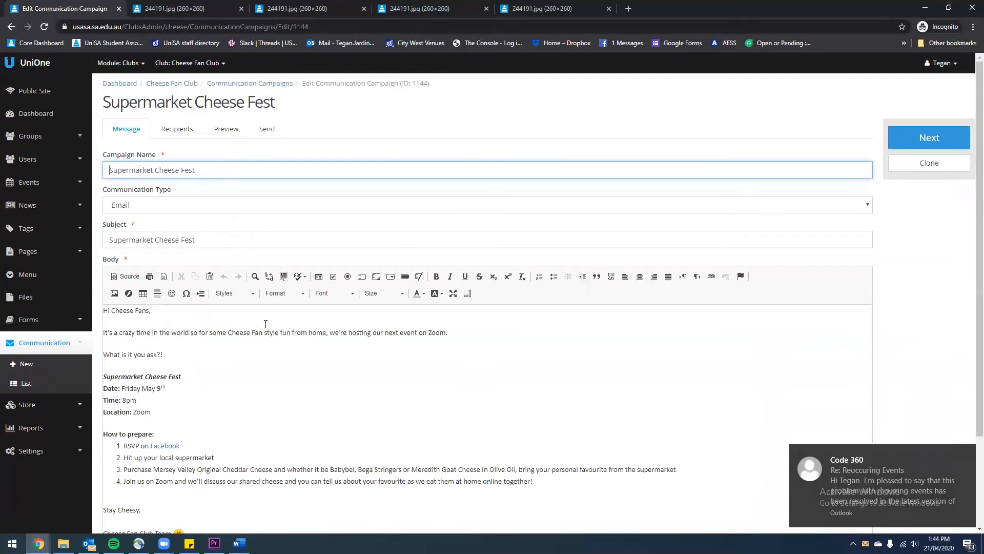
{"action": "left_click", "coordinate": [236, 355]}
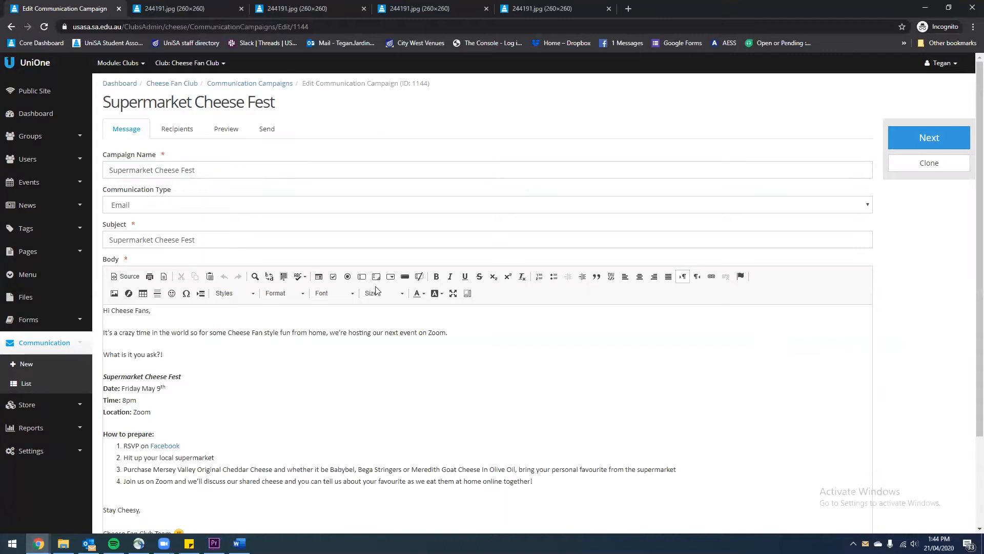
{"action": "scroll", "coordinate": [166, 435], "scroll_direction": "down", "scroll_amount": 2}
Insert the copied 244191.jpg image URL on the empty line above 'Stay Cheesy,'
{"action": "left_click", "coordinate": [260, 390]}
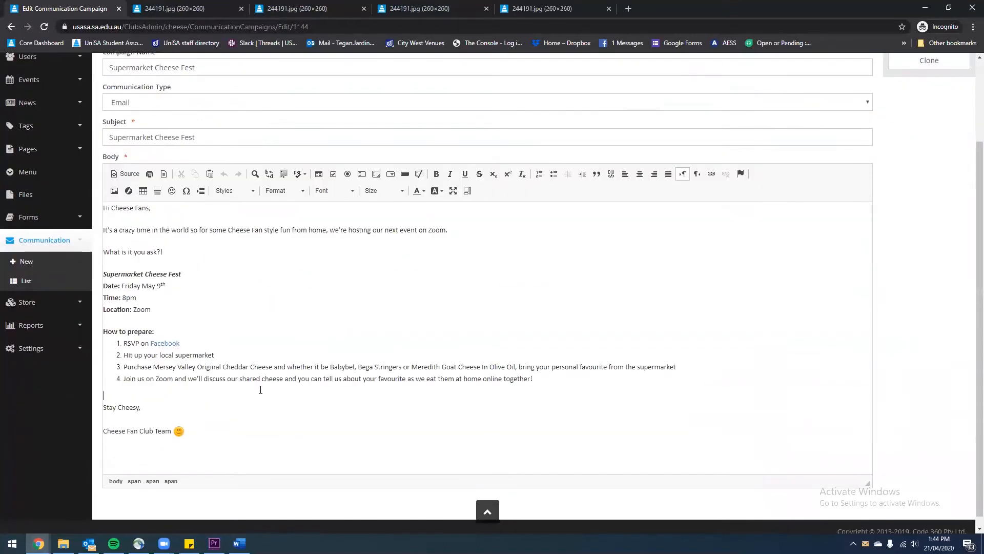
{"action": "left_click", "coordinate": [115, 192]}
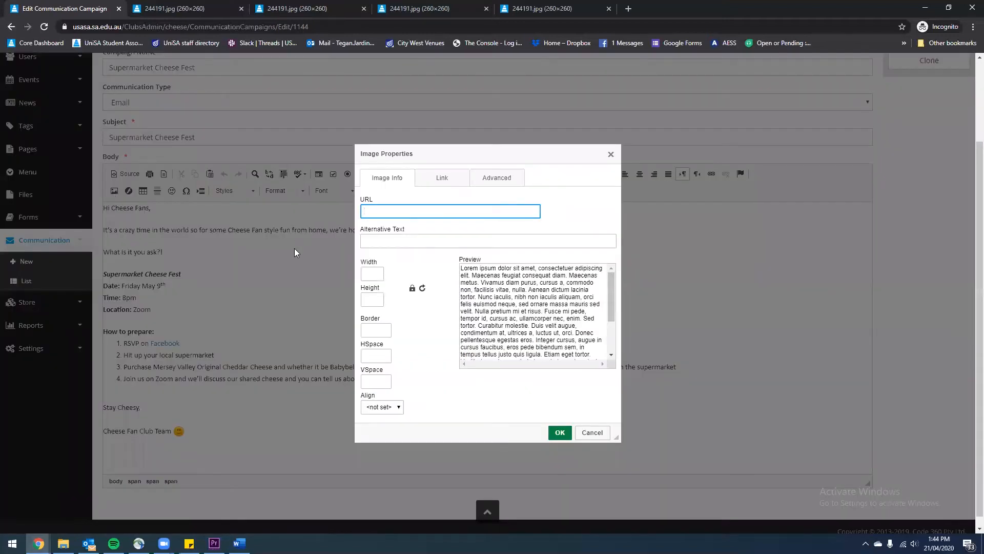
{"action": "key", "text": "ctrl+v"}
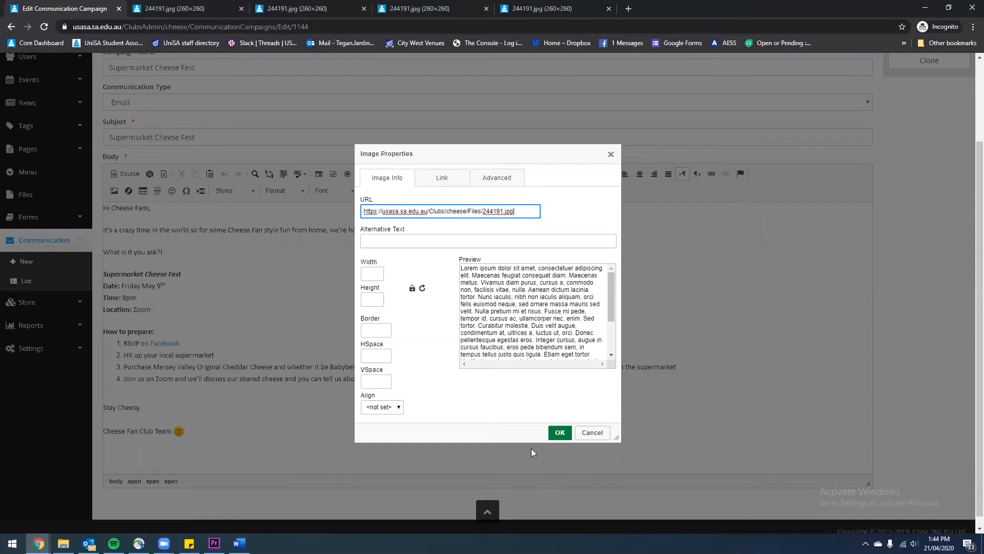
{"action": "left_click", "coordinate": [560, 433]}
Review the cheese image's width and height properties, closing them without changes
{"action": "scroll", "coordinate": [174, 326], "scroll_direction": "down", "scroll_amount": 2}
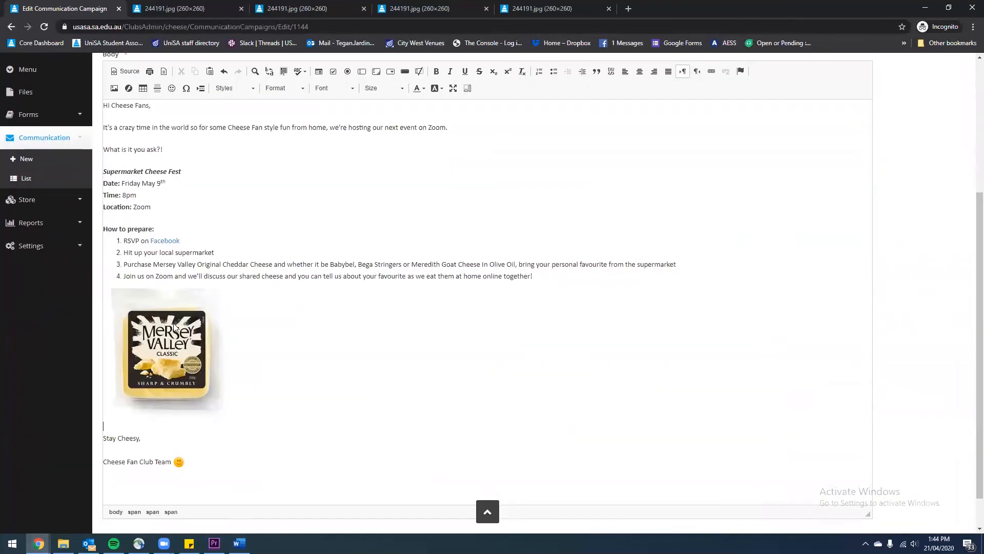
{"action": "left_click", "coordinate": [174, 327]}
{"action": "left_click", "coordinate": [393, 362]}
{"action": "left_click", "coordinate": [199, 322]}
{"action": "right_click", "coordinate": [175, 318]}
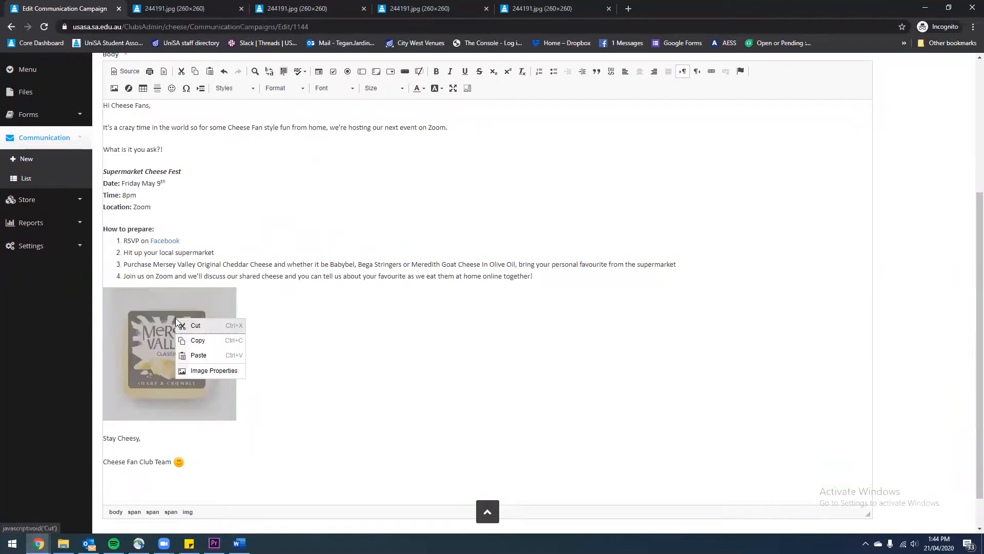
{"action": "left_click", "coordinate": [201, 372]}
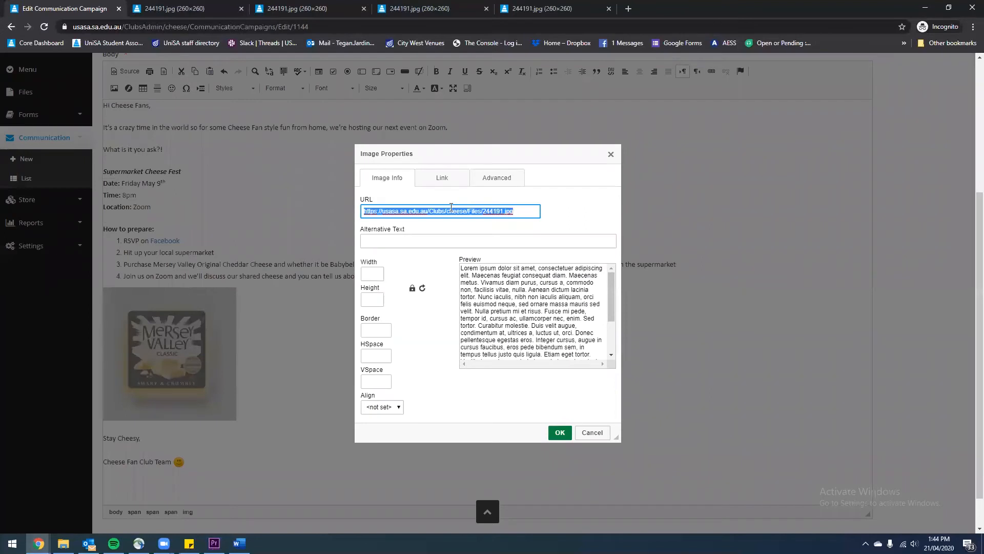
{"action": "left_click", "coordinate": [372, 274]}
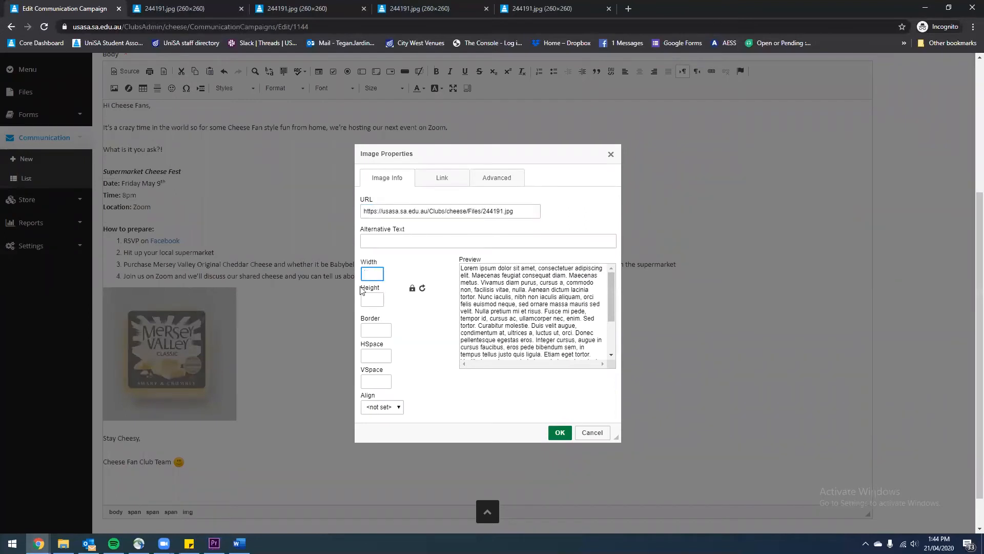
{"action": "left_click", "coordinate": [363, 300]}
{"action": "double_click", "coordinate": [419, 330]}
{"action": "left_click", "coordinate": [326, 333]}
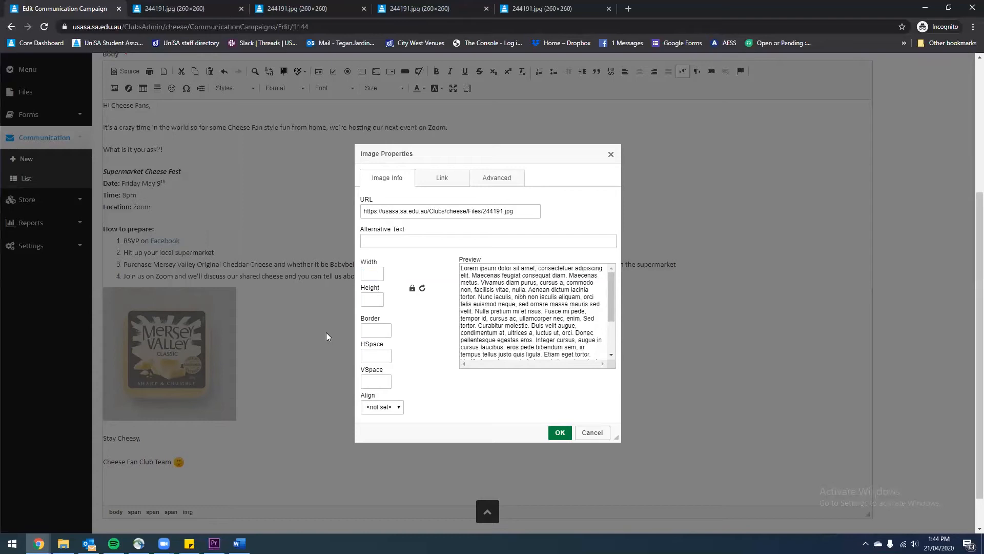
{"action": "left_click", "coordinate": [567, 435]}
Place the insertion point after 'May 9th' in the email text
{"action": "left_click", "coordinate": [482, 407]}
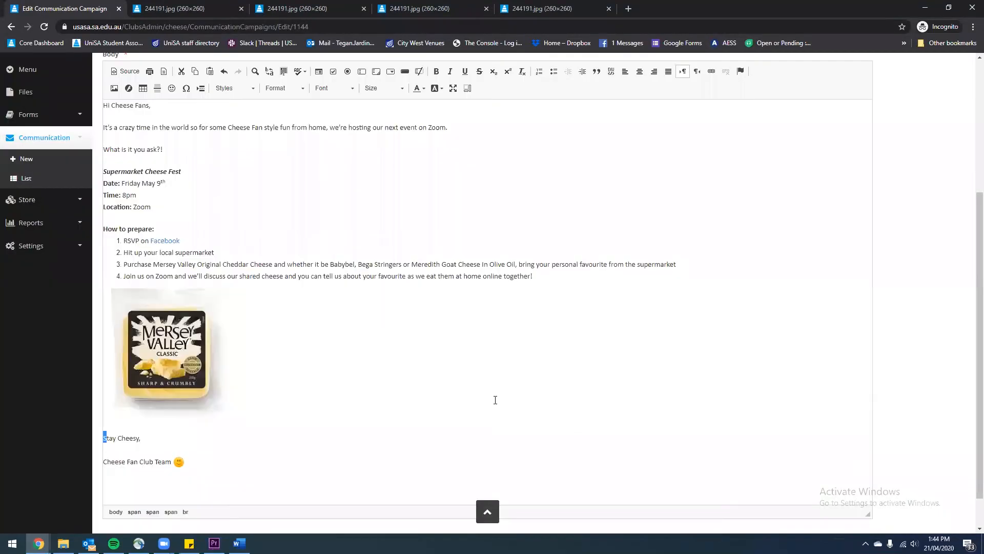
{"action": "scroll", "coordinate": [494, 400], "scroll_direction": "up", "scroll_amount": 3}
{"action": "left_click", "coordinate": [519, 332]}
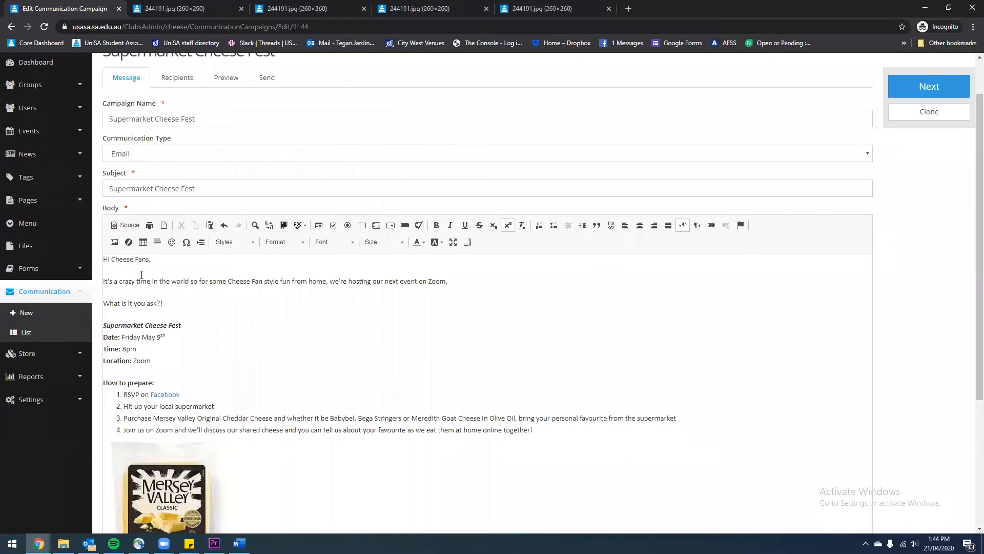
{"action": "scroll", "coordinate": [242, 411], "scroll_direction": "down", "scroll_amount": 4}
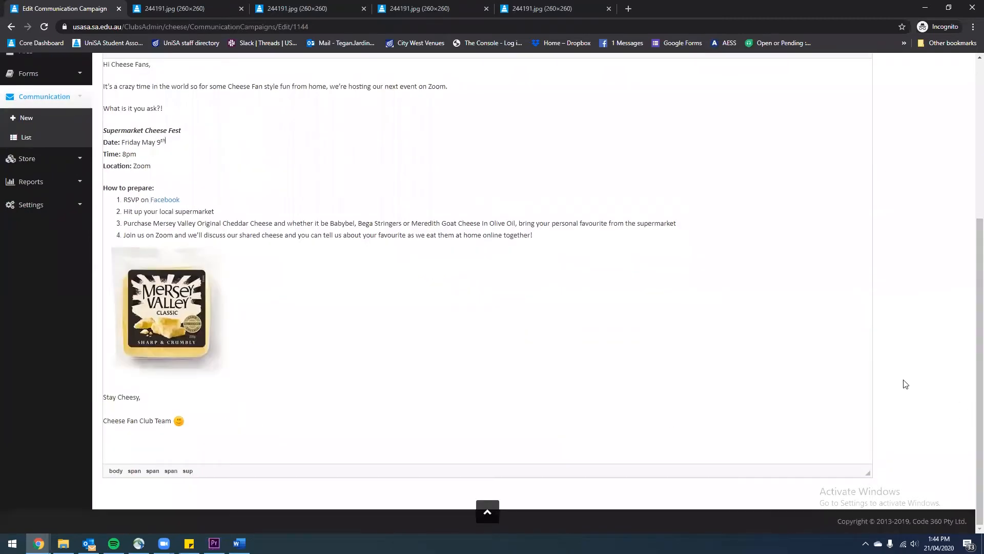
{"action": "scroll", "coordinate": [903, 382], "scroll_direction": "up", "scroll_amount": 4}
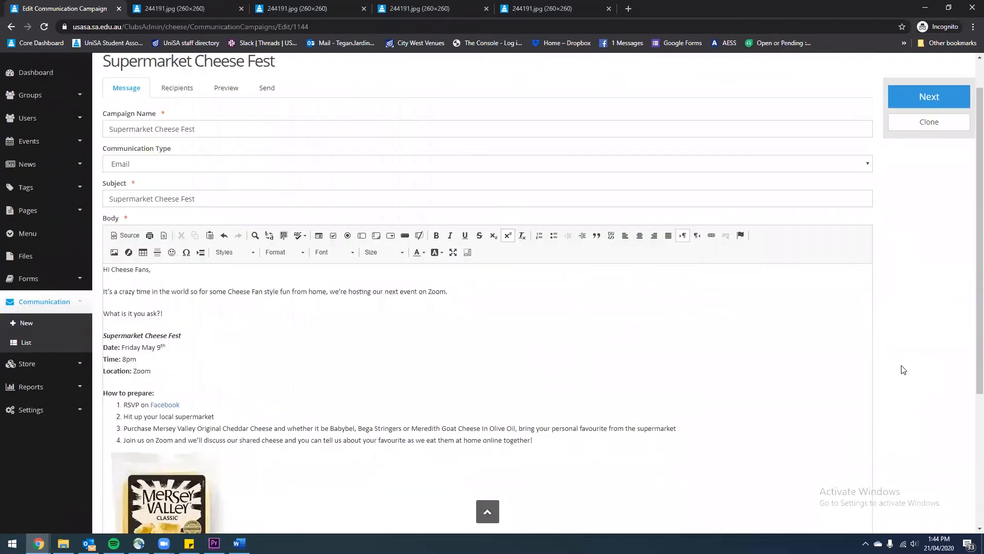
Show expired groups, address campaign 1144 to 2020 Membership (4 recipients), and continue to Preview
{"action": "left_click", "coordinate": [919, 96]}
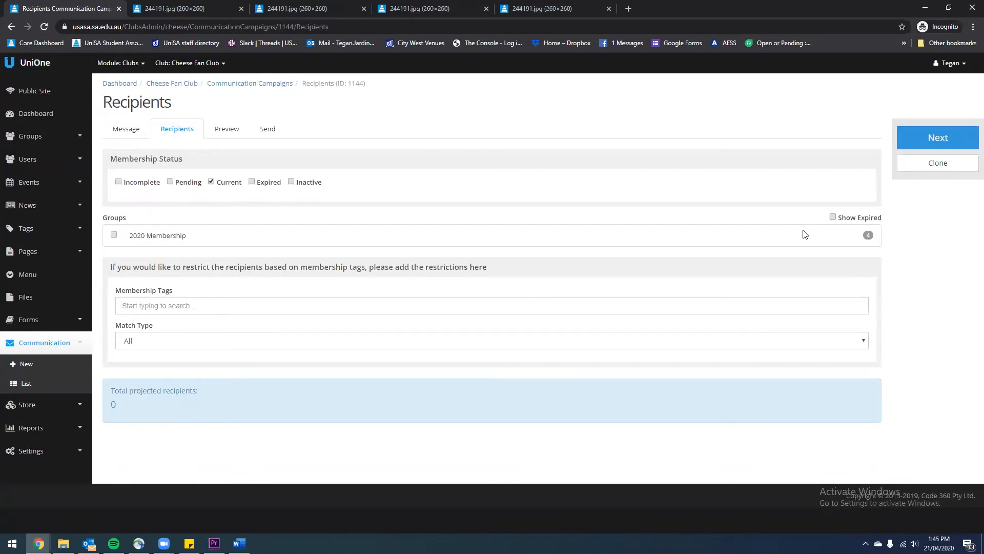
{"action": "left_click", "coordinate": [834, 218]}
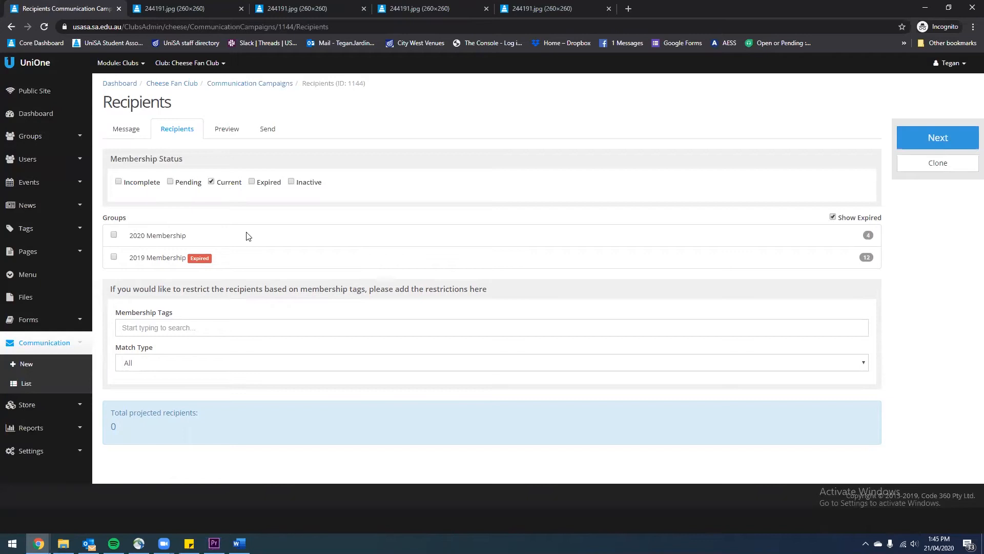
{"action": "left_click", "coordinate": [114, 236]}
{"action": "left_click", "coordinate": [954, 137]}
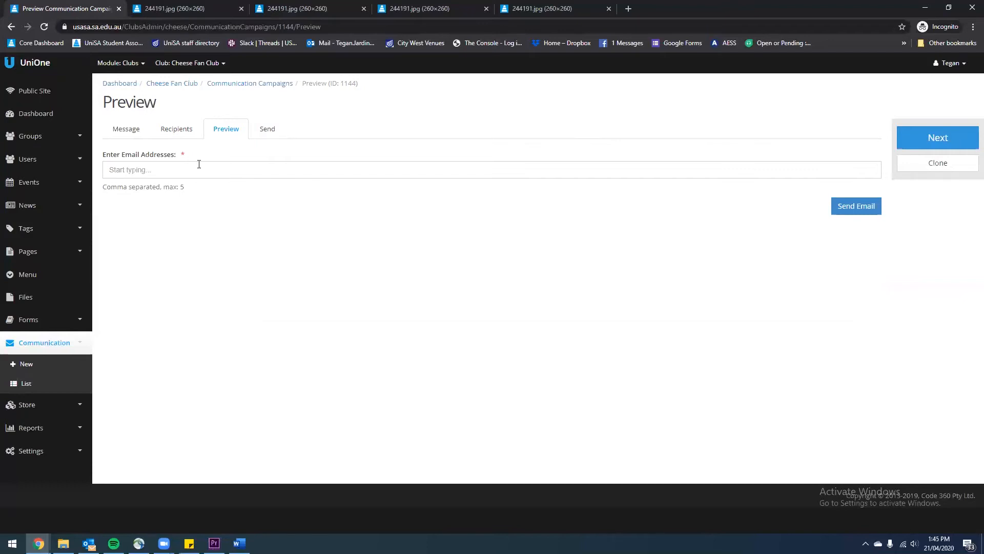
Pass over the preview-email field and advance to the campaign's Send tab
{"action": "left_click", "coordinate": [127, 169]}
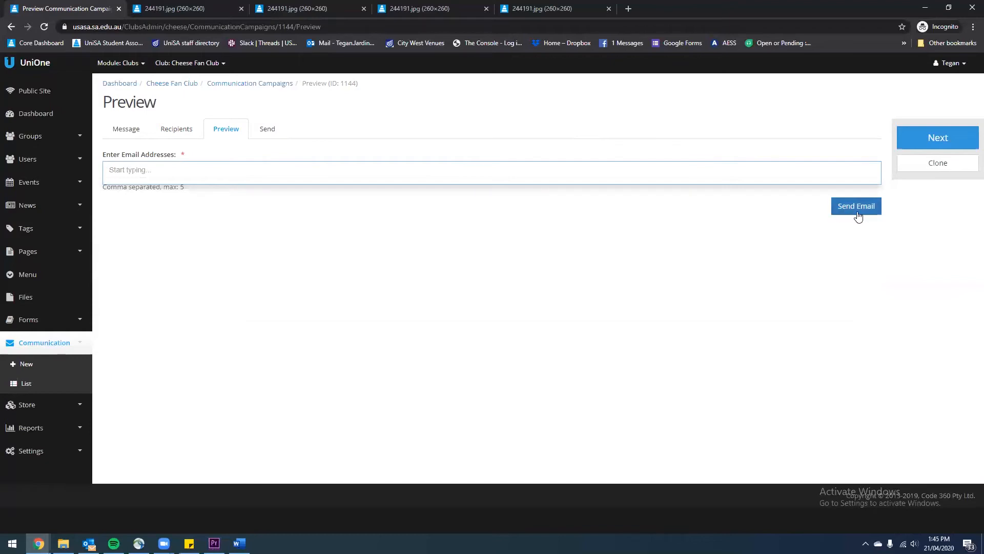
{"action": "left_click", "coordinate": [303, 269]}
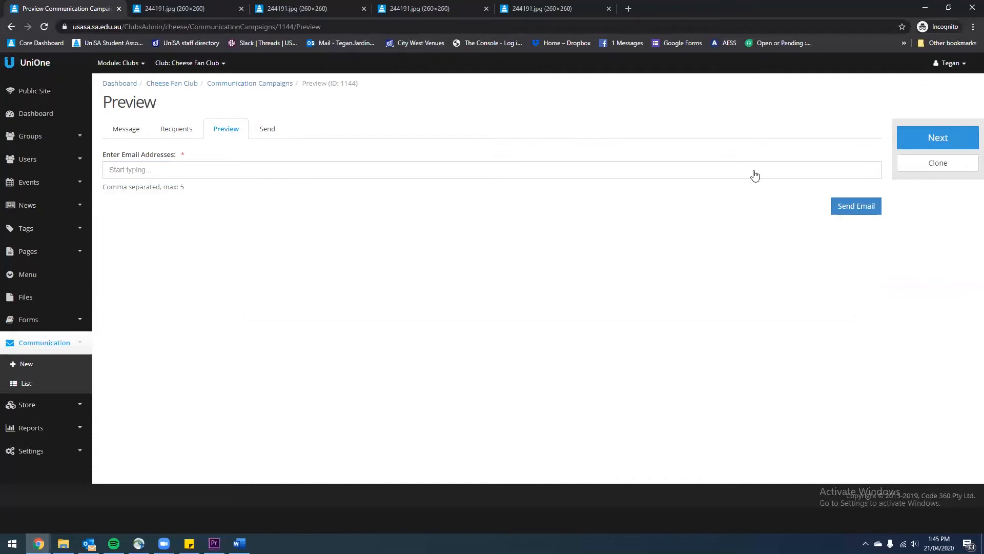
{"action": "left_click", "coordinate": [942, 139]}
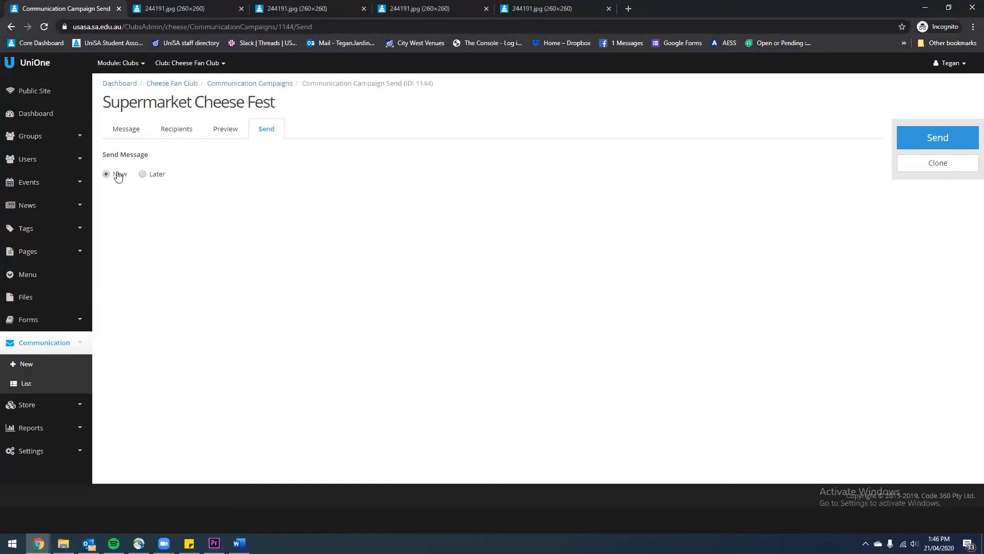
Briefly try scheduling for later, then send Supermarket Cheese Fest immediately with Now
{"action": "left_click", "coordinate": [143, 175]}
{"action": "left_click", "coordinate": [202, 212]}
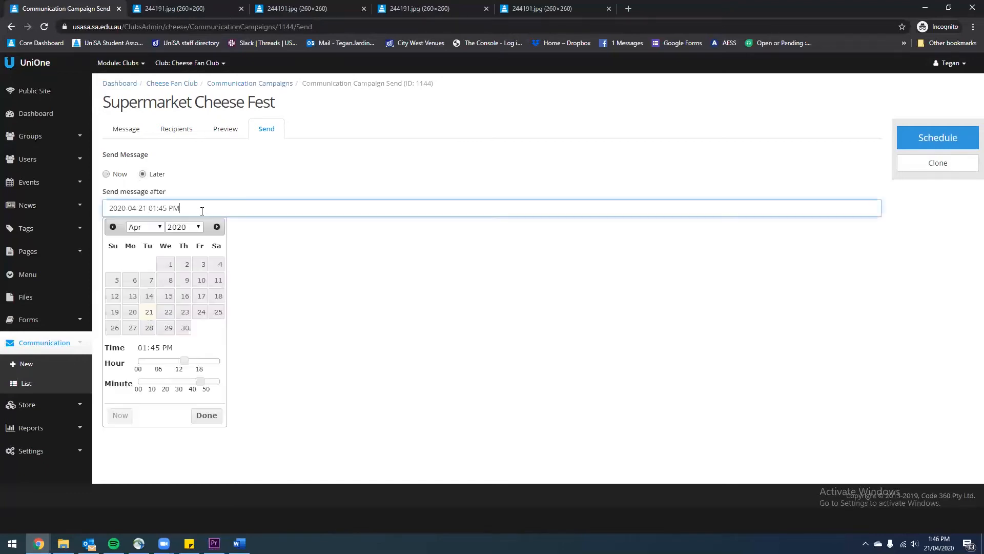
{"action": "left_click", "coordinate": [246, 185]}
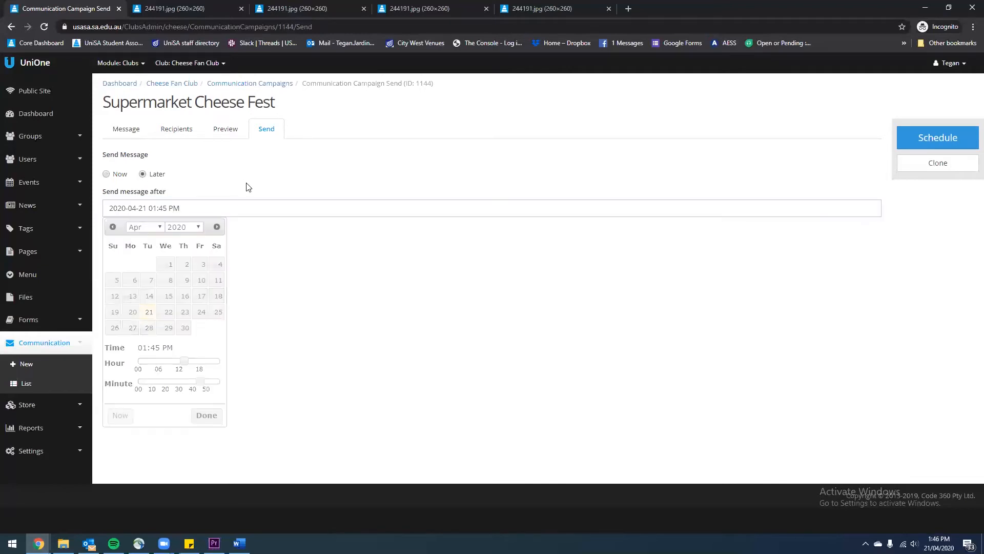
{"action": "left_click", "coordinate": [107, 175]}
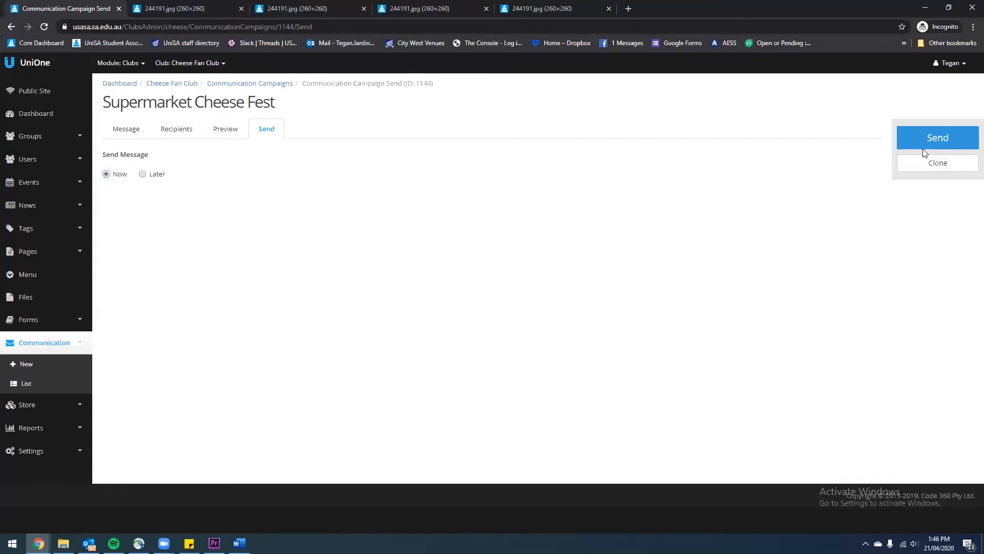
{"action": "left_click", "coordinate": [937, 148]}
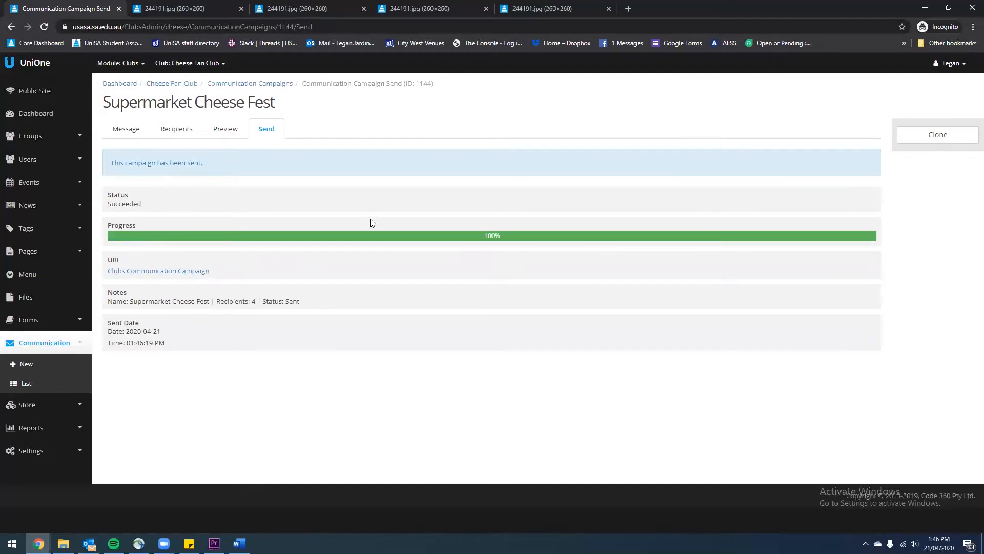
Open the sent campaign's link in a new tab, then return to the Communication Campaigns list
{"action": "middle_click", "coordinate": [208, 271]}
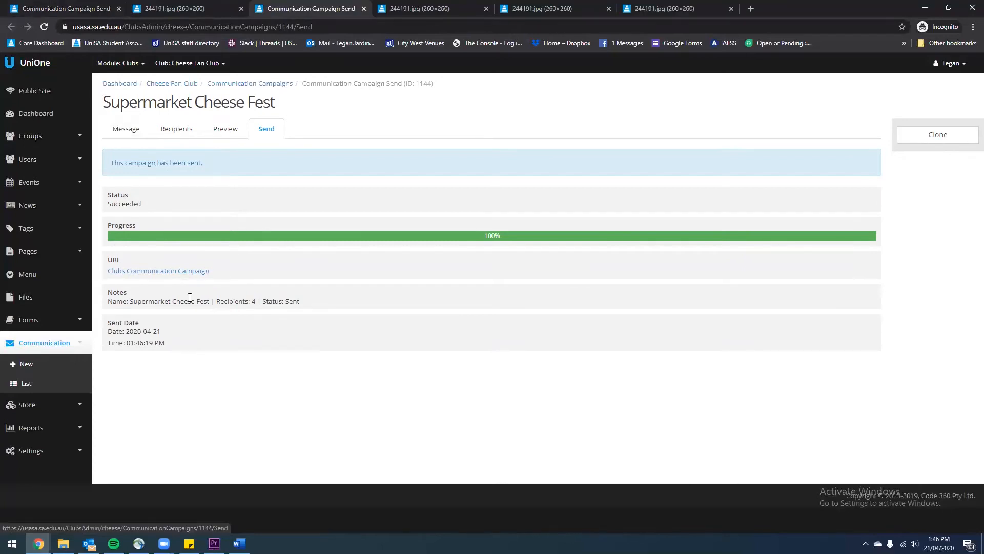
{"action": "left_click_drag", "start_coordinate": [129, 303], "coordinate": [263, 309]}
{"action": "left_click", "coordinate": [301, 301]}
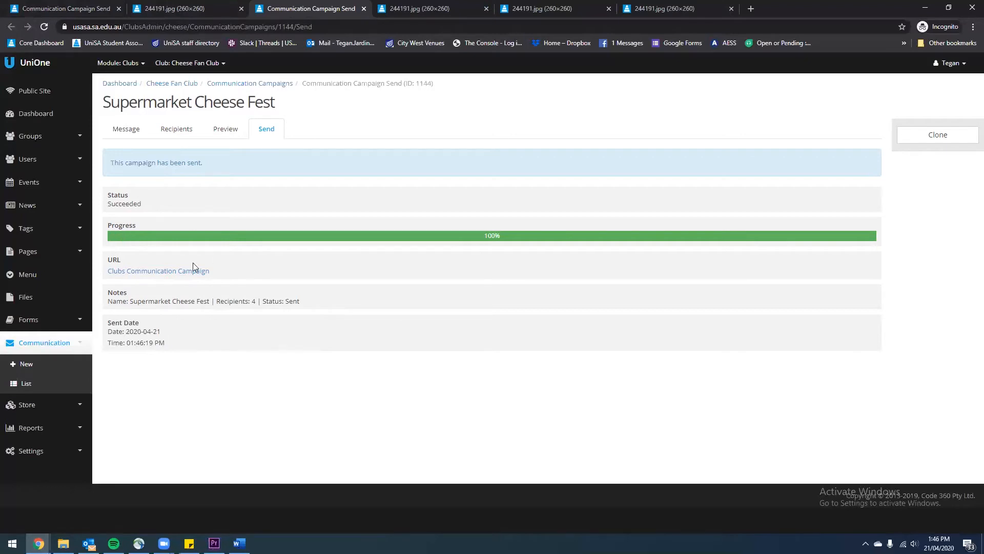
{"action": "left_click", "coordinate": [55, 388]}
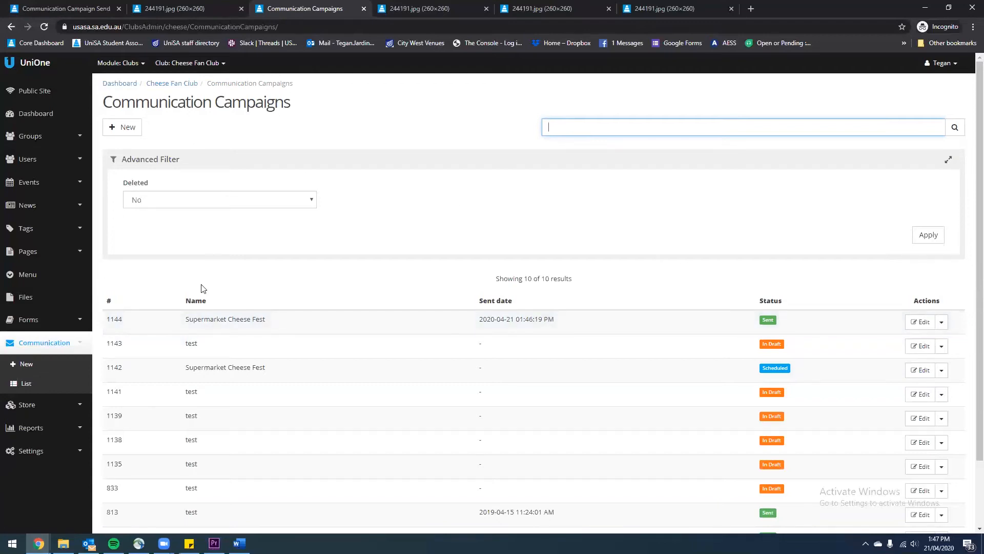
Clone the sent Supermarket Cheese Fest campaign 1144 from its action menu
{"action": "scroll", "coordinate": [388, 317], "scroll_direction": "down", "scroll_amount": 1}
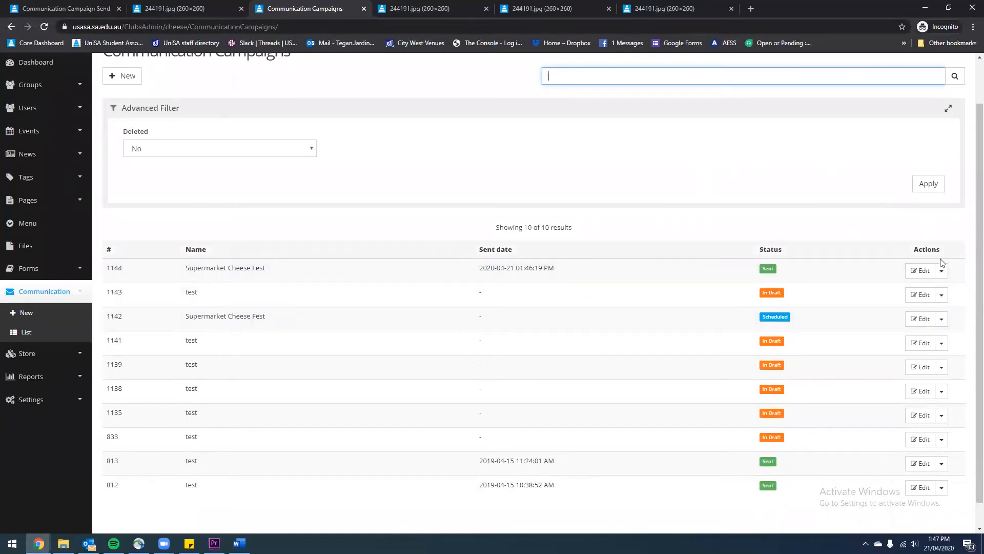
{"action": "left_click", "coordinate": [941, 271]}
{"action": "left_click", "coordinate": [920, 291]}
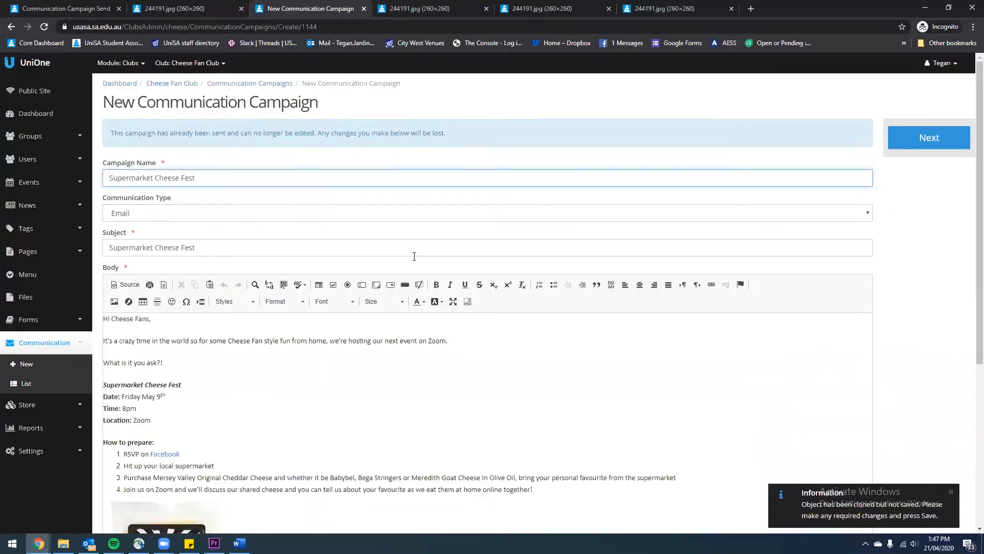
Review the cloned campaign, save it as draft 1145, and return to the campaigns list
{"action": "scroll", "coordinate": [451, 197], "scroll_direction": "down", "scroll_amount": 5}
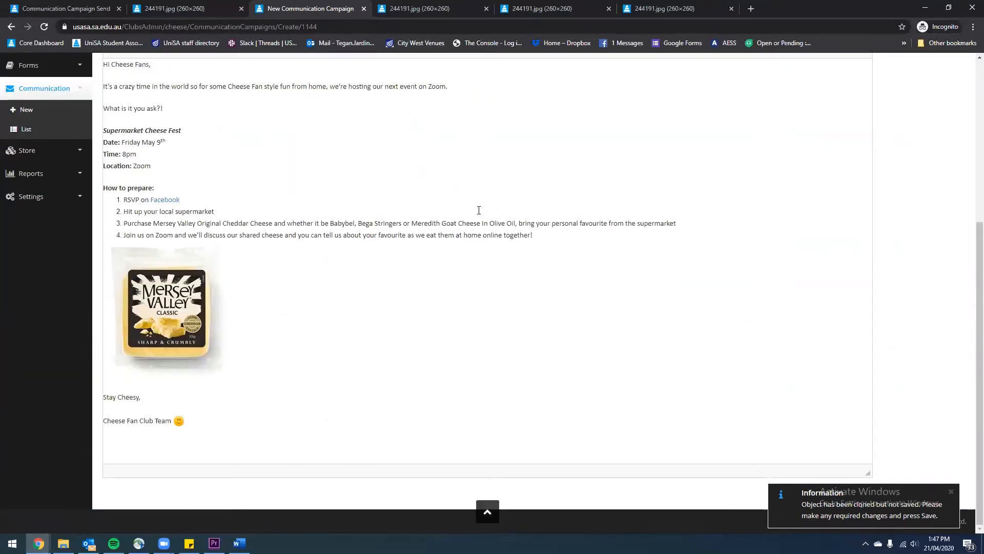
{"action": "scroll", "coordinate": [694, 248], "scroll_direction": "up", "scroll_amount": 4}
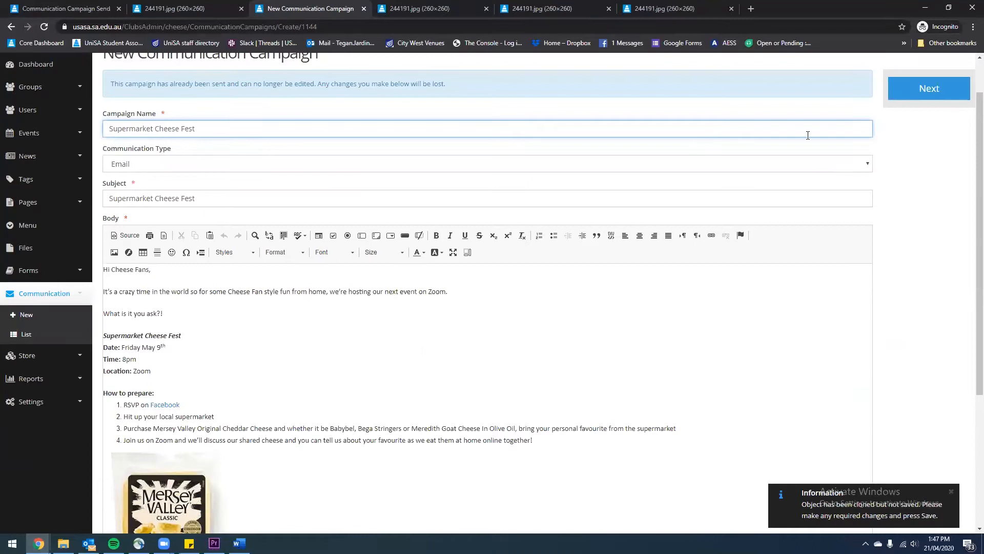
{"action": "scroll", "coordinate": [945, 82], "scroll_direction": "up", "scroll_amount": 1}
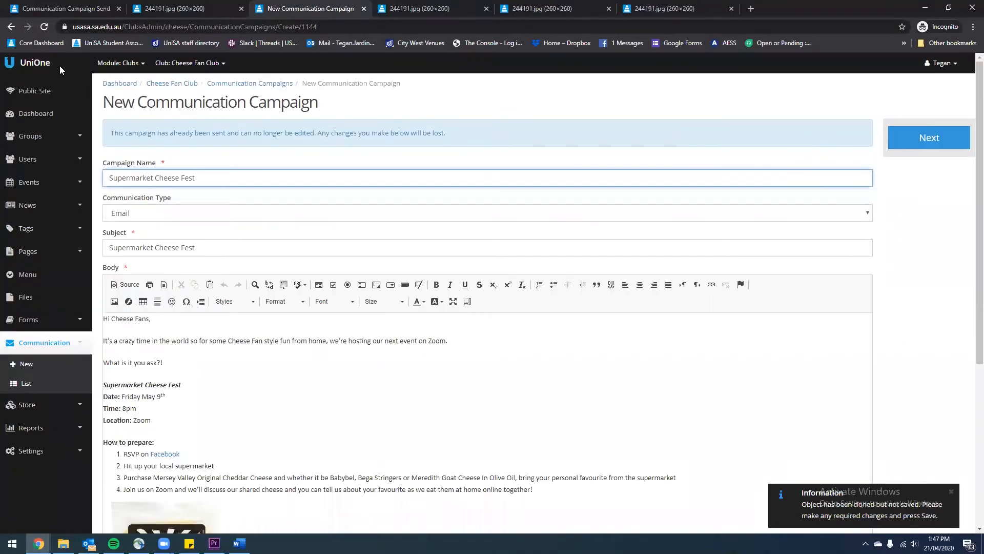
{"action": "left_click", "coordinate": [891, 140]}
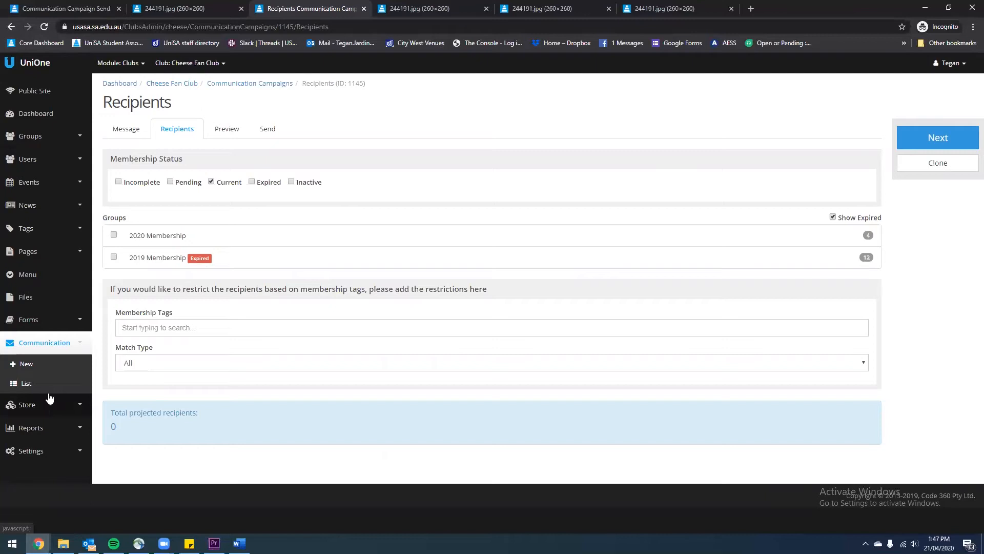
{"action": "left_click", "coordinate": [31, 384]}
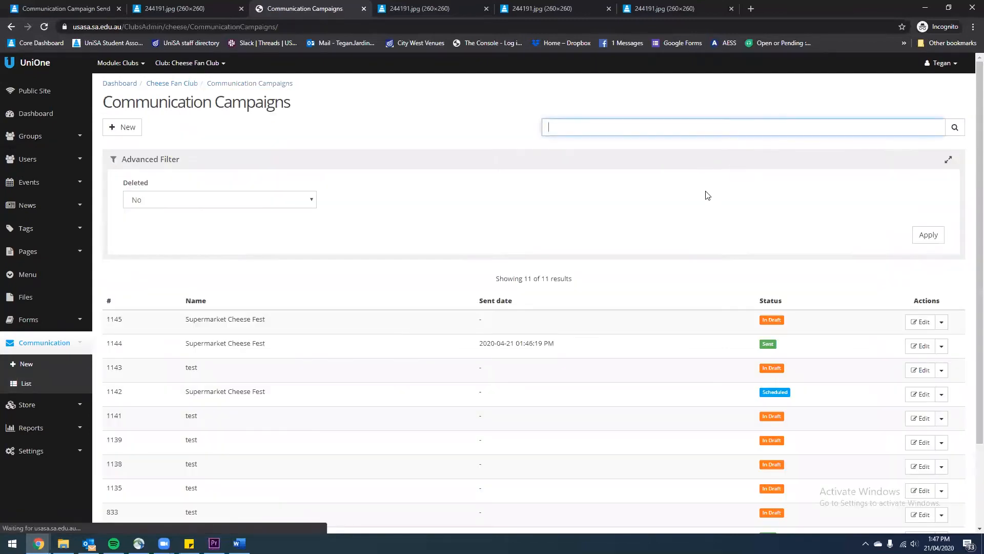
{"action": "scroll", "coordinate": [340, 158], "scroll_direction": "down", "scroll_amount": 2}
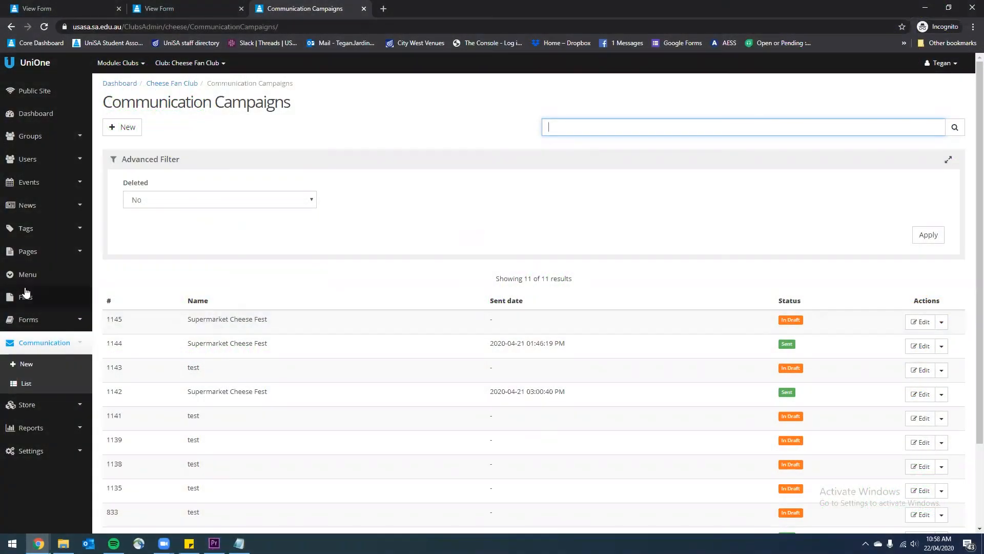
Start a new form from the Forms list
{"action": "left_click", "coordinate": [27, 320]}
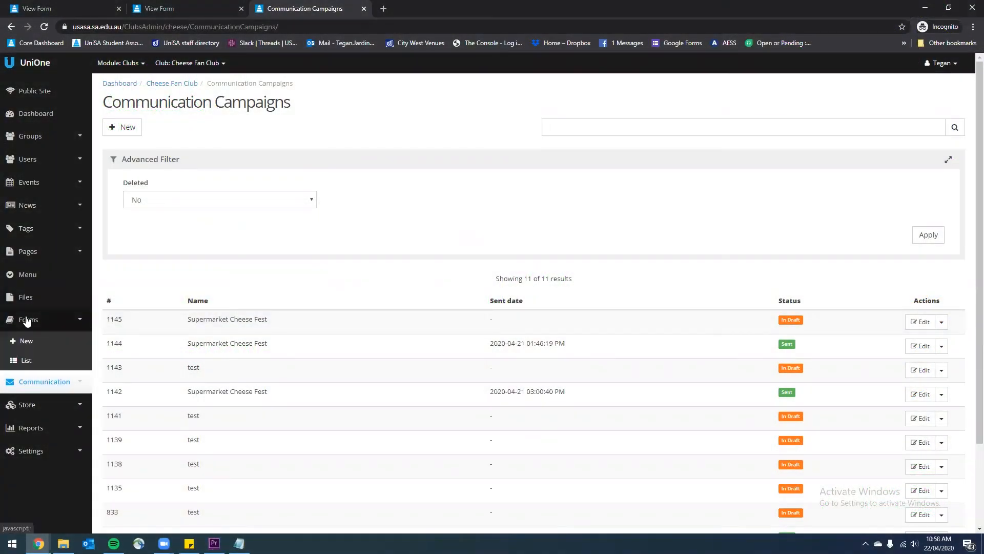
{"action": "left_click", "coordinate": [33, 360]}
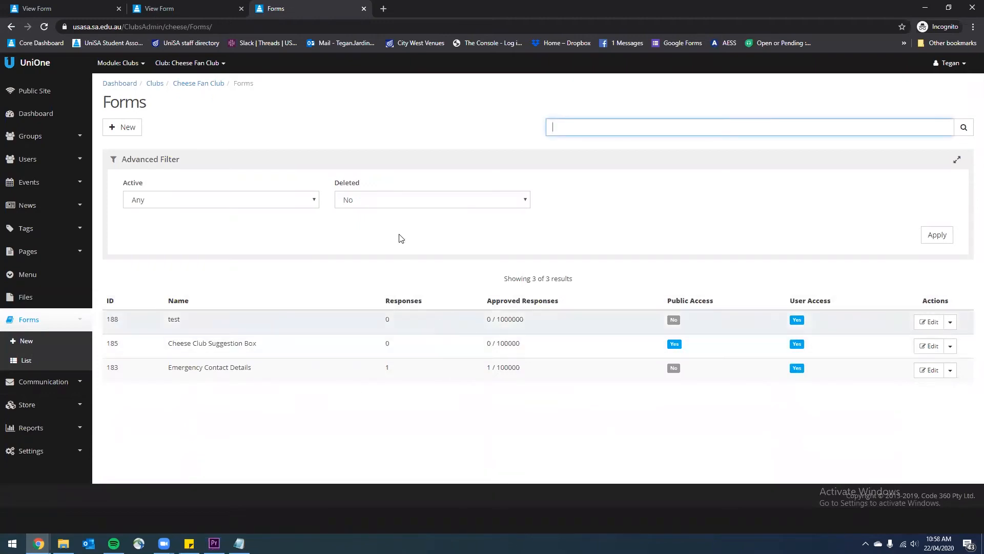
{"action": "left_click", "coordinate": [118, 127]}
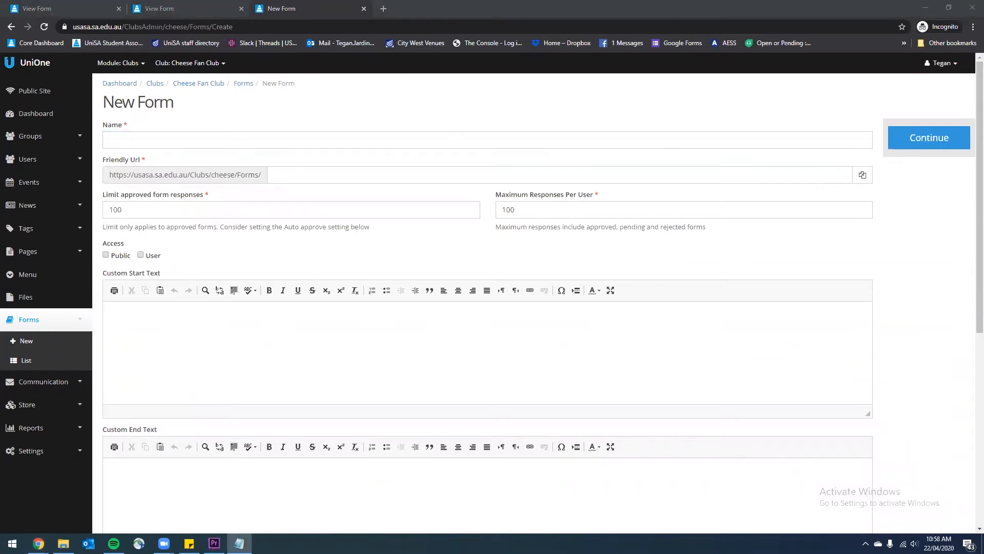
Name the form 'Cheese Fan Club Cheese of the Year Competition' with friendly URL cheeseofyear2020
{"action": "left_click", "coordinate": [169, 143]}
{"action": "type", "text": "Cheese Fan Club Cheese of the Year Competition"}
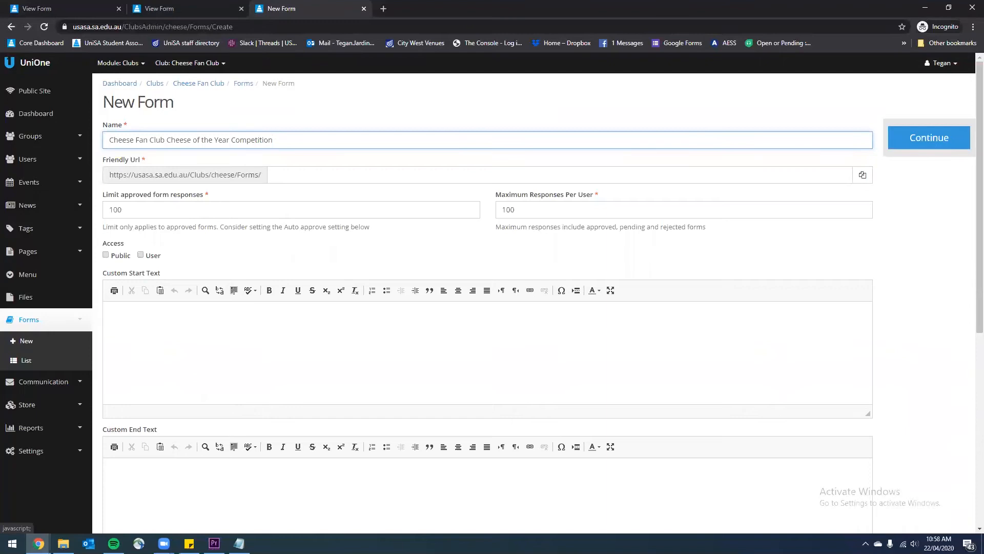
{"action": "key", "text": "alt+Tab"}
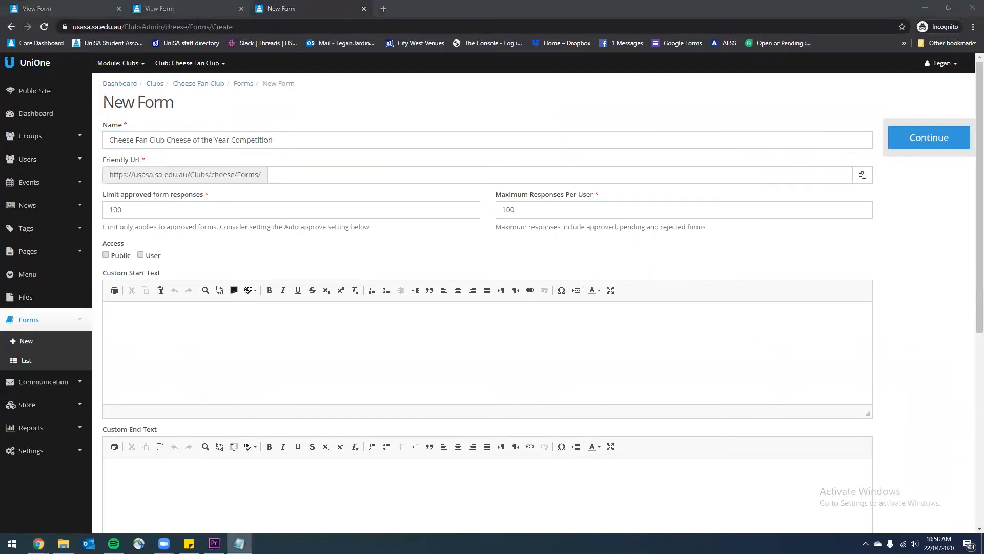
{"action": "left_click", "coordinate": [302, 174]}
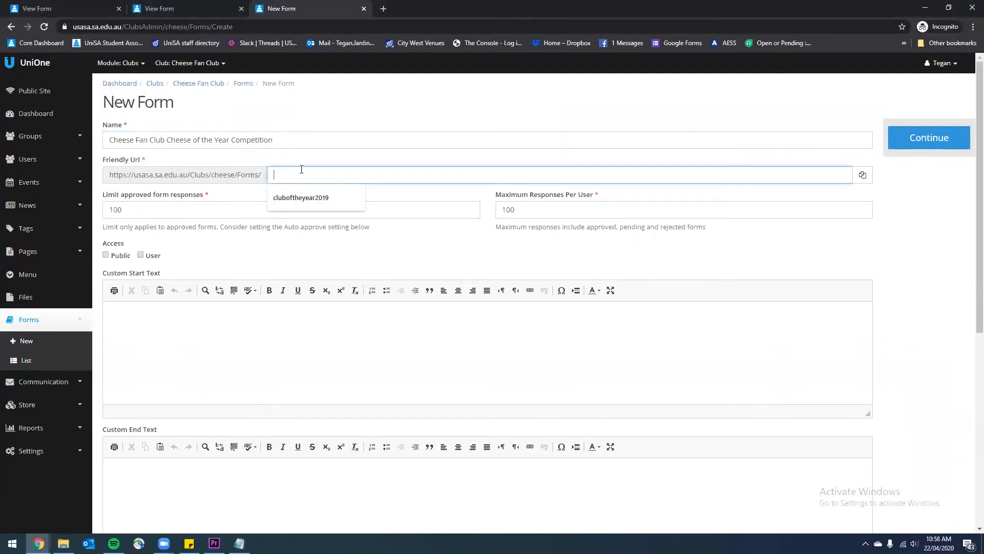
{"action": "type", "text": "cheeseofyear2020"}
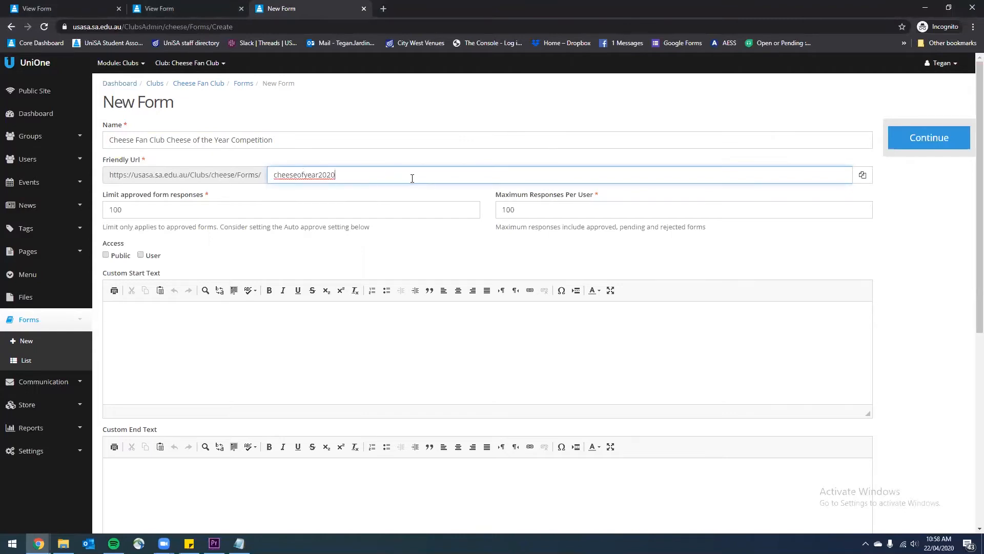
{"action": "left_click", "coordinate": [425, 187]}
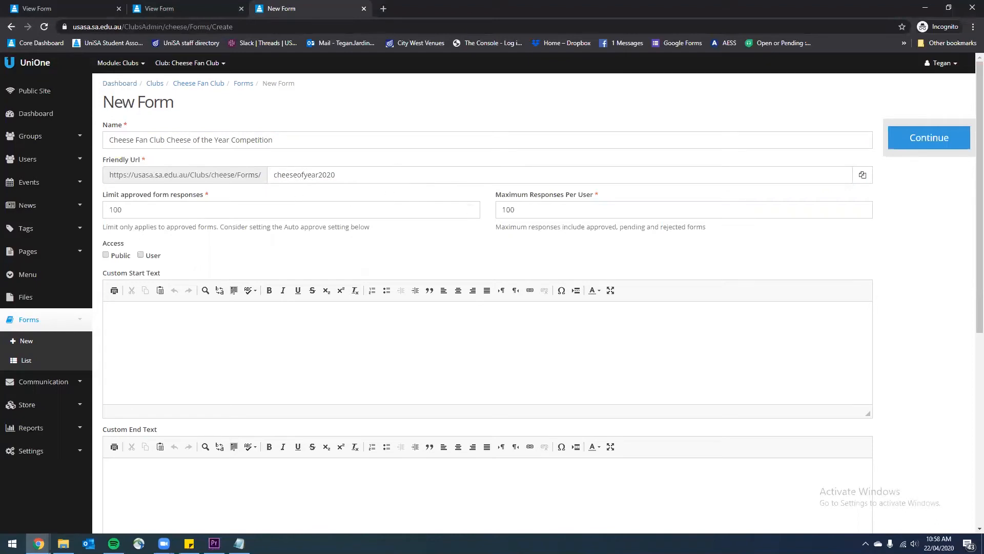
{"action": "left_click", "coordinate": [143, 212]}
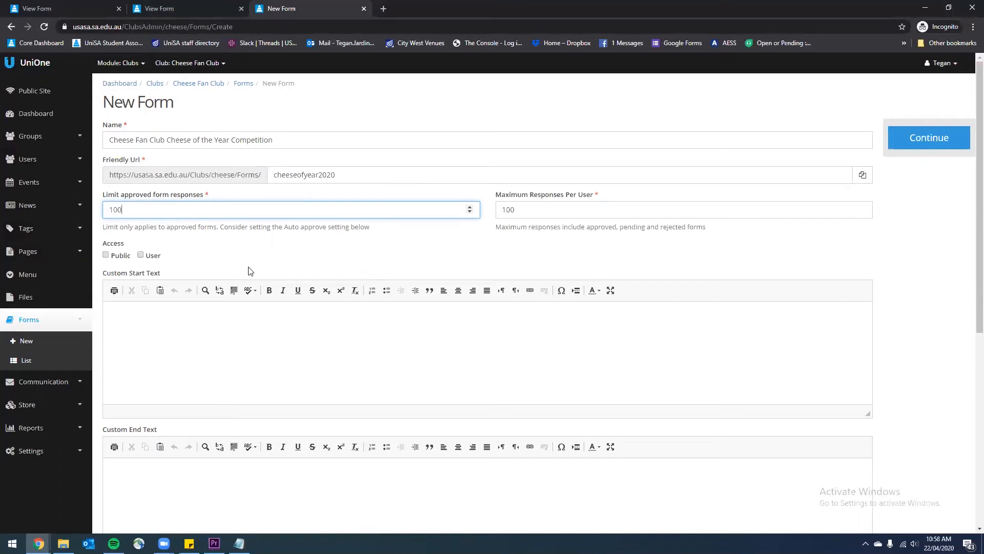
Raise the approved-response limit to 10000000 and maximum responses per user to 10000
{"action": "type", "text": "00000"}
{"action": "left_click", "coordinate": [542, 213]}
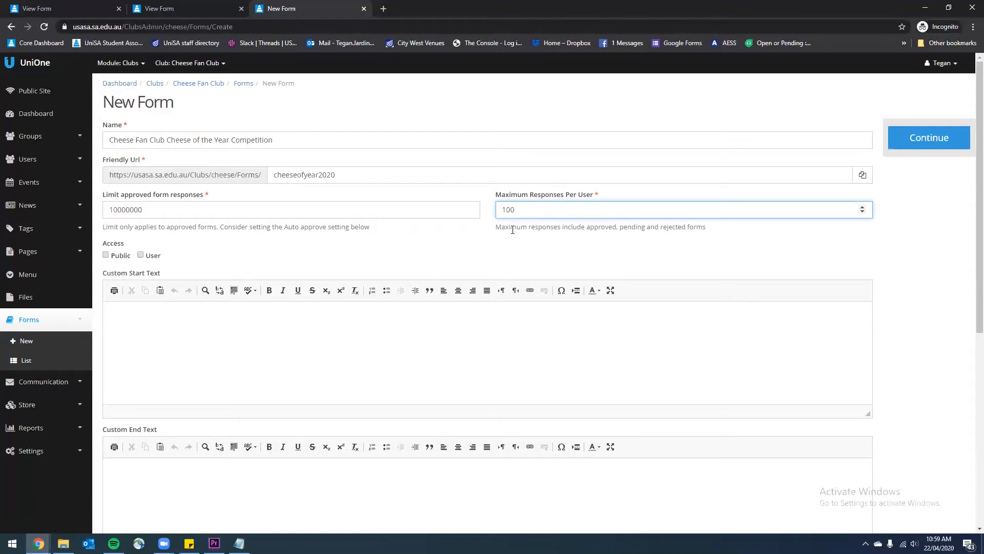
{"action": "left_click_drag", "start_coordinate": [511, 226], "coordinate": [590, 226]}
{"action": "left_click", "coordinate": [581, 224]}
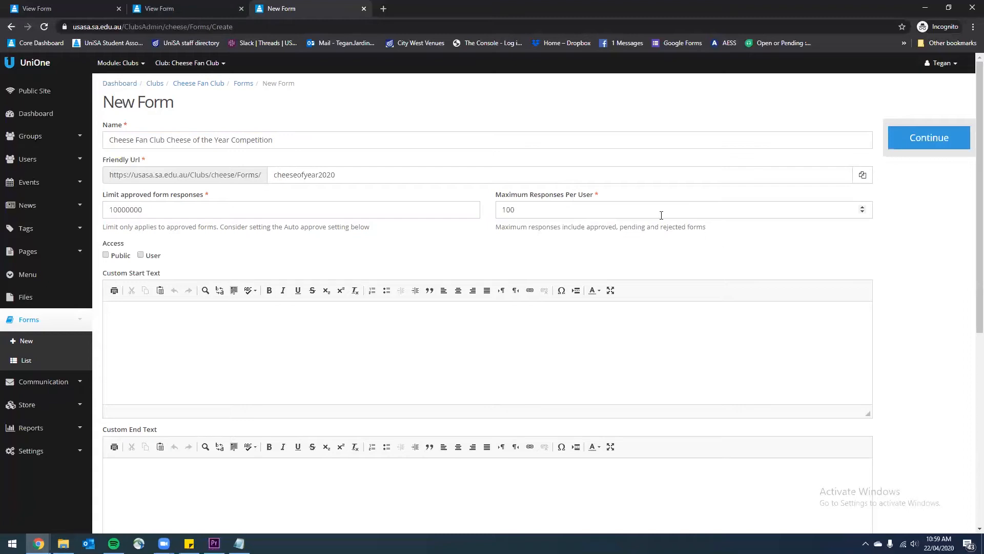
{"action": "left_click", "coordinate": [595, 213]}
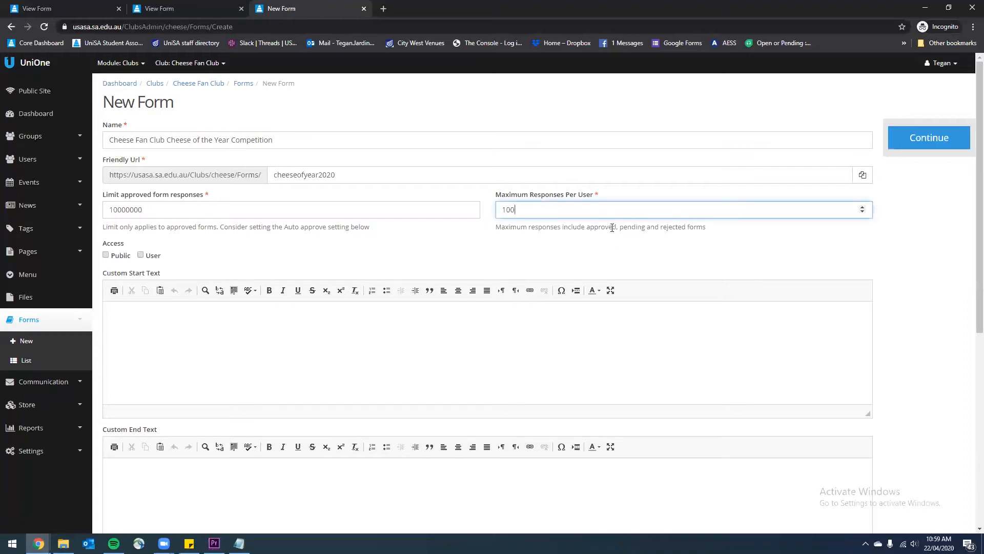
{"action": "left_click_drag", "start_coordinate": [534, 211], "coordinate": [460, 210]}
{"action": "left_click", "coordinate": [526, 206]}
{"action": "type", "text": "00"}
{"action": "left_click", "coordinate": [481, 255]}
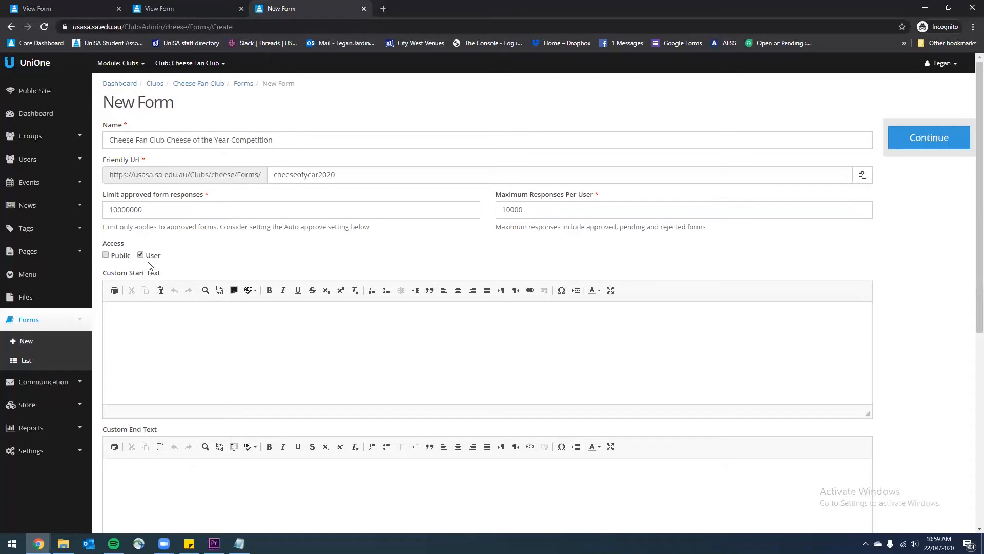
Change the form's Access setting to Public using the User and Public checkboxes
{"action": "left_click", "coordinate": [141, 254]}
{"action": "double_click", "coordinate": [117, 255]}
{"action": "left_click", "coordinate": [171, 245]}
Paste the nomination intro sentence into Custom Start Text
{"action": "left_click", "coordinate": [181, 330]}
{"action": "scroll", "coordinate": [160, 316], "scroll_direction": "down", "scroll_amount": 1}
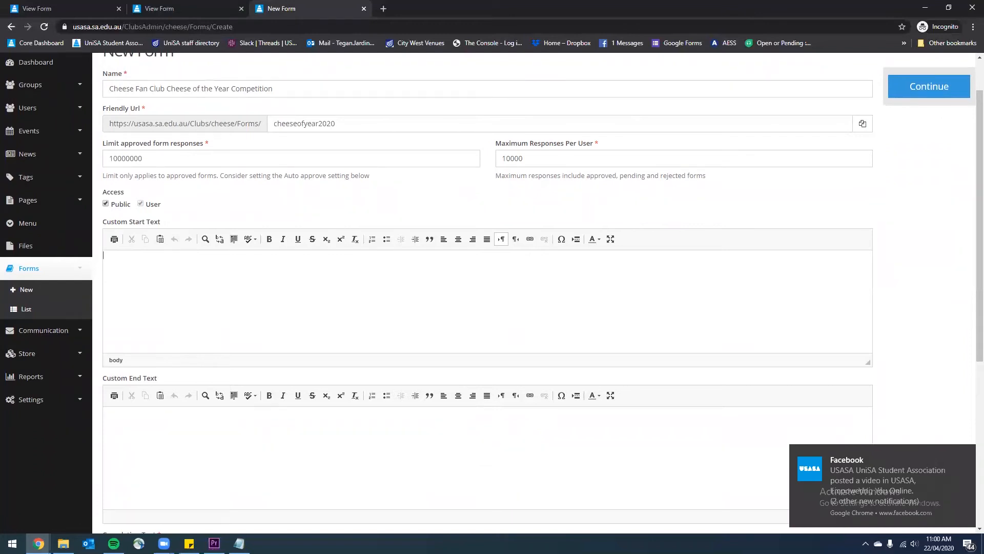
{"action": "key", "text": "alt+Tab"}
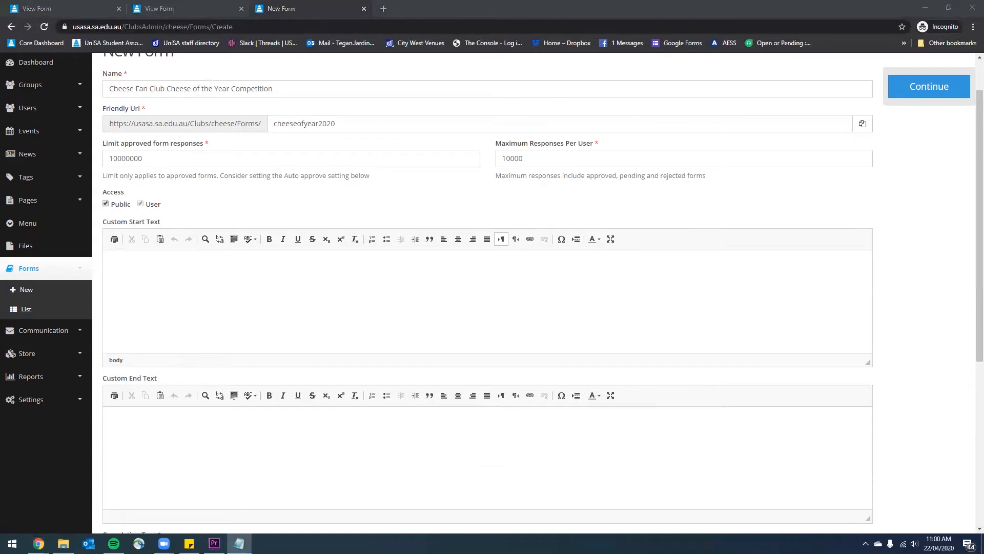
{"action": "left_click", "coordinate": [111, 277]}
{"action": "type", "text": "Nominate your favourite Cheeses for the Cheese Fan Club Cheese of the Year 2020."}
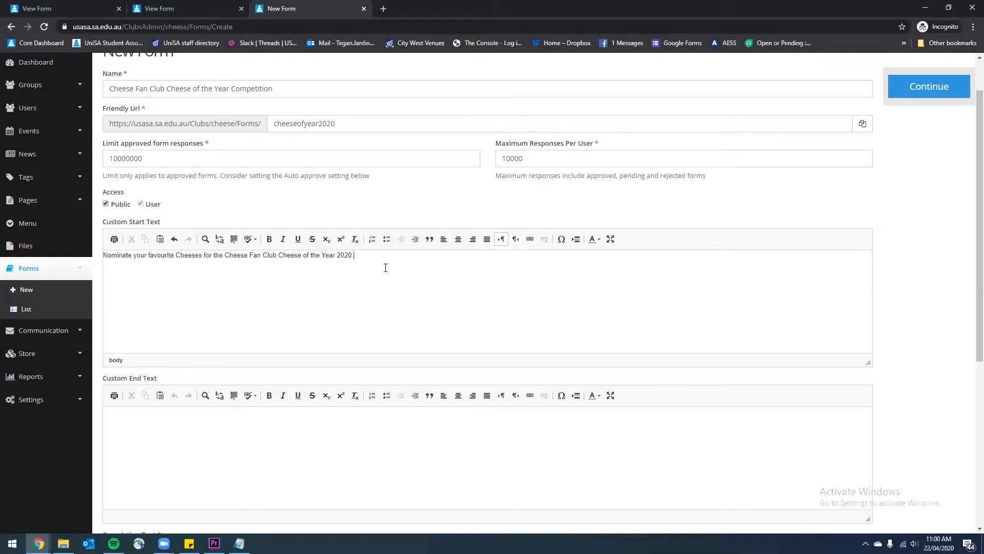
{"action": "scroll", "coordinate": [304, 300], "scroll_direction": "down", "scroll_amount": 3}
Fill in the thank-you message as the form's Completion Text
{"action": "left_click", "coordinate": [303, 311]}
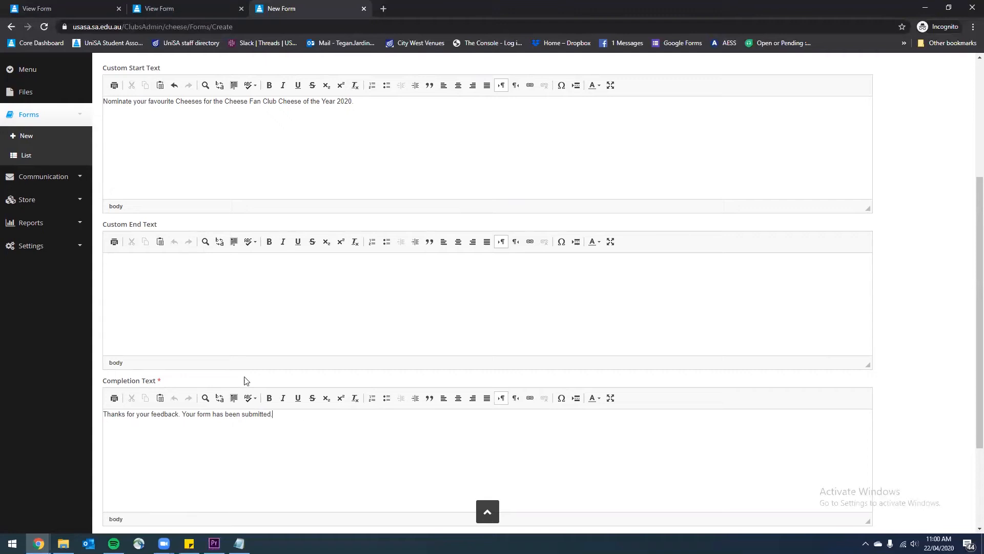
{"action": "scroll", "coordinate": [244, 378], "scroll_direction": "down", "scroll_amount": 3}
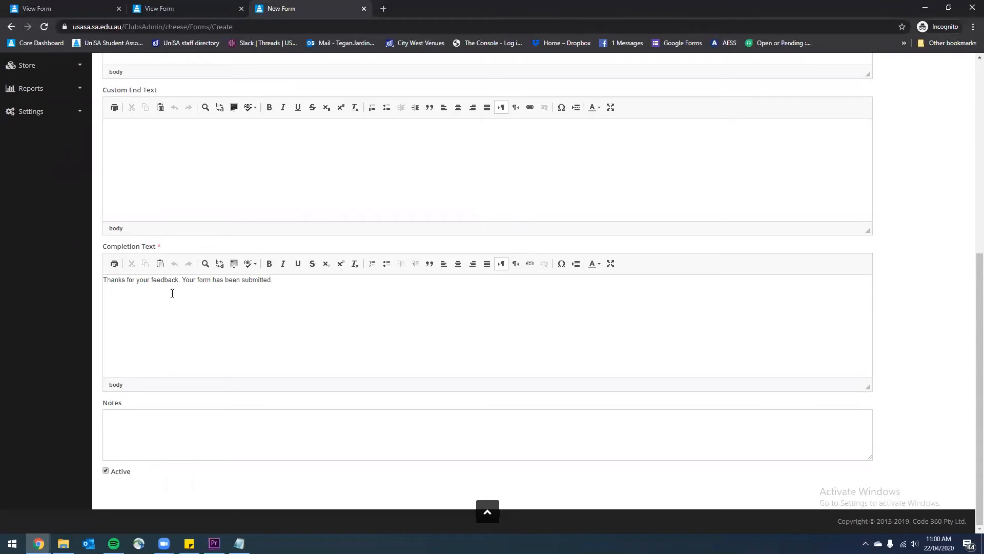
{"action": "left_click_drag", "start_coordinate": [134, 284], "coordinate": [168, 288]}
{"action": "left_click", "coordinate": [250, 310]}
Mark the form Active and create it with Continue
{"action": "double_click", "coordinate": [125, 471]}
{"action": "left_click", "coordinate": [158, 489]}
{"action": "scroll", "coordinate": [728, 425], "scroll_direction": "up", "scroll_amount": 4}
{"action": "scroll", "coordinate": [718, 428], "scroll_direction": "down", "scroll_amount": 4}
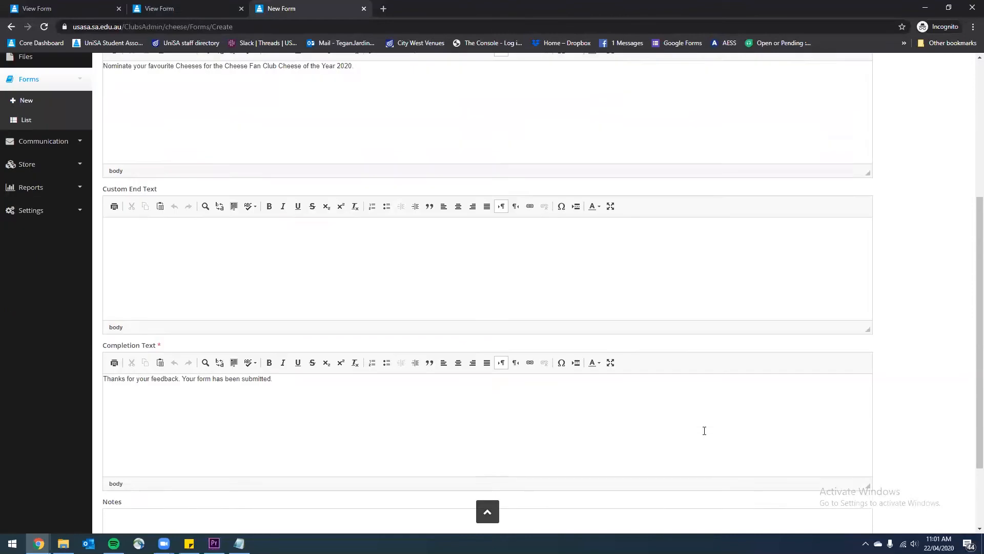
{"action": "scroll", "coordinate": [703, 430], "scroll_direction": "up", "scroll_amount": 7}
{"action": "left_click", "coordinate": [918, 146]}
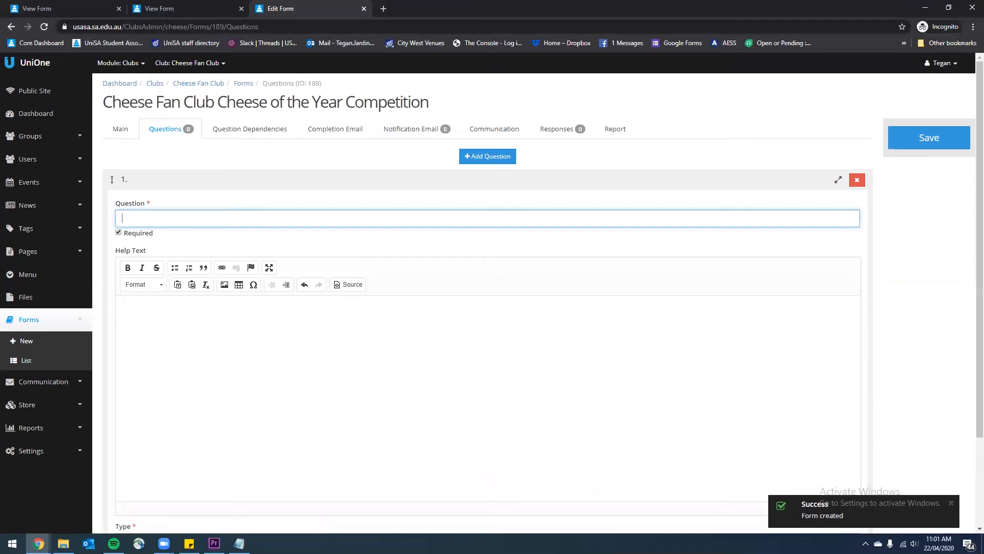
Enter 'Category' as the first question's wording
{"action": "left_click", "coordinate": [160, 225]}
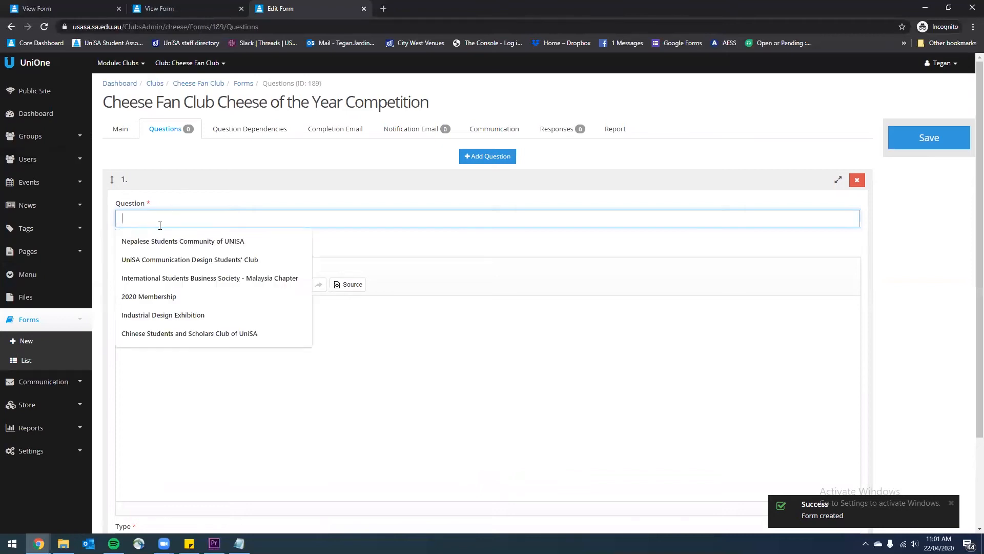
{"action": "type", "text": "Cat"}
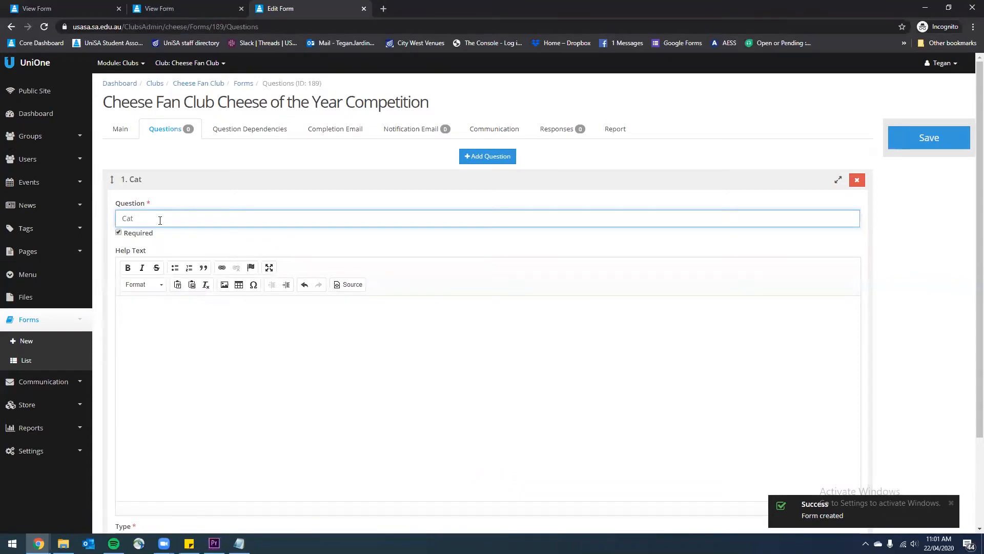
{"action": "type", "text": "egory"}
{"action": "left_click", "coordinate": [167, 329]}
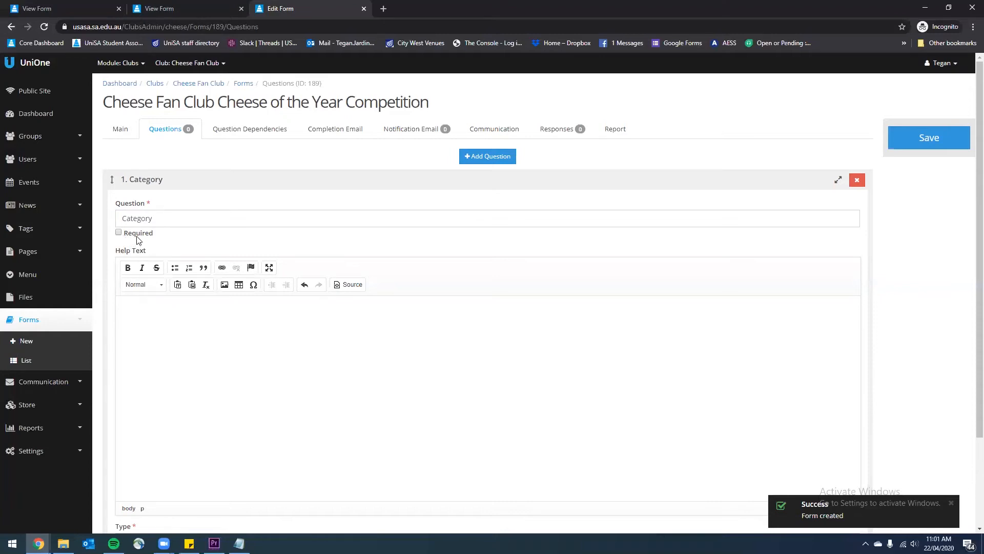
Make Category required with help text 'Select a category for your nomination', and save
{"action": "left_click", "coordinate": [154, 234]}
{"action": "left_click", "coordinate": [335, 342]}
{"action": "type", "text": "Select a category for your nomination"}
{"action": "key", "text": "BackSpace"}
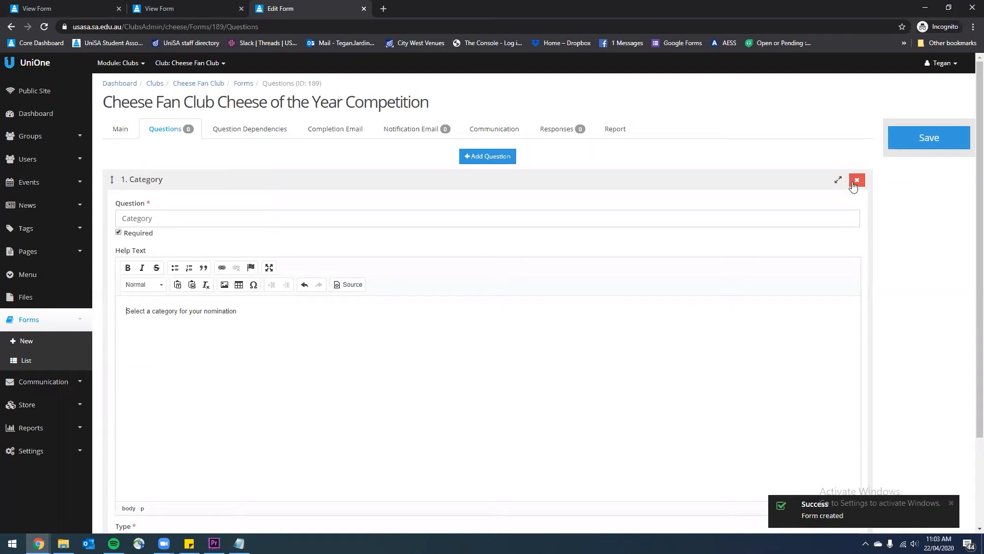
{"action": "left_click", "coordinate": [911, 144]}
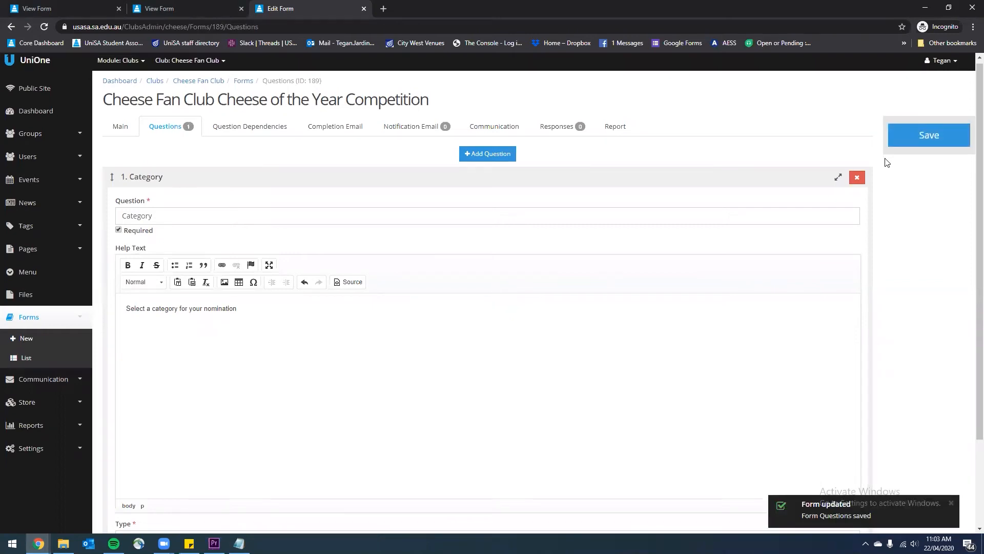
{"action": "scroll", "coordinate": [886, 161], "scroll_direction": "down", "scroll_amount": 3}
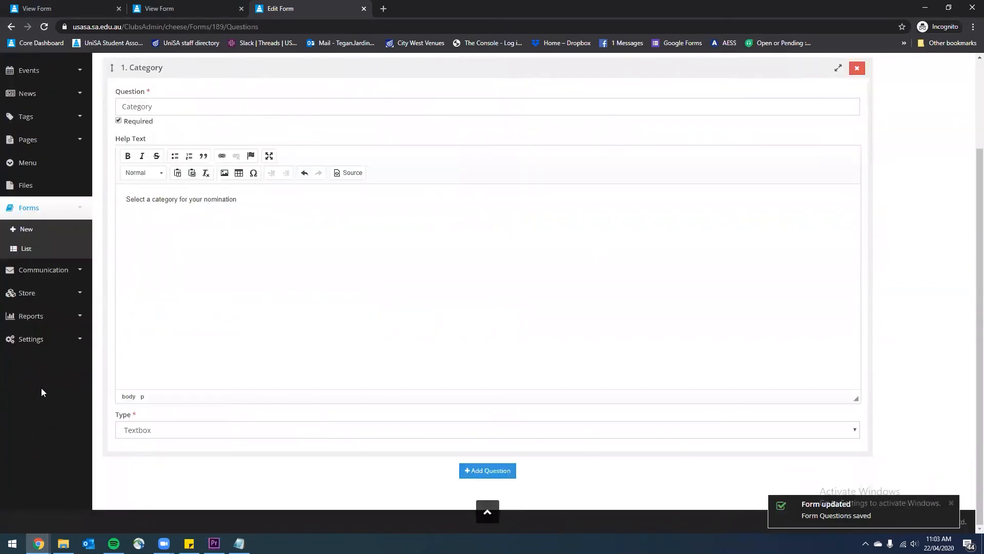
Make Category a Multiple Choice question with first option 'Cheese of the Year'
{"action": "left_click", "coordinate": [166, 434]}
{"action": "left_click", "coordinate": [167, 436]}
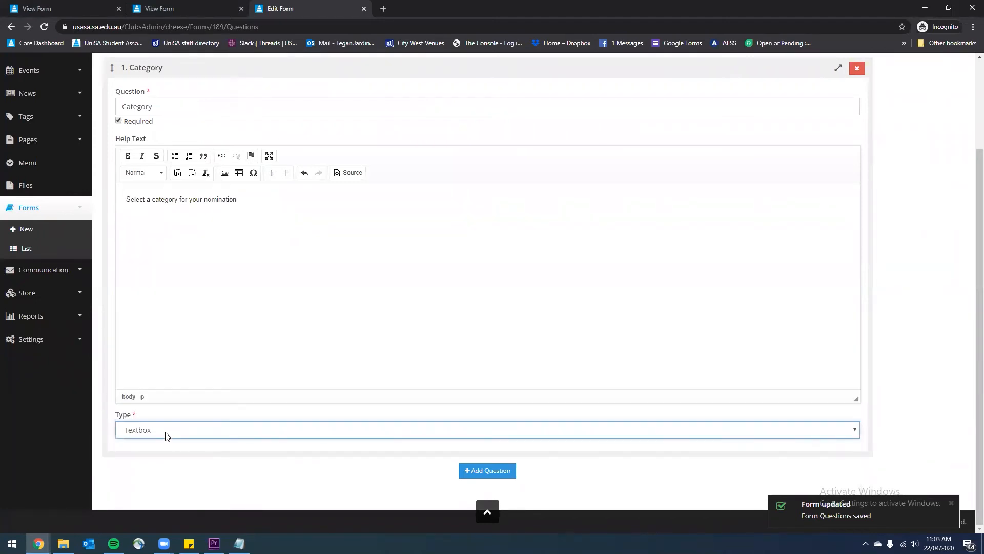
{"action": "left_click", "coordinate": [166, 435]}
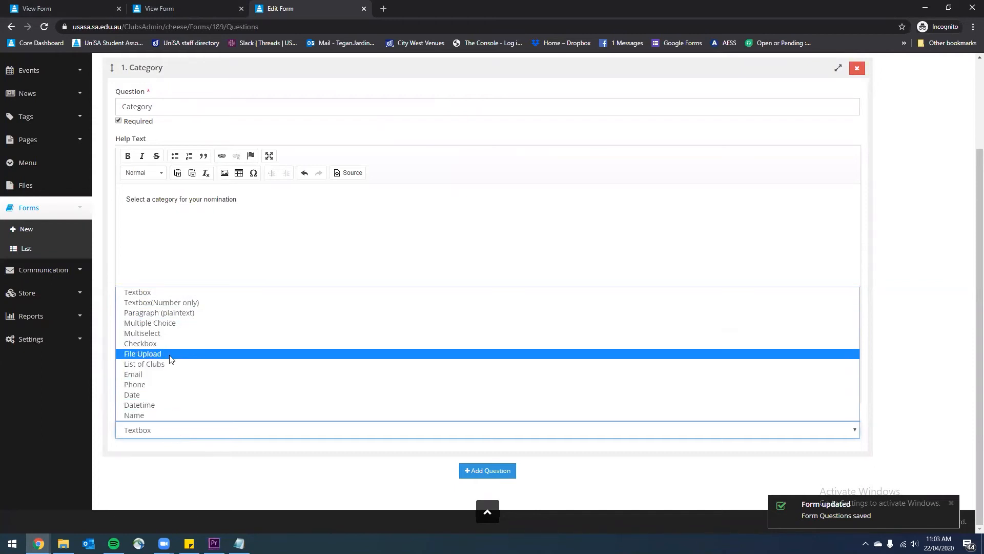
{"action": "left_click", "coordinate": [174, 324]}
{"action": "key", "text": "Tab"}
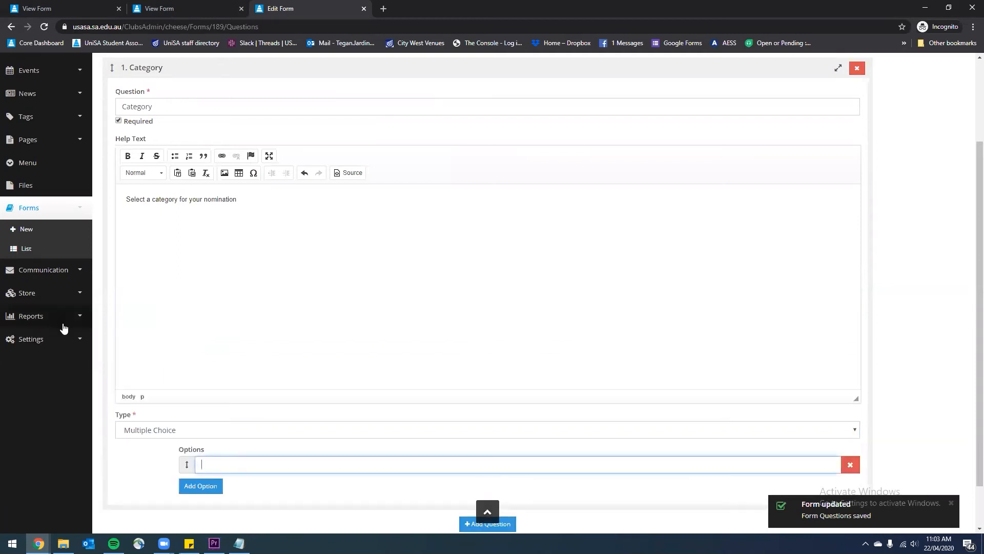
{"action": "scroll", "coordinate": [62, 320], "scroll_direction": "down", "scroll_amount": 1}
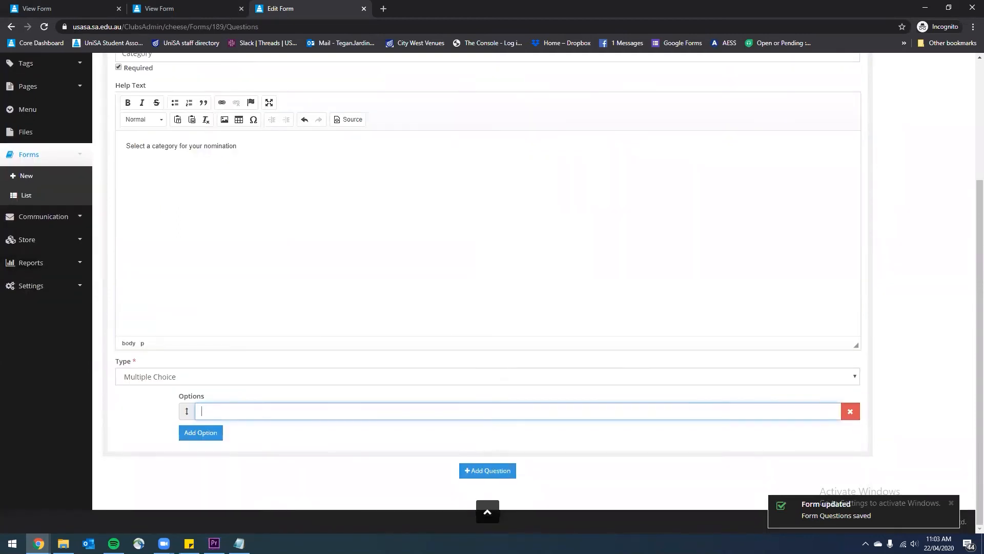
{"action": "type", "text": "C"}
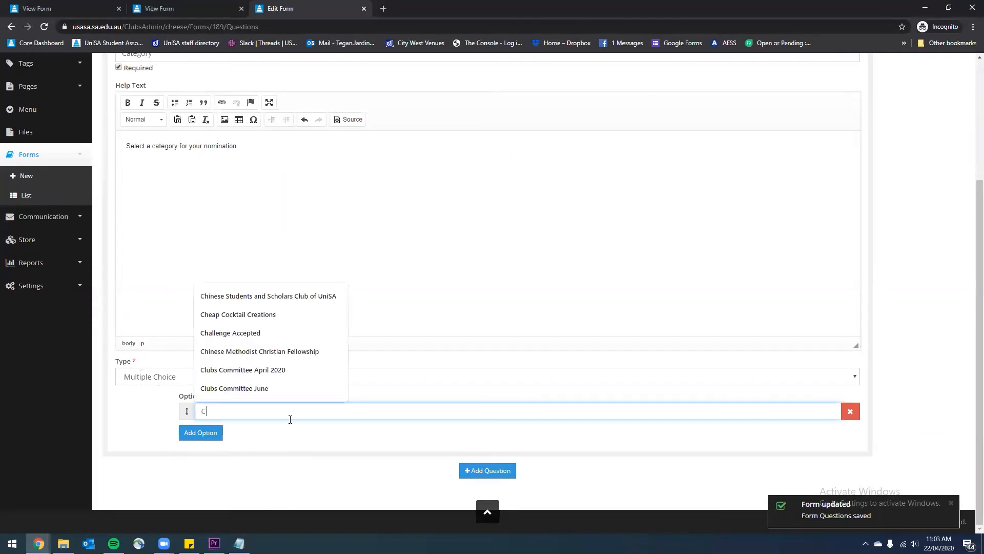
{"action": "type", "text": "heese of t"}
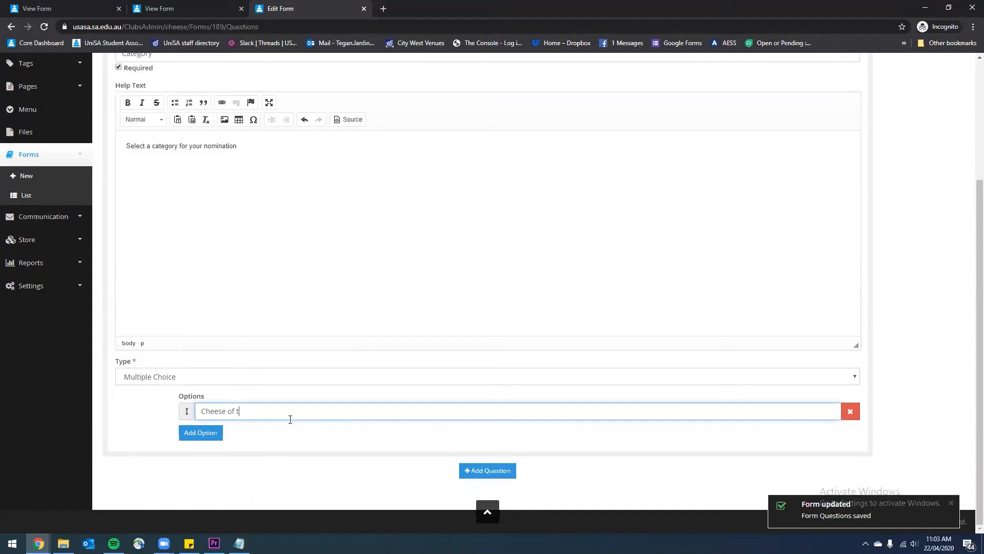
{"action": "type", "text": "he Year"}
Add the 'Hard Cheese Award' and 'Soft Cheese Award' options
{"action": "left_click", "coordinate": [200, 433]}
{"action": "left_click", "coordinate": [209, 438]}
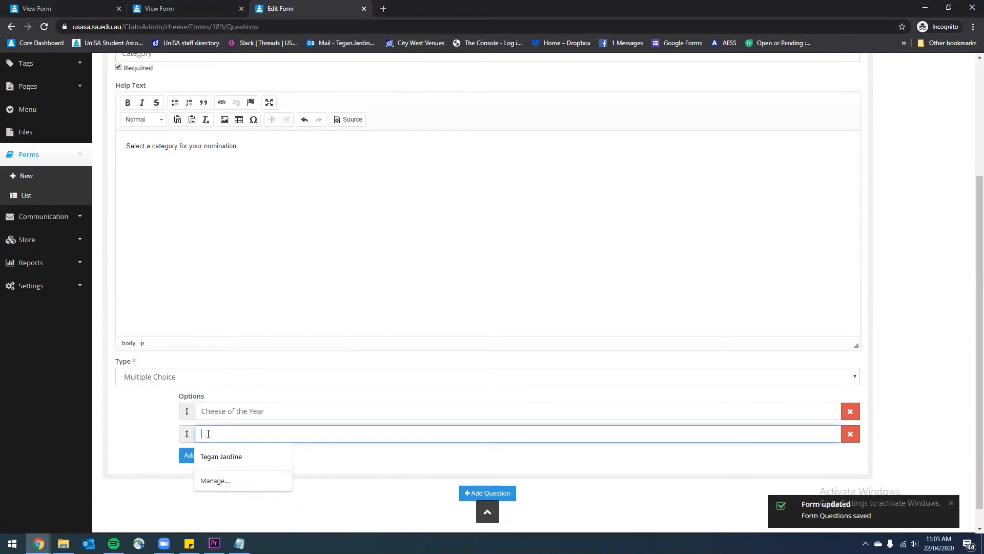
{"action": "type", "text": "Hard Cheese"}
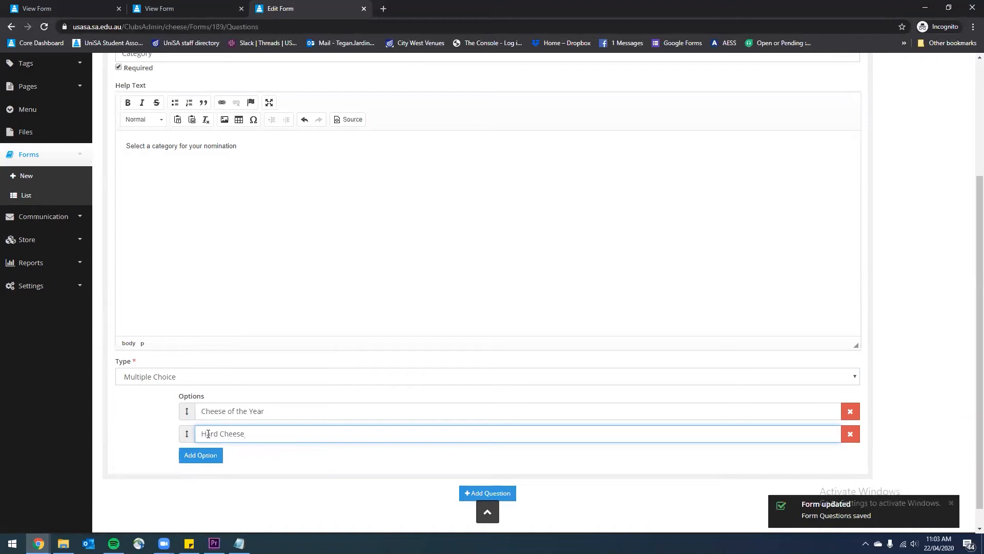
{"action": "type", "text": " Award"}
{"action": "left_click", "coordinate": [218, 456]}
{"action": "left_click", "coordinate": [211, 456]}
{"action": "type", "text": "S"}
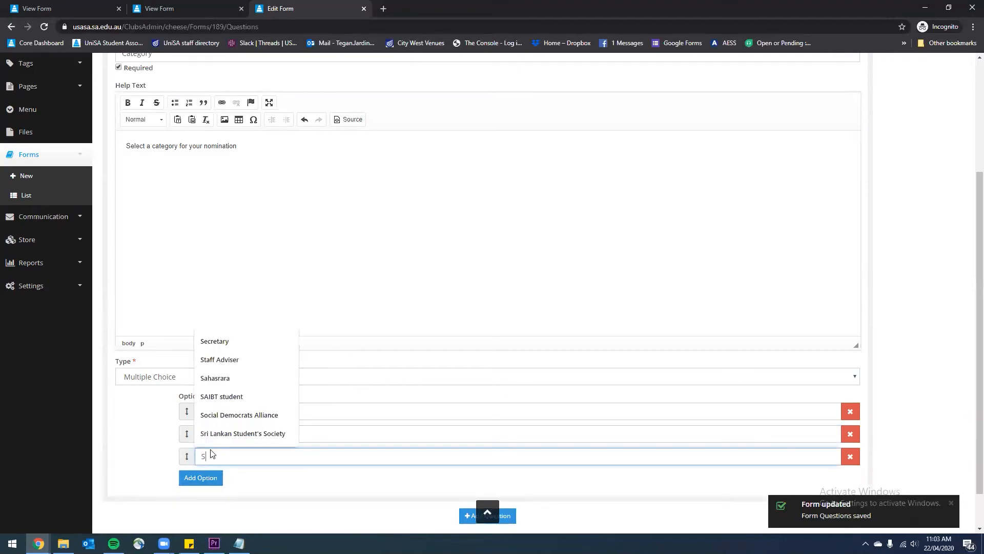
{"action": "type", "text": "odt Ch"}
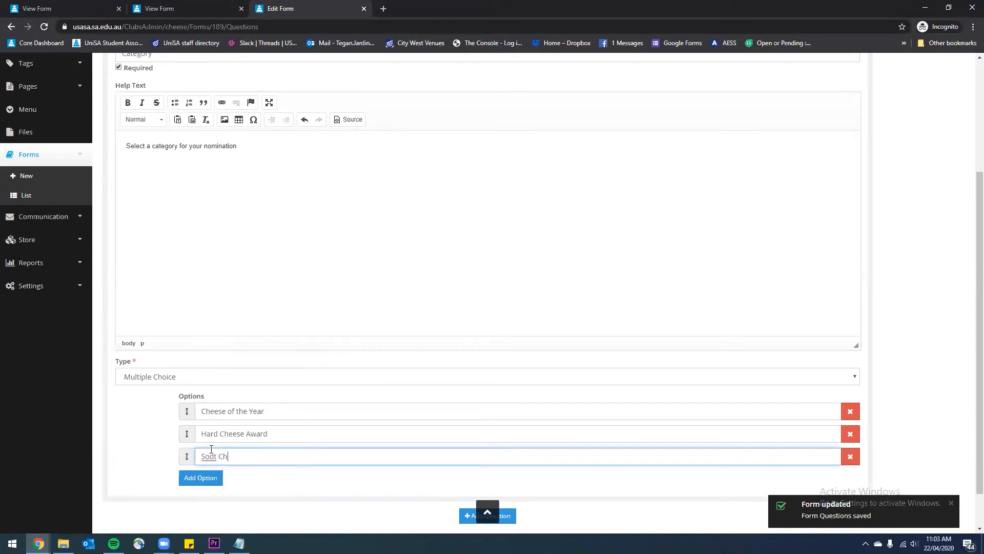
{"action": "type", "text": "eese"}
{"action": "left_click", "coordinate": [214, 456]}
{"action": "key", "text": "BackSpace"}
{"action": "type", "text": "f"}
{"action": "left_click", "coordinate": [254, 458]}
{"action": "type", "text": "Award"}
Add the fourth option, 'Supermarket Cheese Award'
{"action": "scroll", "coordinate": [224, 446], "scroll_direction": "down", "scroll_amount": 1}
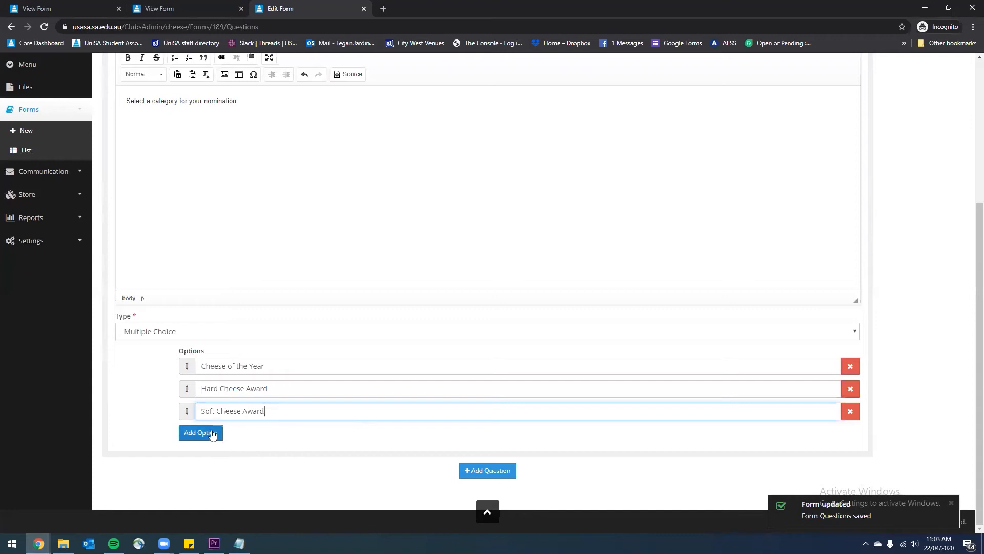
{"action": "left_click", "coordinate": [210, 434]}
{"action": "left_click", "coordinate": [222, 437]}
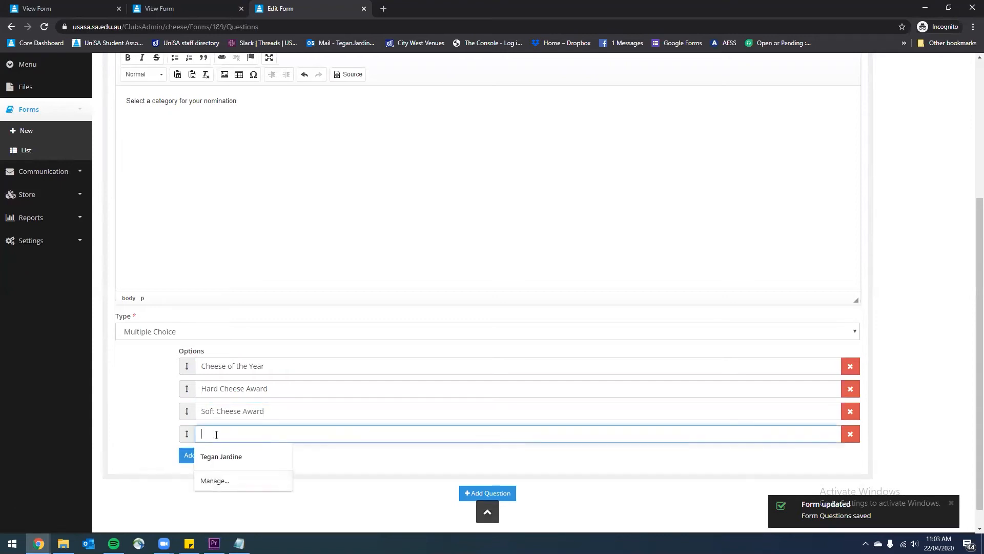
{"action": "type", "text": "Supermarket,  Cheese Award"}
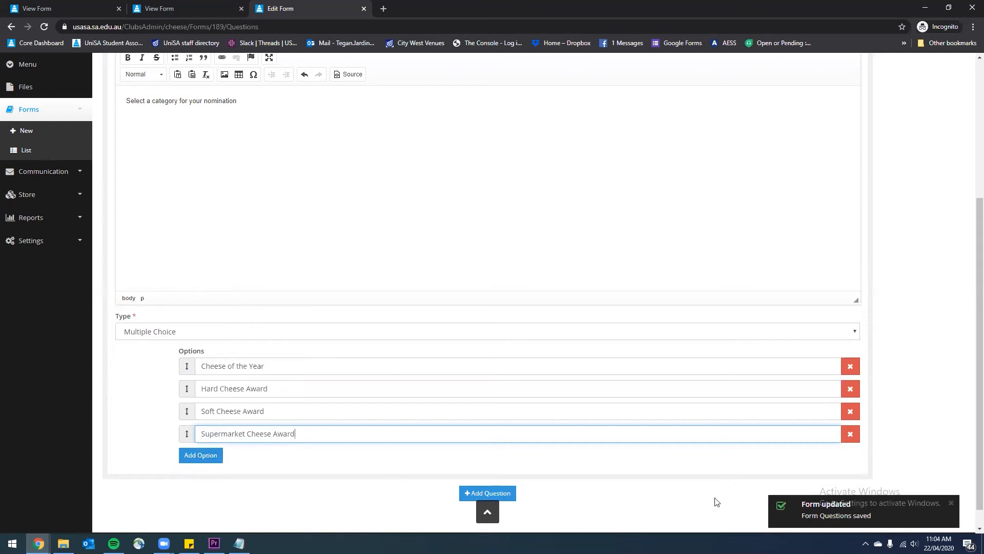
{"action": "scroll", "coordinate": [713, 458], "scroll_direction": "up", "scroll_amount": 5}
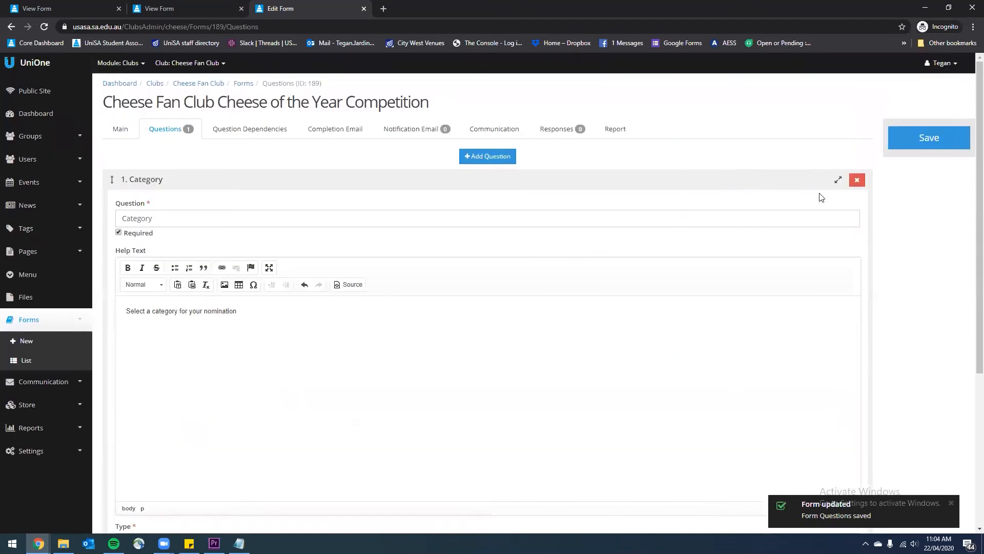
Save the category options and add question 2 titled 'Cheese name'
{"action": "left_click", "coordinate": [903, 134]}
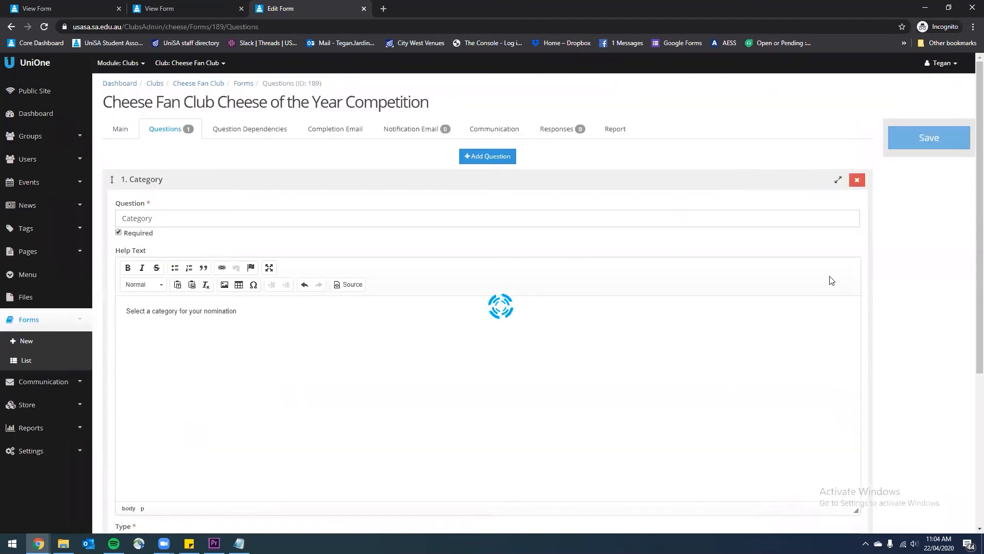
{"action": "scroll", "coordinate": [644, 286], "scroll_direction": "down", "scroll_amount": 5}
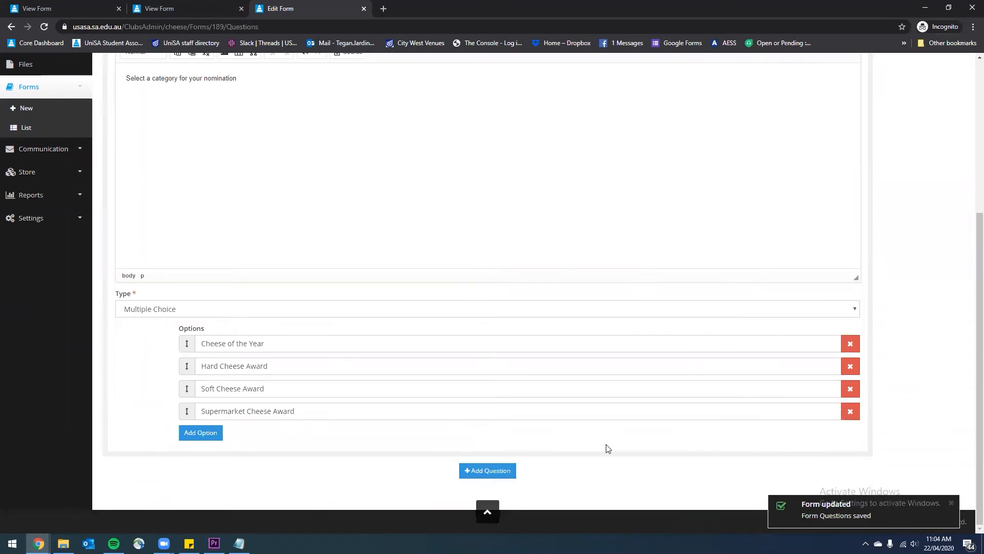
{"action": "left_click", "coordinate": [473, 471]}
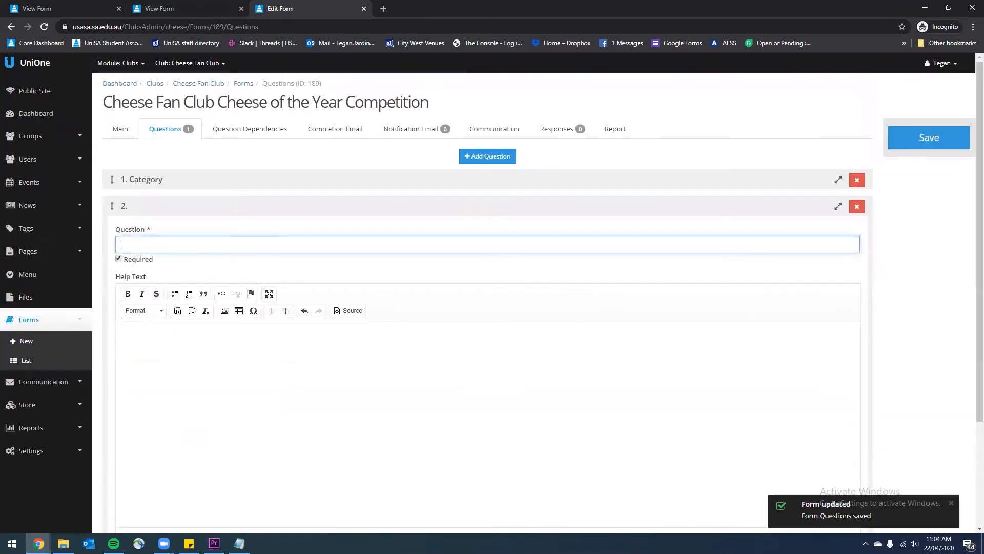
{"action": "key", "text": "alt+Tab"}
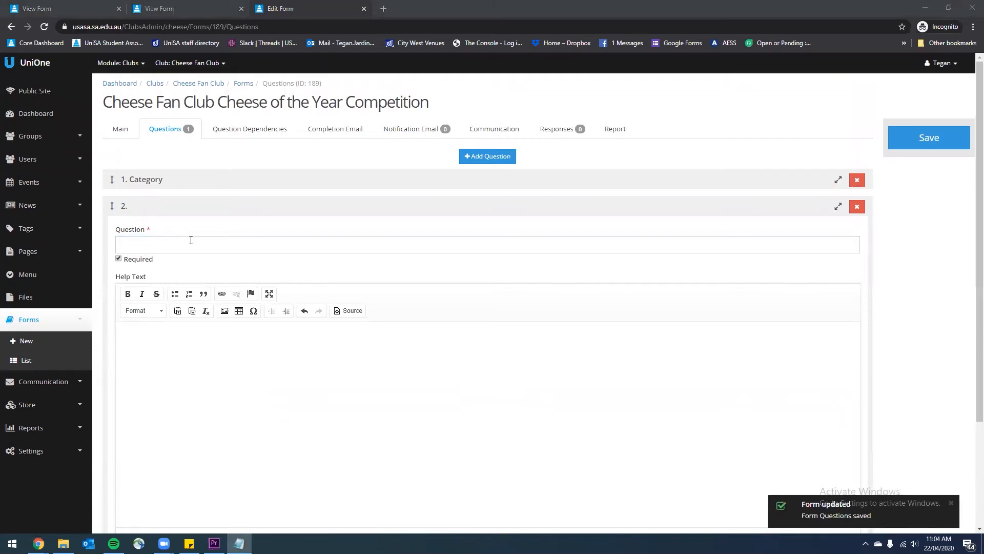
{"action": "left_click", "coordinate": [231, 247]}
{"action": "type", "text": "Cheese name"}
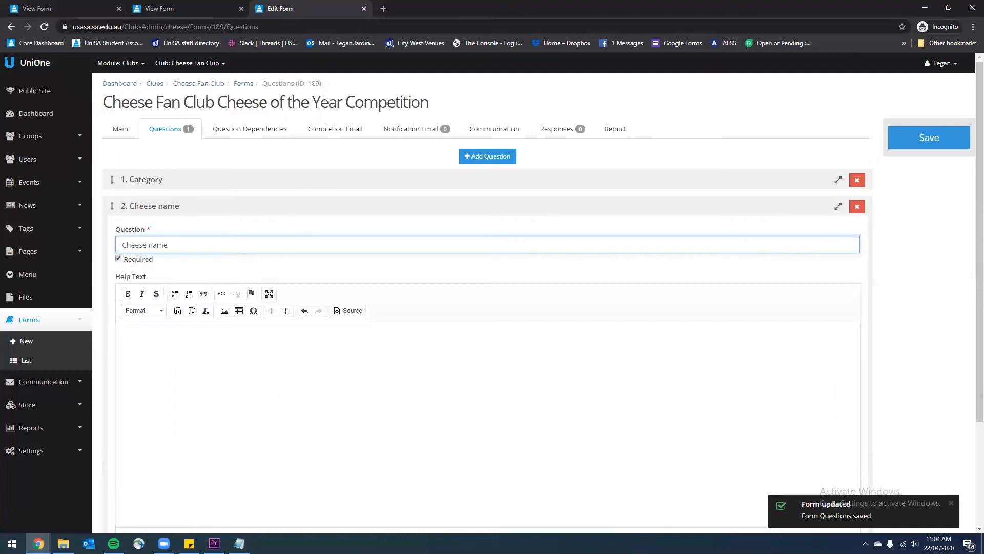
Give question 2 help text about which cheese should win, keep Textbox, and add question 3
{"action": "key", "text": "alt+Tab"}
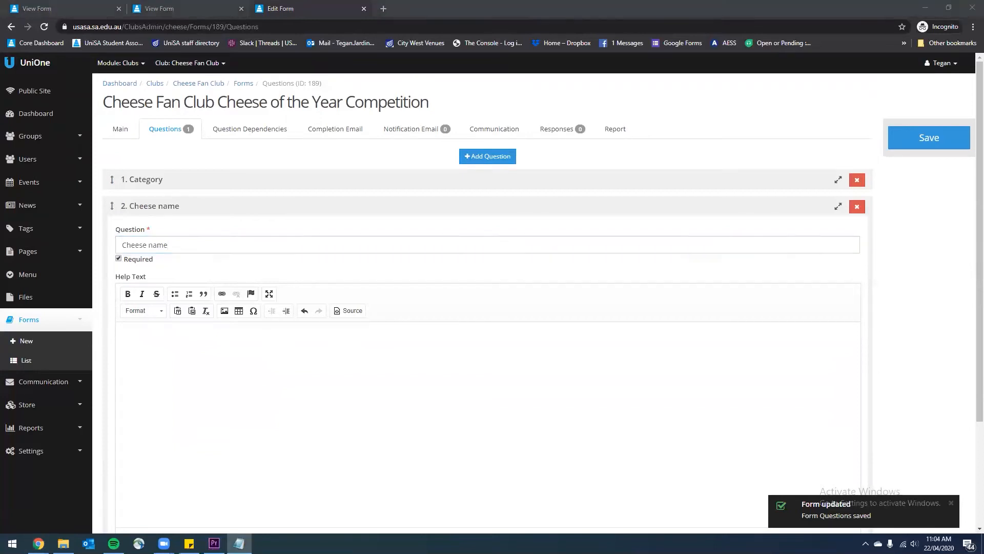
{"action": "left_click", "coordinate": [257, 359]}
{"action": "type", "text": "Name the cheese you would like to win Cheese of the Year."}
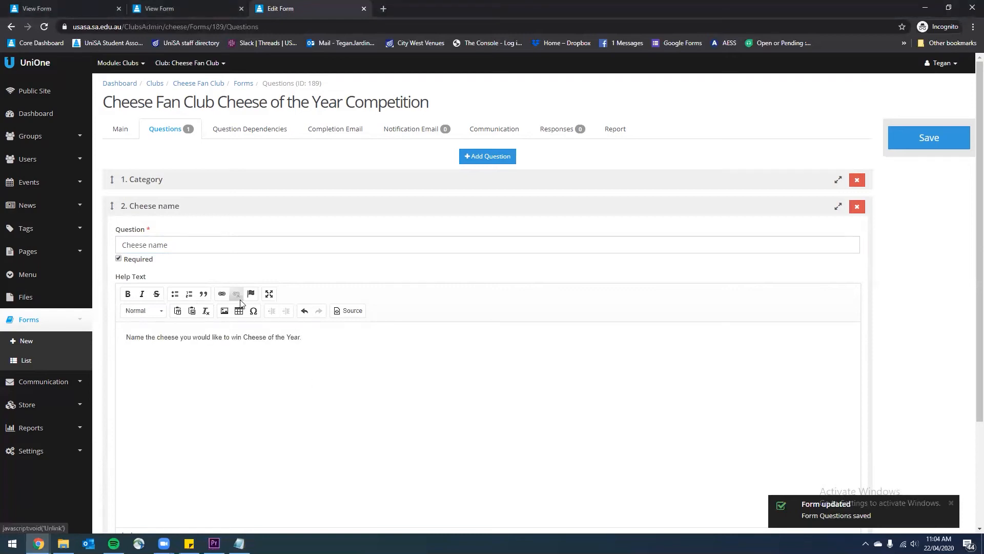
{"action": "scroll", "coordinate": [396, 321], "scroll_direction": "down", "scroll_amount": 2}
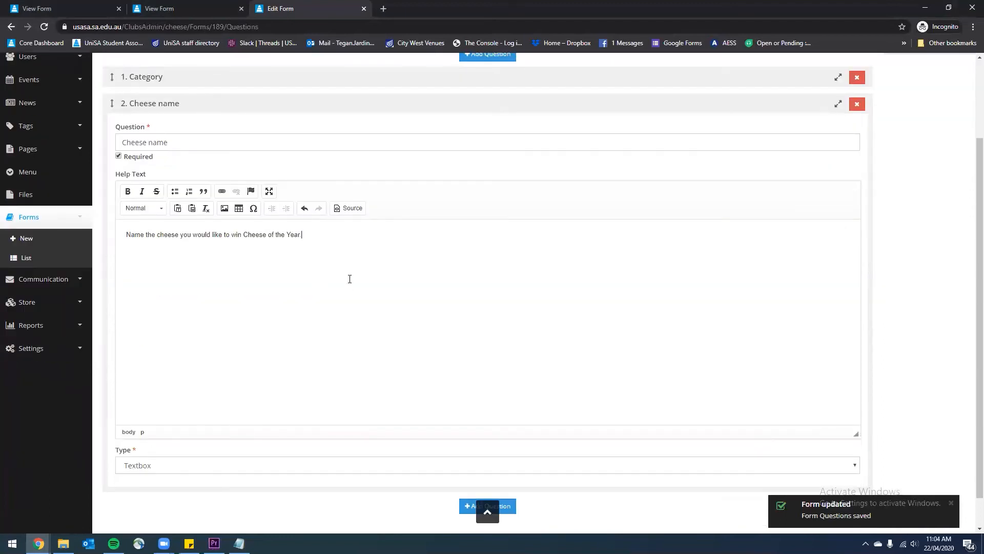
{"action": "scroll", "coordinate": [349, 279], "scroll_direction": "down", "scroll_amount": 1}
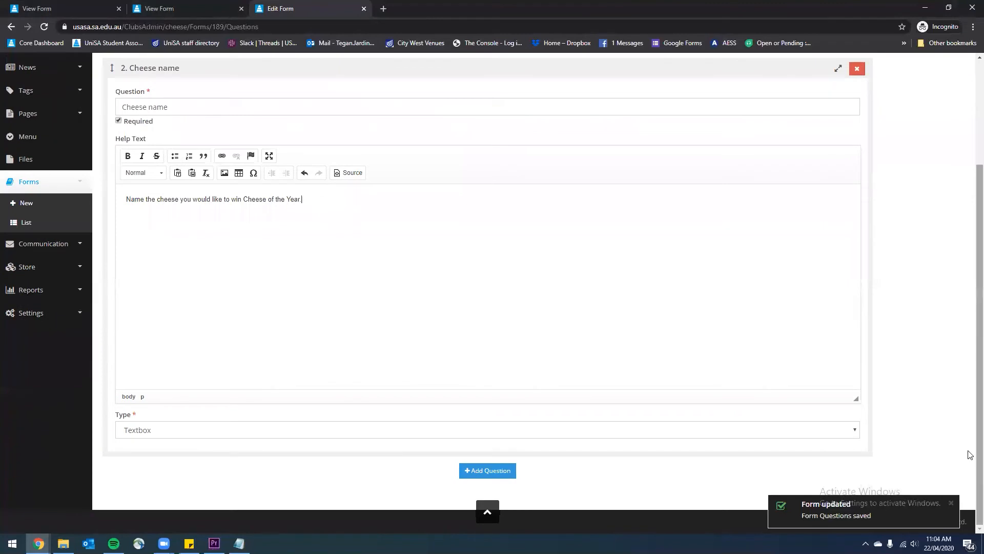
{"action": "left_click", "coordinate": [831, 431]}
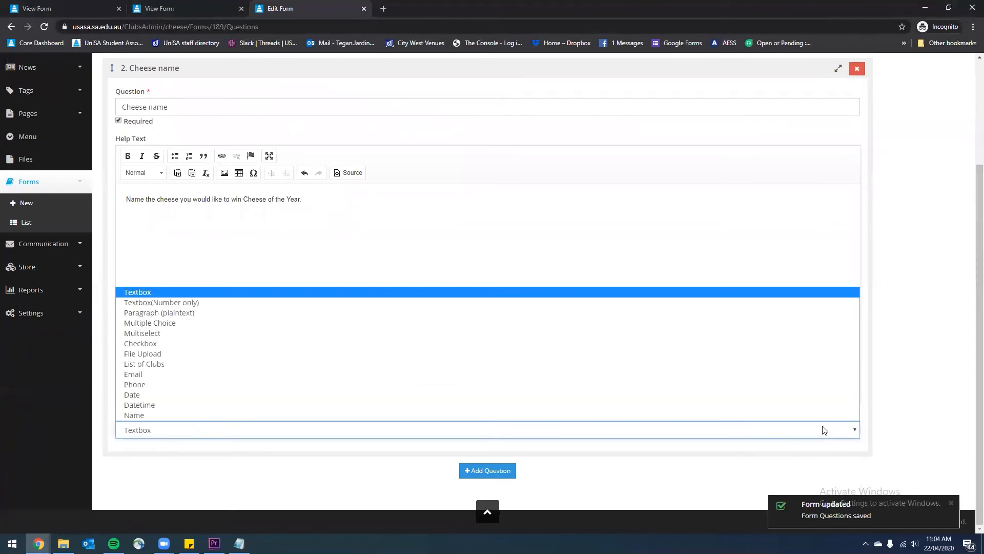
{"action": "left_click", "coordinate": [163, 291]}
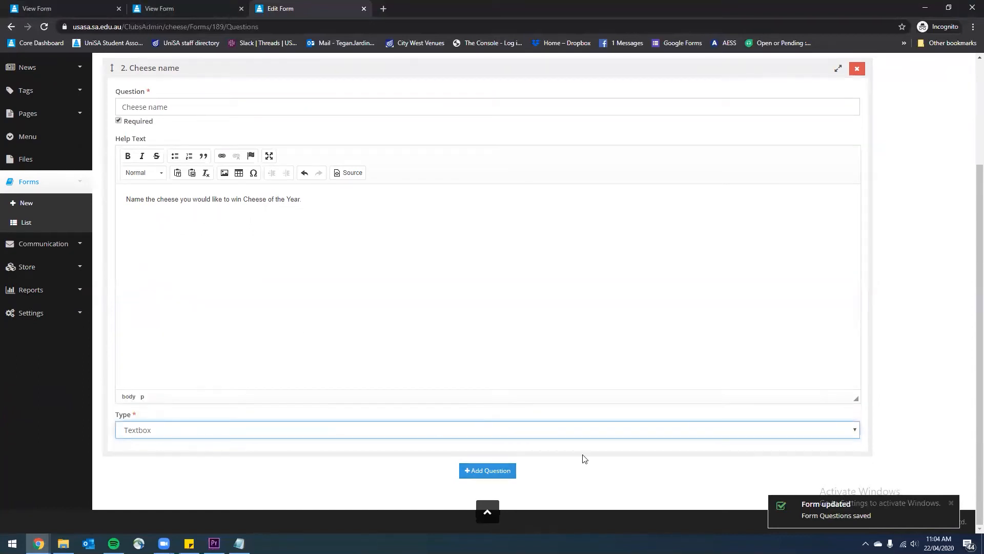
{"action": "left_click", "coordinate": [486, 471]}
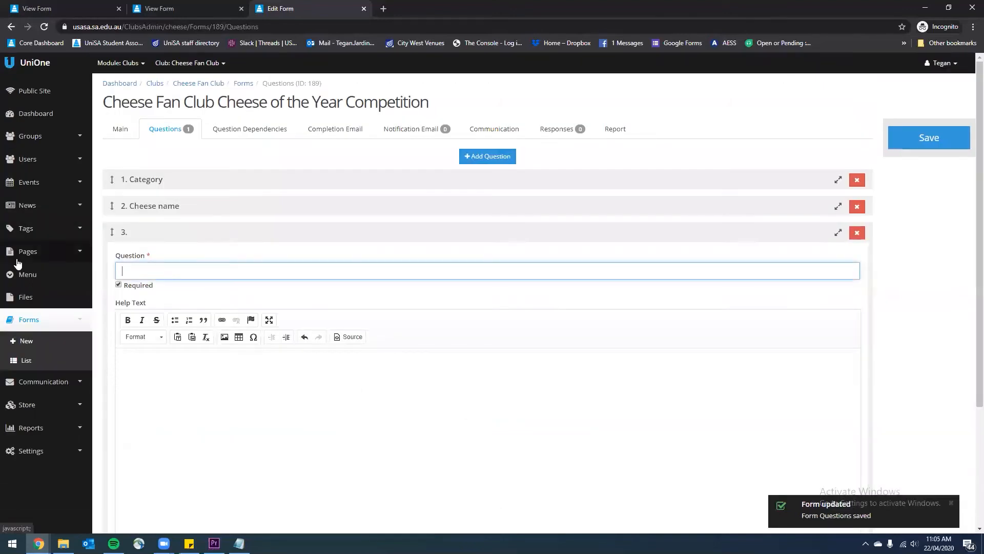
Make question 3 'Upload a Picture of your nominated Cheese' as File Upload, then add question 4
{"action": "key", "text": "alt+Tab"}
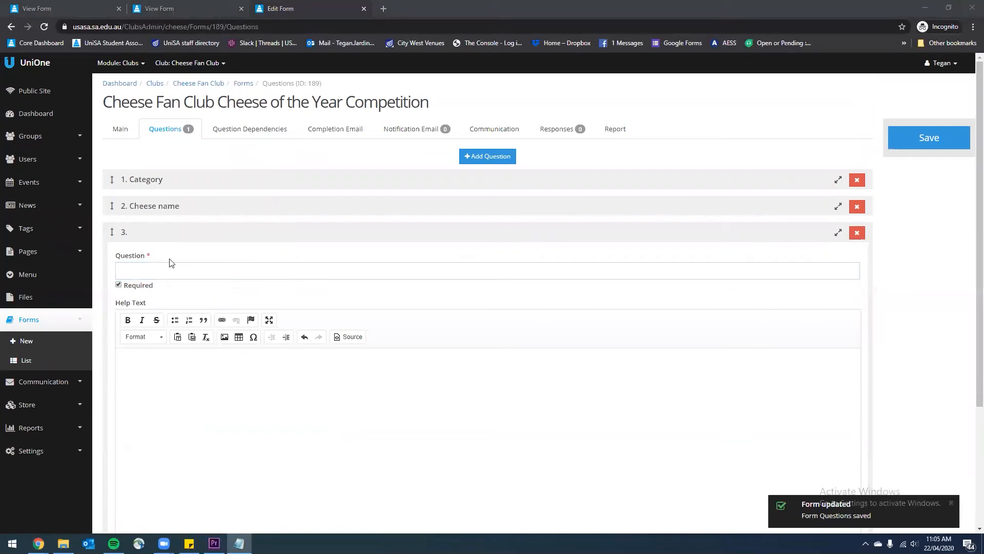
{"action": "left_click", "coordinate": [189, 266]}
{"action": "type", "text": "Upload a Picture of your nominated Cheese"}
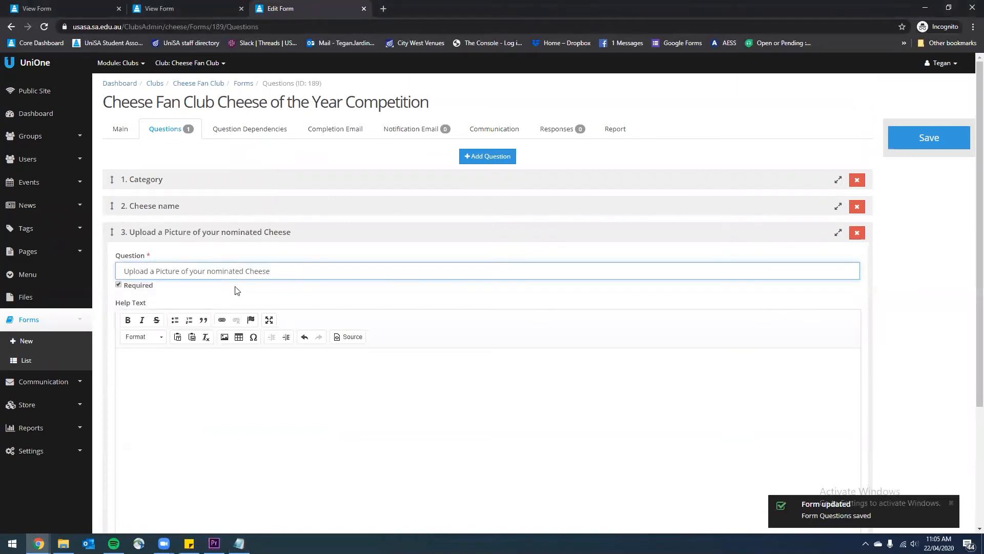
{"action": "left_click", "coordinate": [319, 386]}
{"action": "scroll", "coordinate": [322, 375], "scroll_direction": "down", "scroll_amount": 1}
{"action": "scroll", "coordinate": [322, 375], "scroll_direction": "down", "scroll_amount": 1}
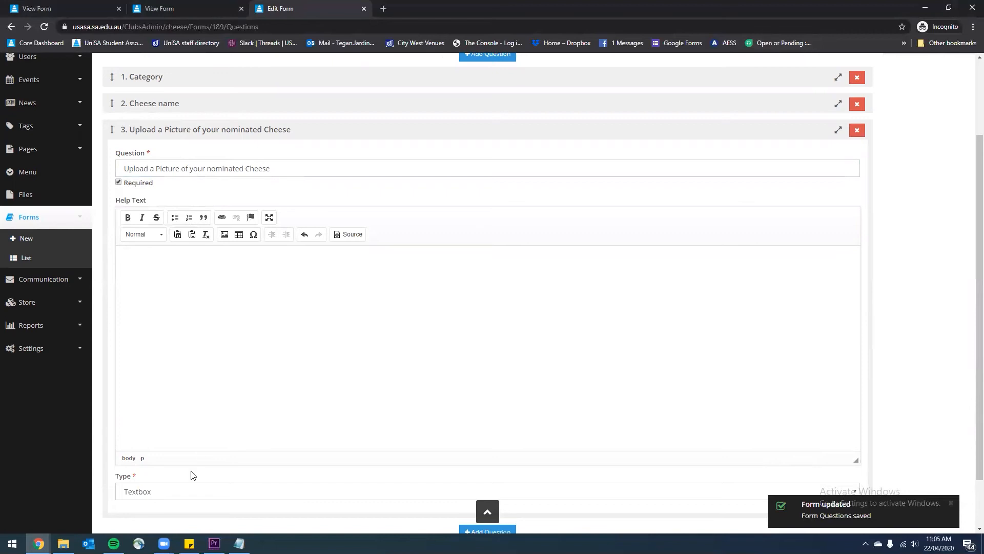
{"action": "left_click", "coordinate": [172, 494]}
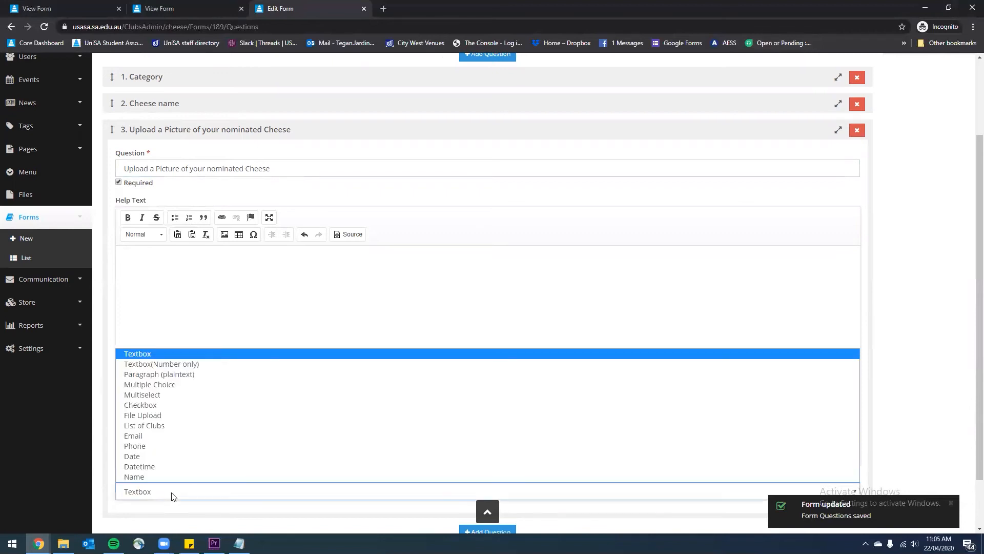
{"action": "left_click", "coordinate": [169, 419]}
{"action": "scroll", "coordinate": [264, 397], "scroll_direction": "down", "scroll_amount": 1}
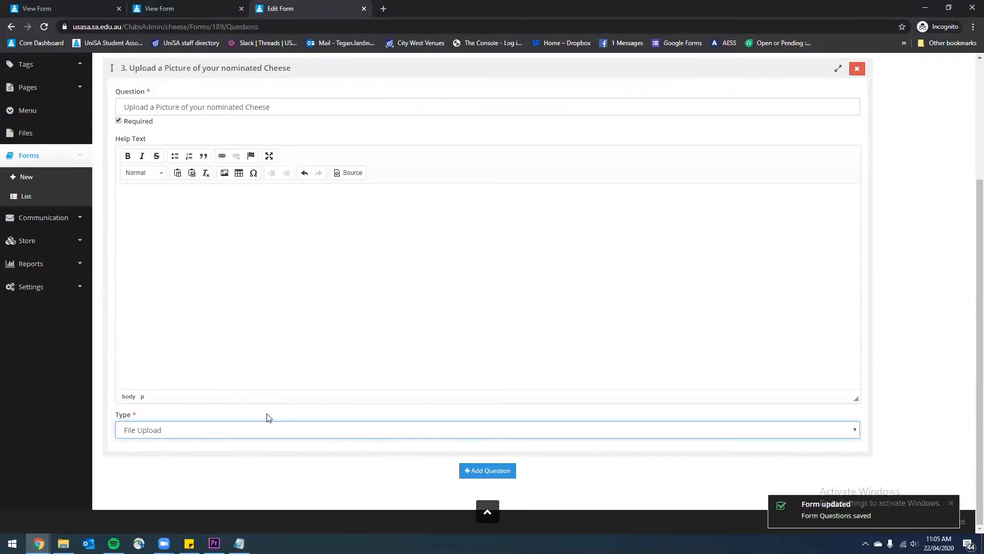
{"action": "left_click", "coordinate": [482, 470]}
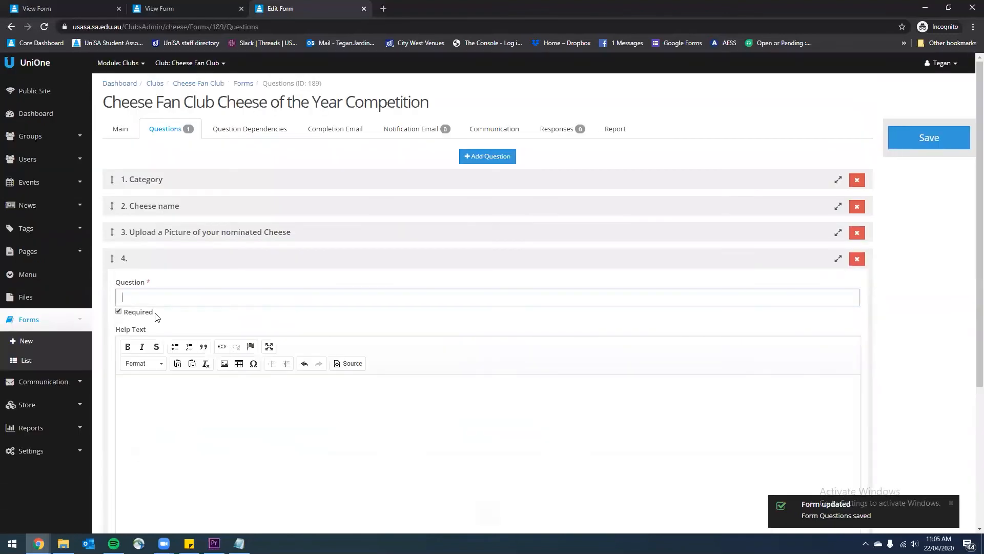
Make question 4 a Paragraph (plaintext) asking why the nominated cheese deserves to win; add question 5
{"action": "type", "text": "Describe"}
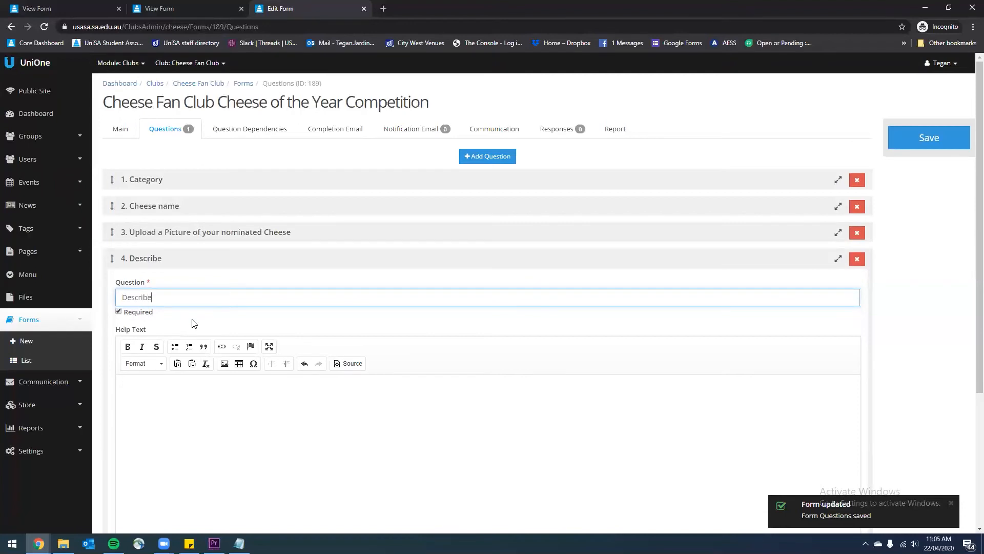
{"action": "type", "text": " your nominated che"}
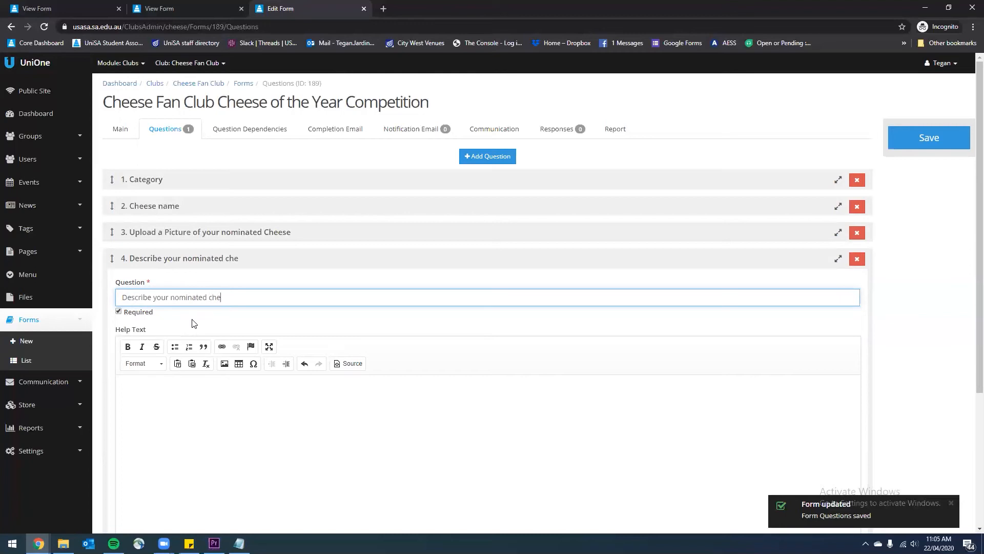
{"action": "type", "text": "ese and tell us why"}
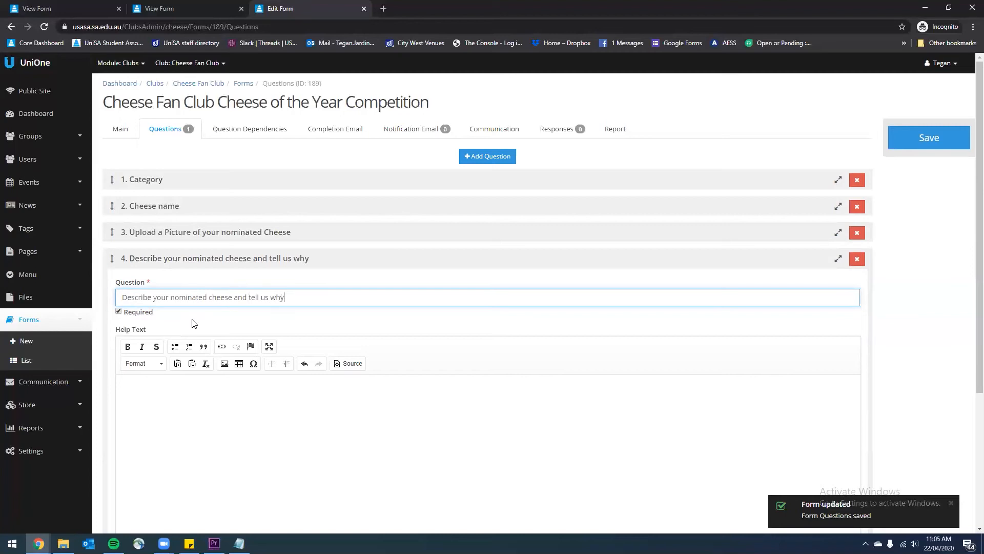
{"action": "type", "text": " it derve"}
{"action": "key", "text": "BackSpace"}
{"action": "type", "text": "eserves to win"}
{"action": "scroll", "coordinate": [359, 352], "scroll_direction": "down", "scroll_amount": 3}
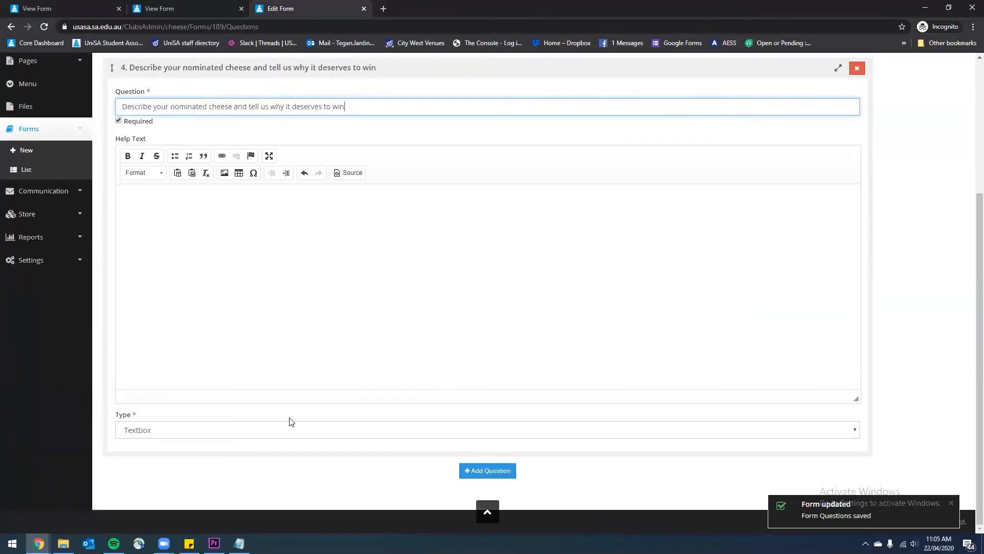
{"action": "left_click", "coordinate": [224, 431]}
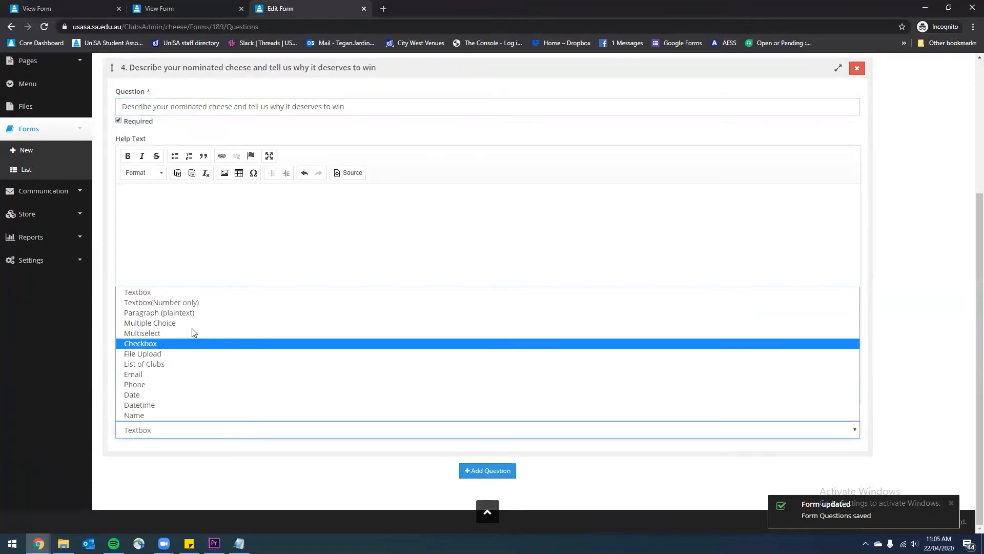
{"action": "left_click", "coordinate": [192, 314]}
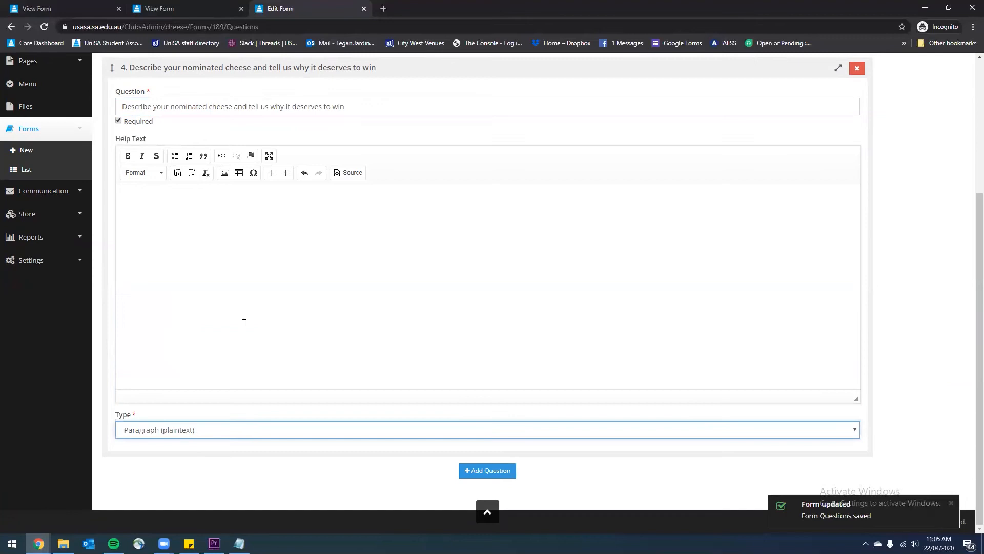
{"action": "left_click", "coordinate": [504, 476]}
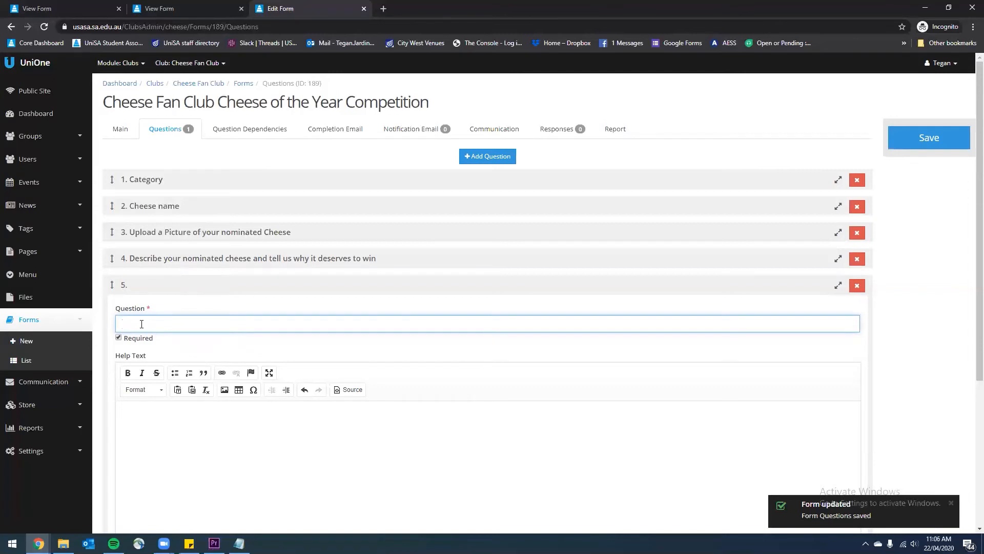
Enter 'Email Address' as question 5's wording
{"action": "scroll", "coordinate": [141, 323], "scroll_direction": "down", "scroll_amount": 4}
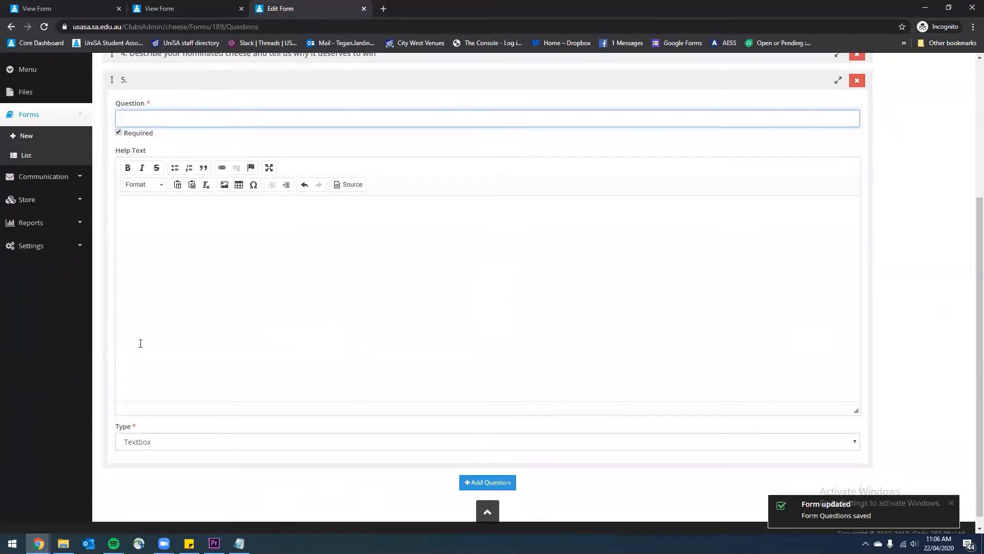
{"action": "scroll", "coordinate": [141, 343], "scroll_direction": "up", "scroll_amount": 1}
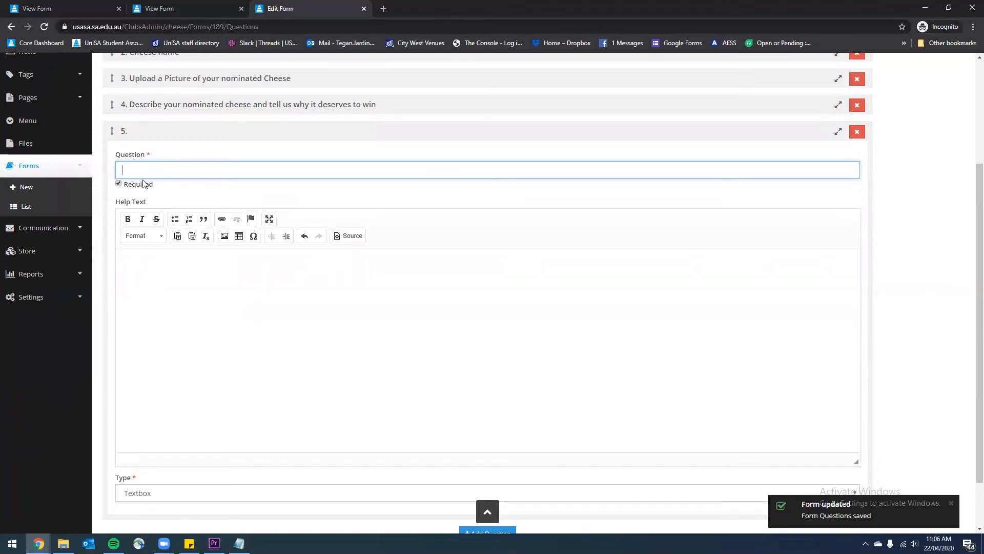
{"action": "scroll", "coordinate": [145, 183], "scroll_direction": "up", "scroll_amount": 1}
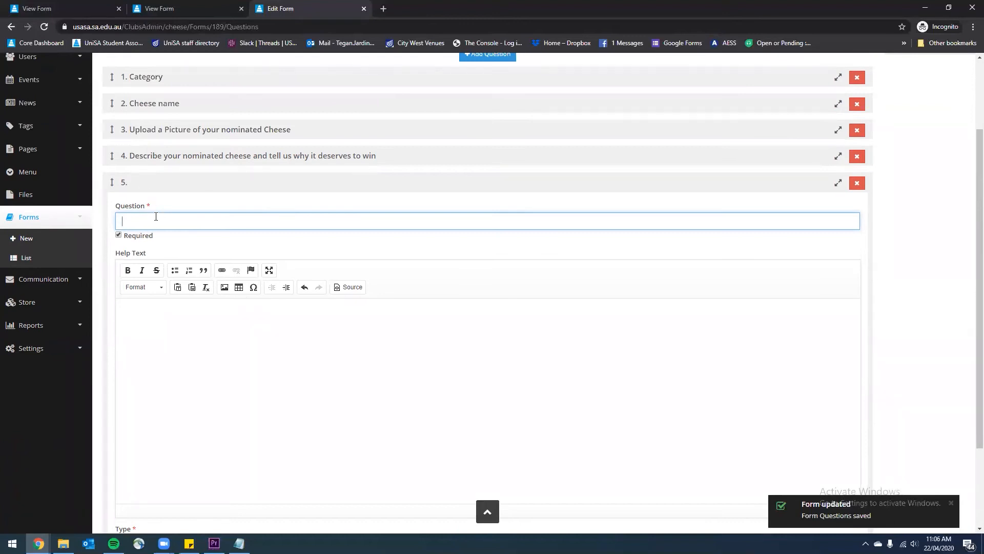
{"action": "type", "text": "e"}
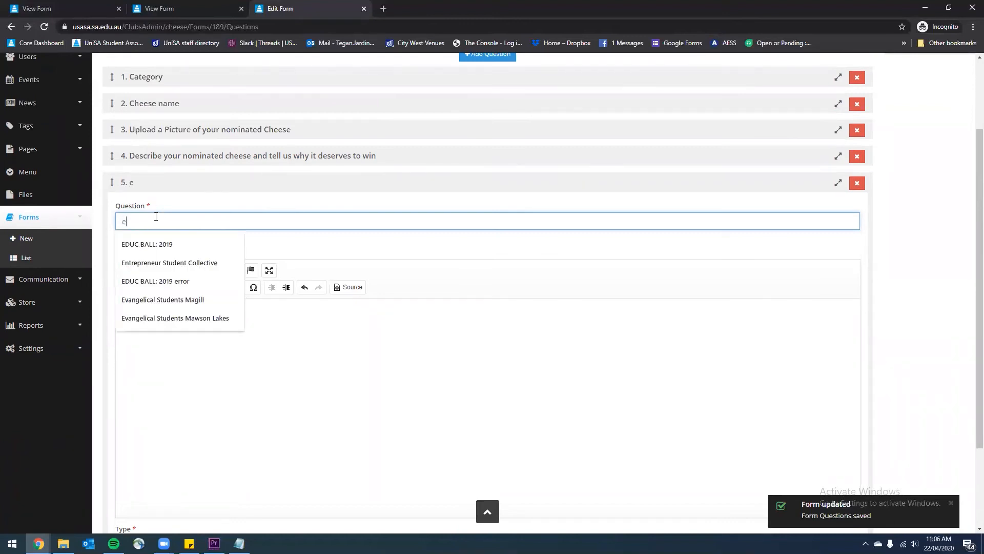
{"action": "key", "text": "BackSpace"}
{"action": "type", "text": "Email adt"}
{"action": "key", "text": "BackSpace"}
{"action": "key", "text": "BackSpace"}
{"action": "key", "text": "BackSpace"}
{"action": "type", "text": "Ad"}
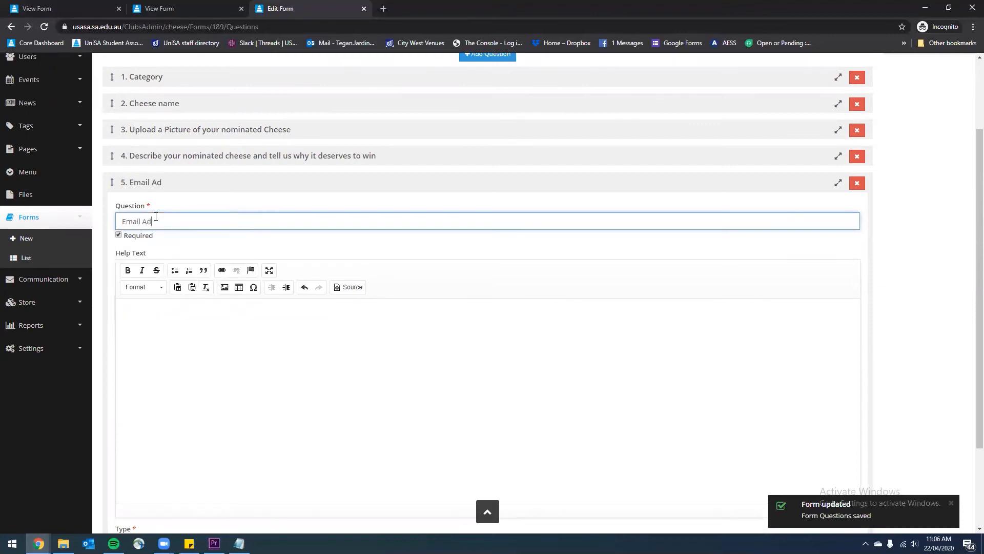
{"action": "type", "text": "ress"}
{"action": "left_click", "coordinate": [152, 221]}
{"action": "type", "text": "d"}
Set question 5 to Email type, use it for completion email and communication, and save
{"action": "scroll", "coordinate": [287, 308], "scroll_direction": "down", "scroll_amount": 3}
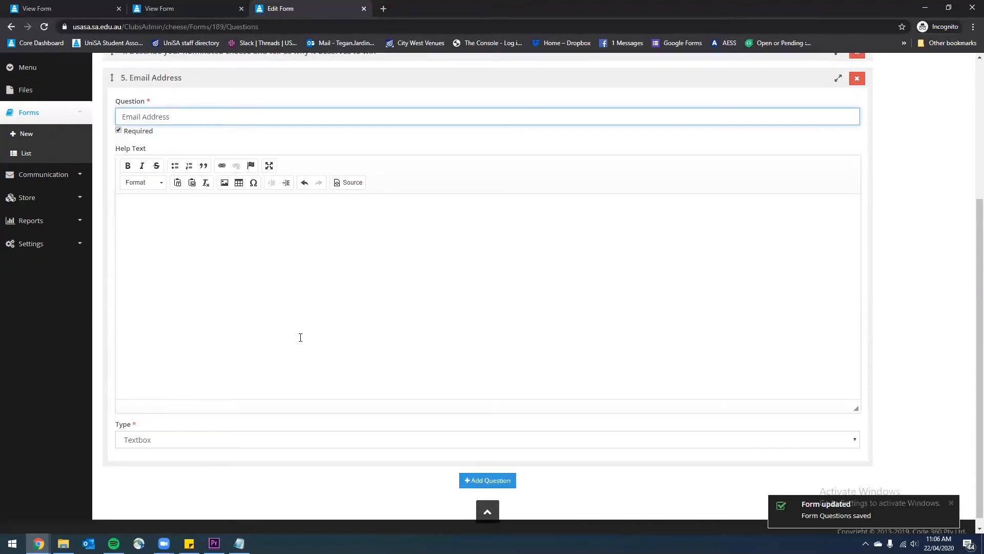
{"action": "left_click", "coordinate": [166, 428]}
{"action": "left_click", "coordinate": [166, 428]}
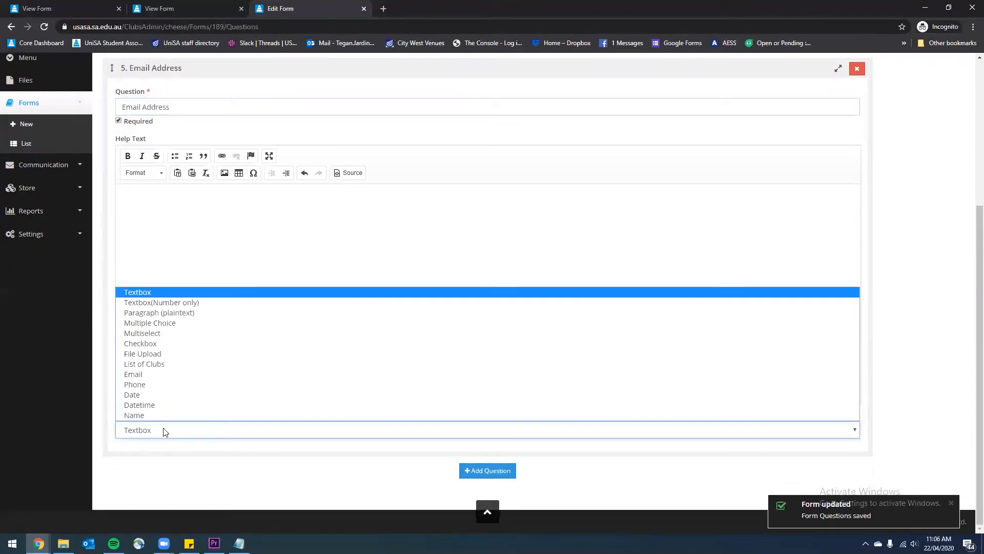
{"action": "left_click", "coordinate": [155, 384]}
{"action": "left_click", "coordinate": [119, 449]}
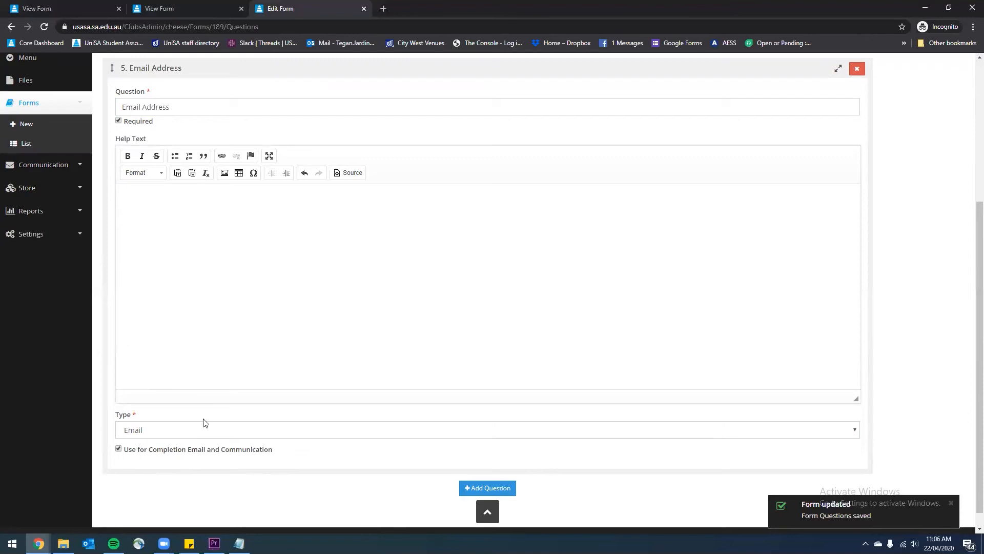
{"action": "scroll", "coordinate": [493, 411], "scroll_direction": "up", "scroll_amount": 4}
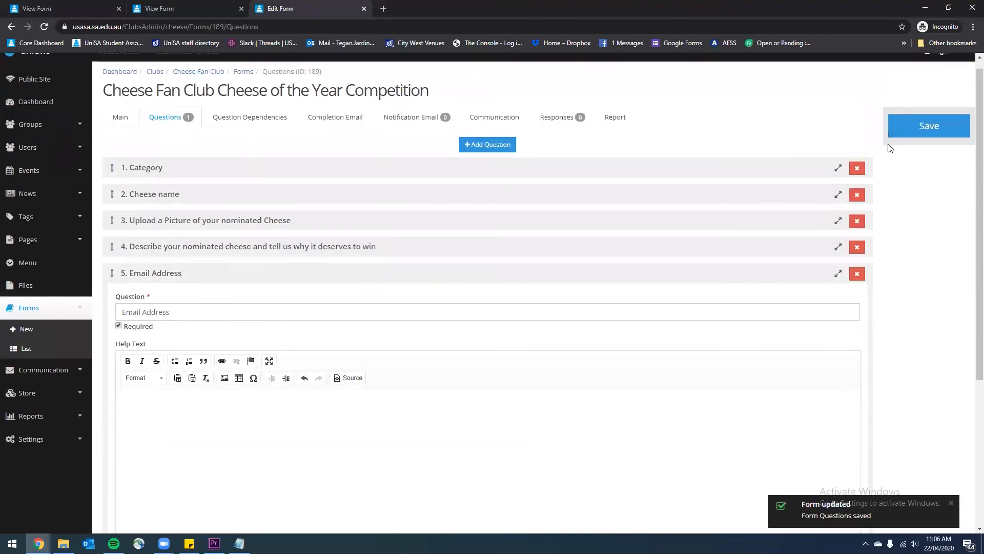
{"action": "left_click", "coordinate": [924, 123]}
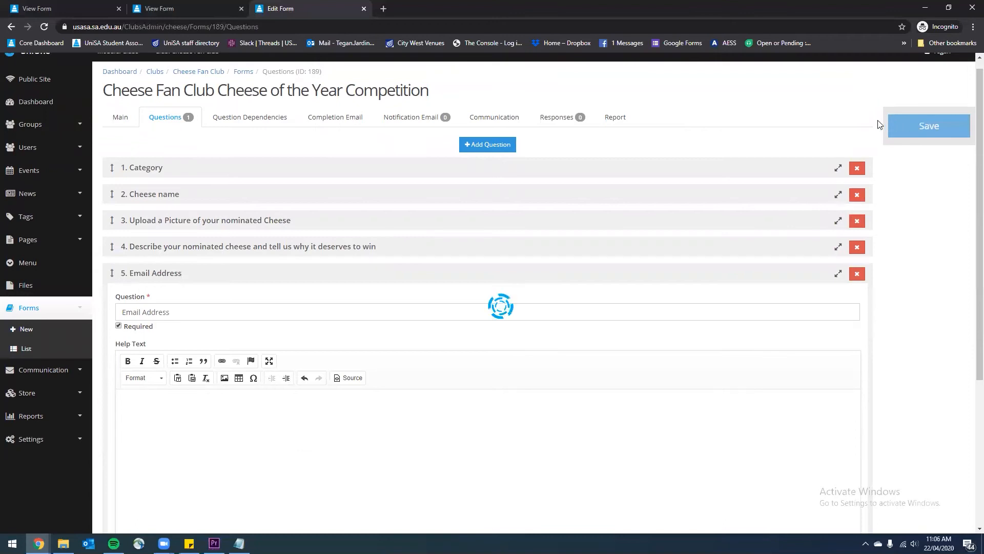
Add a dependency on question 3: Category equals Cheese of the Year, then save
{"action": "left_click", "coordinate": [256, 116]}
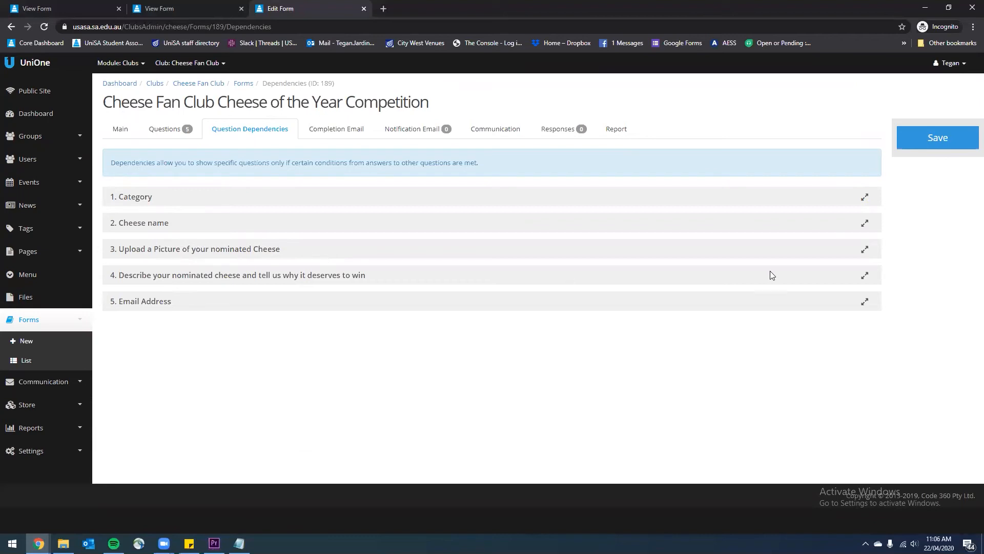
{"action": "left_click", "coordinate": [865, 251]}
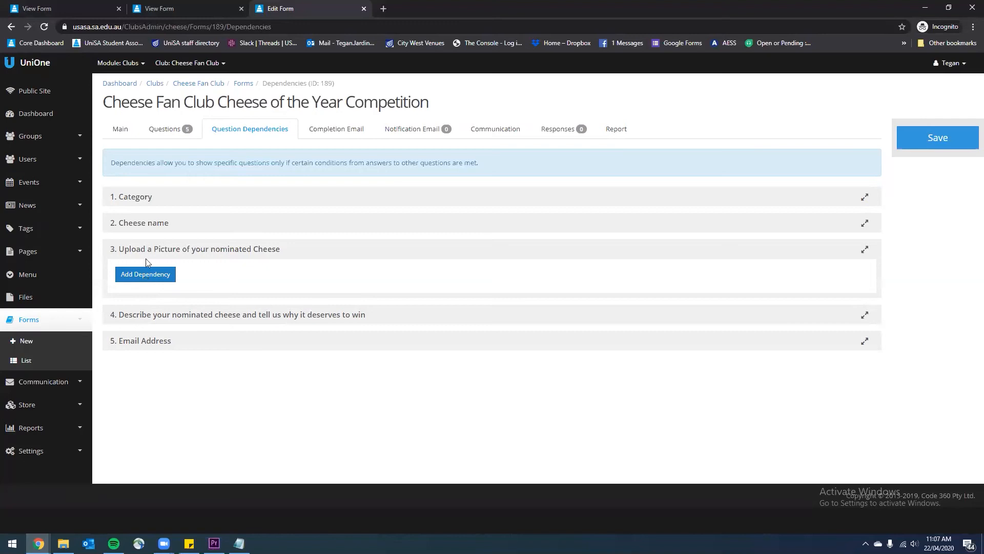
{"action": "left_click", "coordinate": [143, 277]}
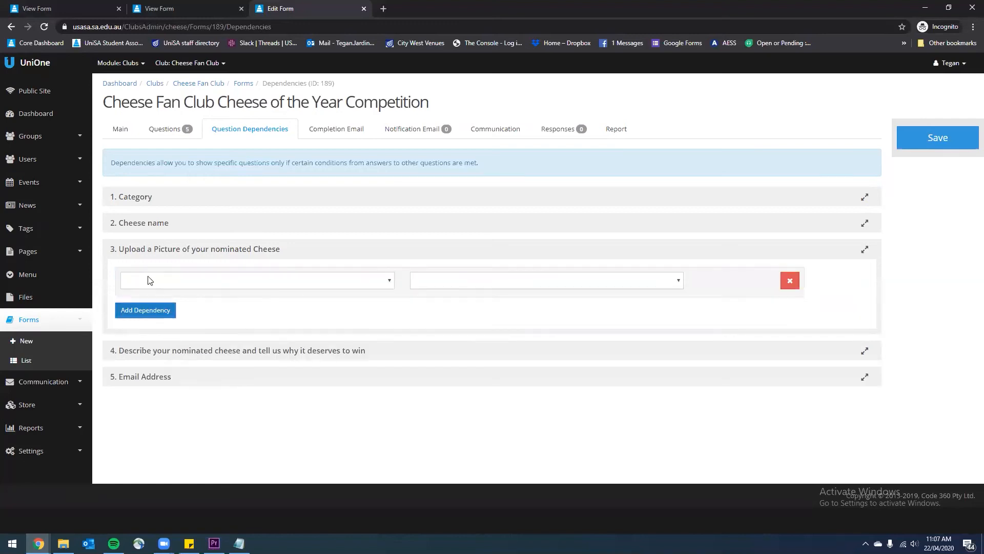
{"action": "left_click", "coordinate": [149, 280]}
{"action": "left_click", "coordinate": [154, 304]}
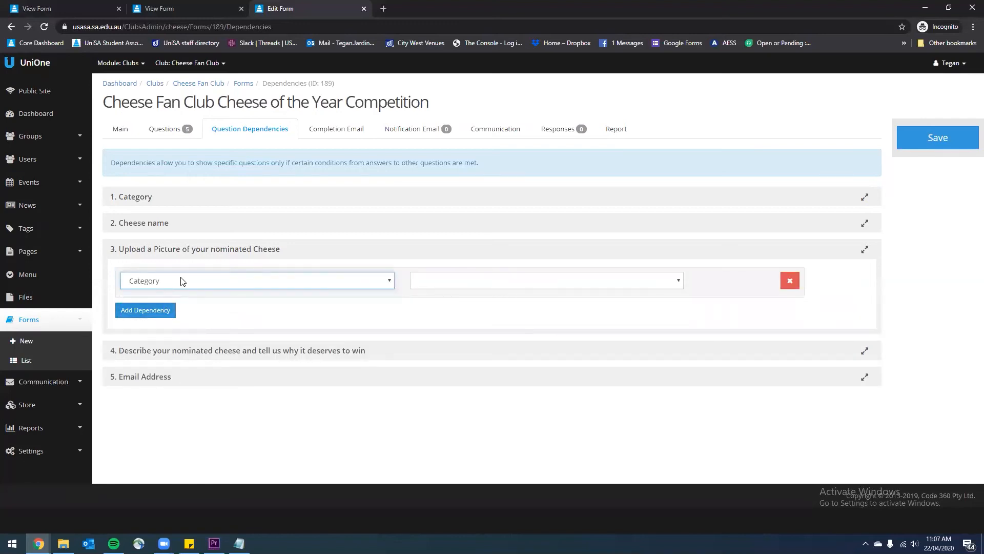
{"action": "left_click", "coordinate": [418, 285]}
{"action": "left_click", "coordinate": [423, 304]}
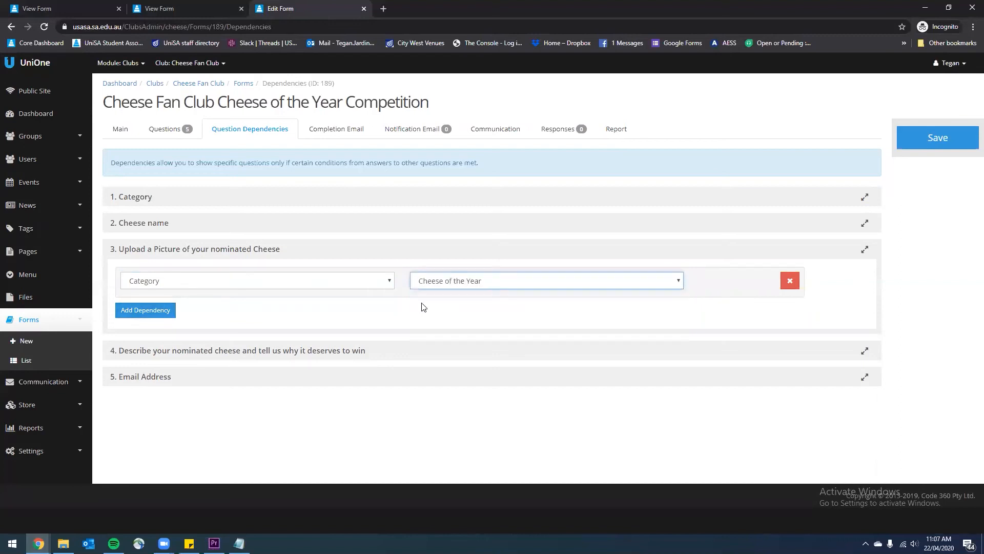
{"action": "left_click", "coordinate": [448, 380]}
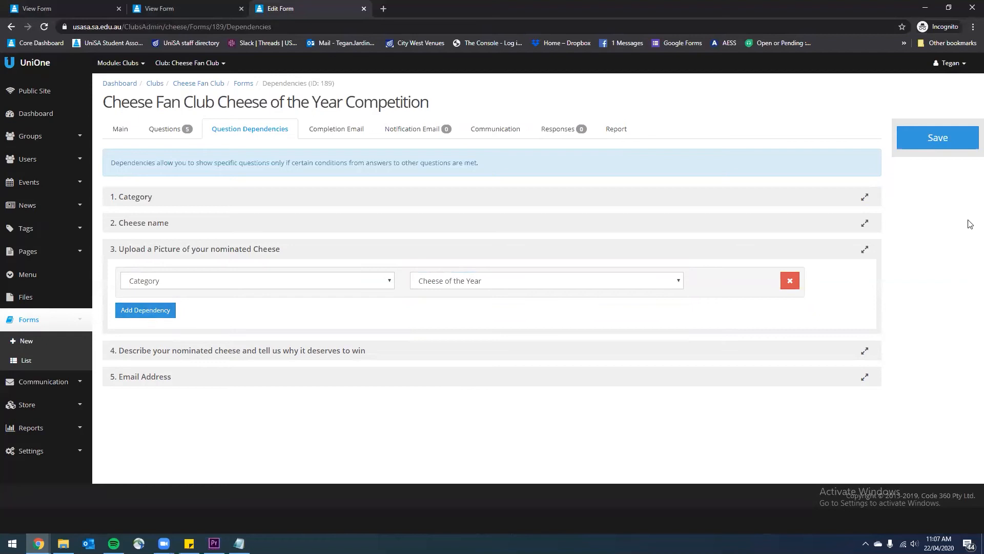
{"action": "left_click", "coordinate": [951, 141]}
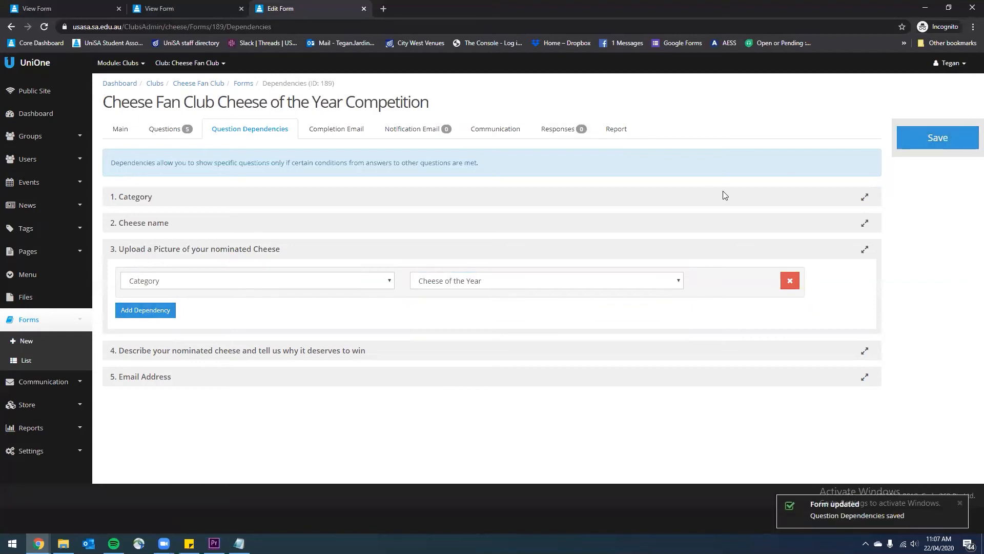
Open Completion Email and leave 'Automatically send completion email' unticked, staying on the page
{"action": "left_click", "coordinate": [336, 129]}
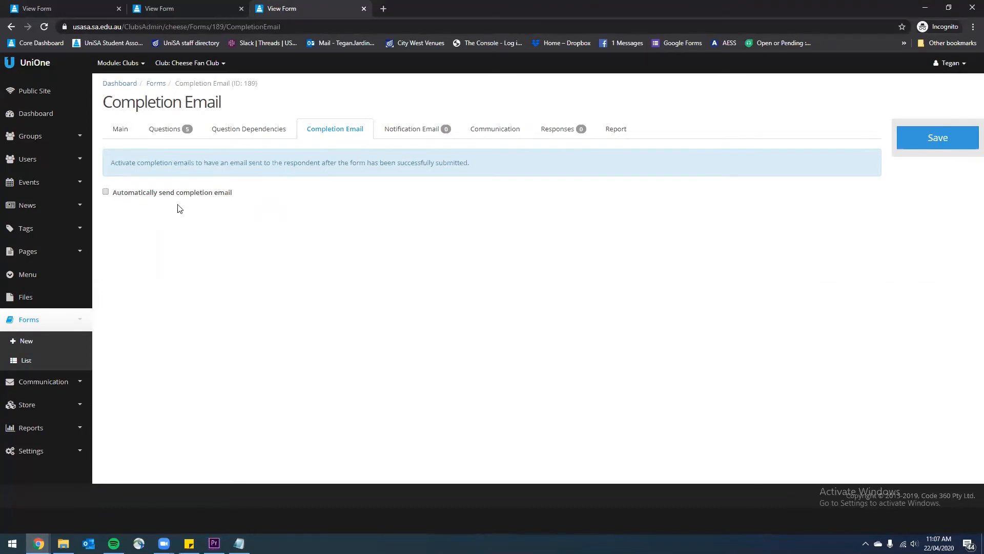
{"action": "left_click", "coordinate": [169, 193]}
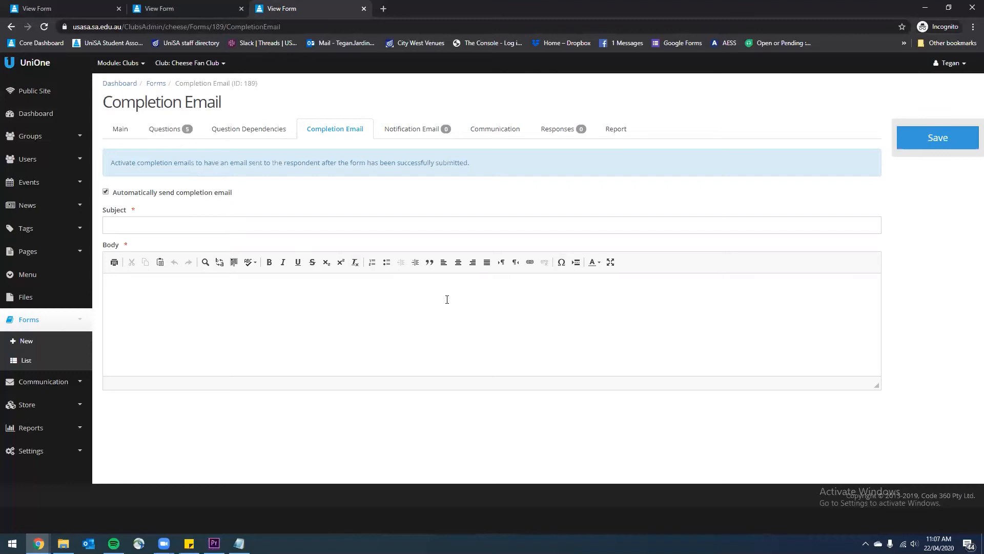
{"action": "left_click", "coordinate": [193, 198]}
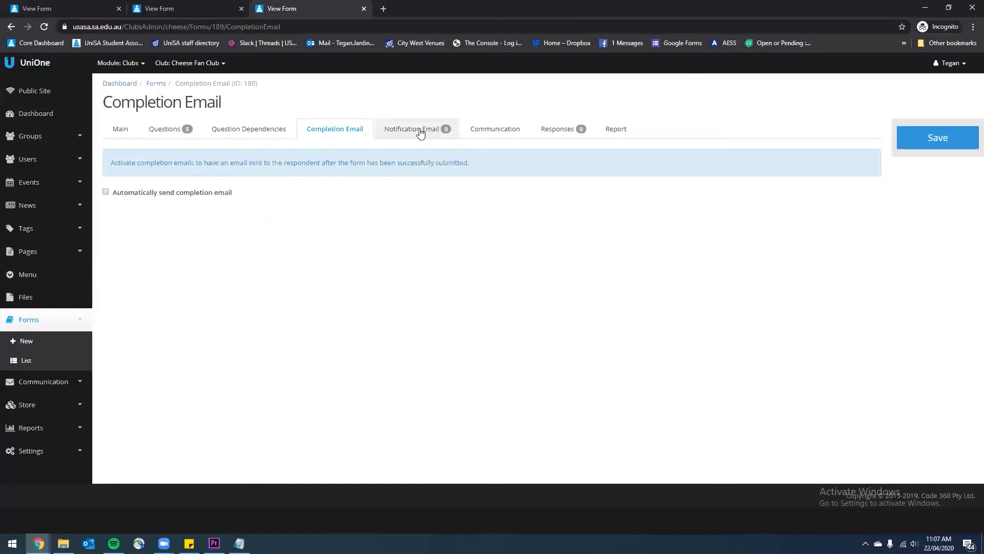
{"action": "left_click", "coordinate": [590, 87]}
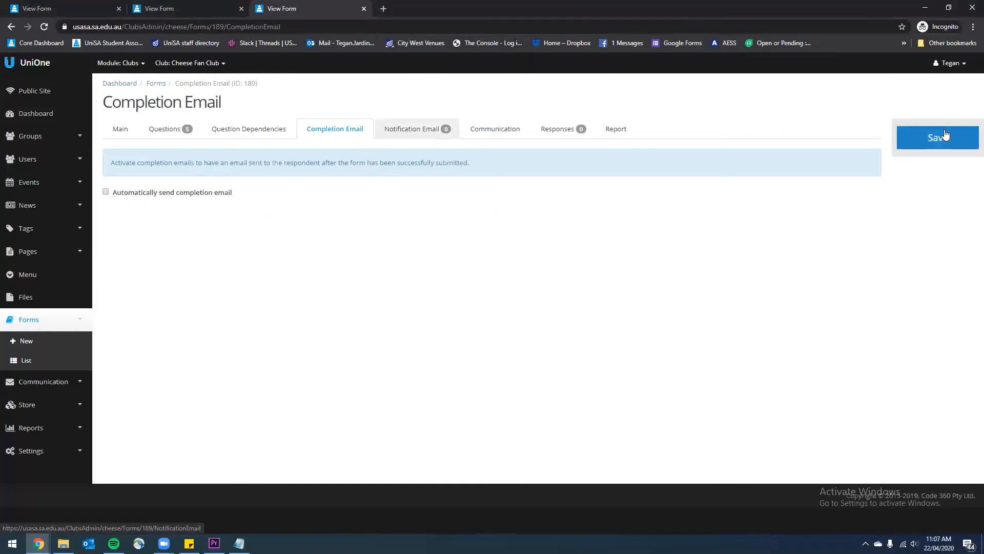
{"action": "left_click", "coordinate": [399, 129]}
Leave the completion email page and add the recipient e-mail address as the form's notification recipient
{"action": "left_click", "coordinate": [543, 101]}
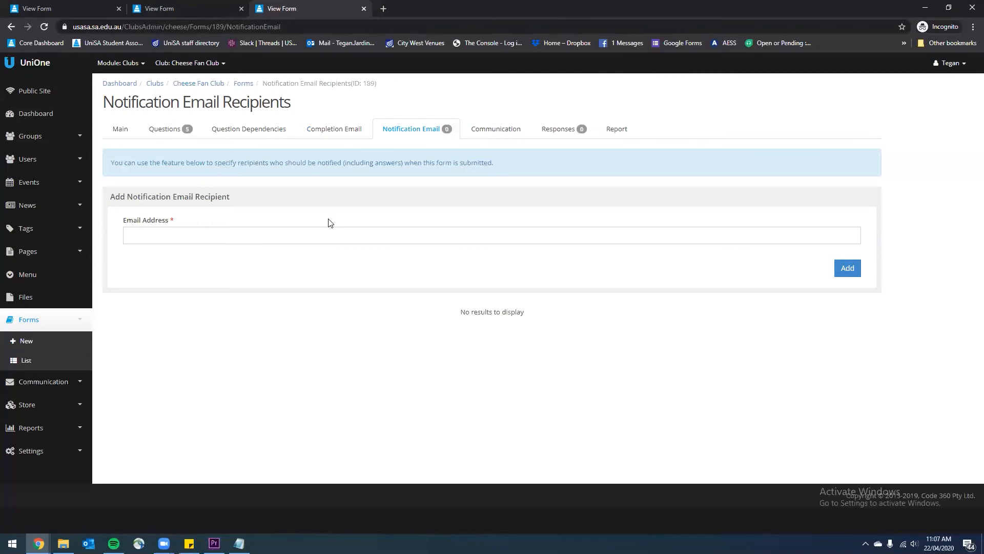
{"action": "left_click", "coordinate": [197, 235]}
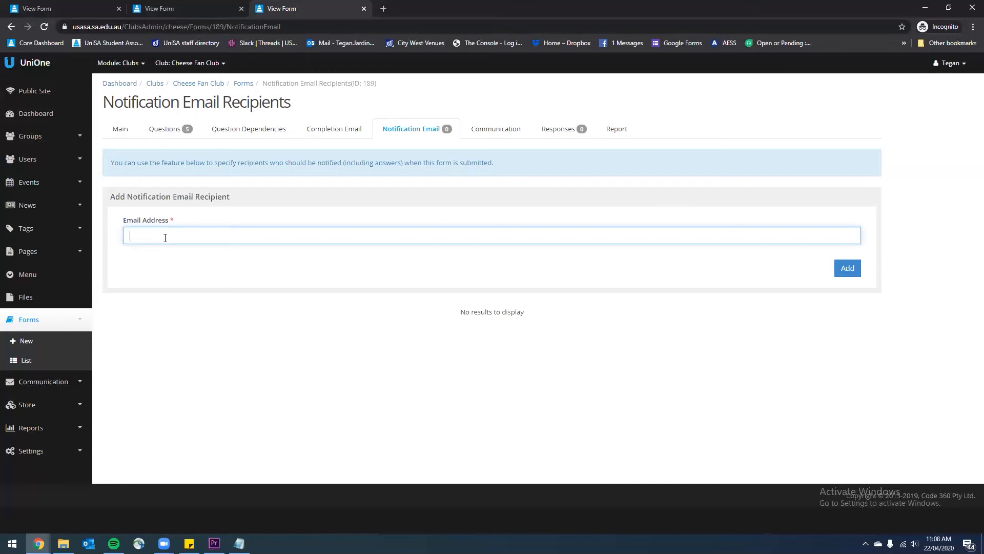
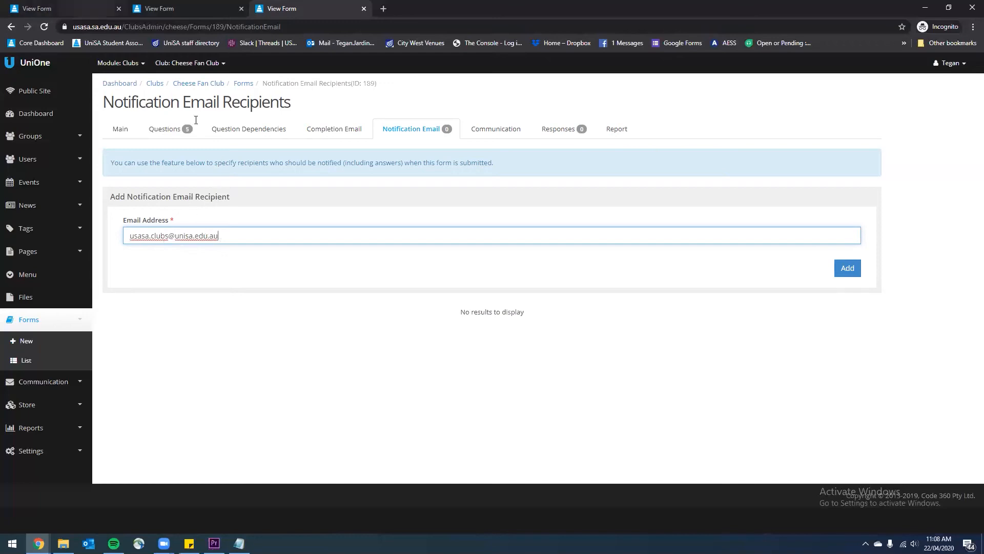
{"action": "left_click", "coordinate": [262, 252]}
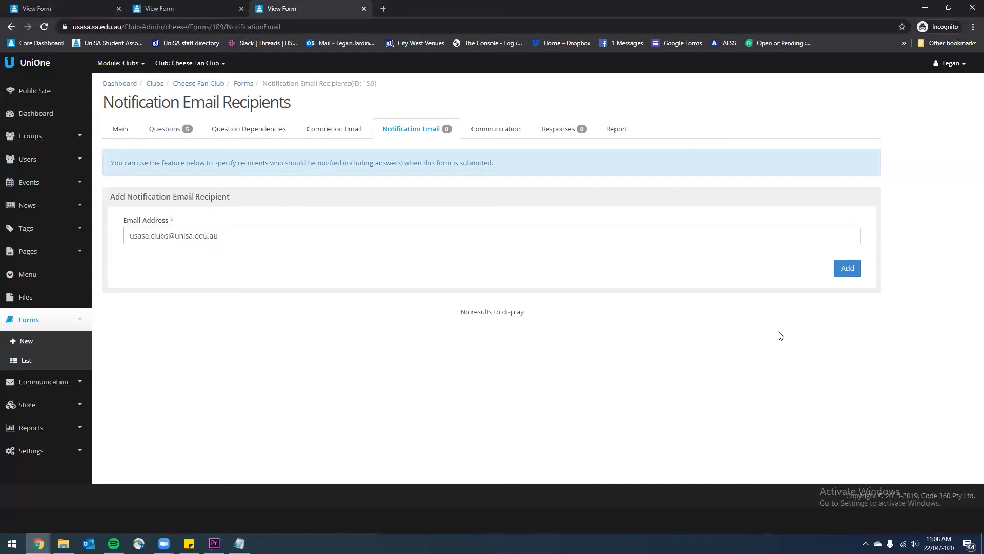
{"action": "left_click", "coordinate": [851, 272]}
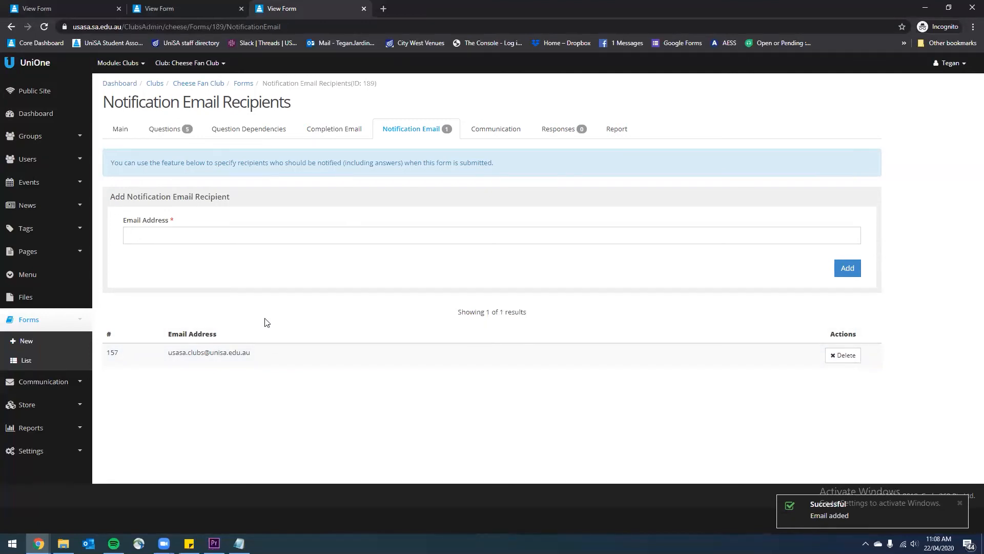
{"action": "left_click", "coordinate": [223, 229]}
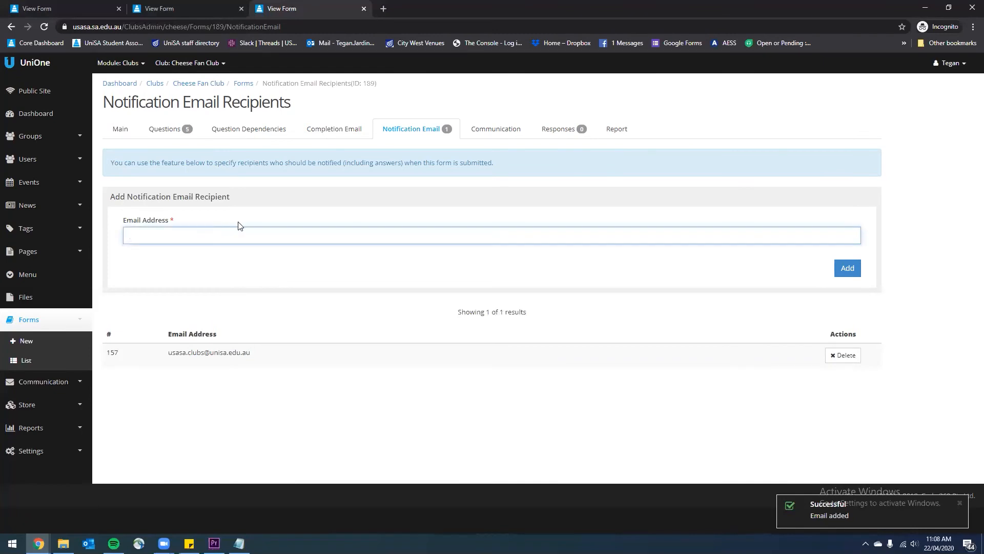
Review the form's Communication, Responses and Report pages, then go back to Main settings
{"action": "left_click", "coordinate": [480, 131]}
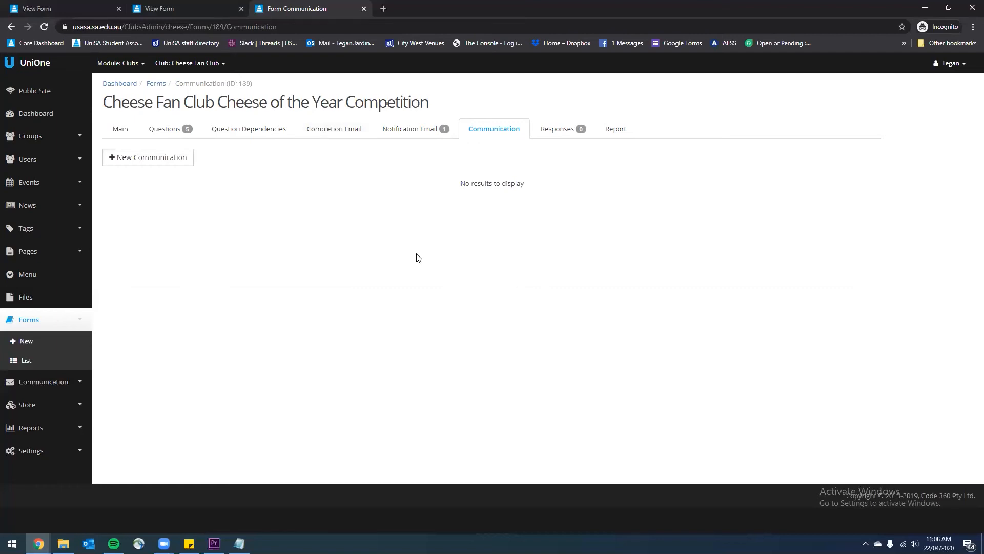
{"action": "left_click", "coordinate": [540, 132]}
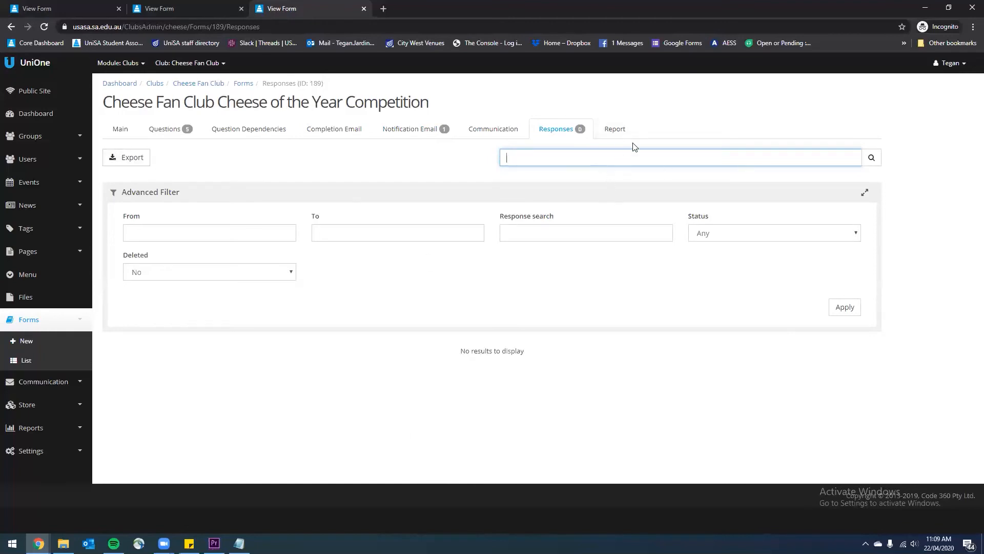
{"action": "left_click", "coordinate": [622, 133]}
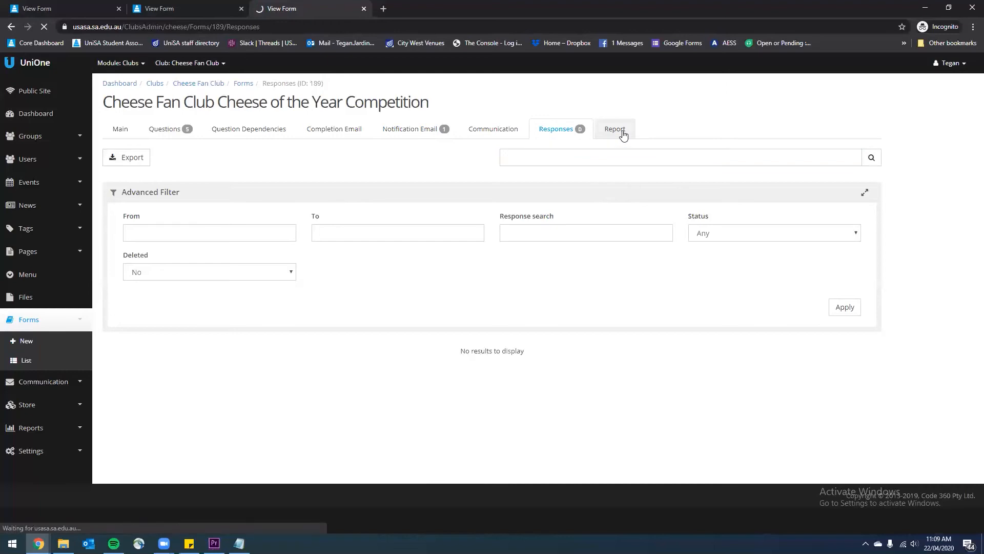
{"action": "scroll", "coordinate": [435, 295], "scroll_direction": "down", "scroll_amount": 4}
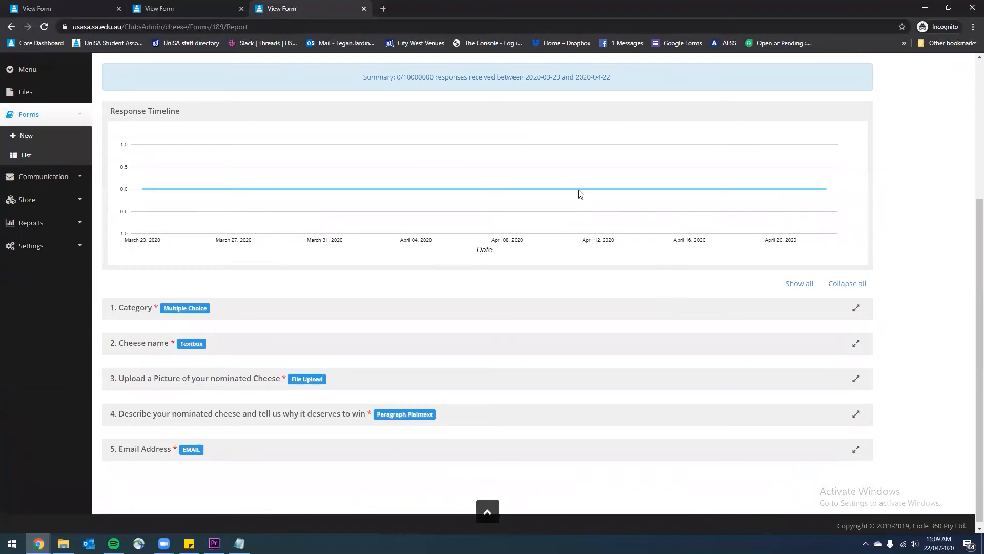
{"action": "scroll", "coordinate": [579, 193], "scroll_direction": "up", "scroll_amount": 1}
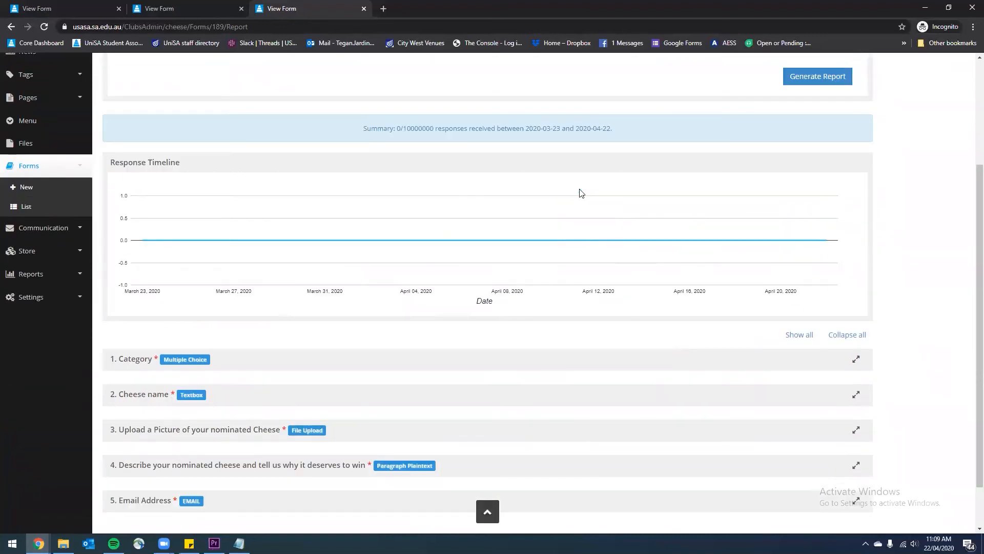
{"action": "scroll", "coordinate": [580, 193], "scroll_direction": "up", "scroll_amount": 3}
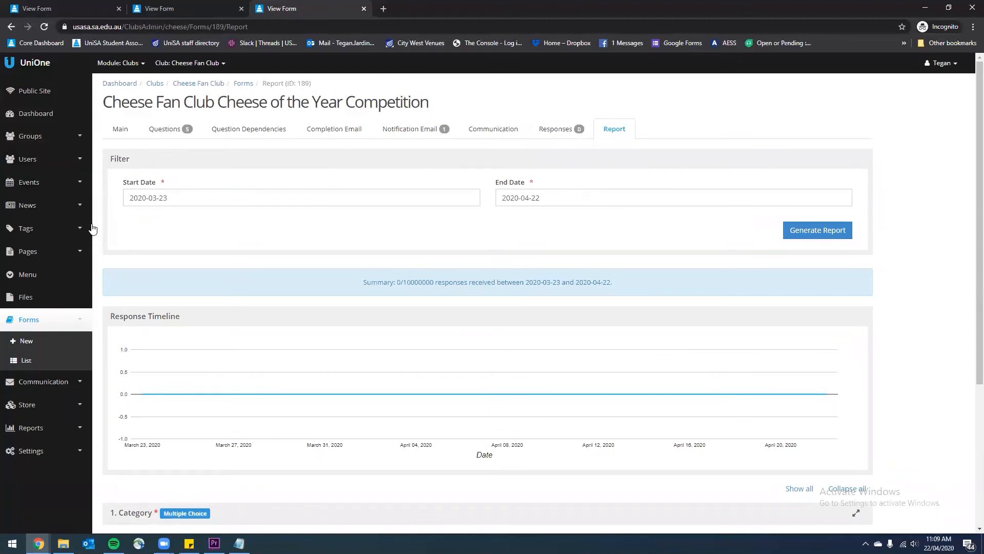
{"action": "left_click", "coordinate": [121, 132]}
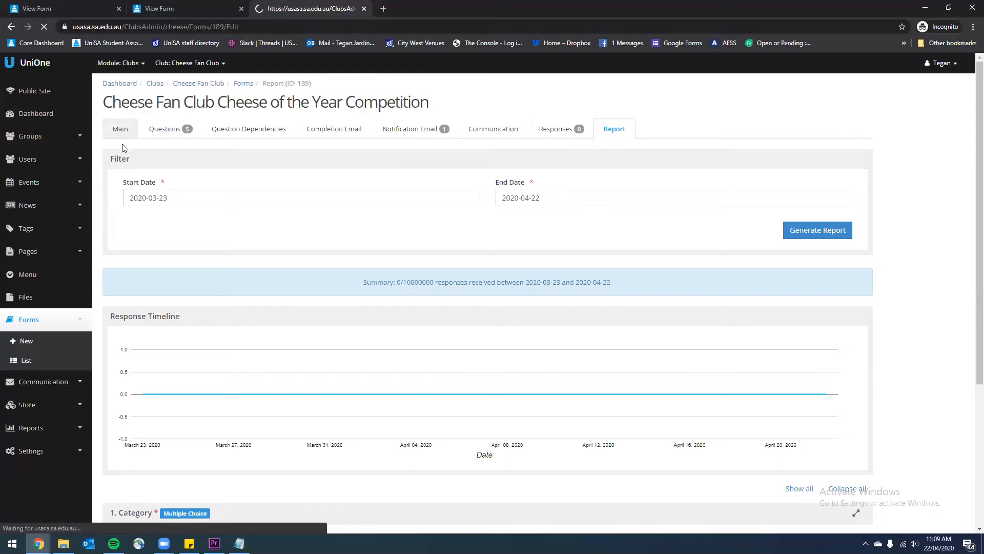
Copy the form's base web address from the friendly URL field
{"action": "left_click_drag", "start_coordinate": [263, 205], "coordinate": [97, 201]}
{"action": "left_click", "coordinate": [211, 214]}
{"action": "left_click", "coordinate": [271, 203]}
{"action": "left_click_drag", "start_coordinate": [260, 203], "coordinate": [172, 217]}
{"action": "right_click", "coordinate": [150, 212]}
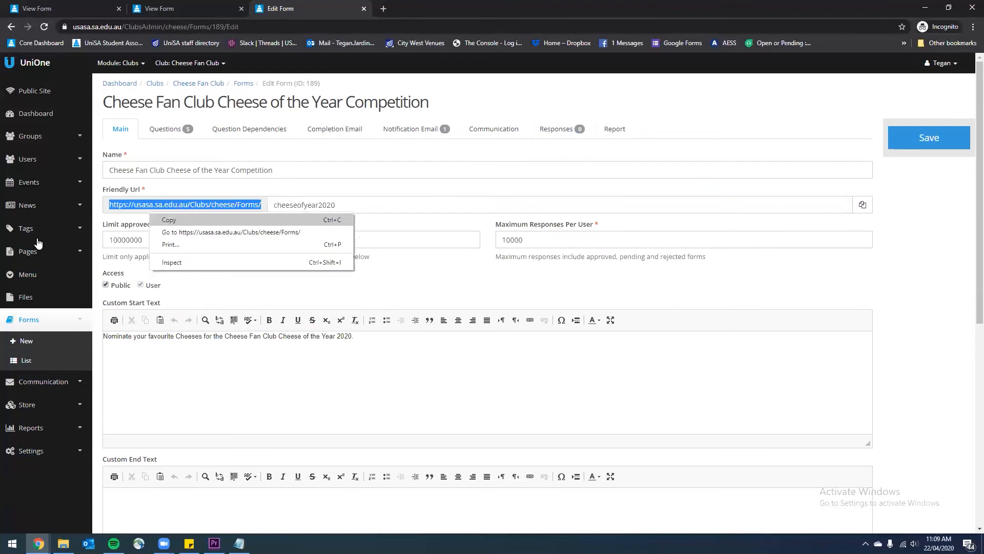
{"action": "left_click", "coordinate": [169, 220]}
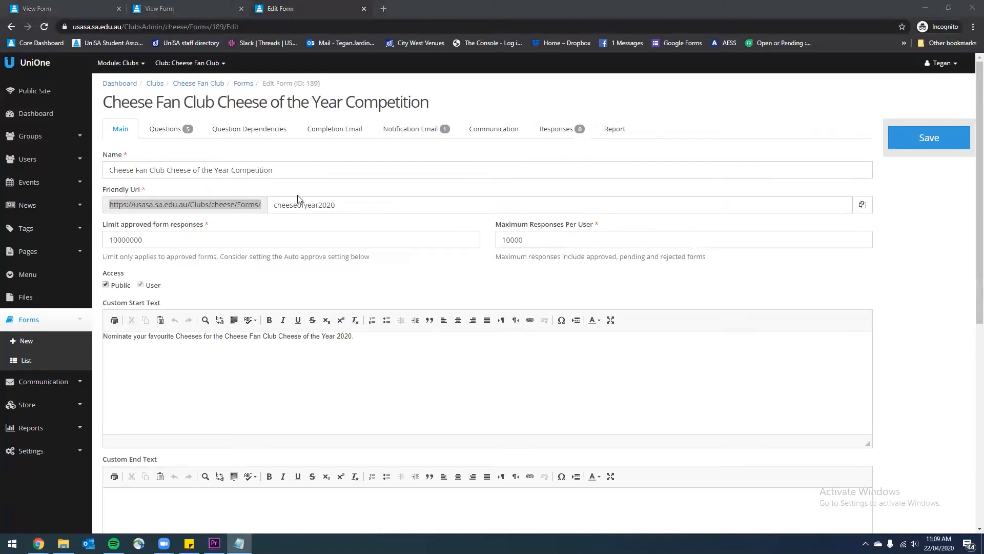
Save the form's Main settings with the friendly URL kept as cheeseofyear2020
{"action": "double_click", "coordinate": [350, 205]}
{"action": "right_click", "coordinate": [277, 205]}
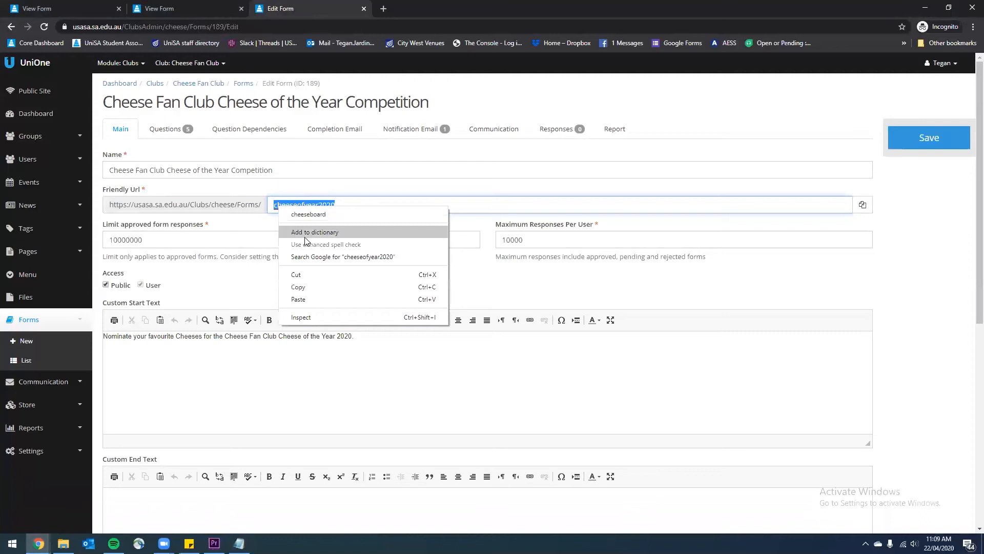
{"action": "left_click", "coordinate": [308, 275]}
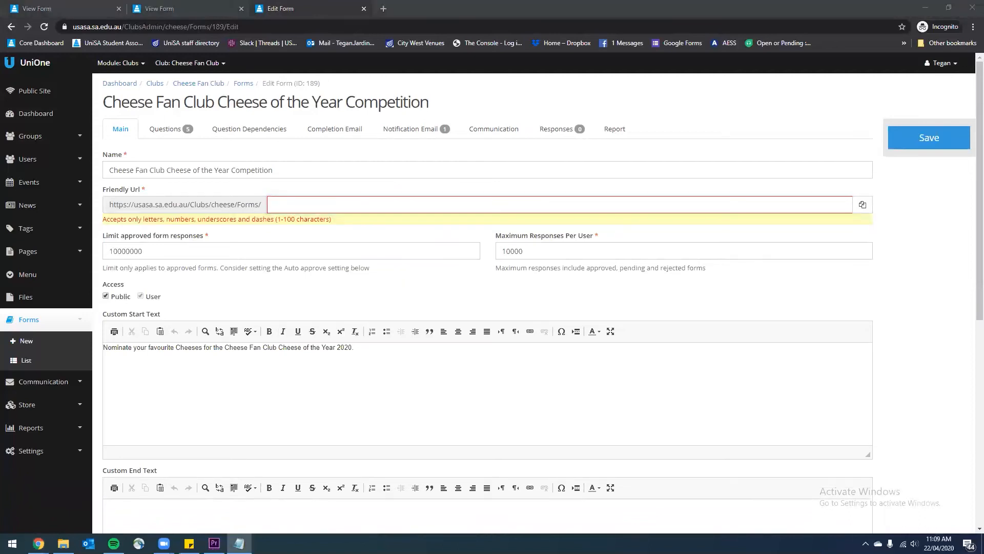
{"action": "key", "text": "ctrl+z"}
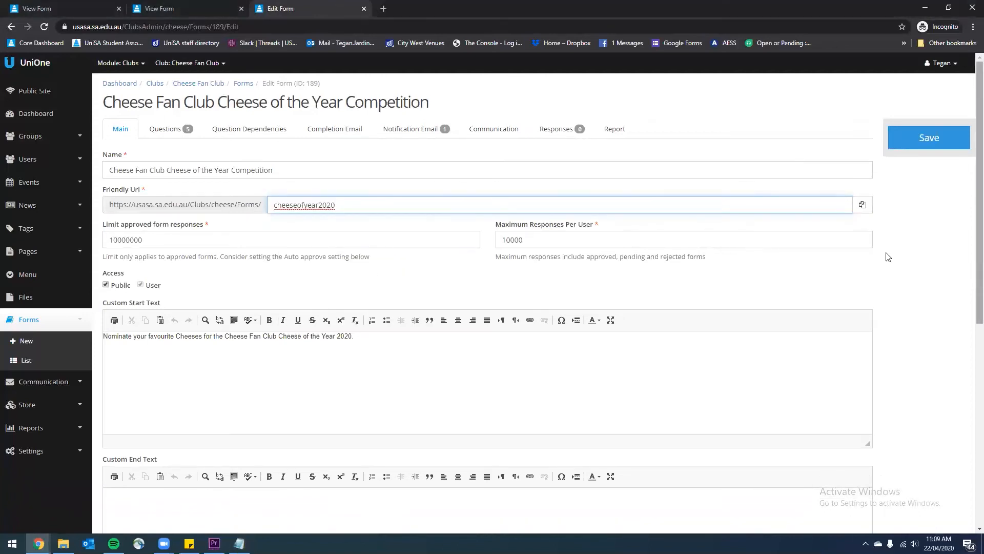
{"action": "left_click", "coordinate": [942, 147]}
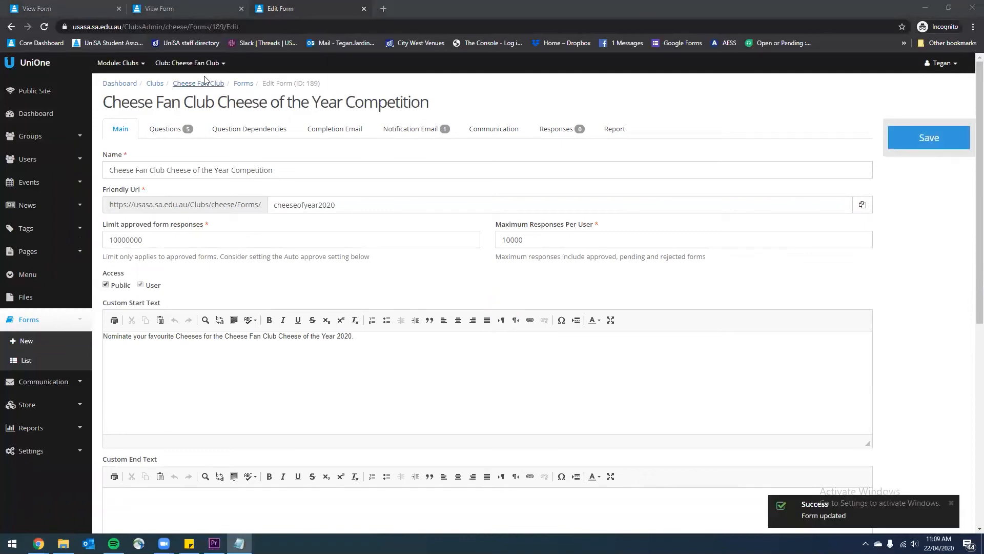
{"action": "left_click", "coordinate": [323, 15]}
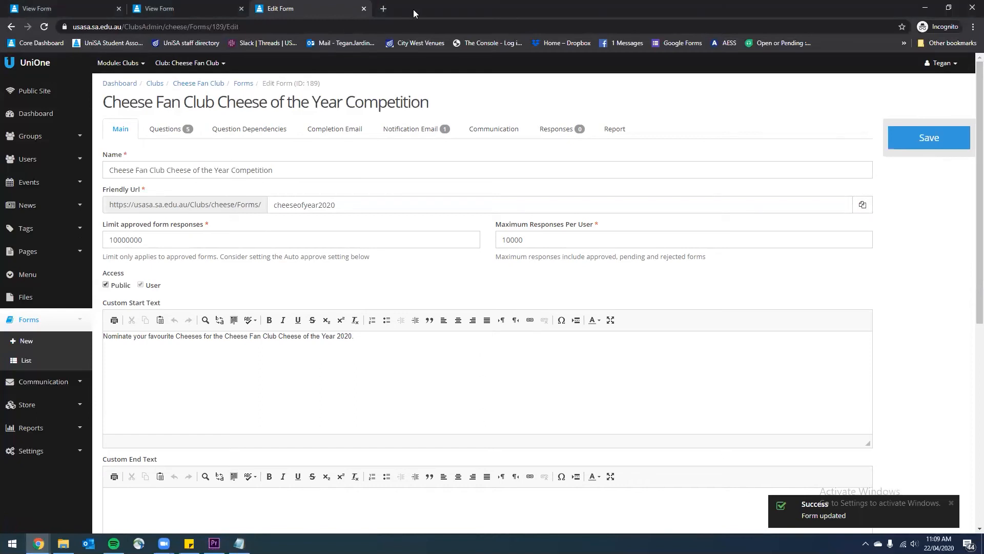
Load the public nomination form from the copied URL in a new private tab
{"action": "left_click", "coordinate": [383, 9]}
{"action": "key", "text": "ctrl+v"}
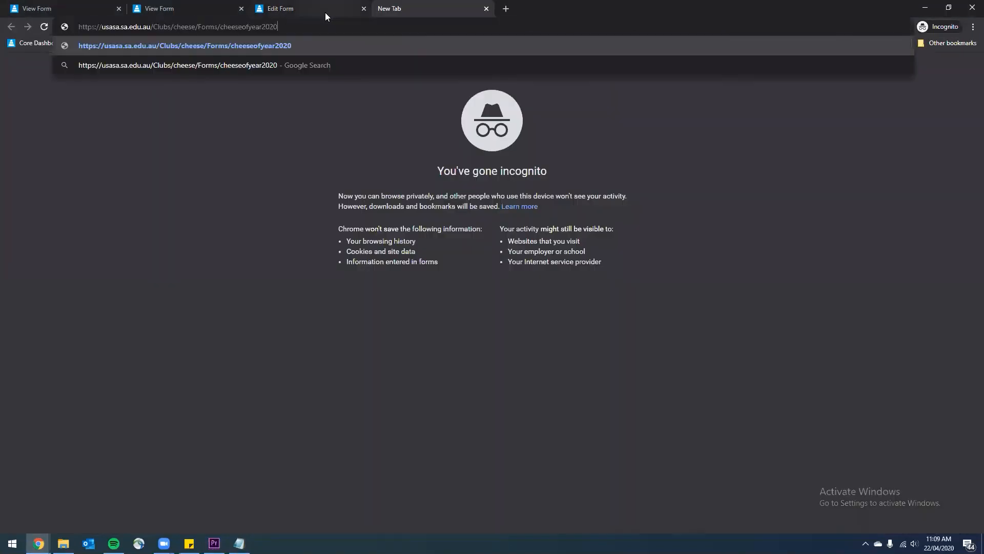
{"action": "key", "text": "Return"}
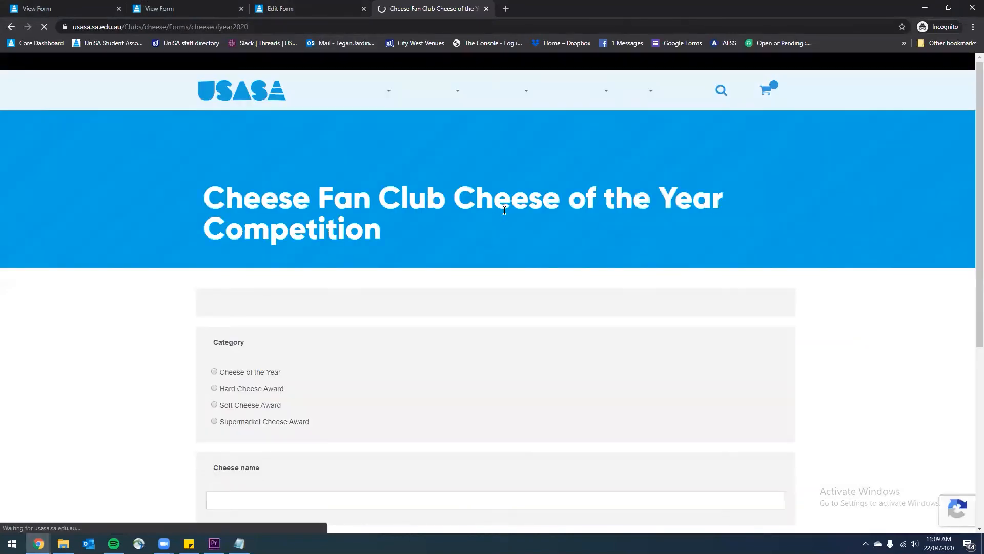
{"action": "scroll", "coordinate": [487, 195], "scroll_direction": "down", "scroll_amount": 5}
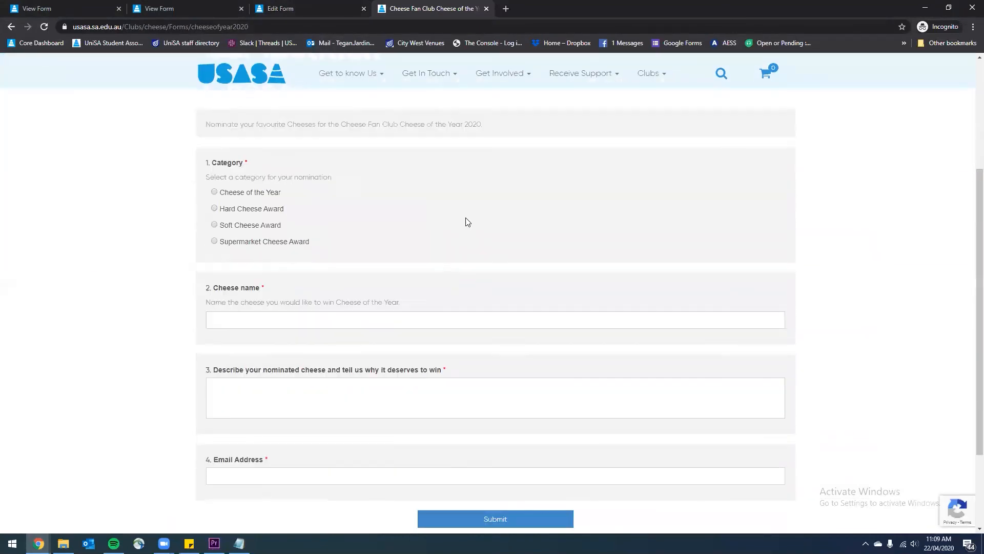
{"action": "scroll", "coordinate": [470, 220], "scroll_direction": "up", "scroll_amount": 2}
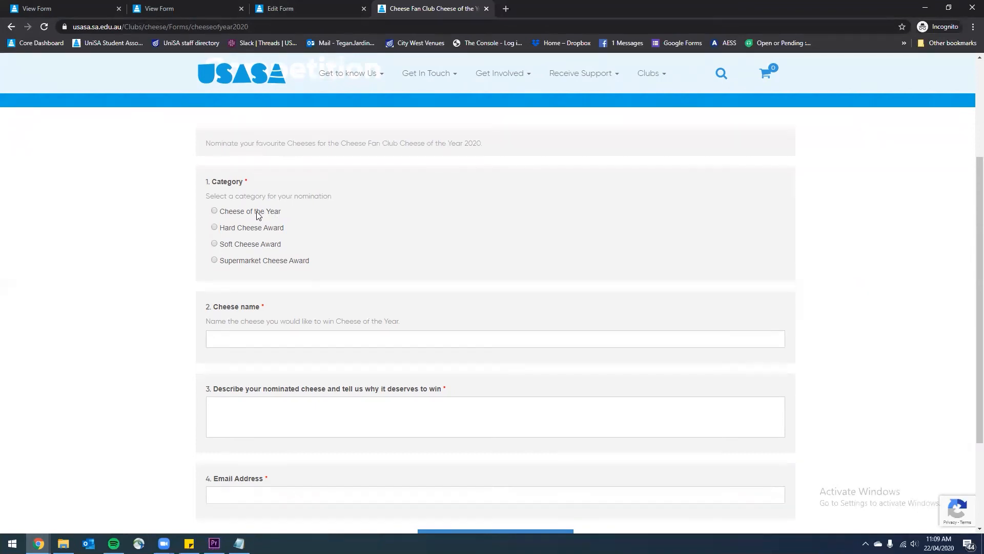
Submit a test nomination for Mersey Valley Classic under Hard Cheese Award, with description and e-mail
{"action": "left_click", "coordinate": [220, 209]}
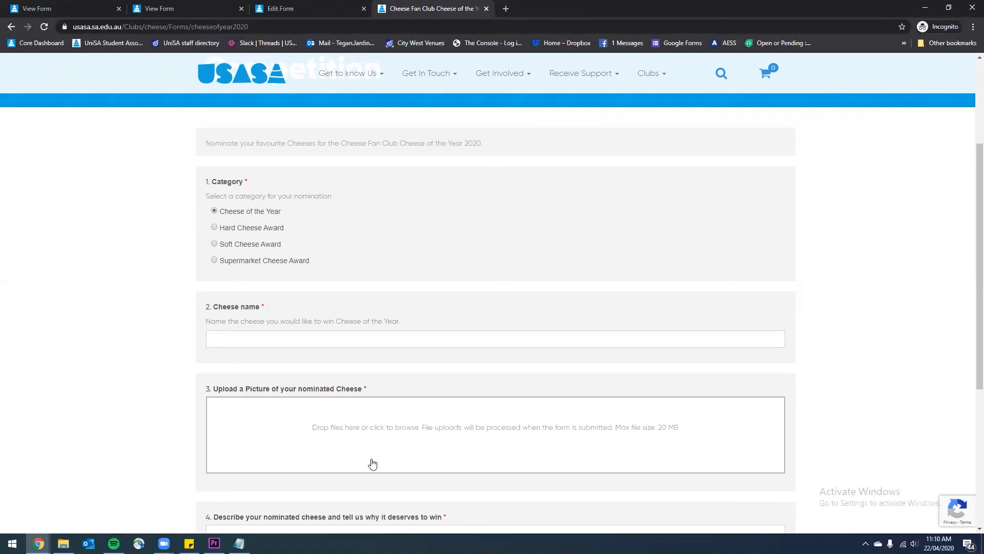
{"action": "left_click", "coordinate": [246, 228]}
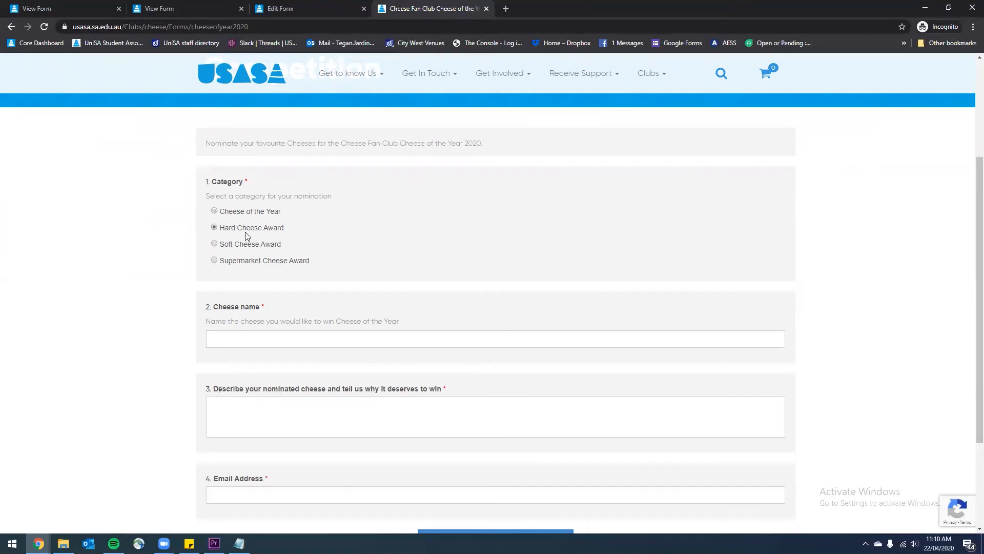
{"action": "scroll", "coordinate": [307, 375], "scroll_direction": "down", "scroll_amount": 1}
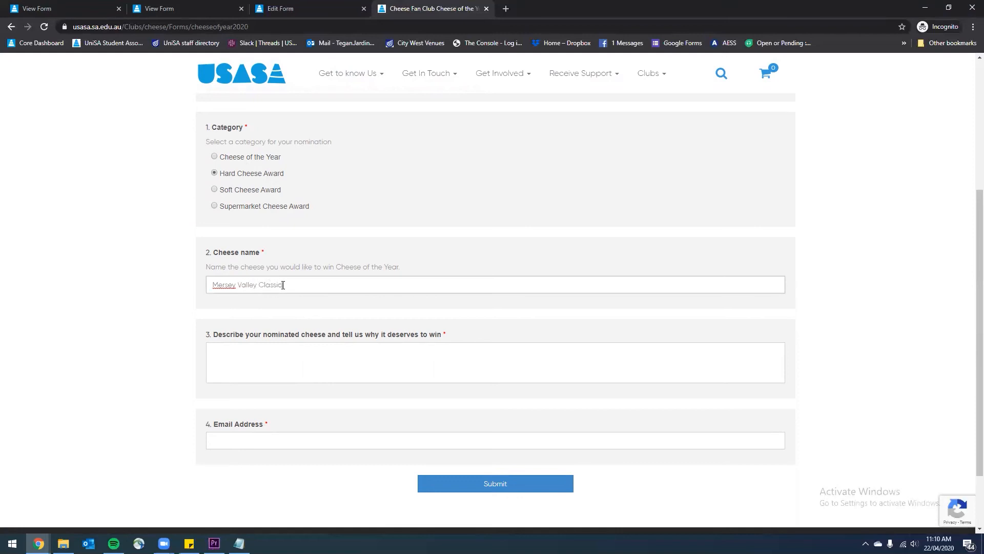
{"action": "left_click", "coordinate": [324, 361]}
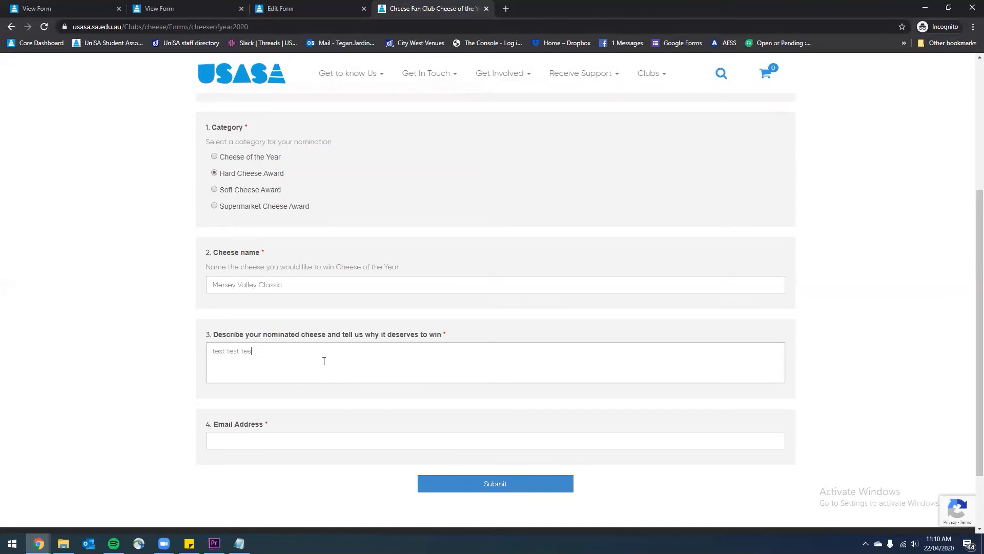
{"action": "left_click", "coordinate": [256, 437]}
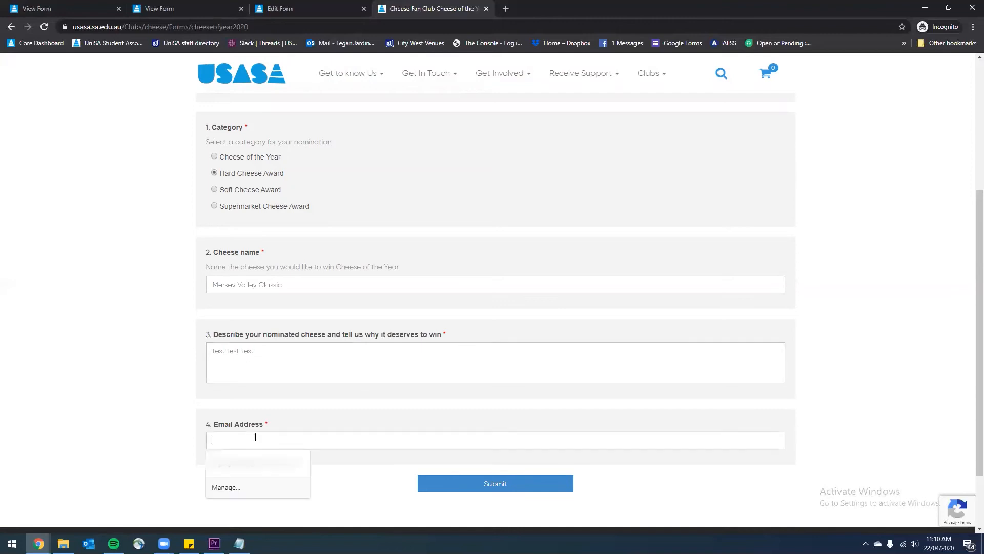
{"action": "left_click", "coordinate": [349, 478]}
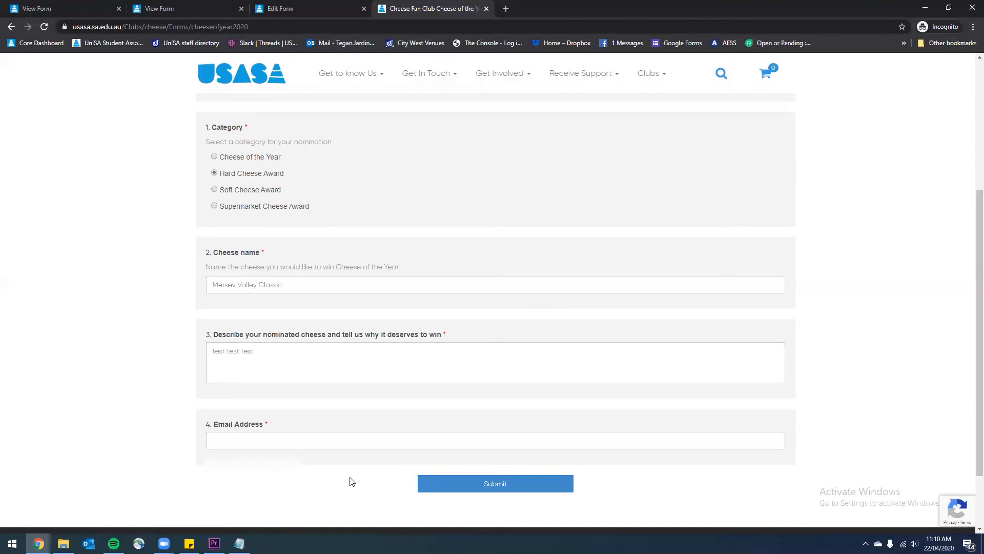
{"action": "left_click", "coordinate": [332, 443]}
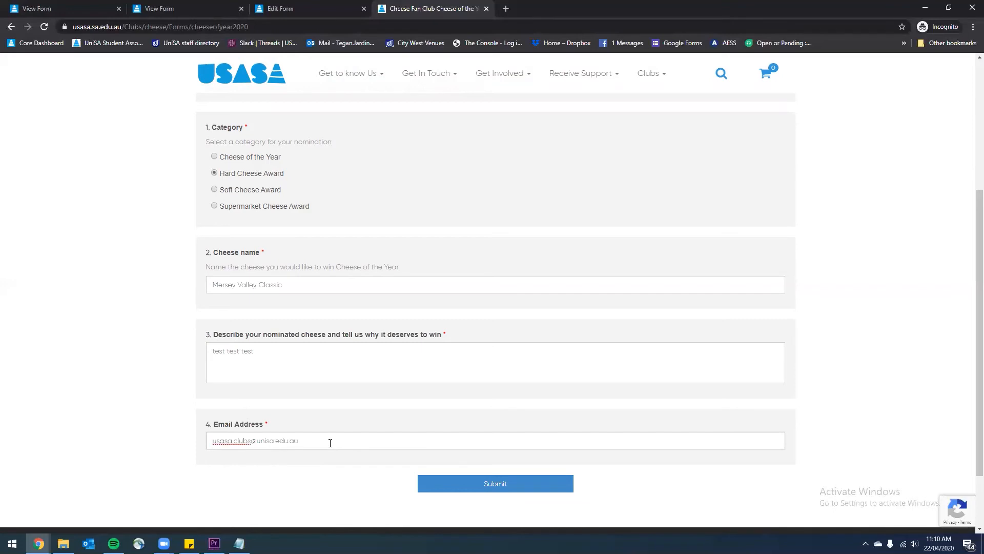
{"action": "left_click", "coordinate": [508, 491]}
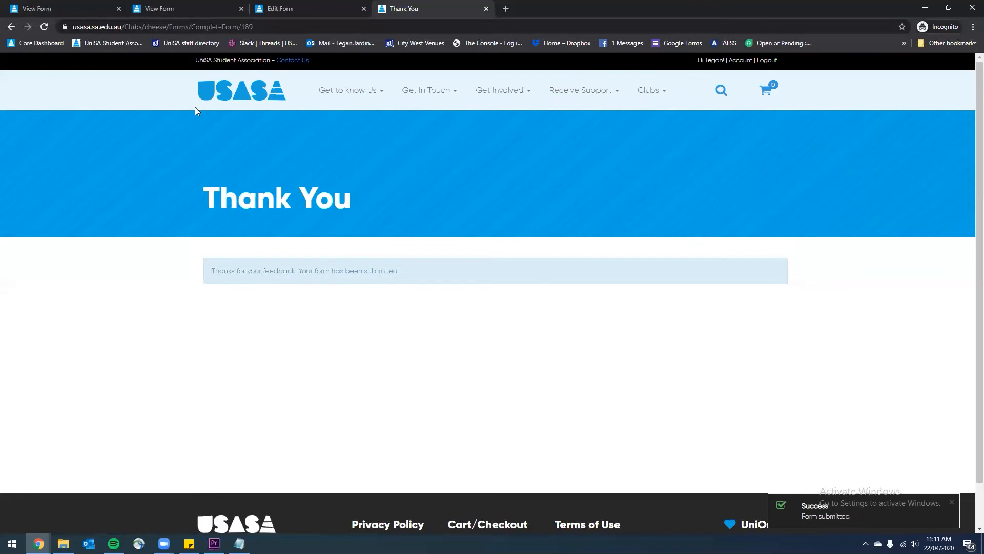
{"action": "left_click", "coordinate": [275, 7]}
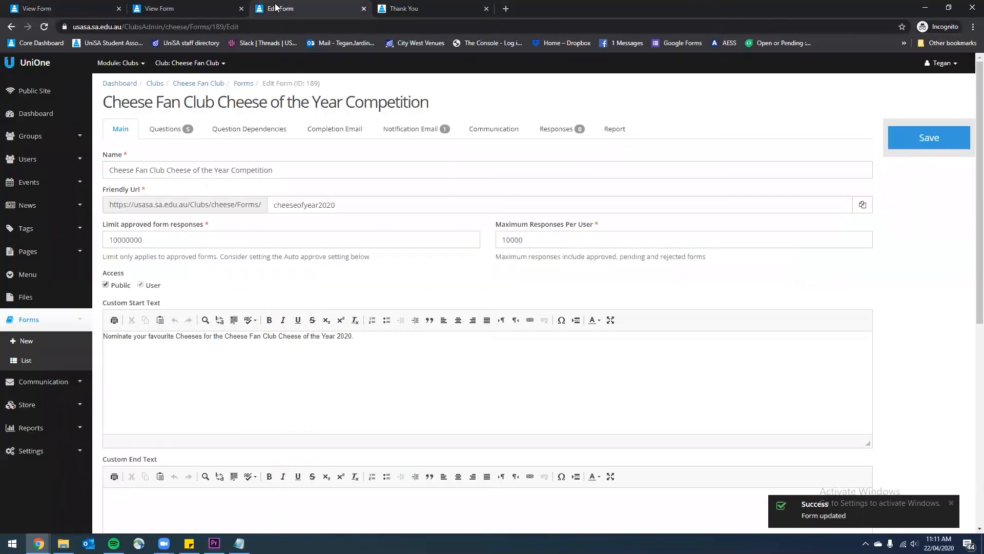
Refresh the form editor and view the single submitted response for Mersey Valley Classic
{"action": "left_click", "coordinate": [44, 26]}
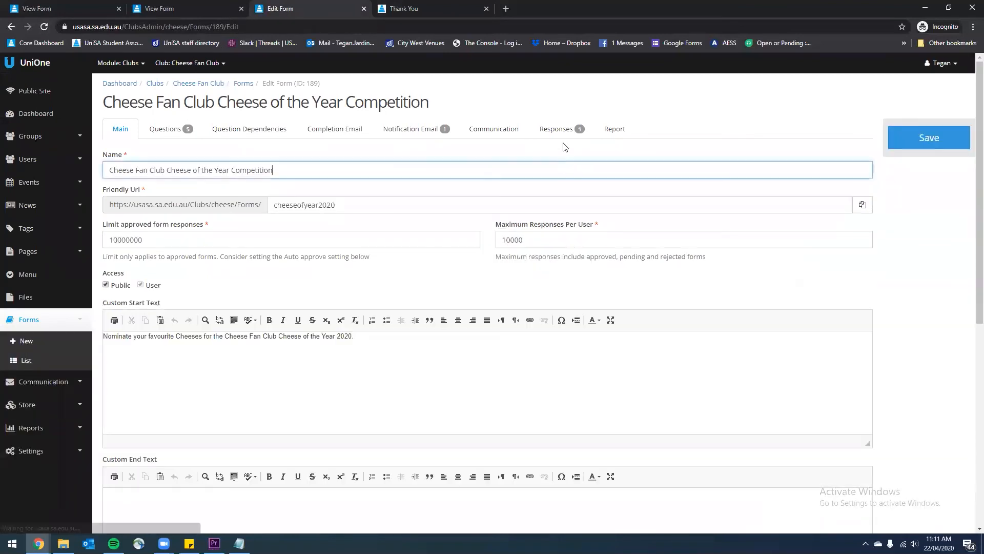
{"action": "left_click", "coordinate": [564, 134]}
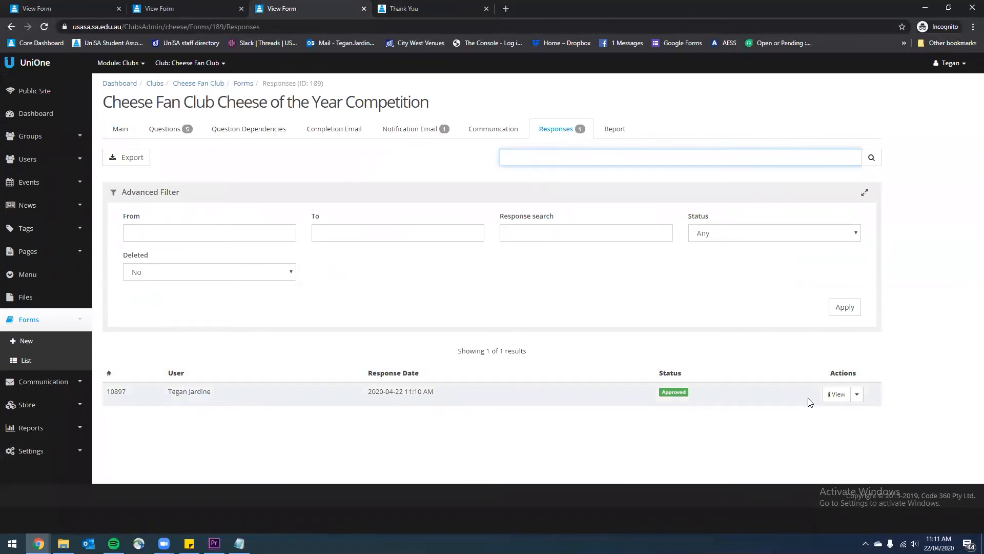
{"action": "left_click", "coordinate": [841, 394]}
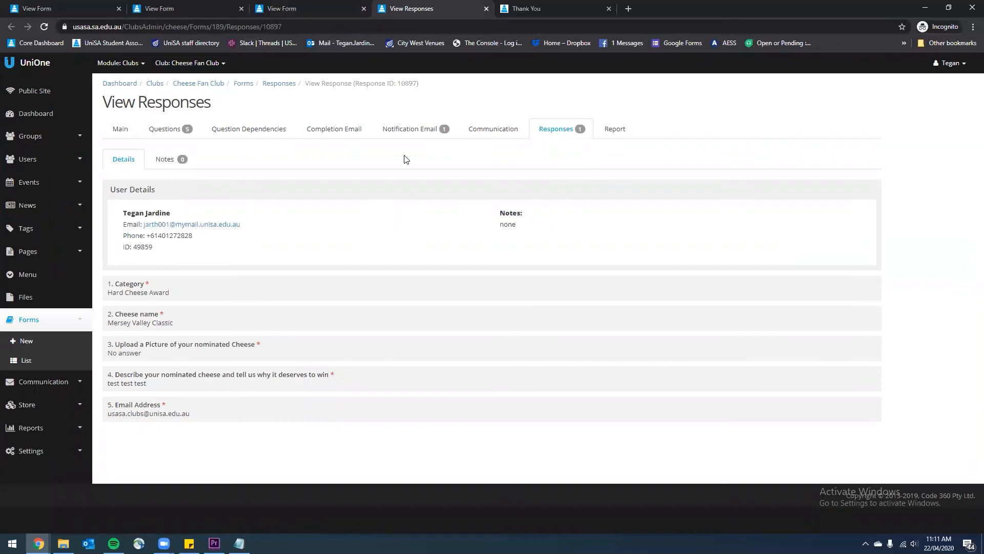
{"action": "left_click", "coordinate": [602, 138]}
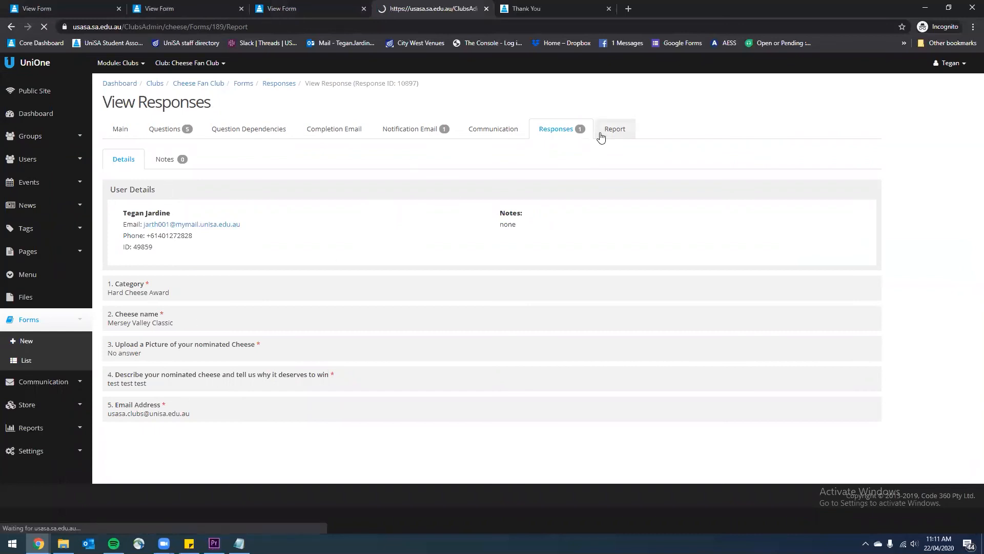
Check the report's picture upload, Cheese name and Category results, then return to the responses list
{"action": "scroll", "coordinate": [600, 284], "scroll_direction": "down", "scroll_amount": 2}
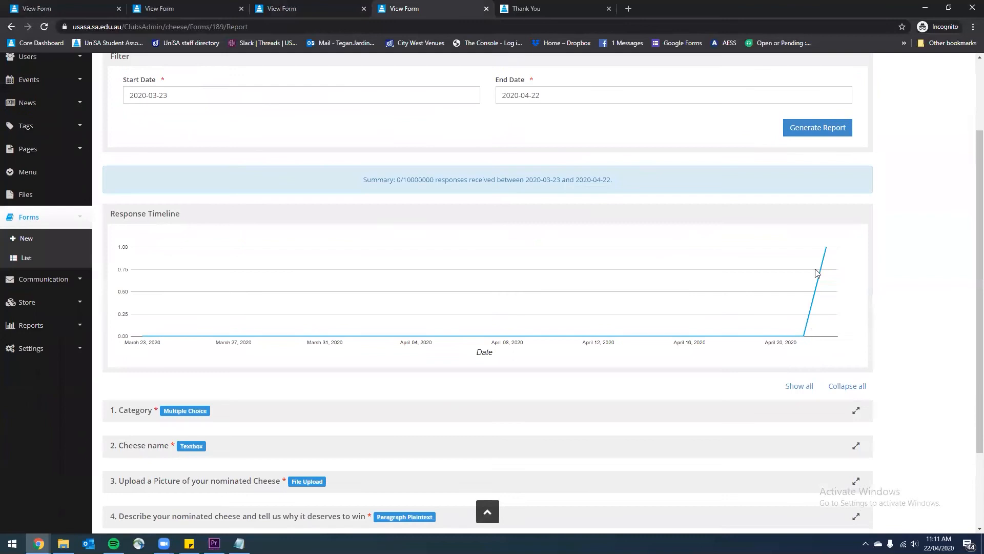
{"action": "scroll", "coordinate": [393, 294], "scroll_direction": "down", "scroll_amount": 2}
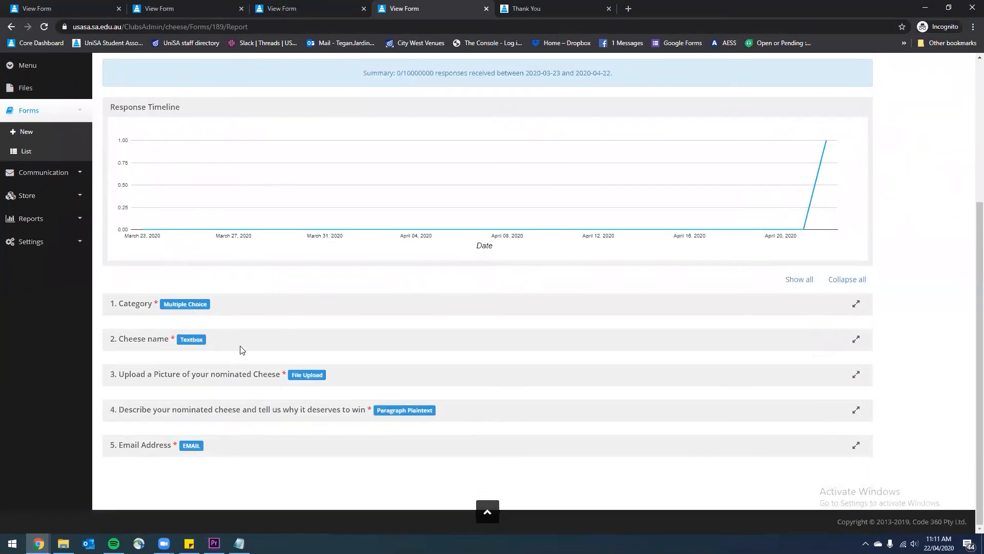
{"action": "left_click", "coordinate": [856, 374]}
{"action": "left_click", "coordinate": [856, 375]}
{"action": "left_click", "coordinate": [856, 339]}
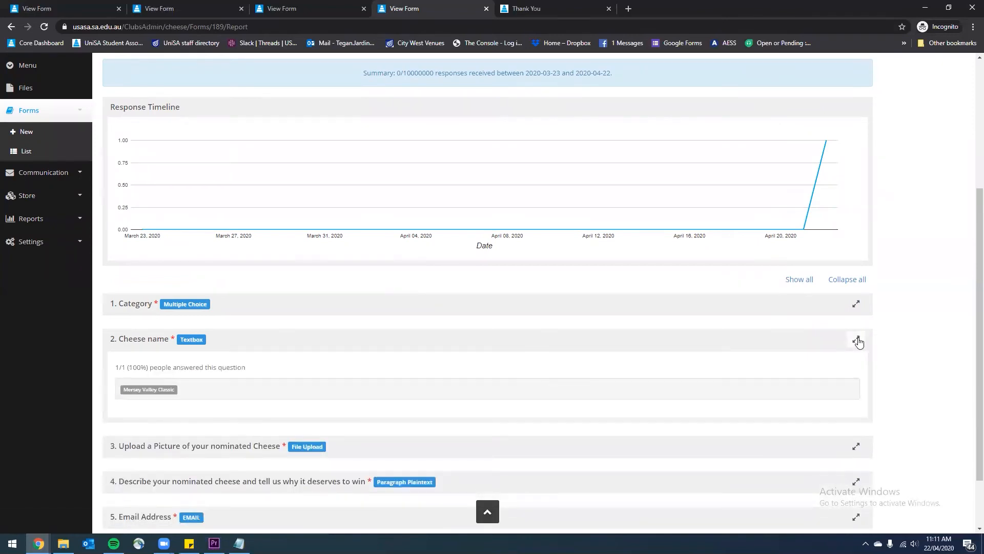
{"action": "left_click", "coordinate": [858, 341]}
{"action": "left_click", "coordinate": [856, 304]}
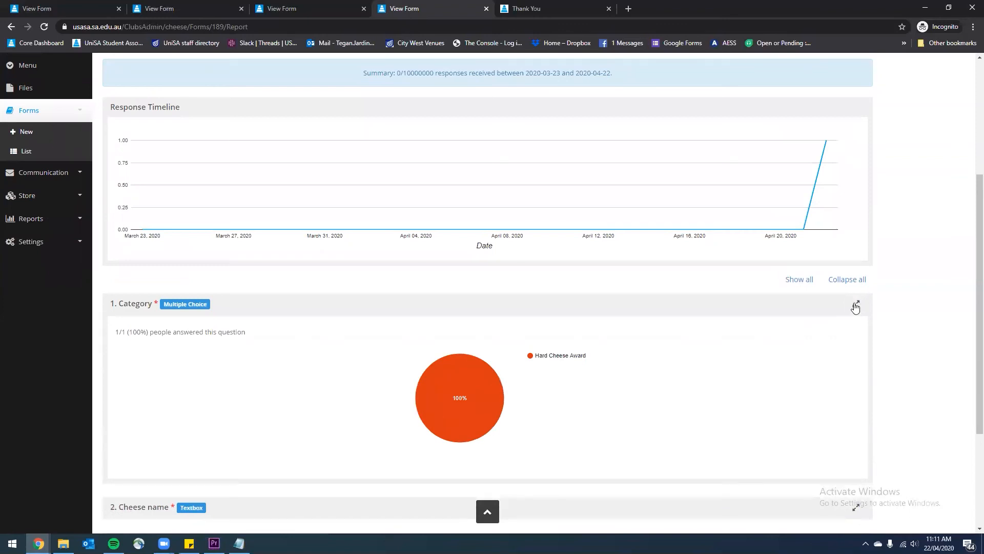
{"action": "left_click", "coordinate": [857, 307]}
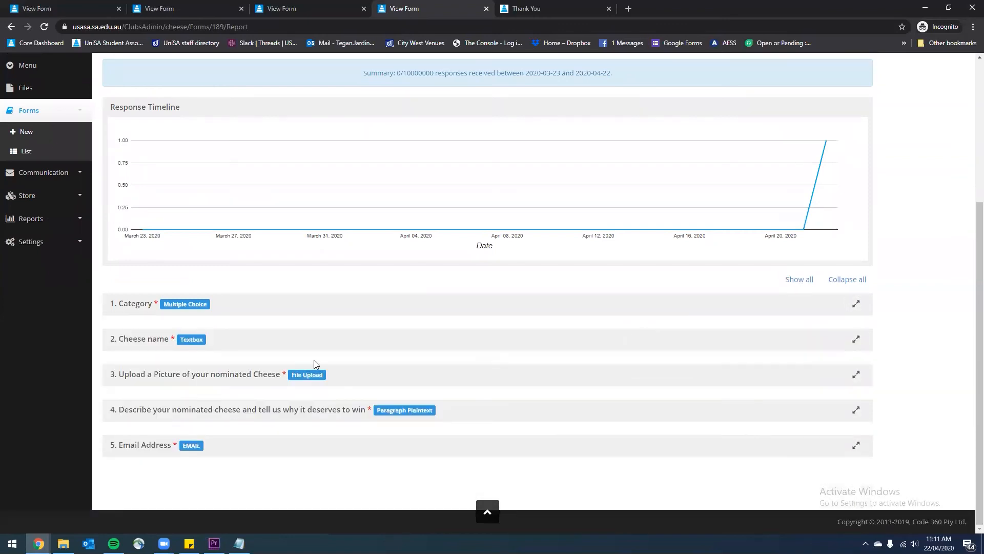
{"action": "scroll", "coordinate": [314, 367], "scroll_direction": "up", "scroll_amount": 4}
{"action": "left_click", "coordinate": [551, 129]}
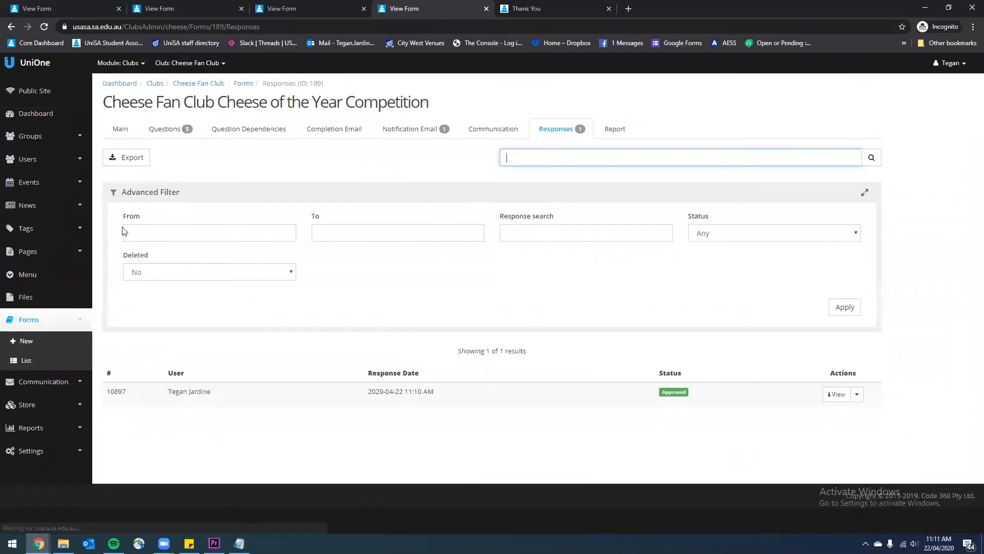
{"action": "left_click", "coordinate": [143, 160]}
{"action": "left_click", "coordinate": [542, 105]}
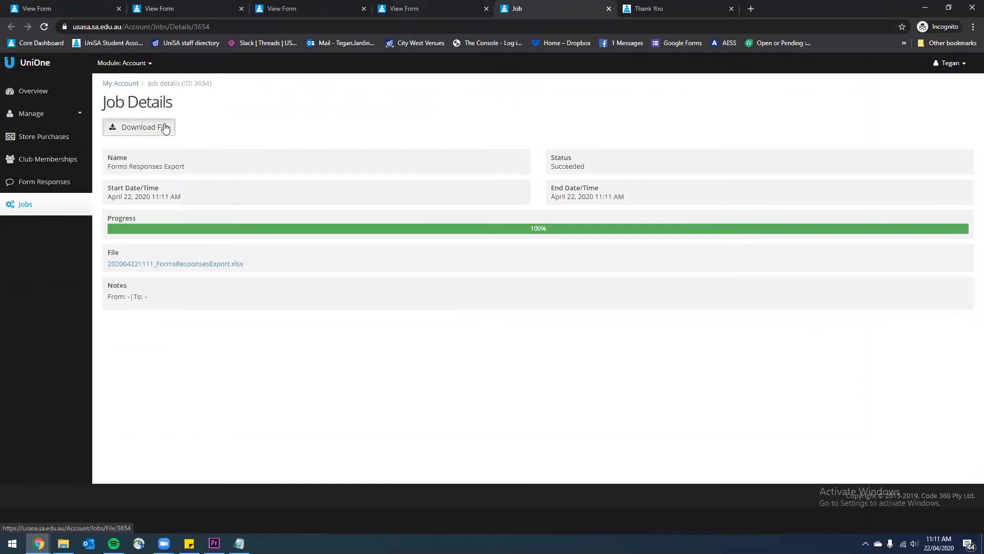
{"action": "left_click", "coordinate": [167, 127]}
{"action": "left_click", "coordinate": [56, 519]}
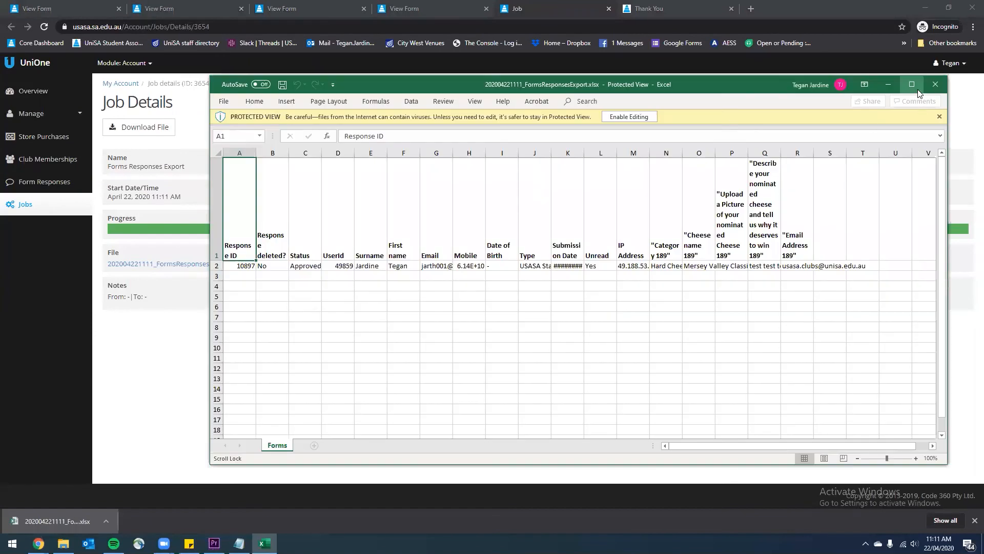
Maximize Excel to review the single exported response row, then close the workbook
{"action": "left_click", "coordinate": [918, 90]}
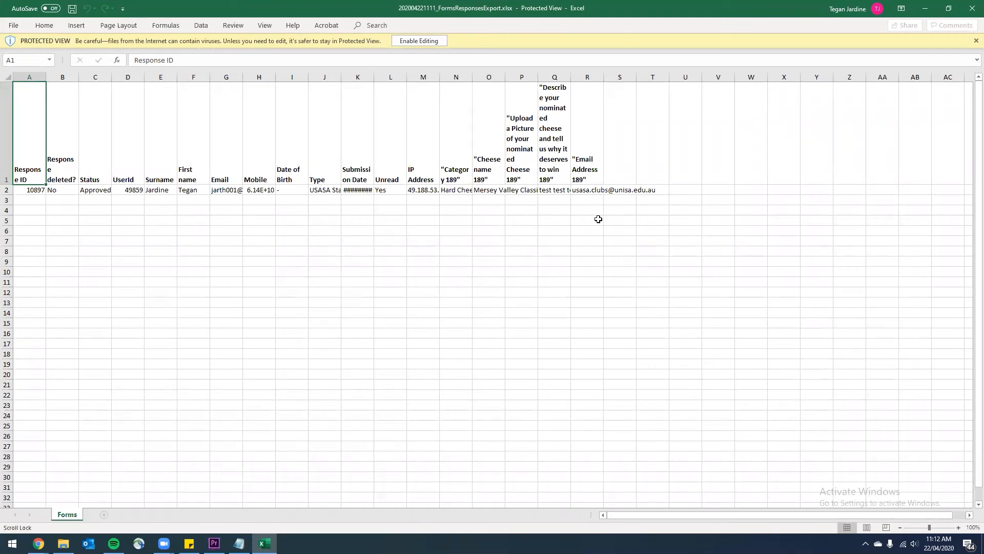
{"action": "left_click", "coordinate": [971, 9]}
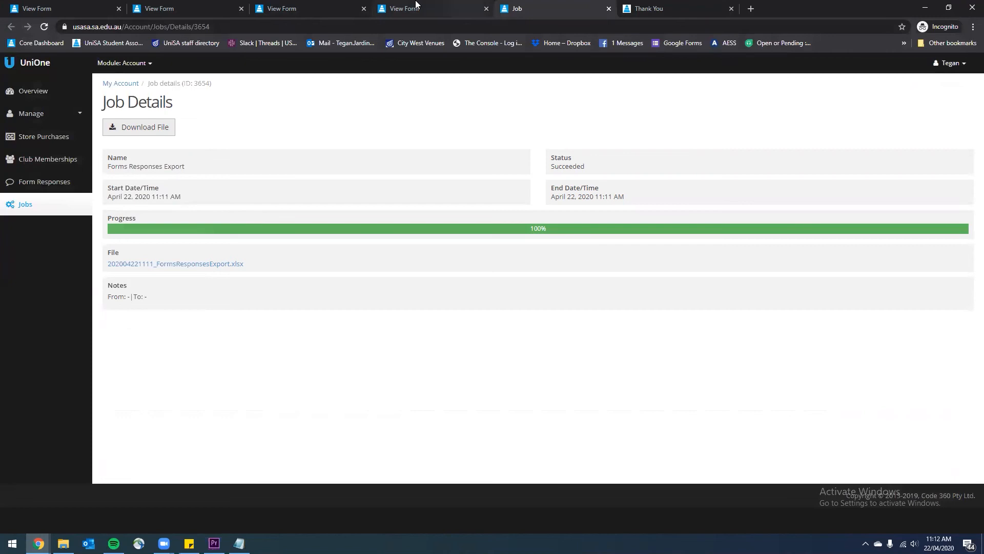
Close the export job and Thank You tabs and show the club's list of forms
{"action": "left_click", "coordinate": [609, 9]}
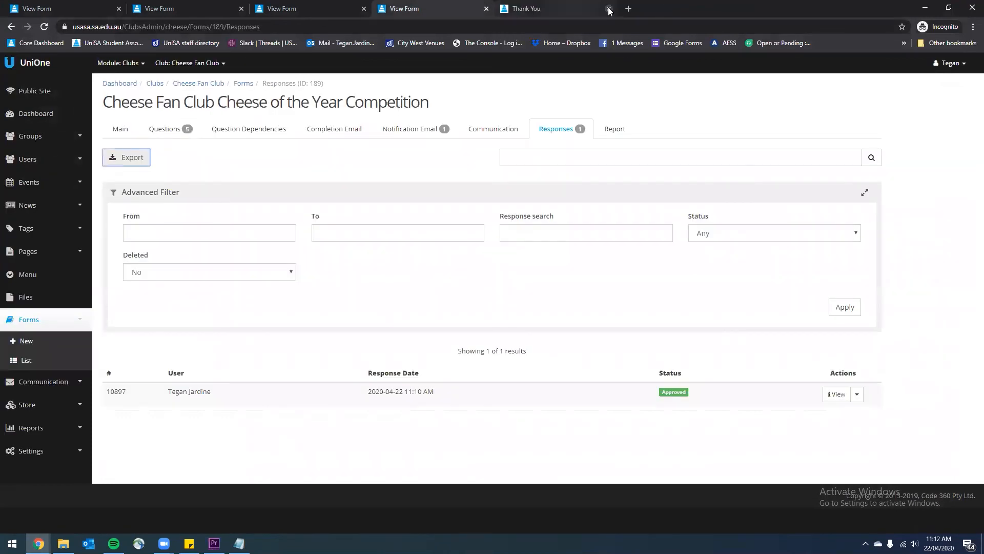
{"action": "left_click", "coordinate": [608, 9]}
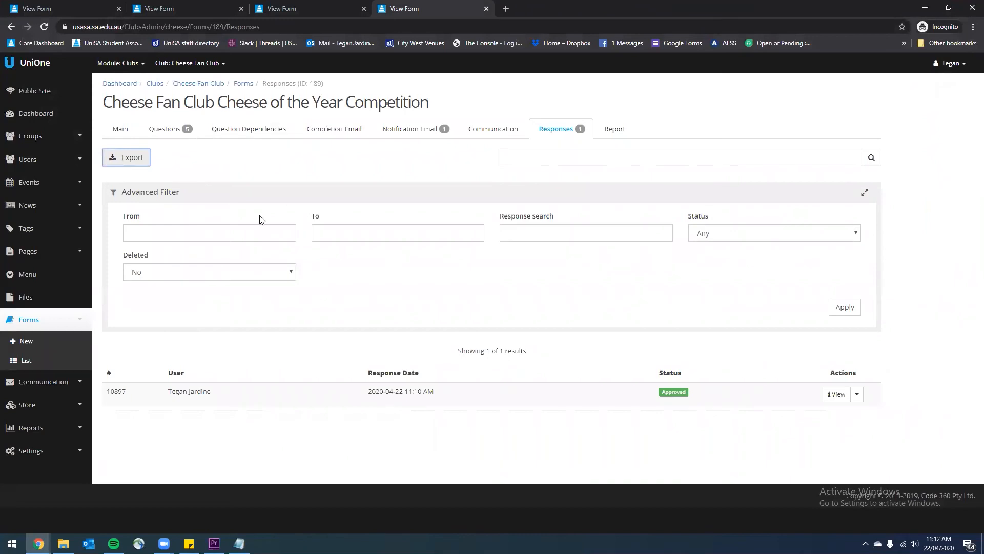
{"action": "left_click", "coordinate": [25, 360]}
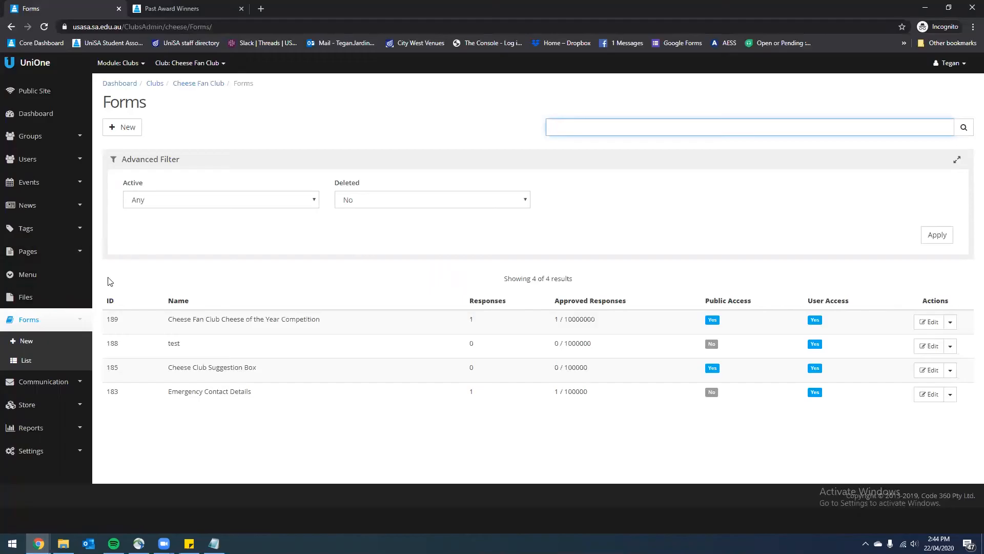
Open the Cheese Fan Club's Pages list of four pages and start a new page
{"action": "left_click", "coordinate": [77, 259]}
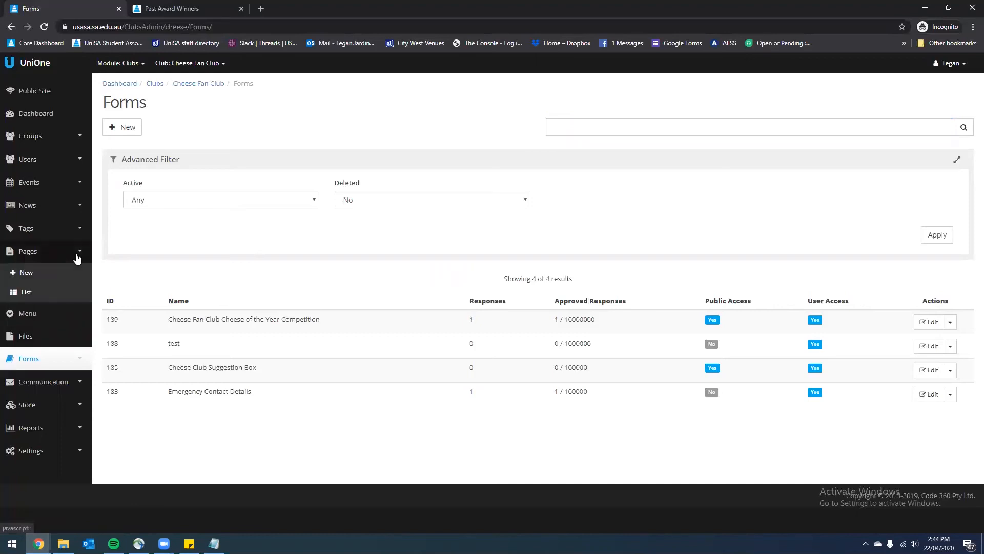
{"action": "left_click", "coordinate": [30, 292]}
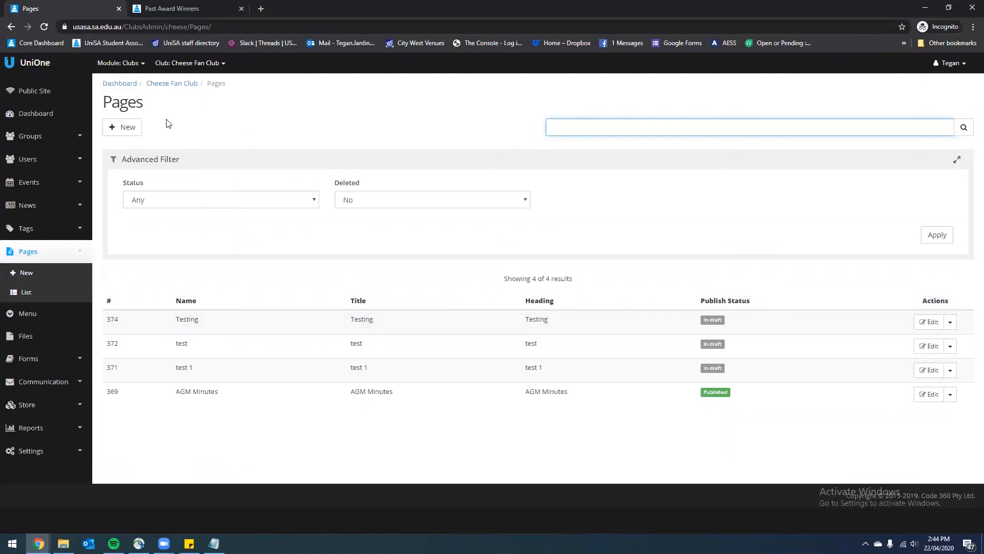
{"action": "left_click", "coordinate": [127, 131]}
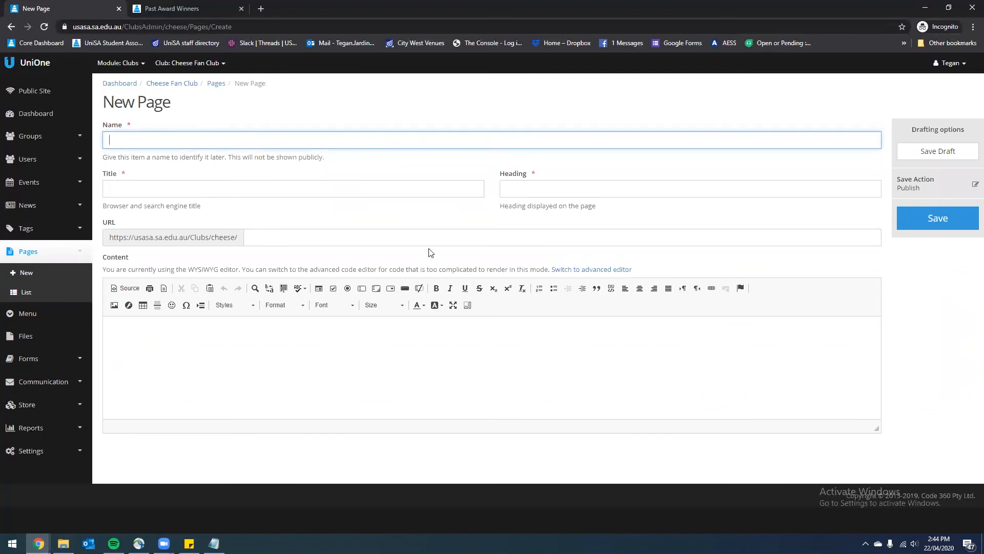
Paste 'Past Award Winners' as the page name so Title and Heading fill in, and set the URL to 'winners'
{"action": "key", "text": "alt+Tab"}
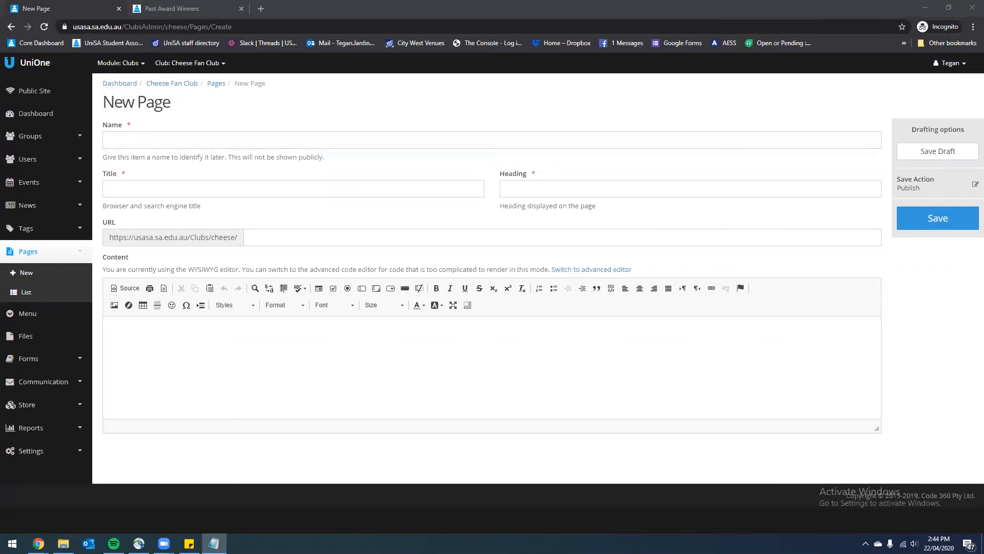
{"action": "left_click", "coordinate": [111, 137]}
{"action": "type", "text": "Past Award Winners"}
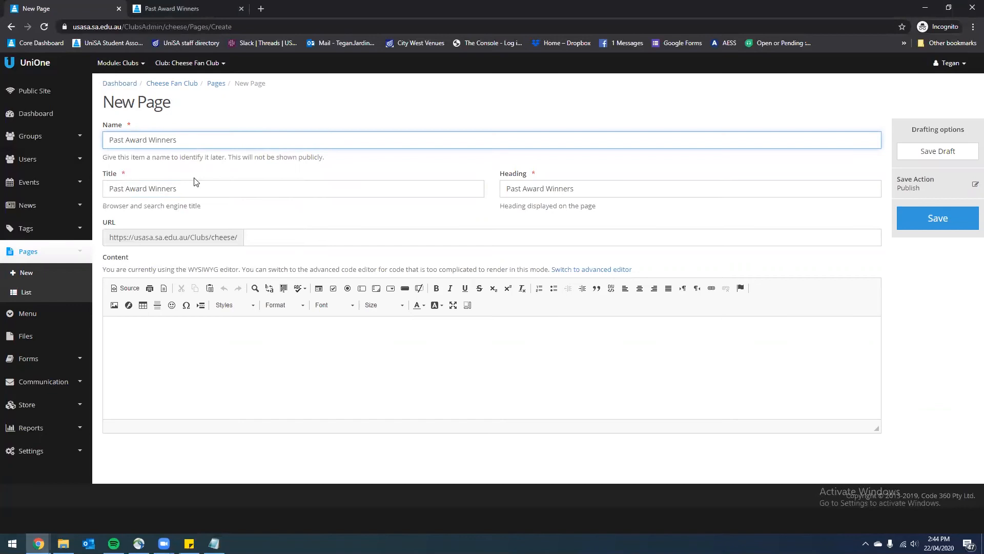
{"action": "left_click", "coordinate": [195, 191]}
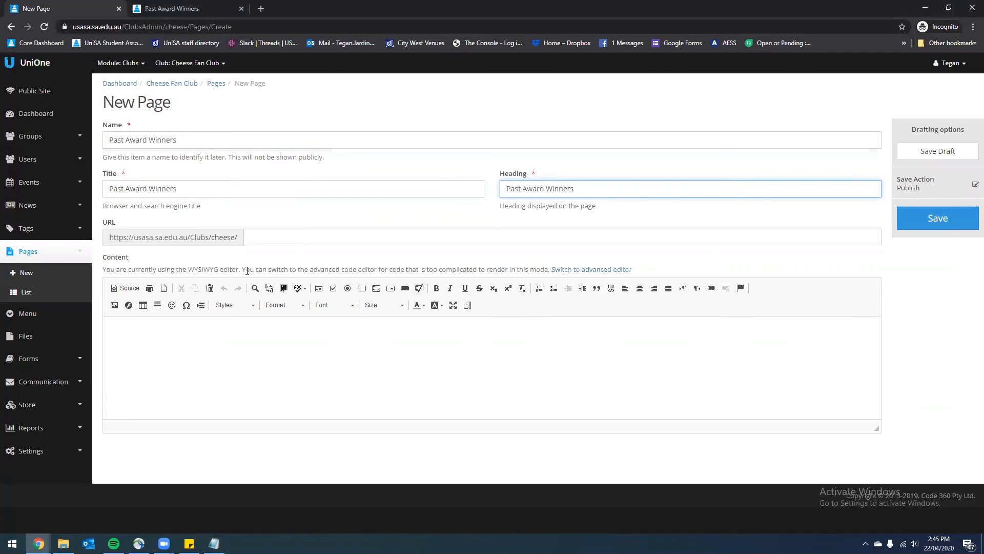
{"action": "left_click", "coordinate": [320, 242]}
{"action": "type", "text": "ers"}
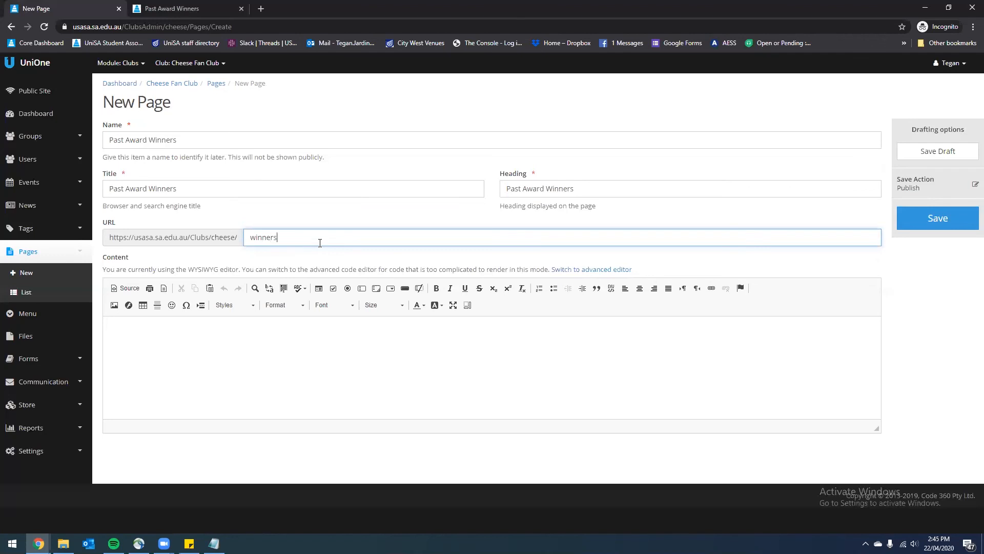
{"action": "left_click", "coordinate": [254, 351]}
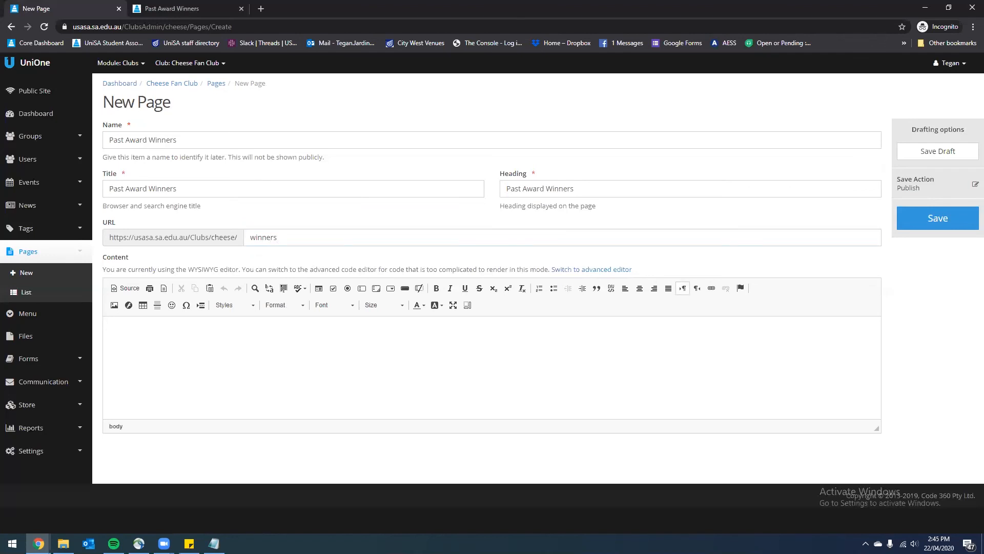
{"action": "key", "text": "alt+Tab"}
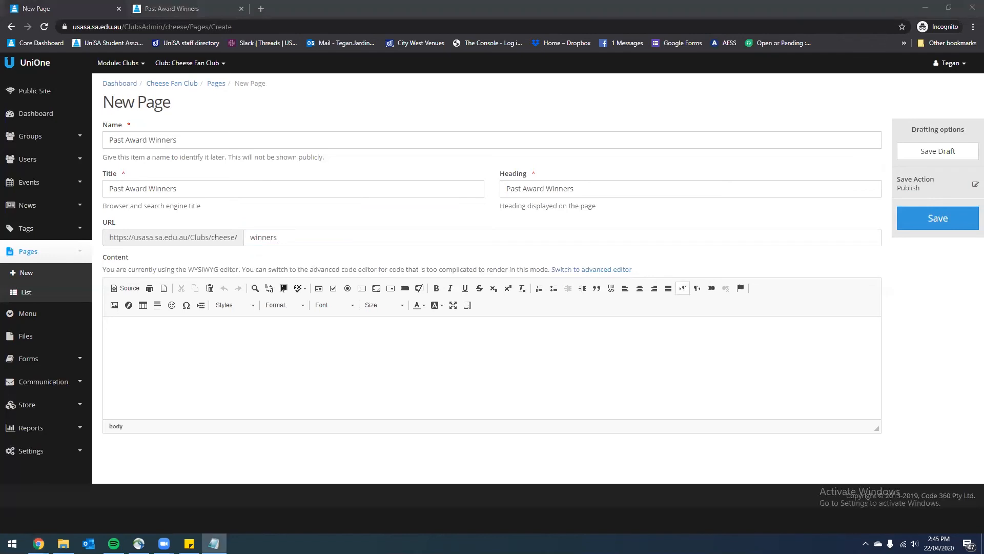
Paste the 2019 and 2018 cheese award winners list into the page content
{"action": "left_click", "coordinate": [240, 346]}
{"action": "type", "text": "2019 Cheese of the Year - Mersey Valley Cheddar  Soft Cheese of the Year - King Island Double Brie  Hard Cheese of the Year - Mersey Valley Cheddar  2018 Cheese of the Year - Mersey Valley Cheddar  Soft Cheese of the Year - King Island Double Brie  Hard Cheese of the Year - Mersey Valley Cheddar"}
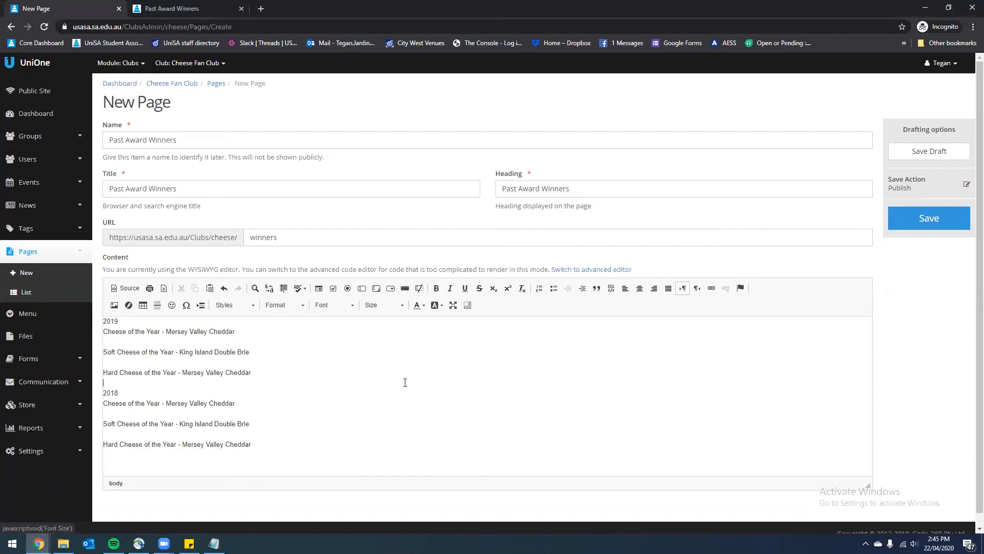
{"action": "left_click_drag", "start_coordinate": [318, 449], "coordinate": [82, 315]}
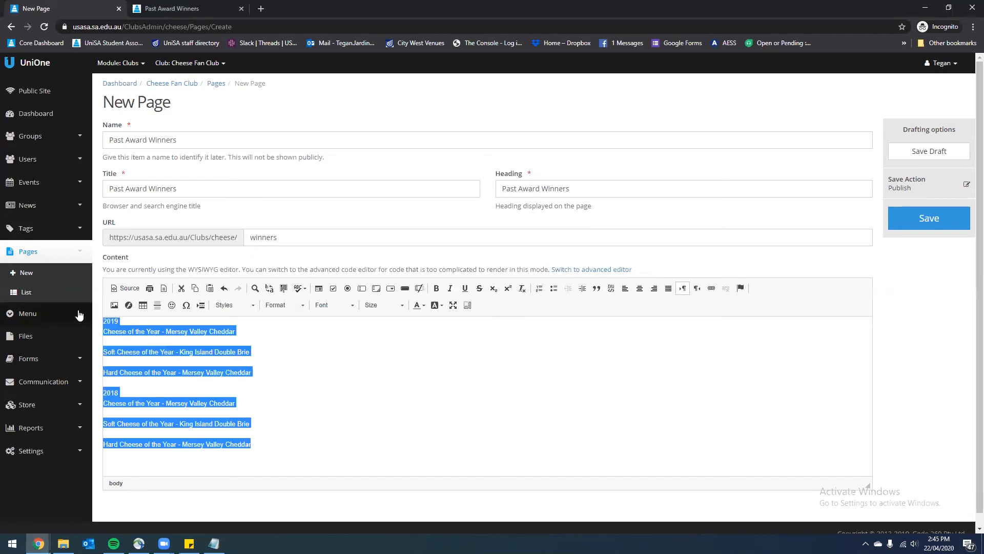
{"action": "left_click", "coordinate": [296, 378]}
Make the 2019 and 2018 year labels bold Italic Title headings
{"action": "left_click_drag", "start_coordinate": [126, 321], "coordinate": [77, 324]}
{"action": "left_click", "coordinate": [251, 306]}
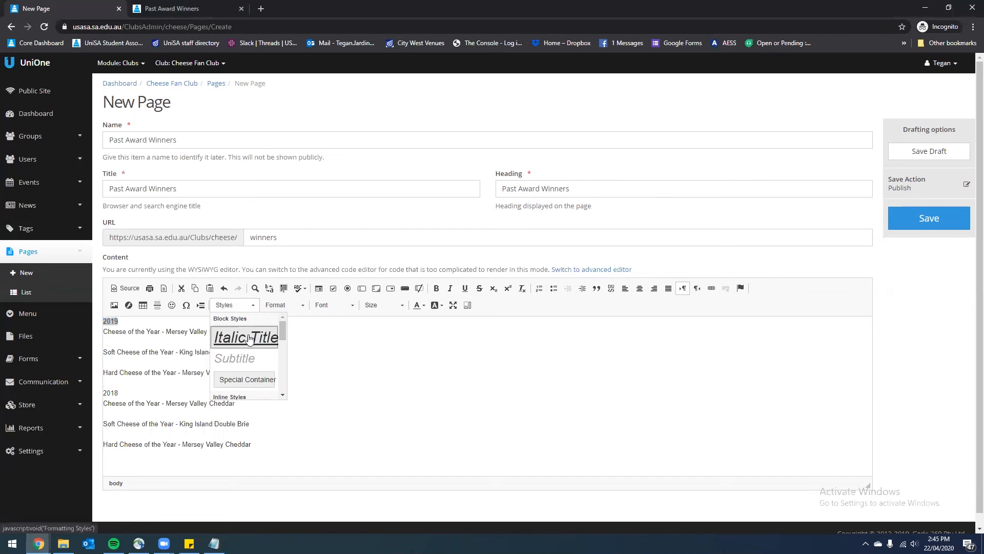
{"action": "left_click", "coordinate": [249, 337]}
{"action": "double_click", "coordinate": [110, 414]}
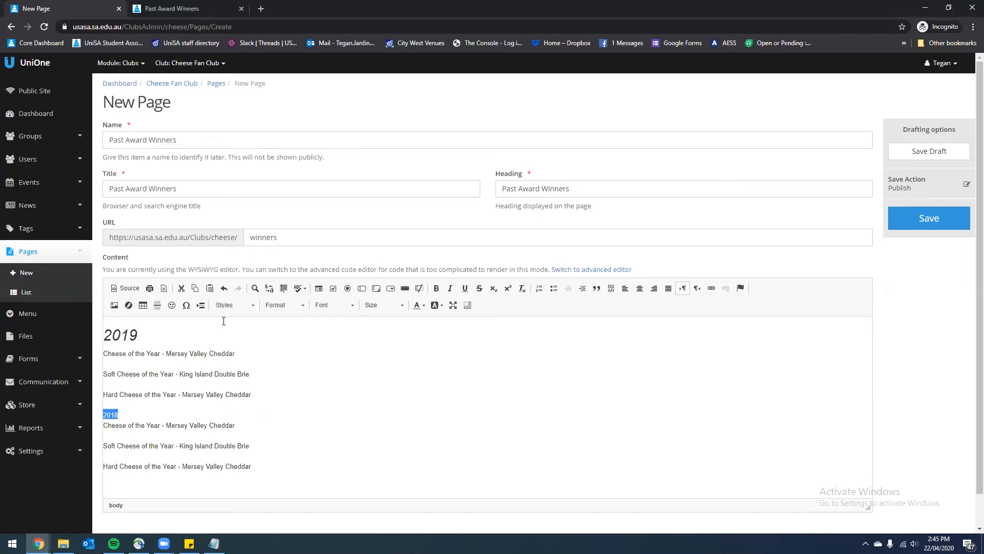
{"action": "left_click", "coordinate": [231, 305]}
{"action": "left_click", "coordinate": [230, 339]}
{"action": "left_click", "coordinate": [436, 288]}
{"action": "double_click", "coordinate": [120, 335]}
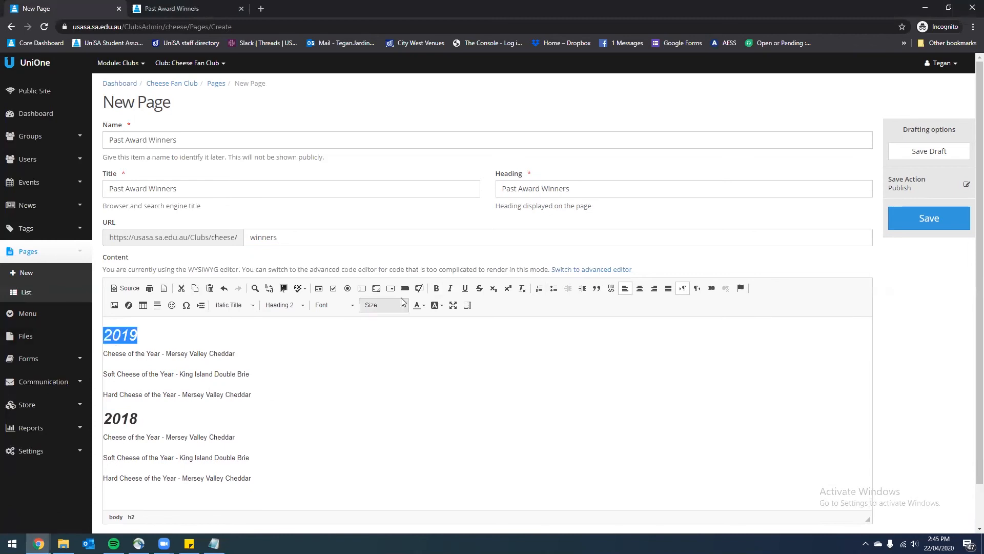
{"action": "left_click", "coordinate": [245, 459]}
Centre-align all the page content
{"action": "key", "text": "ctrl+a"}
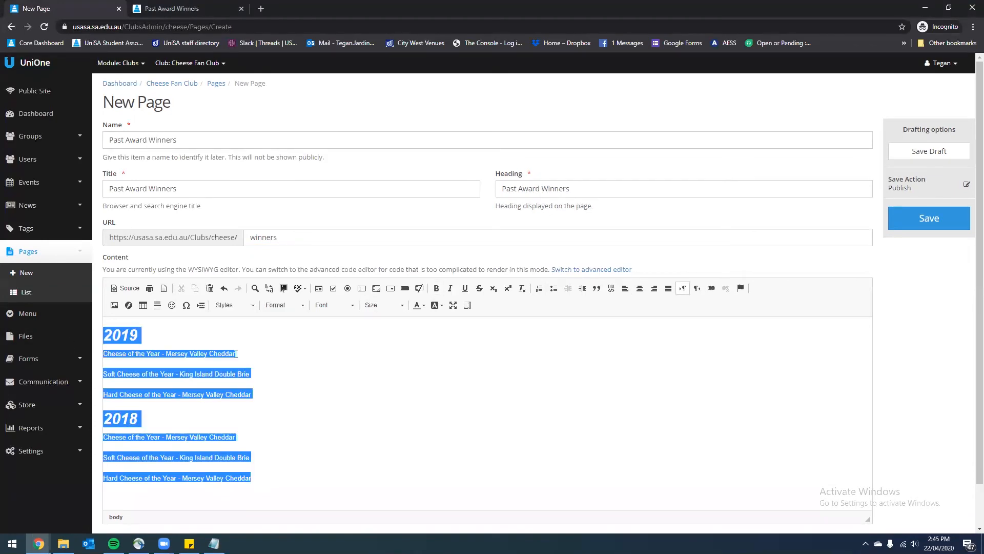
{"action": "left_click", "coordinate": [654, 288]}
{"action": "left_click", "coordinate": [639, 288]}
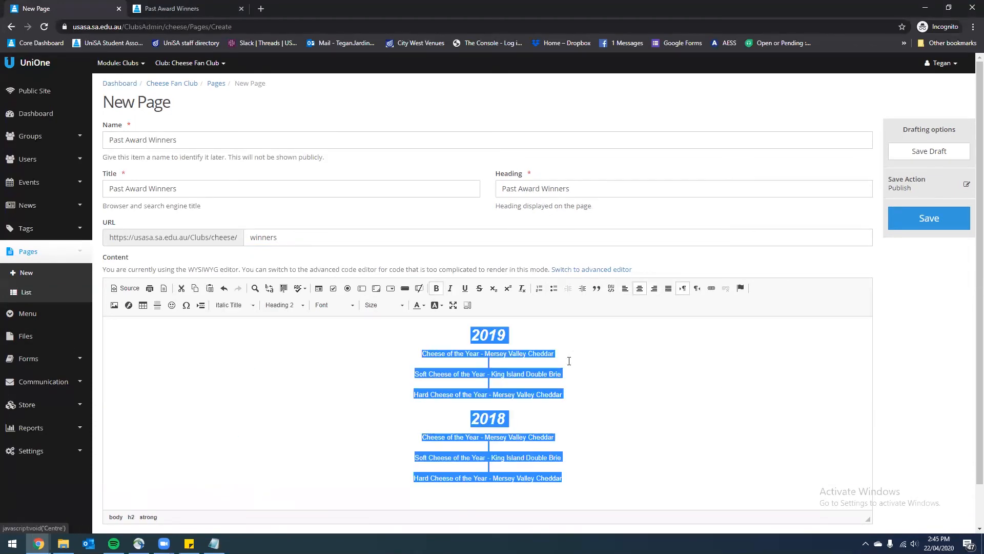
Set the 2019 and 2018 award lines to font size 14 and save the page as a draft
{"action": "left_click_drag", "start_coordinate": [564, 398], "coordinate": [419, 353]}
{"action": "left_click", "coordinate": [384, 304]}
{"action": "scroll", "coordinate": [378, 378], "scroll_direction": "down", "scroll_amount": 1}
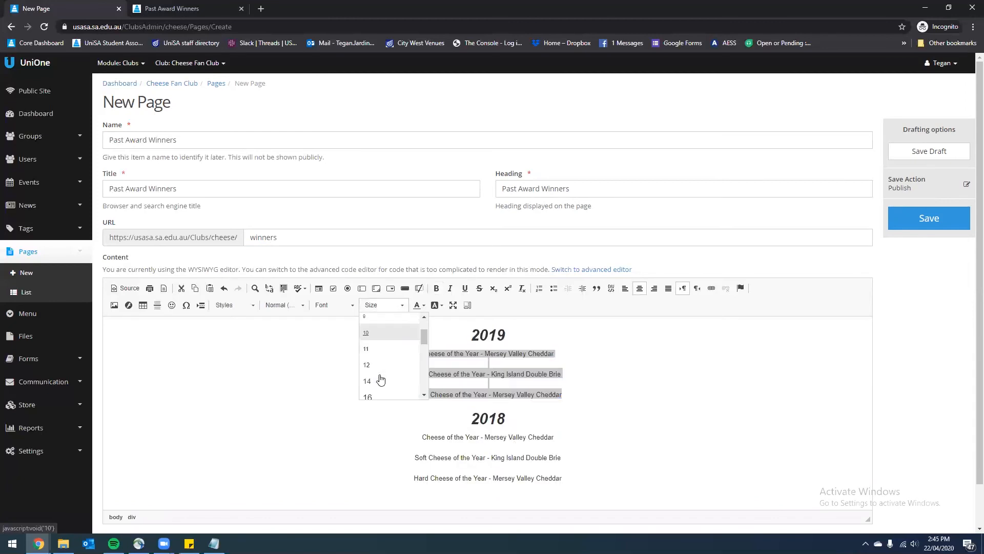
{"action": "left_click", "coordinate": [375, 381]}
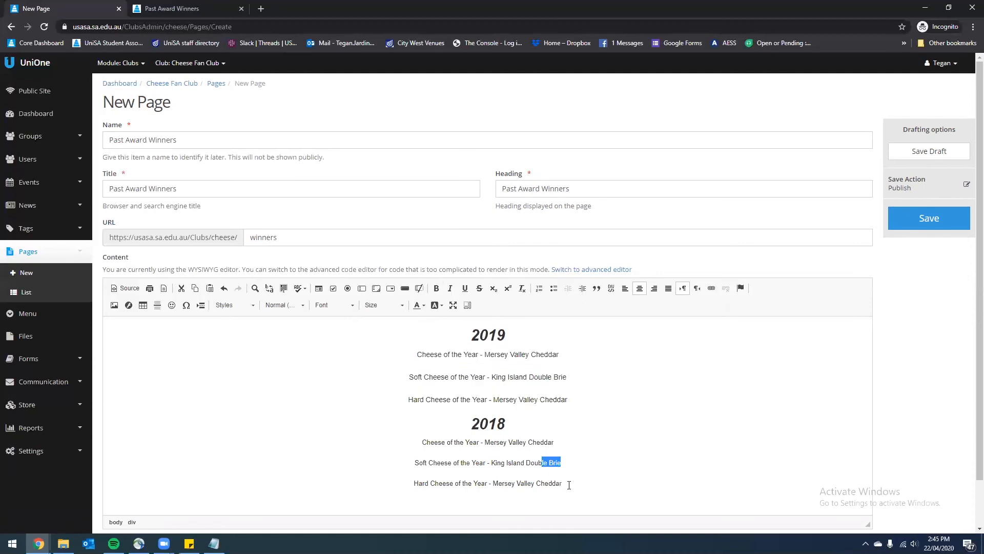
{"action": "left_click_drag", "start_coordinate": [564, 482], "coordinate": [421, 434]}
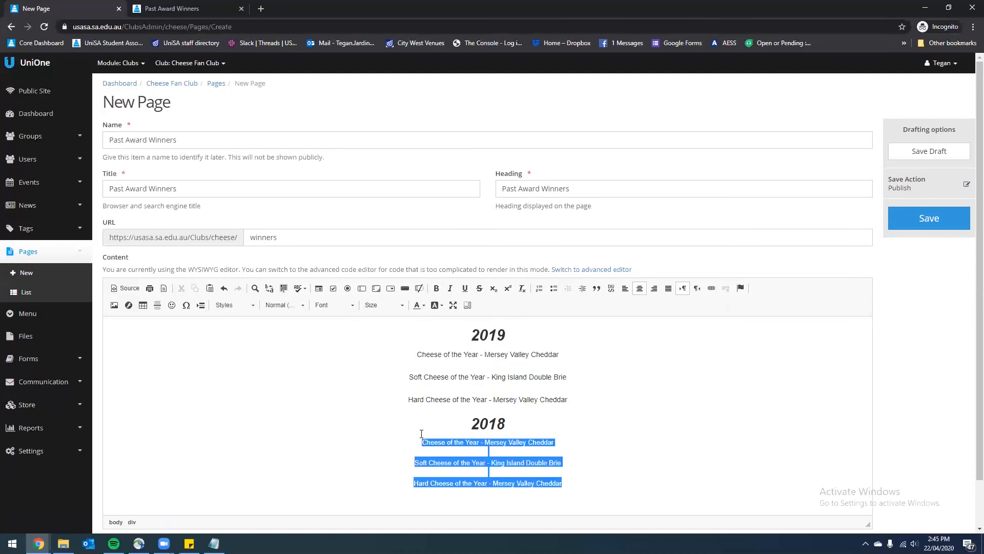
{"action": "left_click", "coordinate": [378, 306]}
{"action": "scroll", "coordinate": [391, 389], "scroll_direction": "down", "scroll_amount": 1}
{"action": "left_click", "coordinate": [383, 382]}
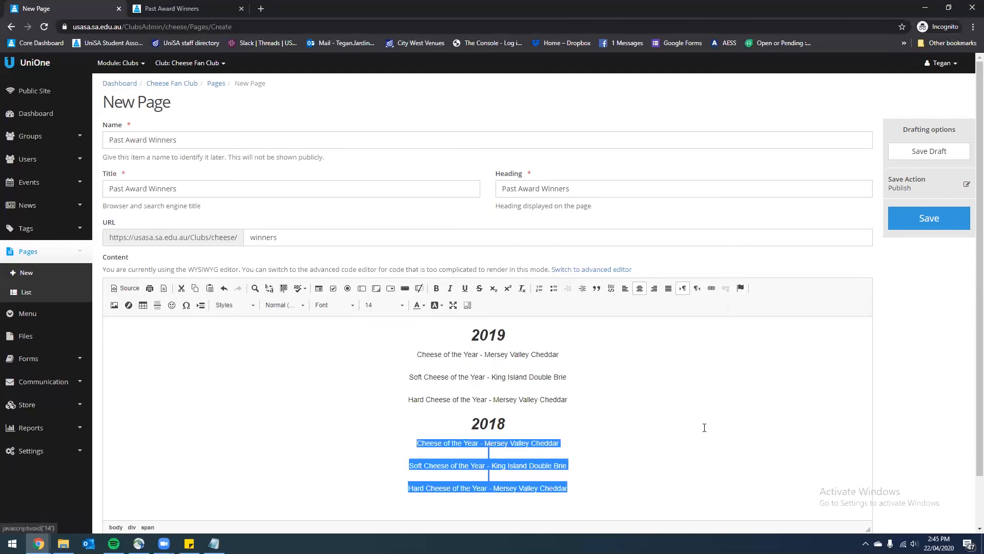
{"action": "left_click", "coordinate": [704, 428]}
{"action": "left_click", "coordinate": [923, 154]}
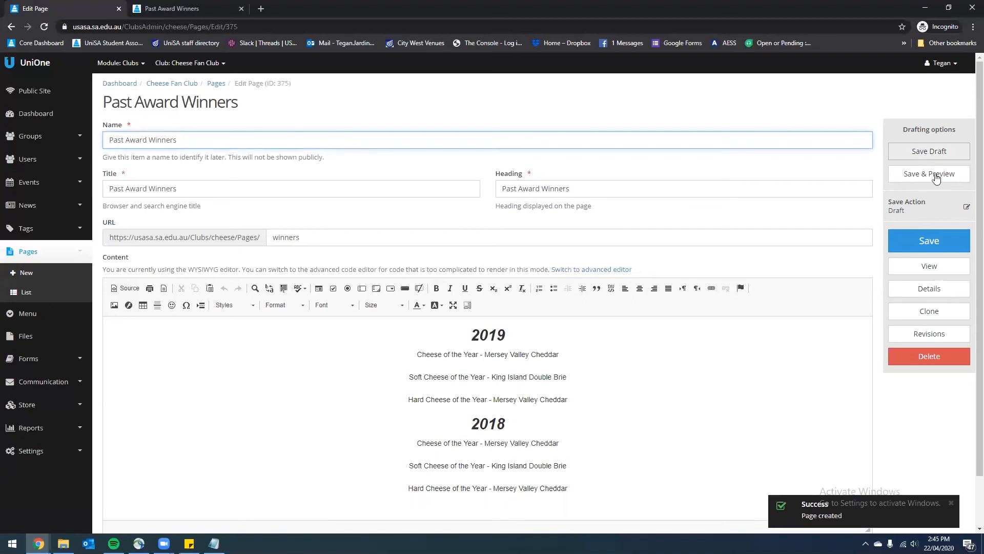
Save and preview the Past Award Winners page on the public USASA site, closing the duplicate preview tab
{"action": "left_click", "coordinate": [936, 178]}
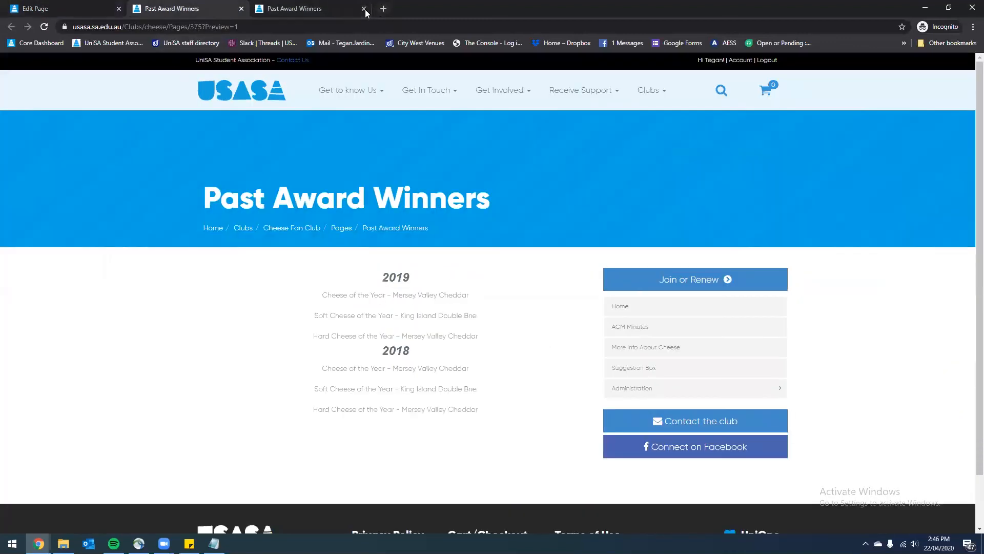
{"action": "left_click", "coordinate": [365, 9]}
{"action": "left_click_drag", "start_coordinate": [487, 407], "coordinate": [257, 296]}
{"action": "left_click", "coordinate": [253, 297]}
Add a blank line before the 2018 heading and reset all text colour to Automatic
{"action": "left_click", "coordinate": [242, 8]}
{"action": "left_click", "coordinate": [584, 397]}
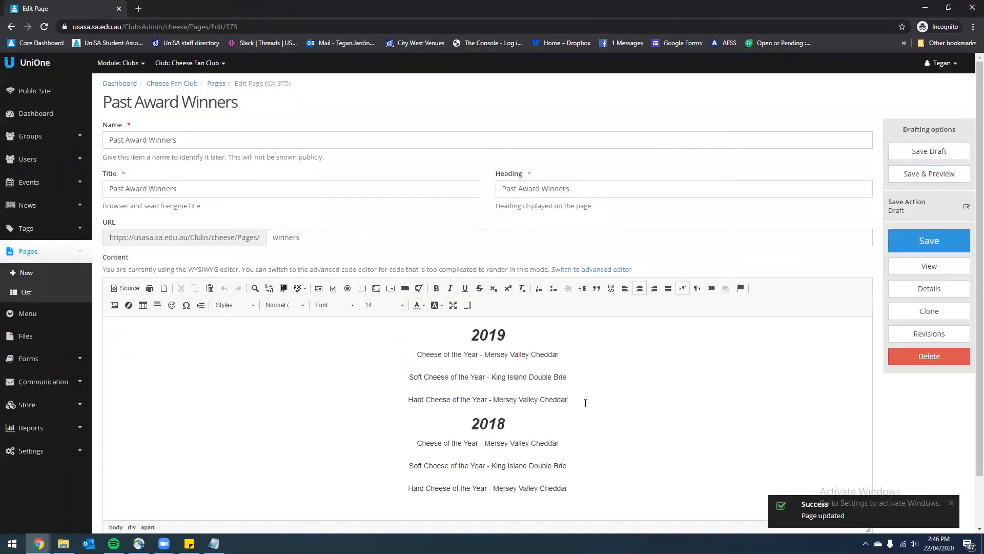
{"action": "key", "text": "Return"}
{"action": "left_click", "coordinate": [590, 429]}
{"action": "scroll", "coordinate": [566, 486], "scroll_direction": "down", "scroll_amount": 1}
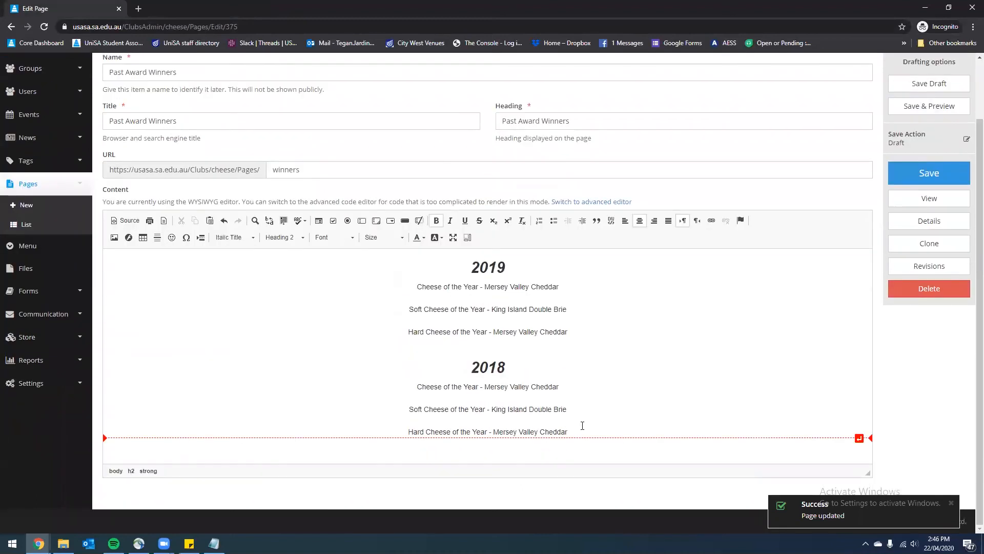
{"action": "key", "text": "ctrl+a"}
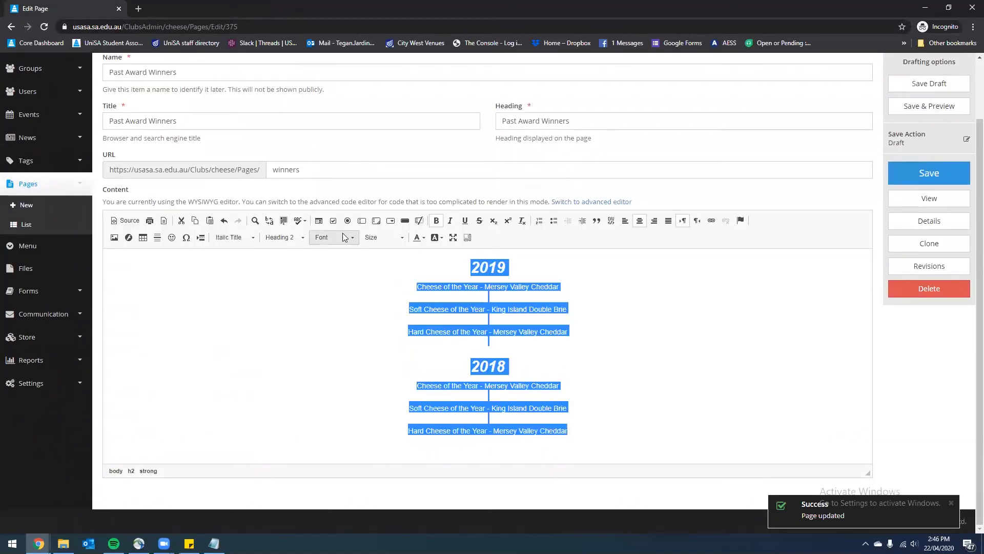
{"action": "left_click", "coordinate": [417, 239]}
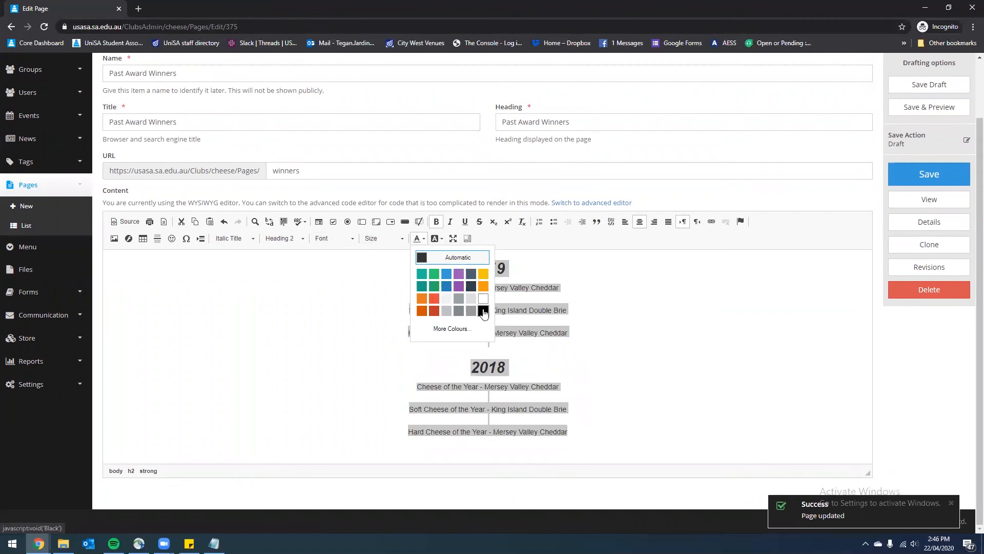
{"action": "left_click", "coordinate": [423, 260]}
{"action": "left_click", "coordinate": [659, 336]}
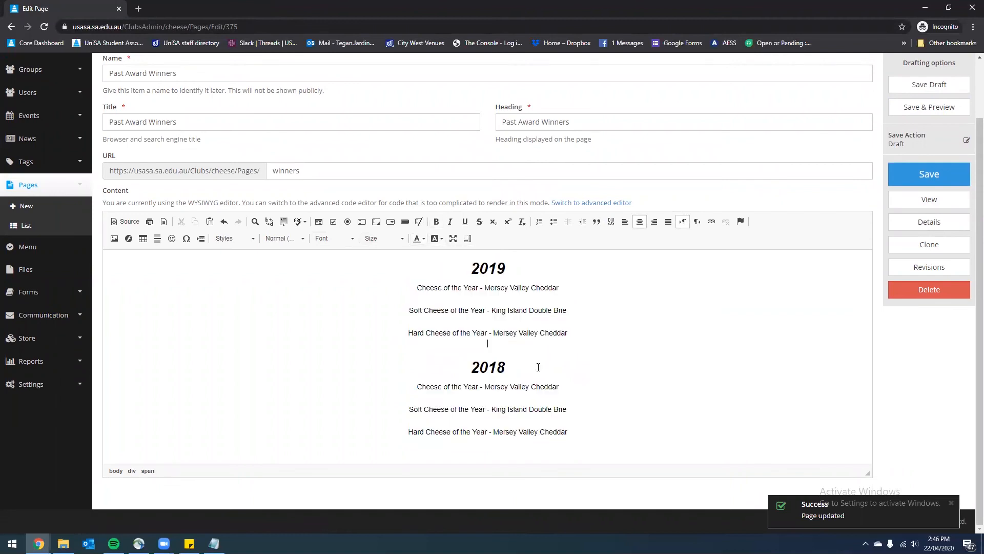
Set the 2018 and 2019 award lines to font size 16 and save and preview the page
{"action": "left_click_drag", "start_coordinate": [568, 432], "coordinate": [398, 384]}
{"action": "left_click", "coordinate": [385, 237]}
{"action": "left_click", "coordinate": [375, 314]}
{"action": "left_click_drag", "start_coordinate": [559, 321], "coordinate": [373, 254]}
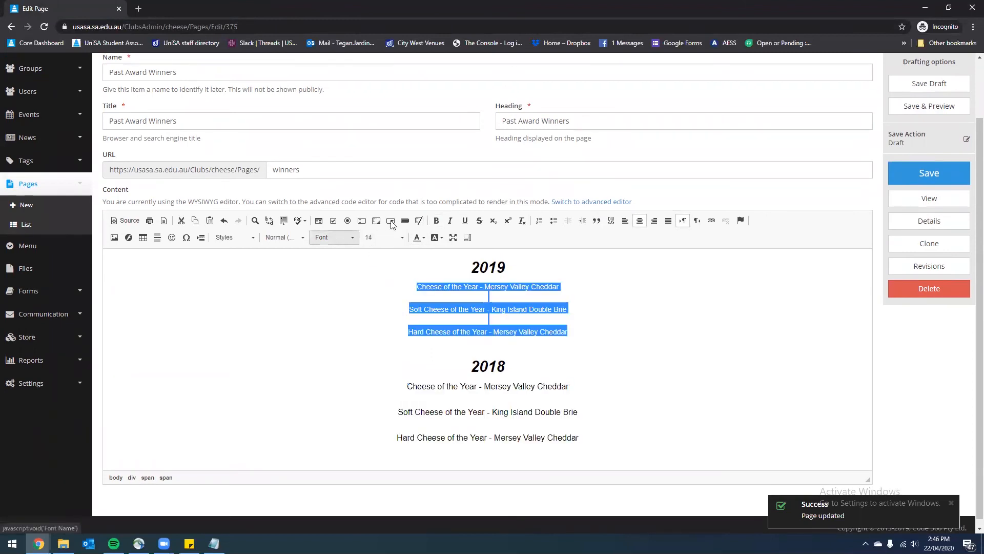
{"action": "left_click", "coordinate": [418, 237]}
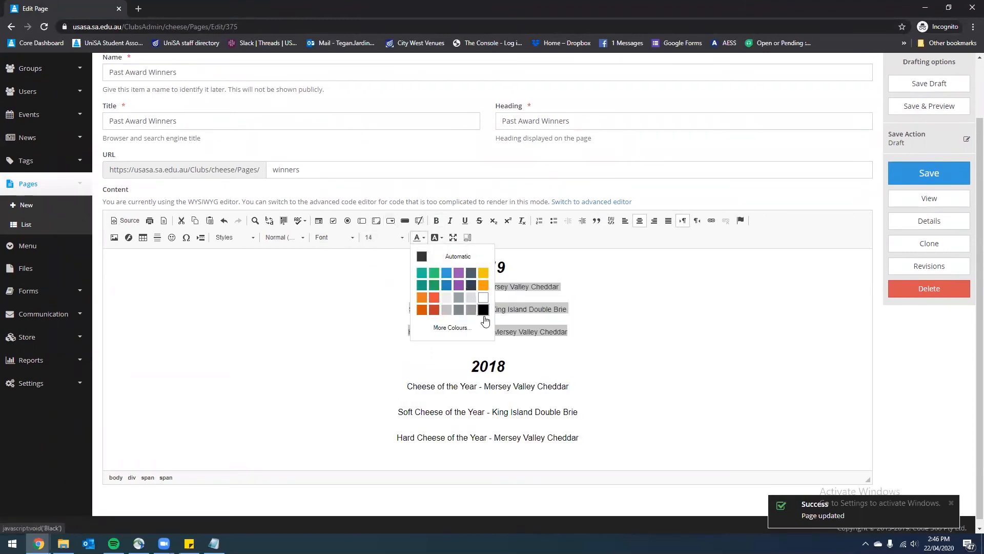
{"action": "left_click", "coordinate": [390, 237]}
{"action": "left_click", "coordinate": [369, 305]}
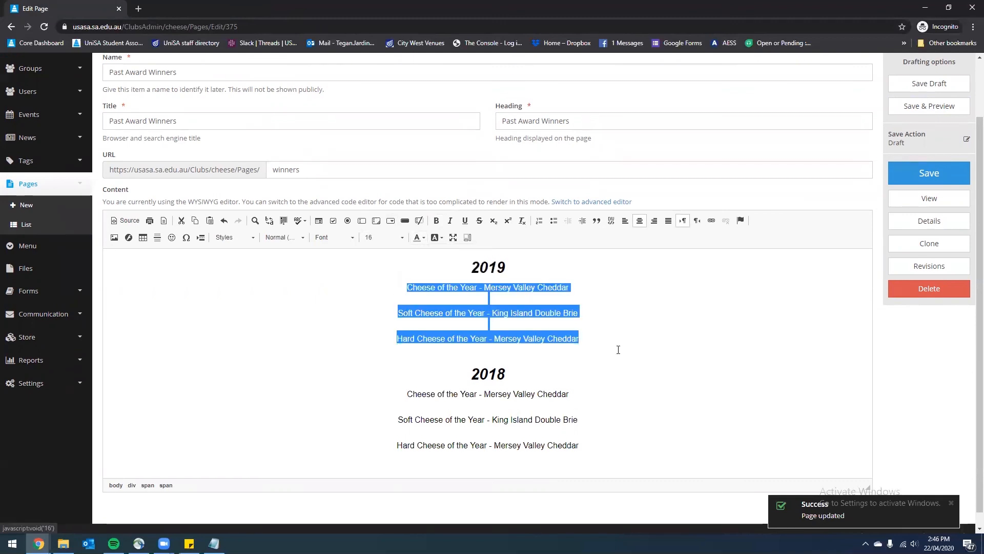
{"action": "left_click", "coordinate": [619, 347]}
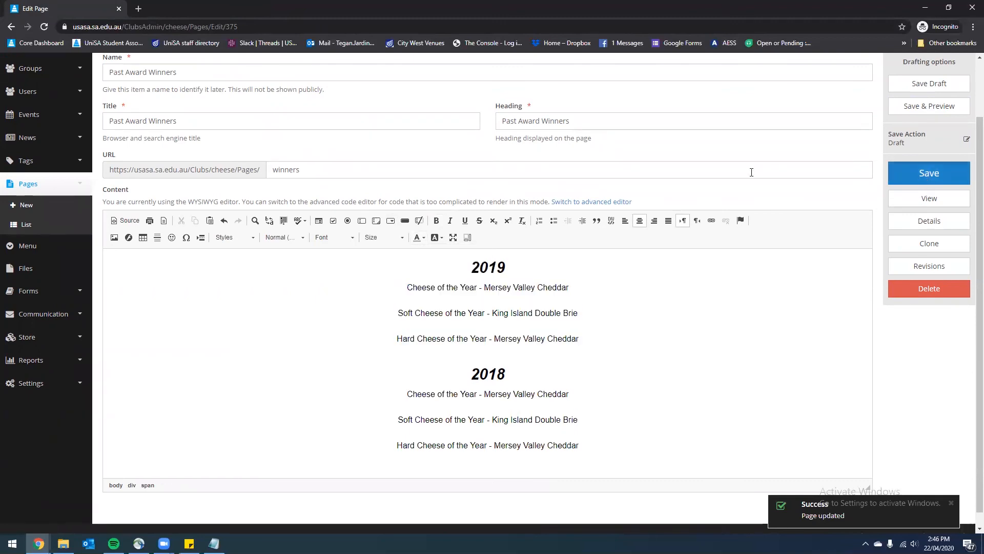
{"action": "left_click", "coordinate": [915, 105]}
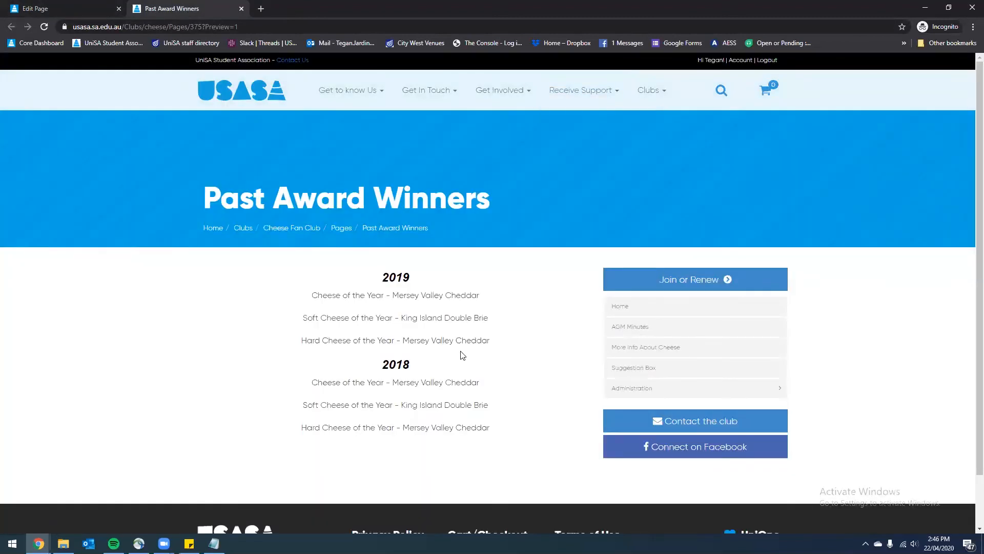
Set the Save Action to Publish, save the page, and view the published page publicly
{"action": "left_click", "coordinate": [240, 9]}
{"action": "scroll", "coordinate": [958, 277], "scroll_direction": "up", "scroll_amount": 1}
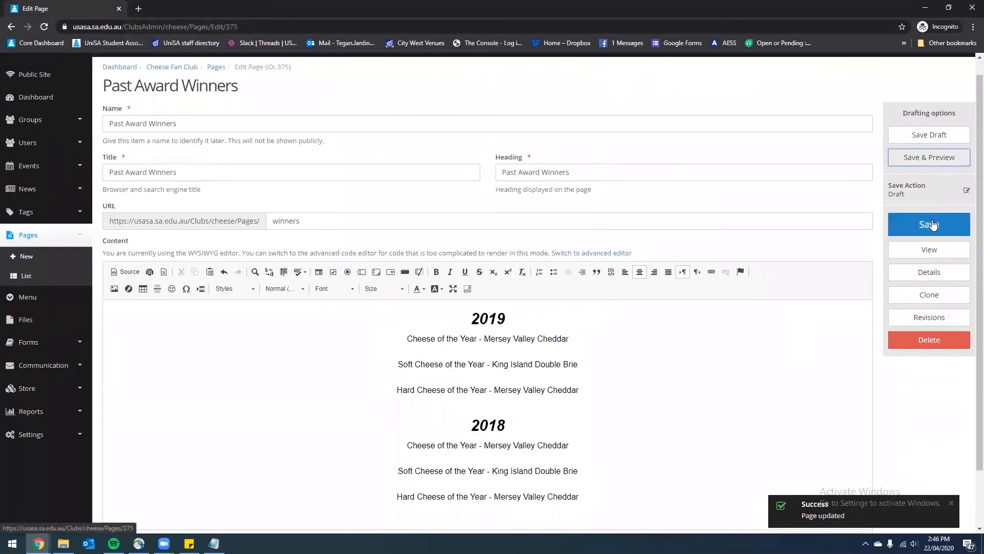
{"action": "left_click", "coordinate": [933, 192]}
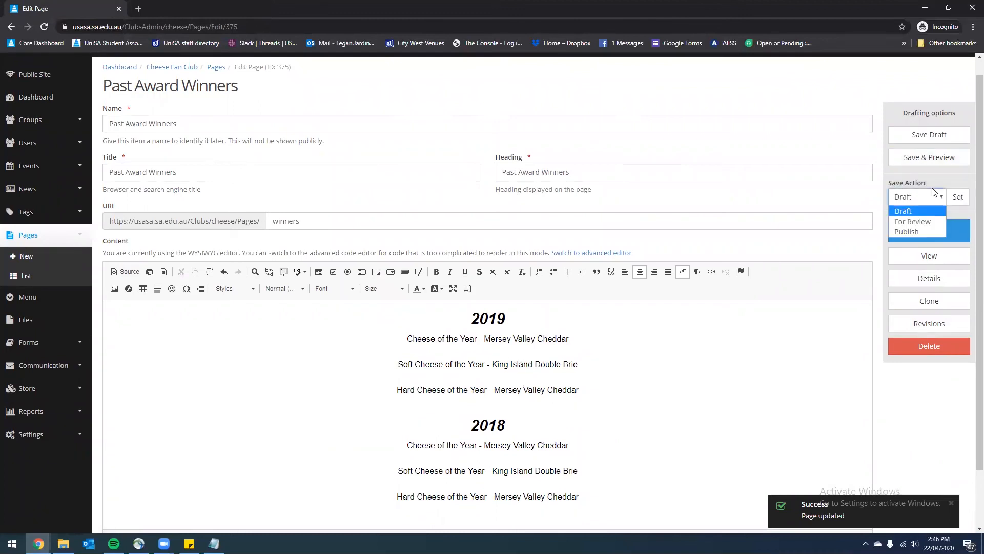
{"action": "left_click", "coordinate": [916, 232]}
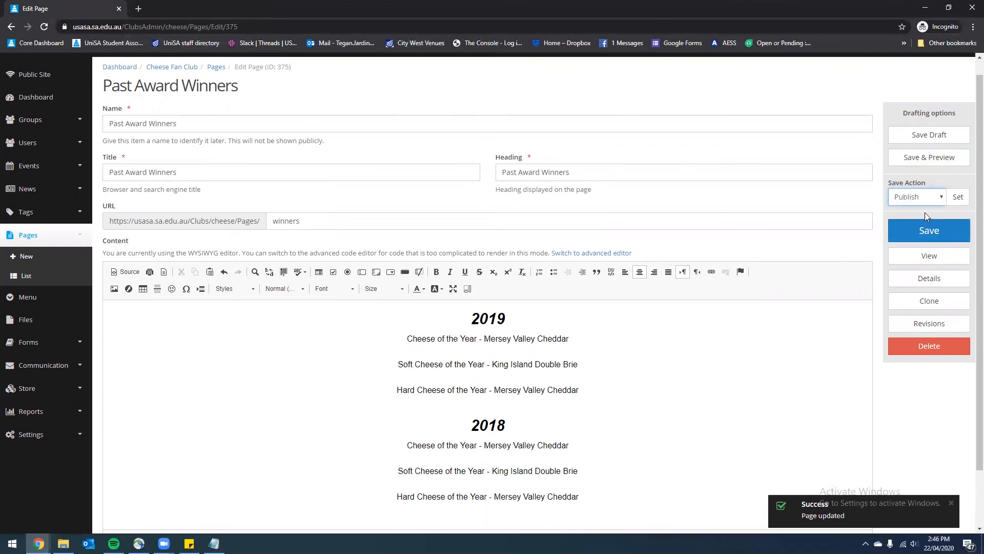
{"action": "left_click", "coordinate": [962, 199]}
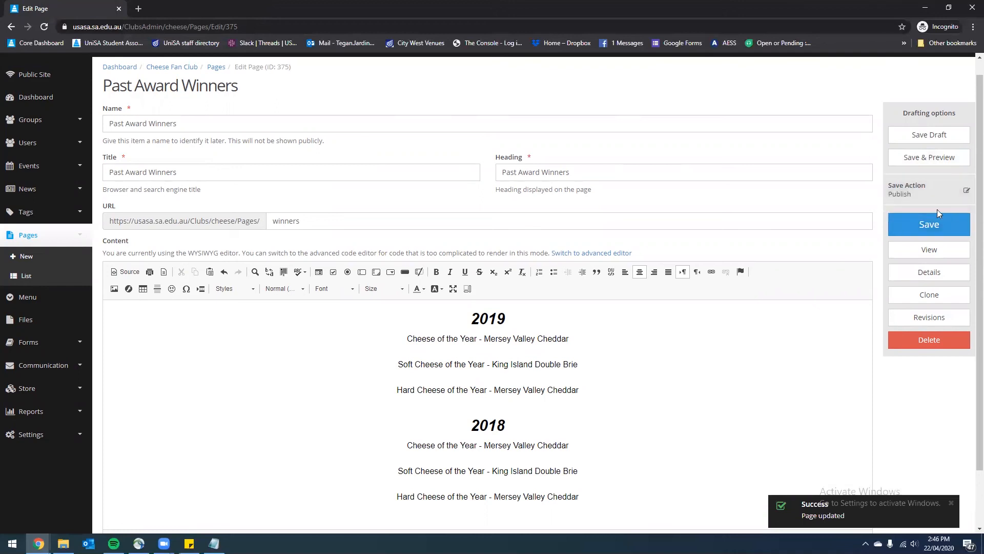
{"action": "left_click", "coordinate": [954, 223]}
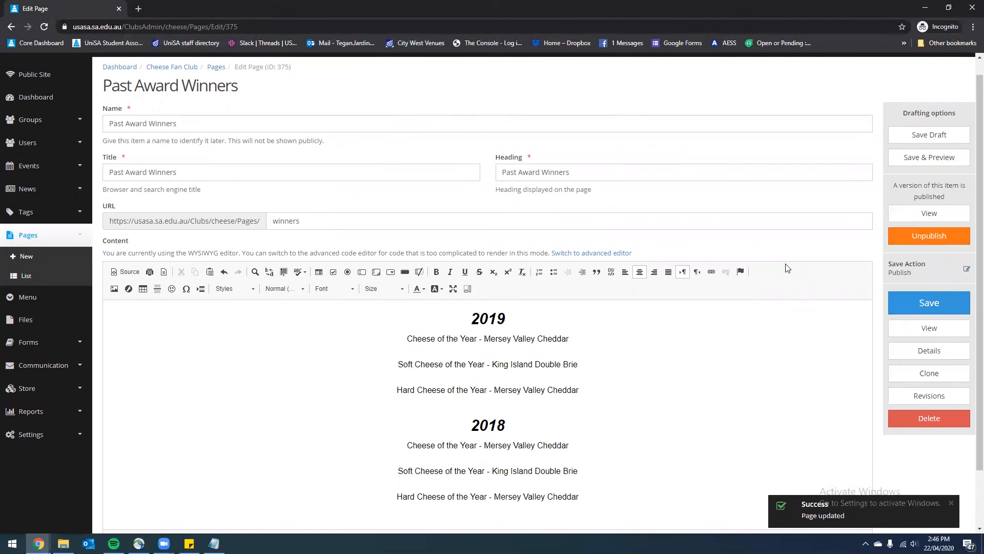
{"action": "left_click", "coordinate": [914, 216]}
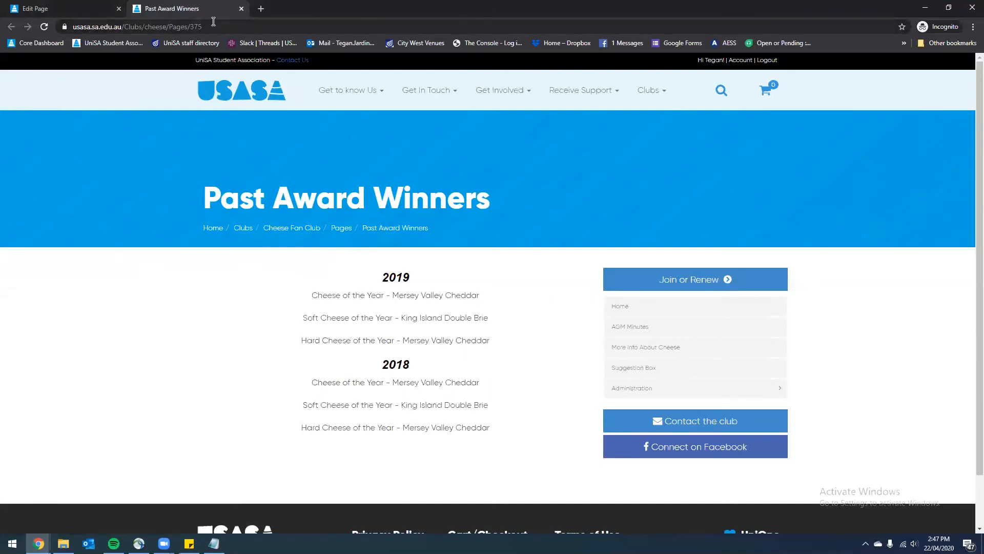
{"action": "left_click", "coordinate": [67, 9]}
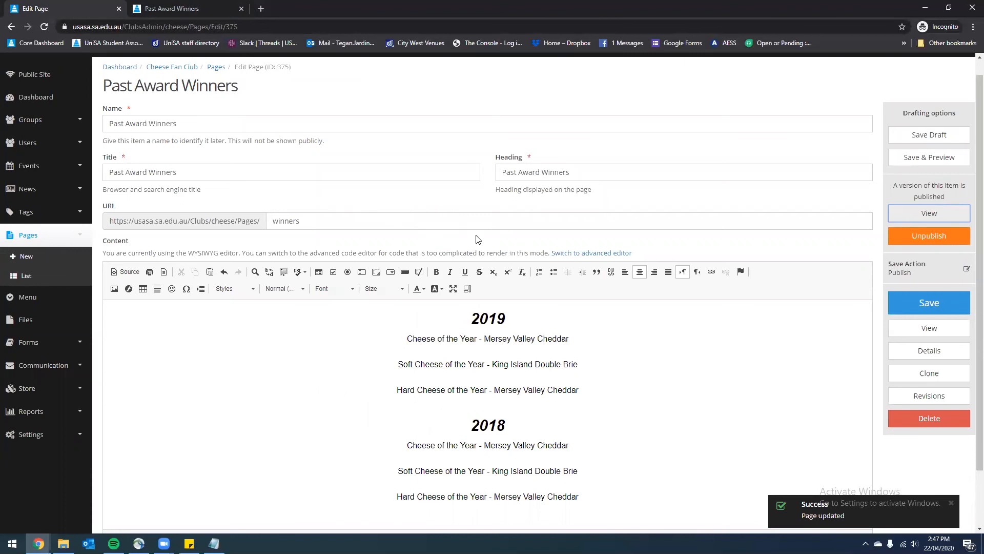
Add a 'Past Award Winners' menu item of type Page linked to page ID 375, and save the menu
{"action": "left_click", "coordinate": [24, 305]}
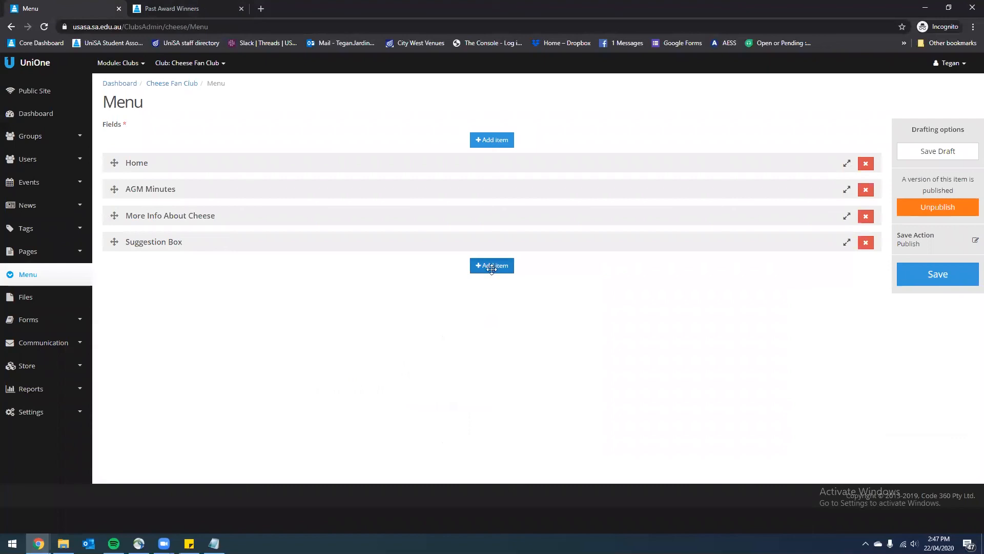
{"action": "left_click", "coordinate": [492, 267]}
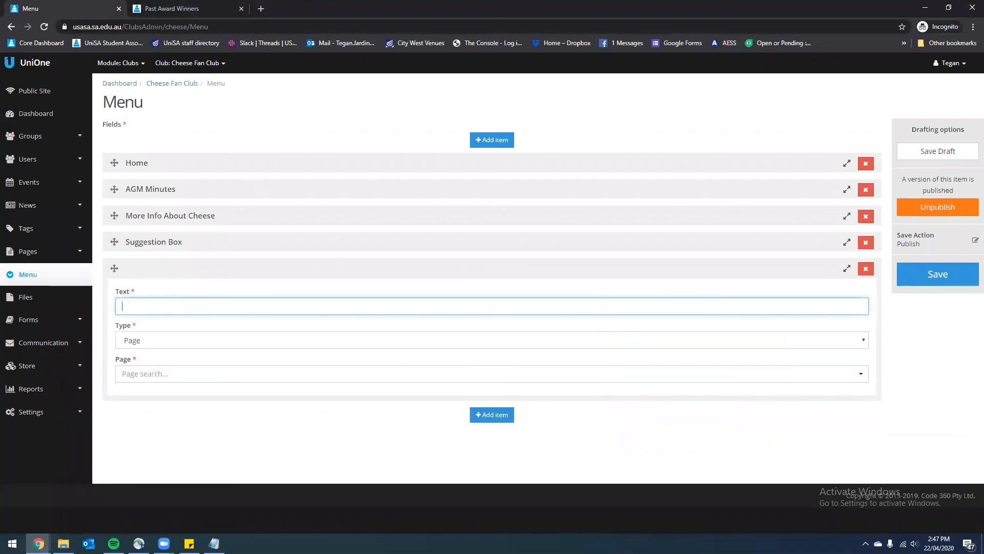
{"action": "key", "text": "alt+Tab"}
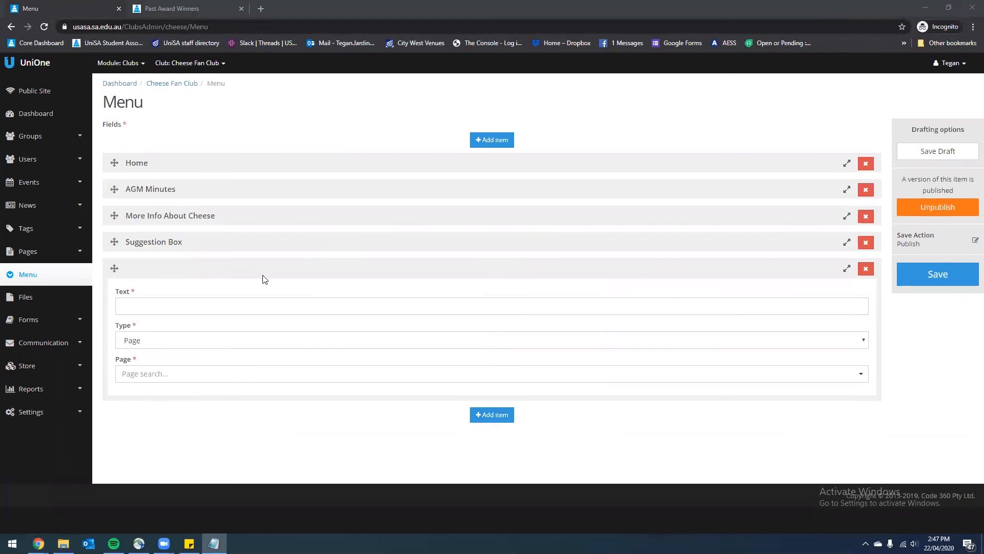
{"action": "left_click", "coordinate": [156, 304]}
{"action": "type", "text": "Past Award Winners"}
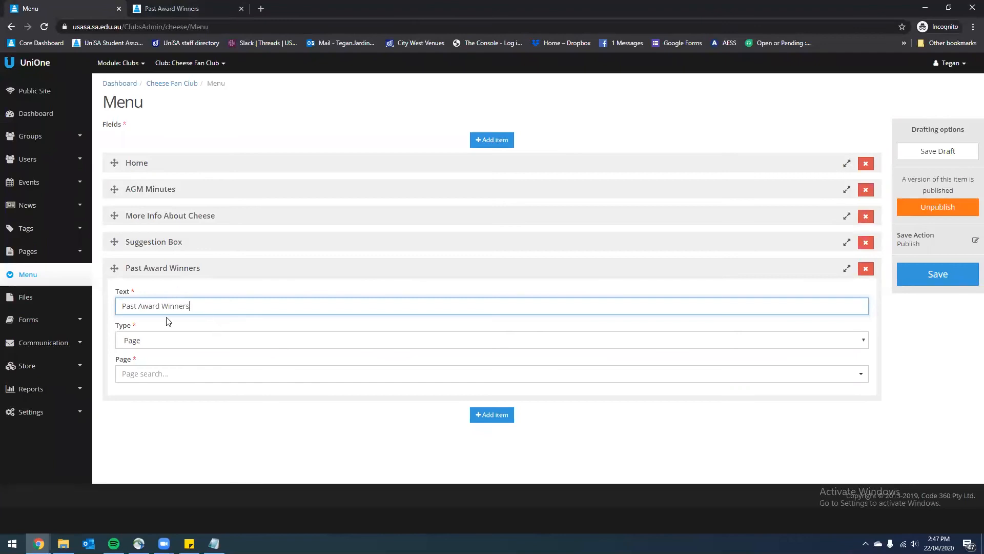
{"action": "left_click", "coordinate": [224, 340]}
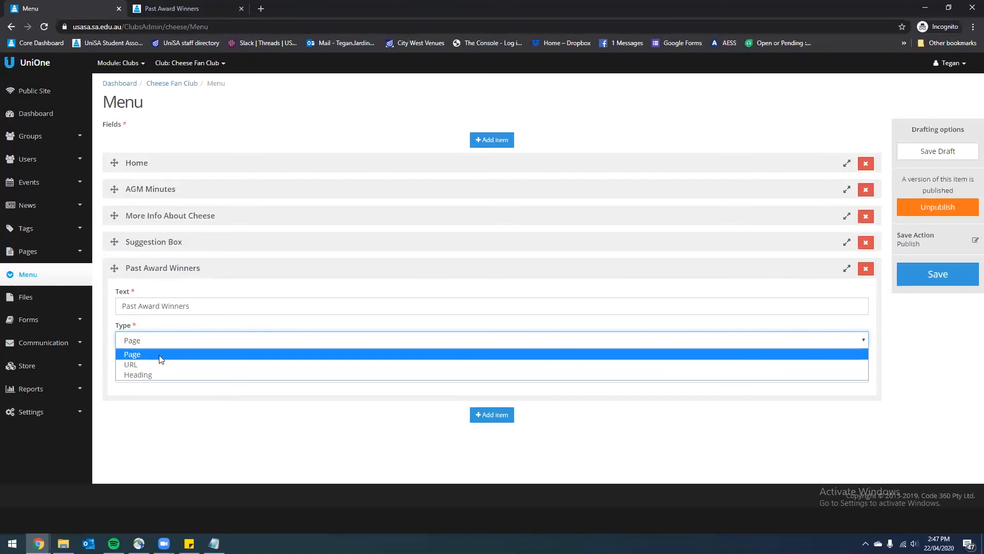
{"action": "left_click", "coordinate": [161, 354]}
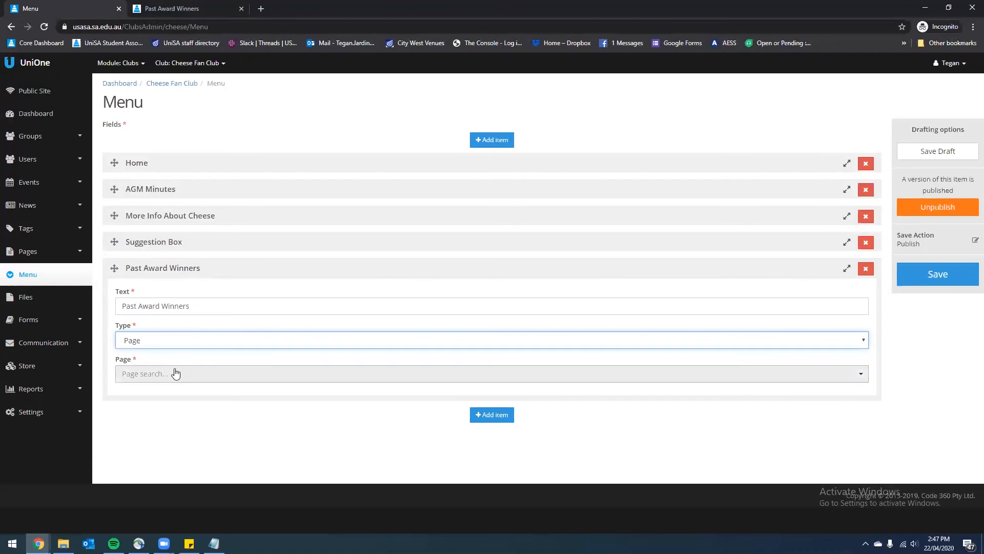
{"action": "left_click", "coordinate": [178, 370]}
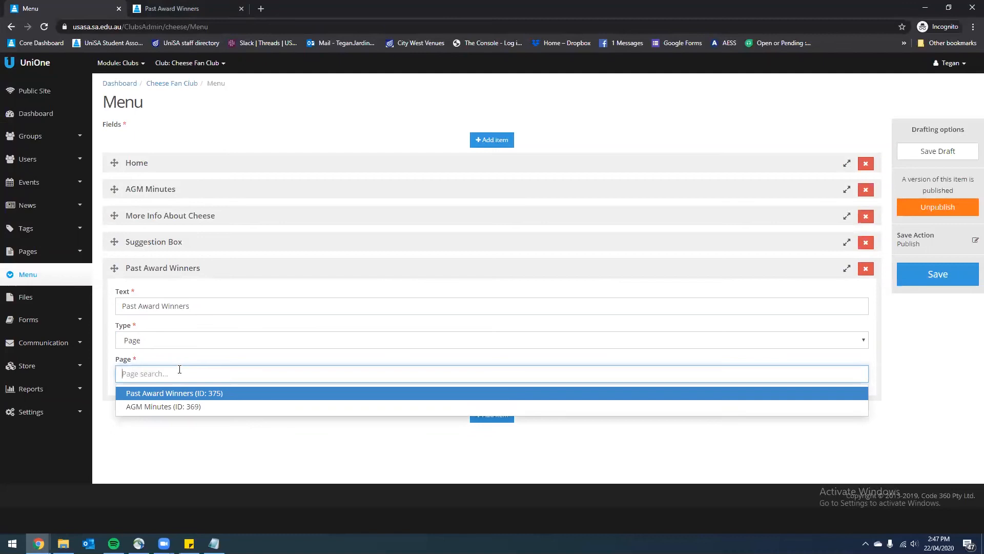
{"action": "left_click", "coordinate": [157, 394]}
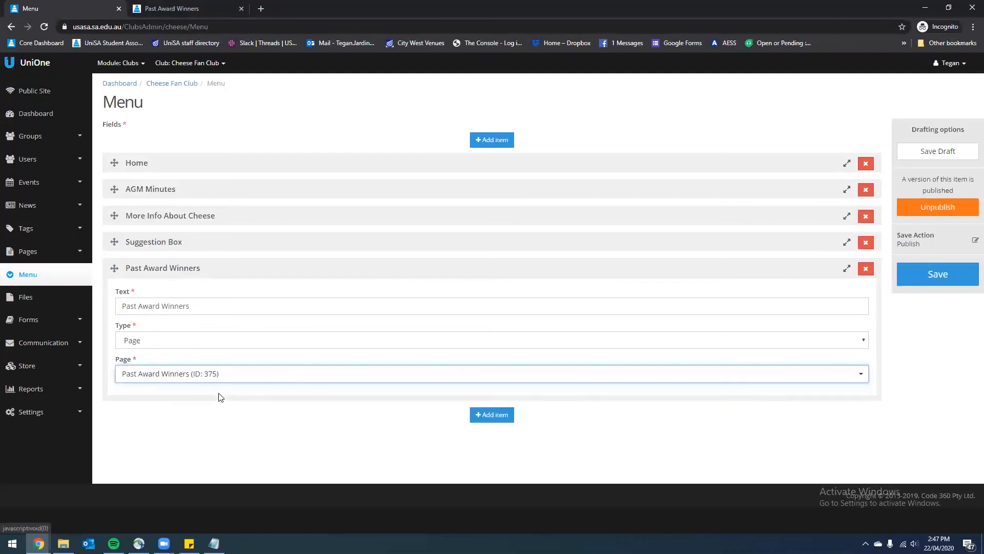
{"action": "left_click", "coordinate": [926, 277]}
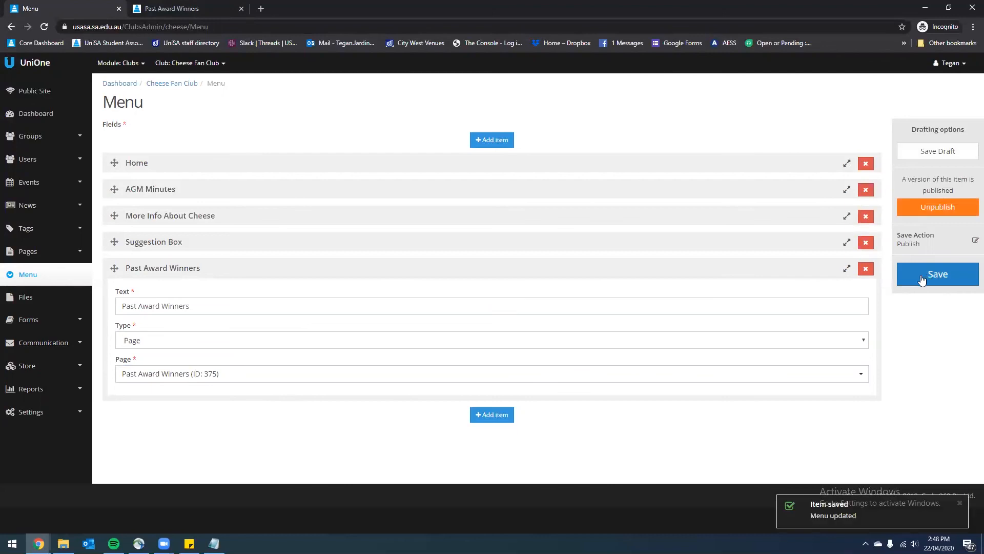
{"action": "left_click", "coordinate": [49, 93]}
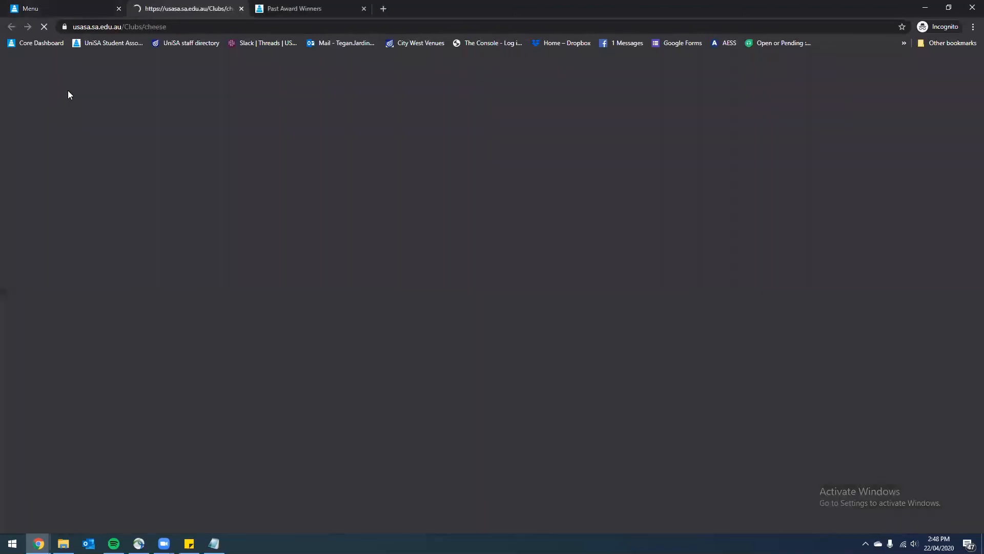
Open Past Award Winners from the public club sidebar, then close both public-site tabs
{"action": "left_click", "coordinate": [647, 397]}
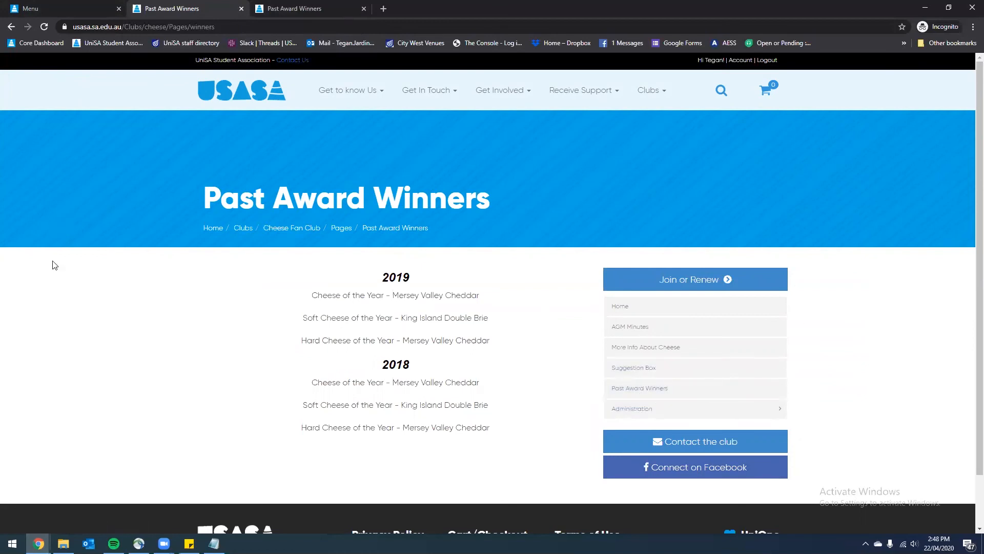
{"action": "left_click", "coordinate": [241, 8]}
{"action": "left_click", "coordinate": [241, 9]}
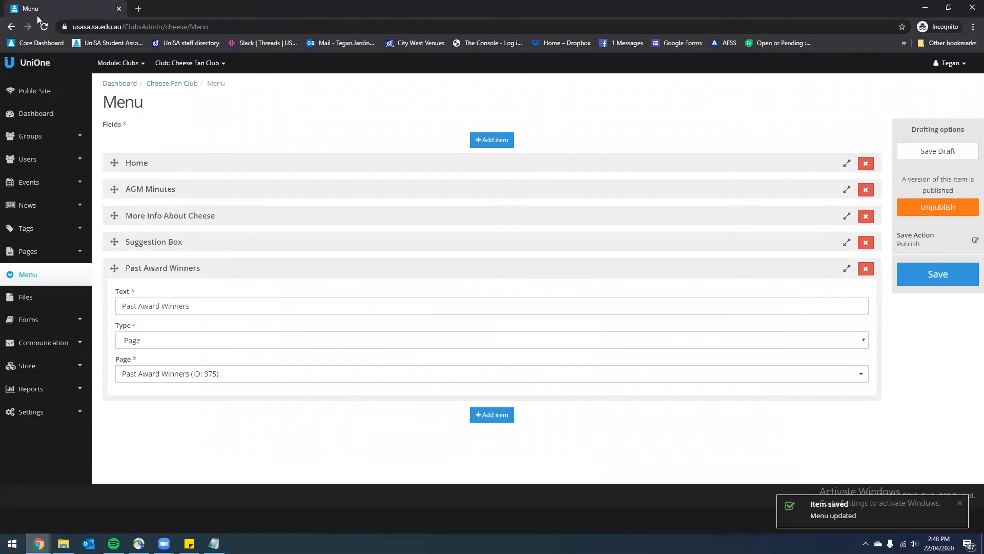
Delete the Past Award Winners page from the Pages list via its Actions menu, confirming with OK
{"action": "left_click", "coordinate": [52, 251]}
{"action": "left_click", "coordinate": [42, 298]}
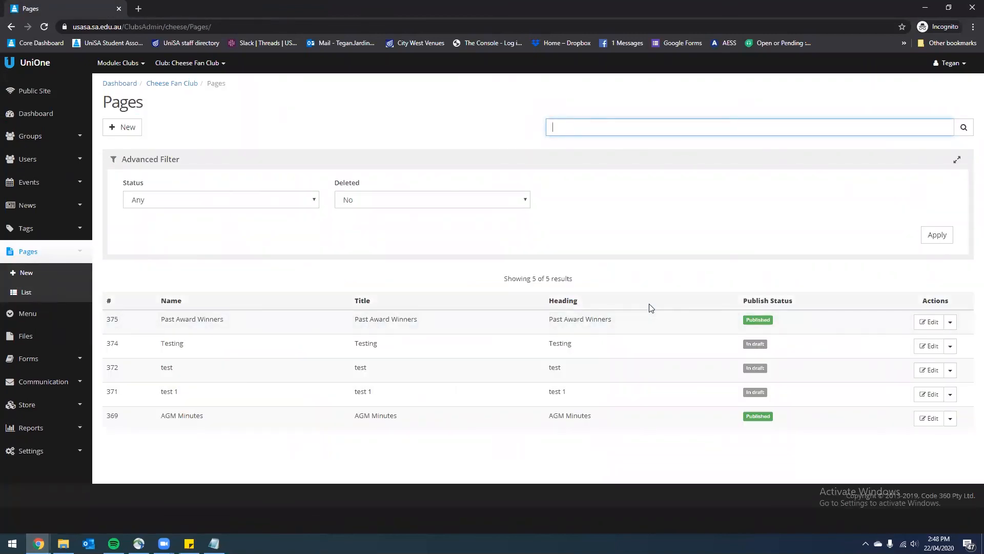
{"action": "left_click", "coordinate": [935, 322]}
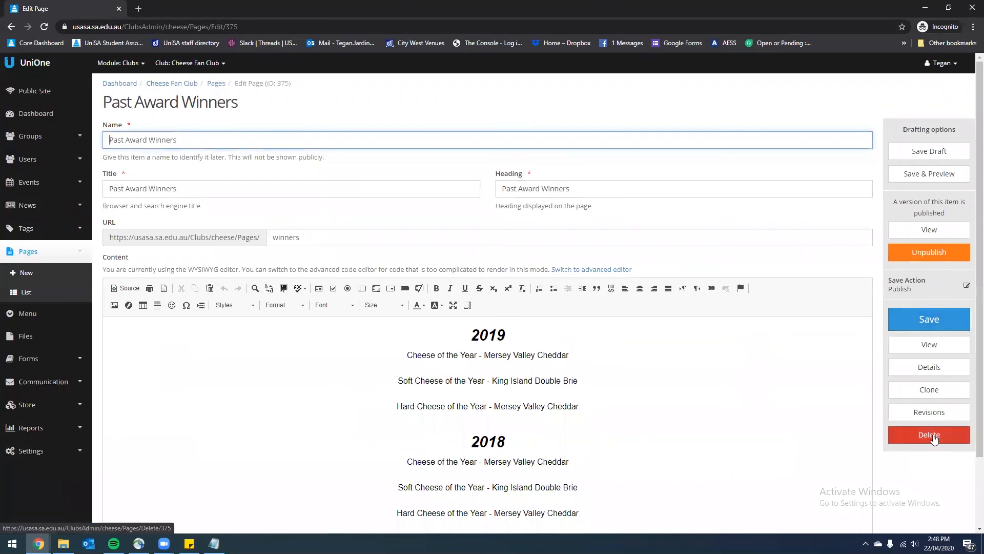
{"action": "left_click", "coordinate": [50, 299]}
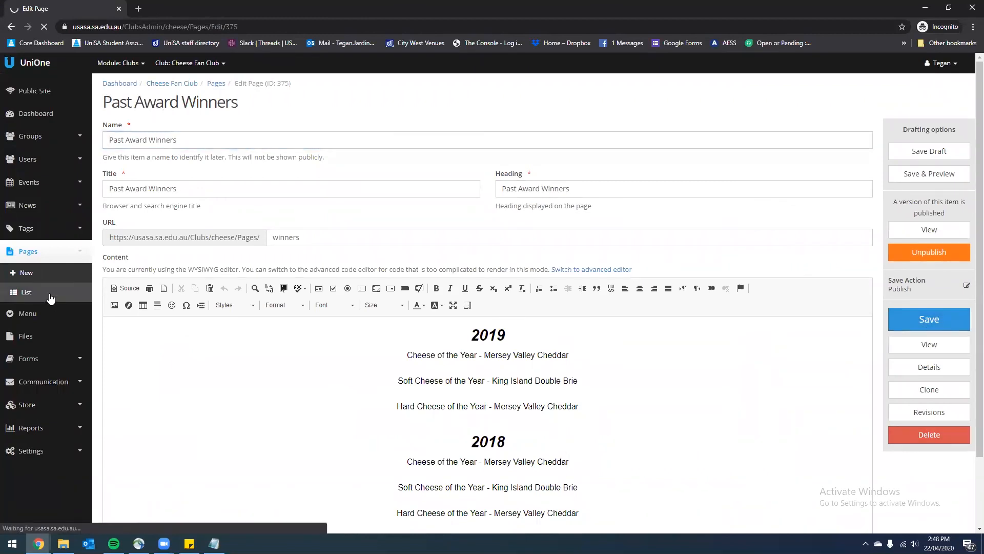
{"action": "left_click", "coordinate": [950, 325]}
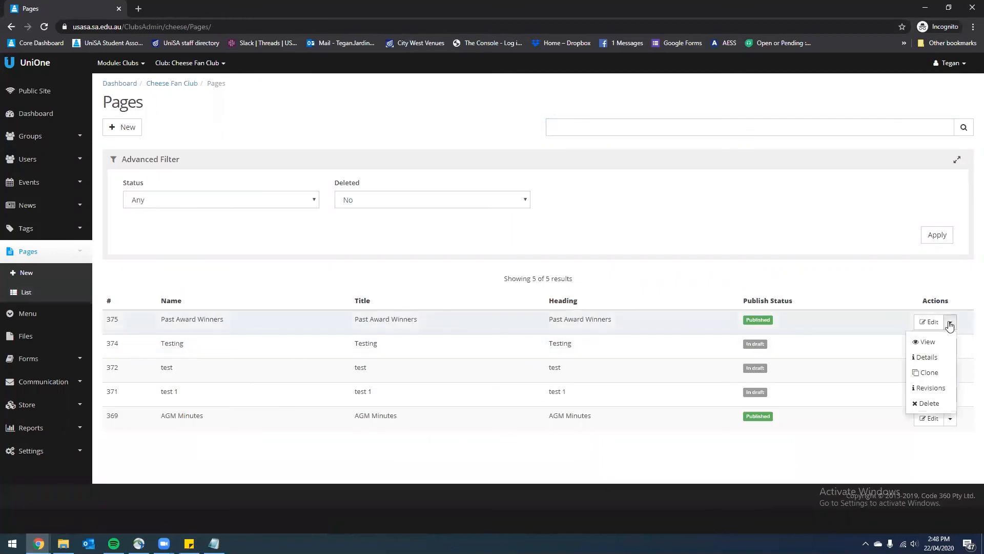
{"action": "left_click", "coordinate": [930, 403]}
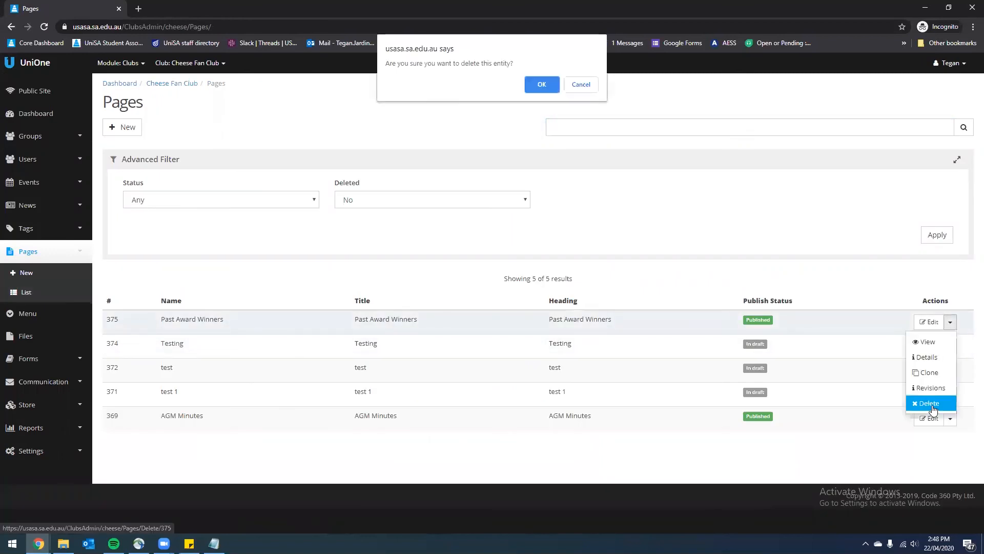
{"action": "left_click", "coordinate": [541, 85]}
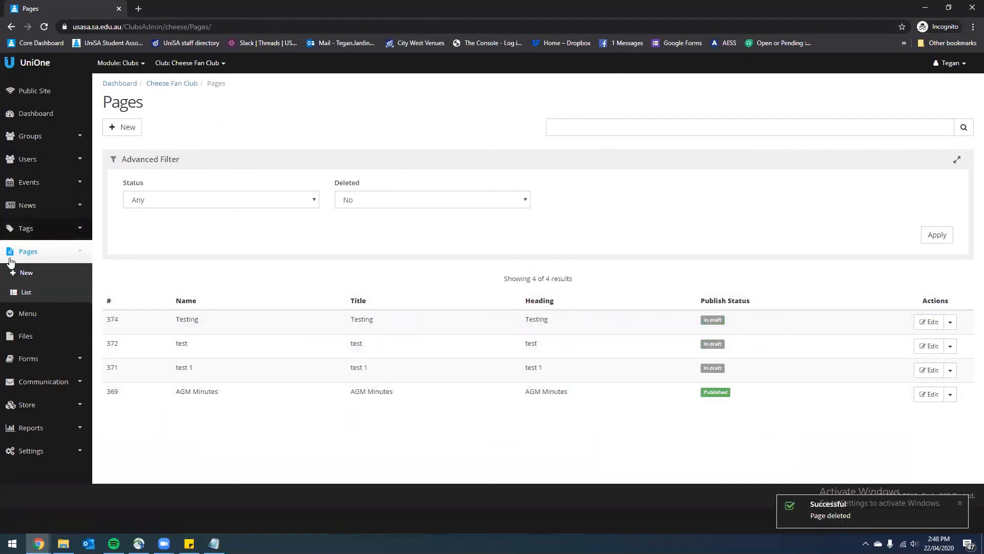
{"action": "left_click", "coordinate": [12, 322]}
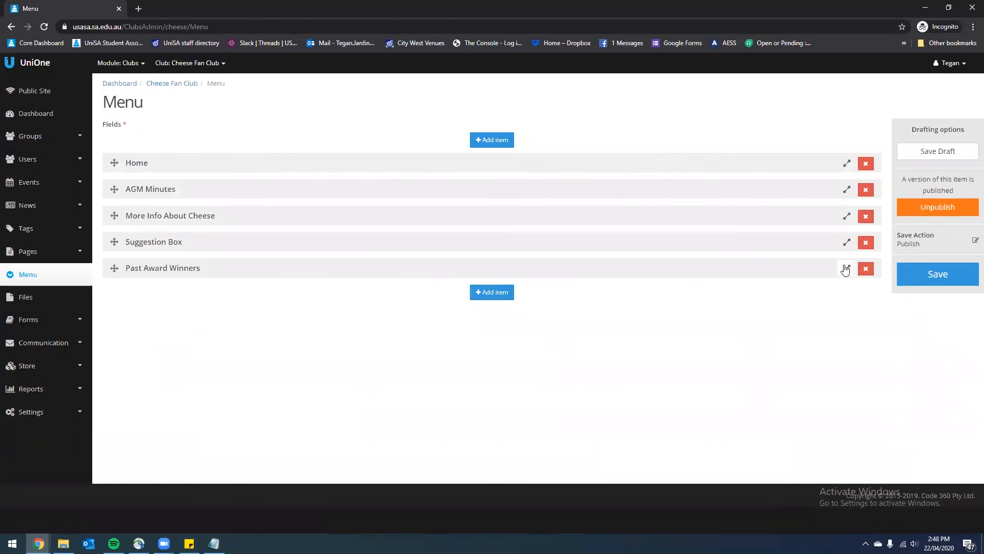
Filter the club's Pages list to include deleted pages
{"action": "left_click", "coordinate": [846, 269]}
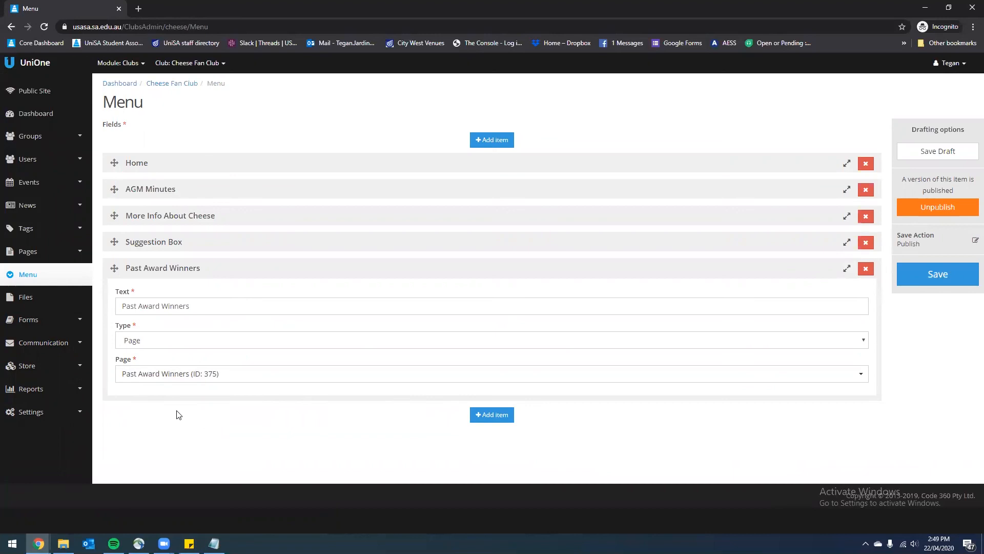
{"action": "left_click", "coordinate": [30, 251]}
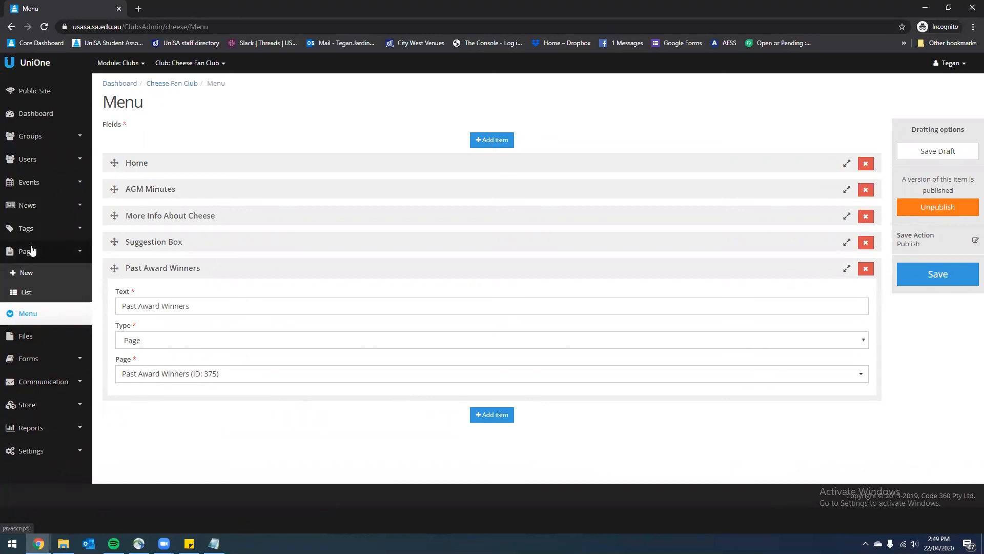
{"action": "left_click", "coordinate": [26, 291]}
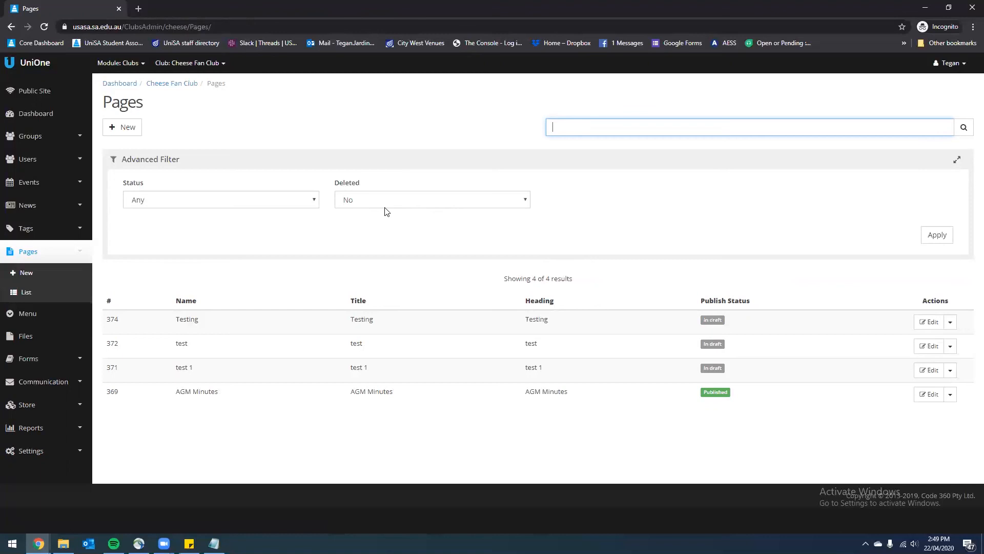
{"action": "left_click", "coordinate": [409, 207]}
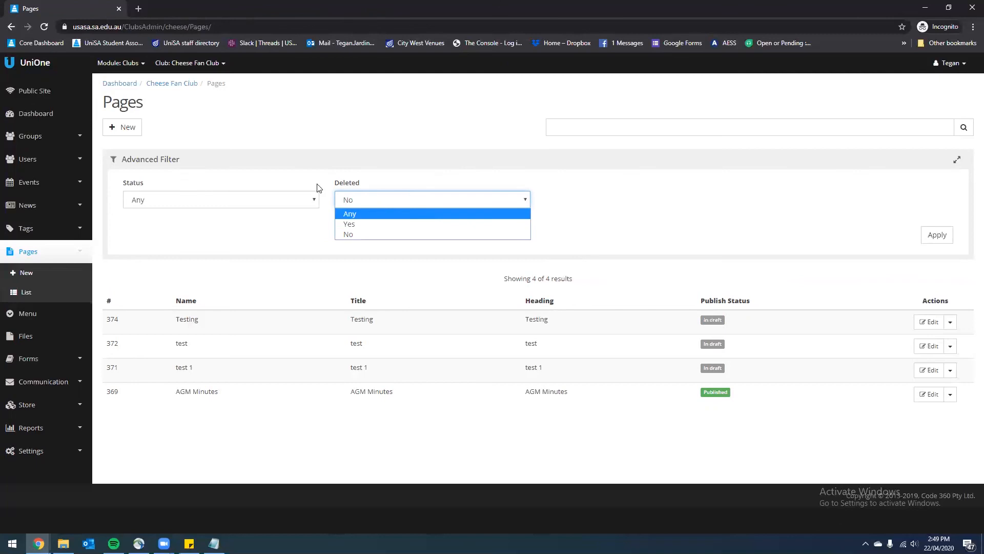
{"action": "left_click", "coordinate": [363, 201]}
{"action": "left_click", "coordinate": [361, 202]}
{"action": "left_click", "coordinate": [349, 213]}
{"action": "left_click", "coordinate": [586, 218]}
{"action": "left_click", "coordinate": [938, 234]}
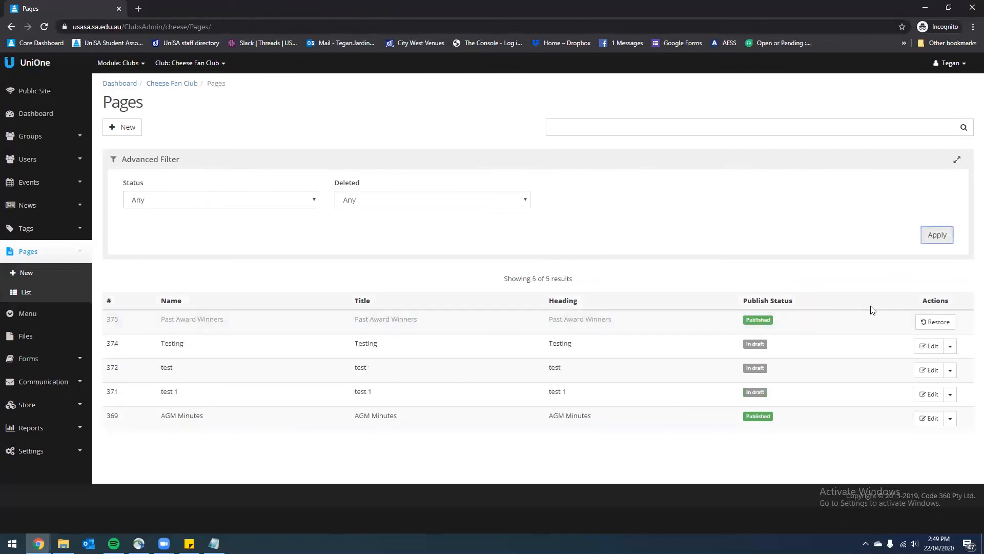
Restore the Past Award Winners page and confirm with OK
{"action": "left_click", "coordinate": [948, 326]}
{"action": "left_click", "coordinate": [546, 91]}
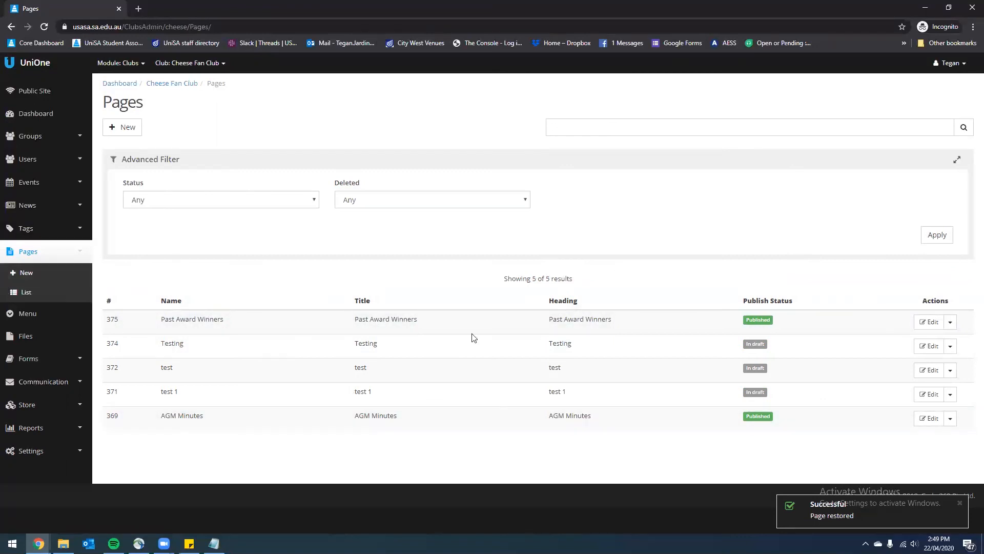
{"action": "left_click", "coordinate": [934, 420]}
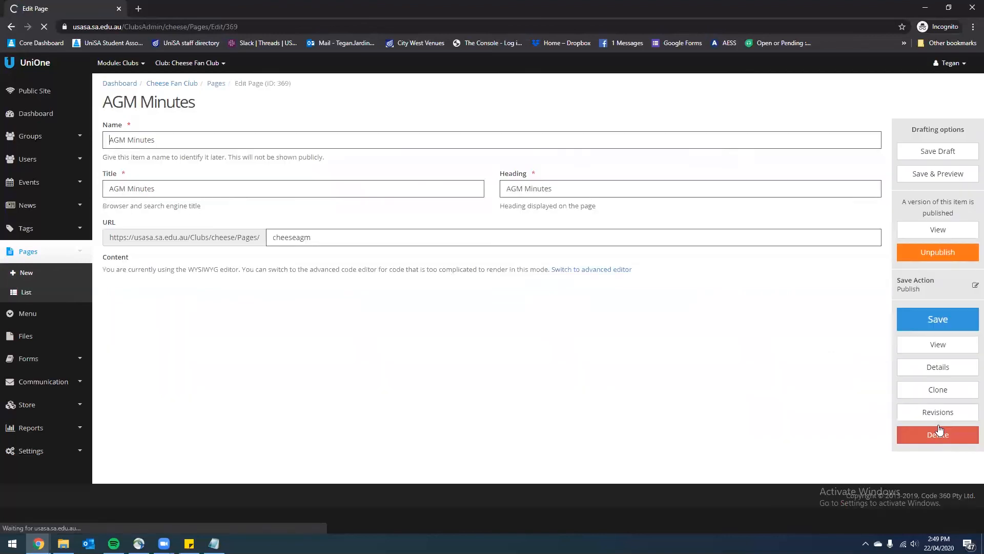
Replace 'Insert' with 'Download the' in the AGM Minutes placeholder line
{"action": "left_click_drag", "start_coordinate": [195, 322], "coordinate": [89, 320]}
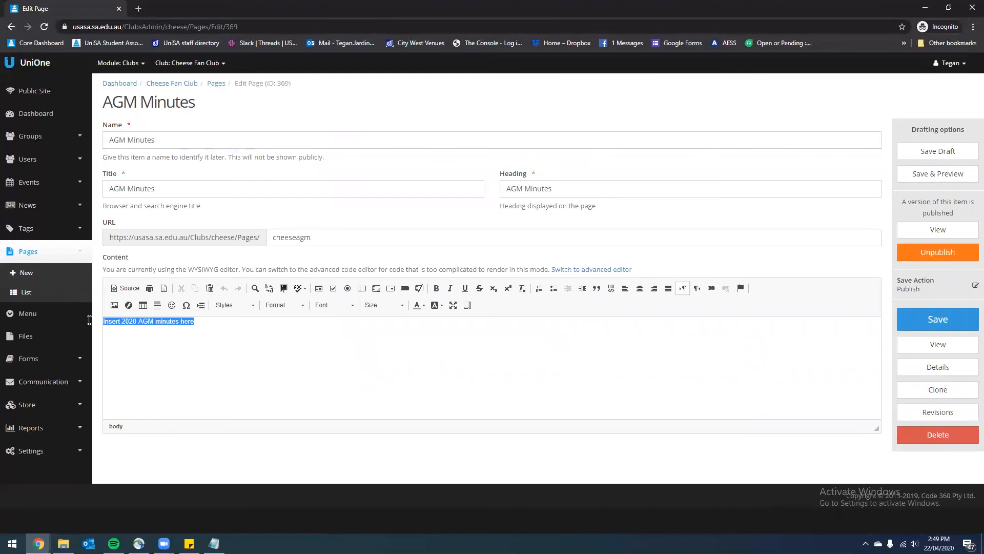
{"action": "left_click", "coordinate": [195, 322]}
{"action": "left_click_drag", "start_coordinate": [195, 322], "coordinate": [87, 325]}
{"action": "left_click", "coordinate": [130, 323]}
{"action": "double_click", "coordinate": [106, 323]}
{"action": "left_click", "coordinate": [246, 323]}
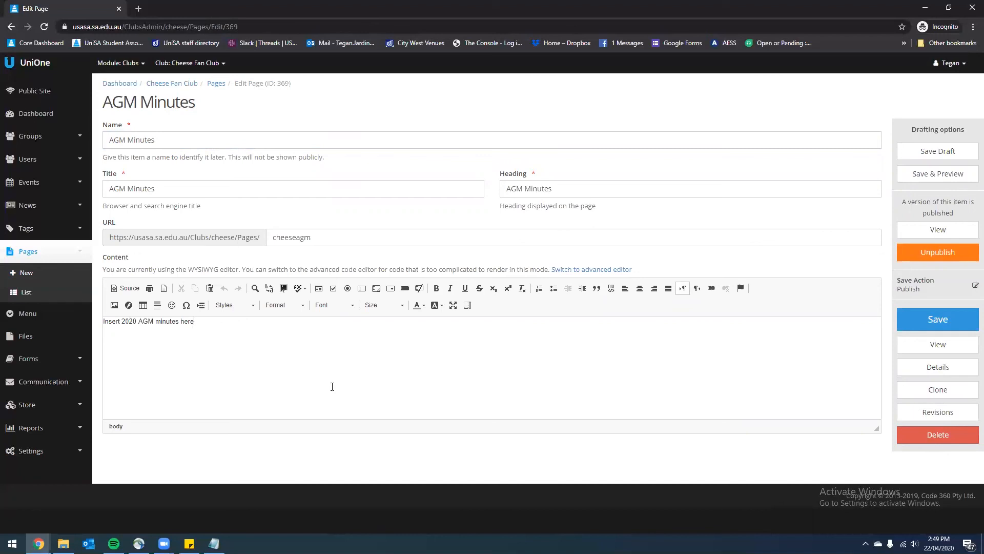
{"action": "left_click_drag", "start_coordinate": [120, 321], "coordinate": [68, 322]}
{"action": "type", "text": "Dow"}
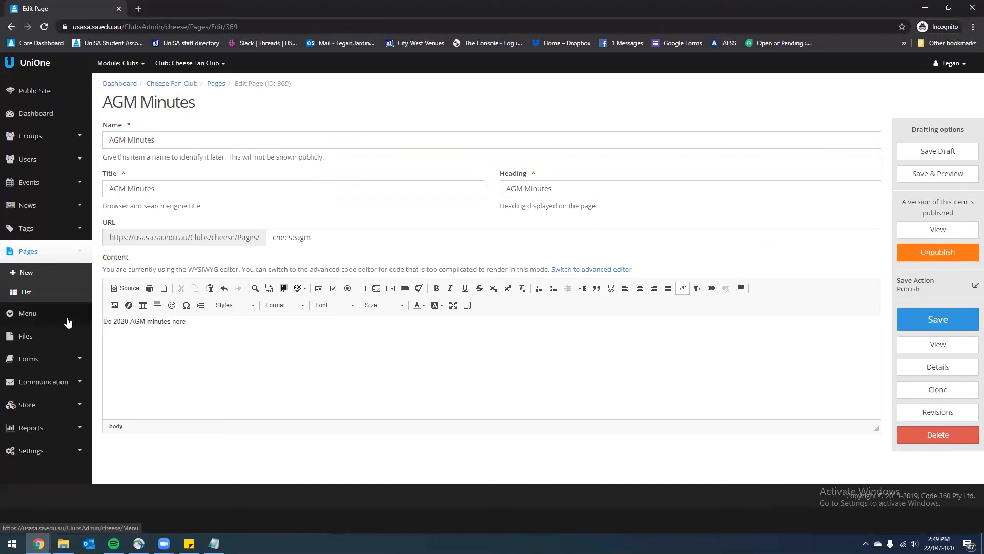
{"action": "type", "text": "nload the"}
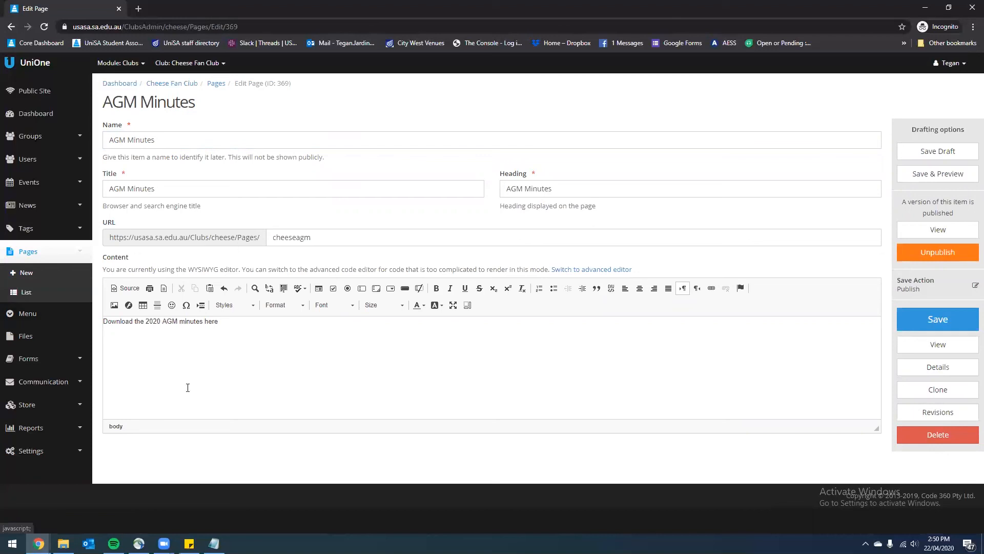
Save the AGM Minutes page reading 'Download the 2020 AGM minutes here'
{"action": "left_click_drag", "start_coordinate": [240, 321], "coordinate": [205, 321]}
{"action": "left_click", "coordinate": [220, 322]}
{"action": "double_click", "coordinate": [216, 322]}
{"action": "left_click", "coordinate": [233, 325]}
{"action": "left_click_drag", "start_coordinate": [207, 323], "coordinate": [205, 322]}
{"action": "left_click", "coordinate": [320, 352]}
{"action": "left_click", "coordinate": [945, 317]}
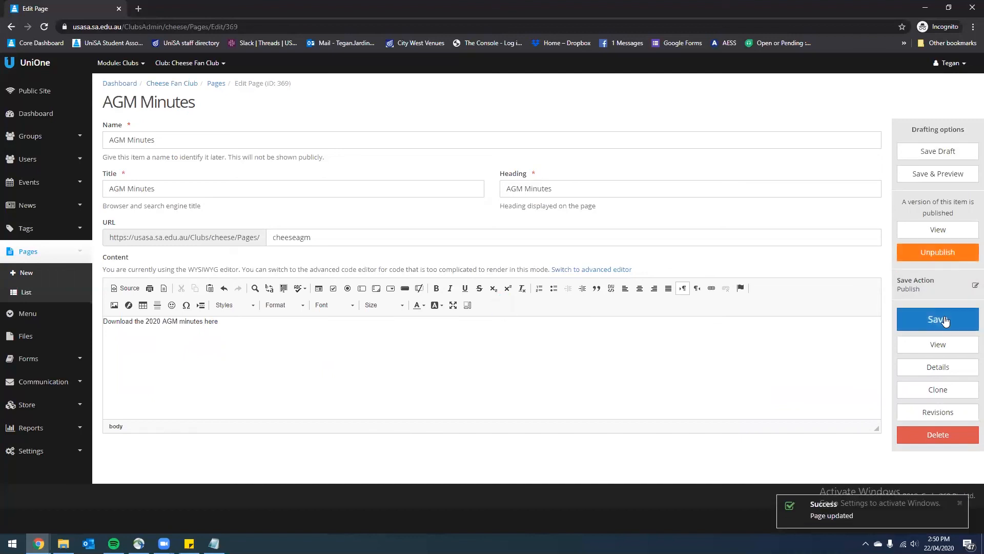
{"action": "left_click", "coordinate": [60, 343]}
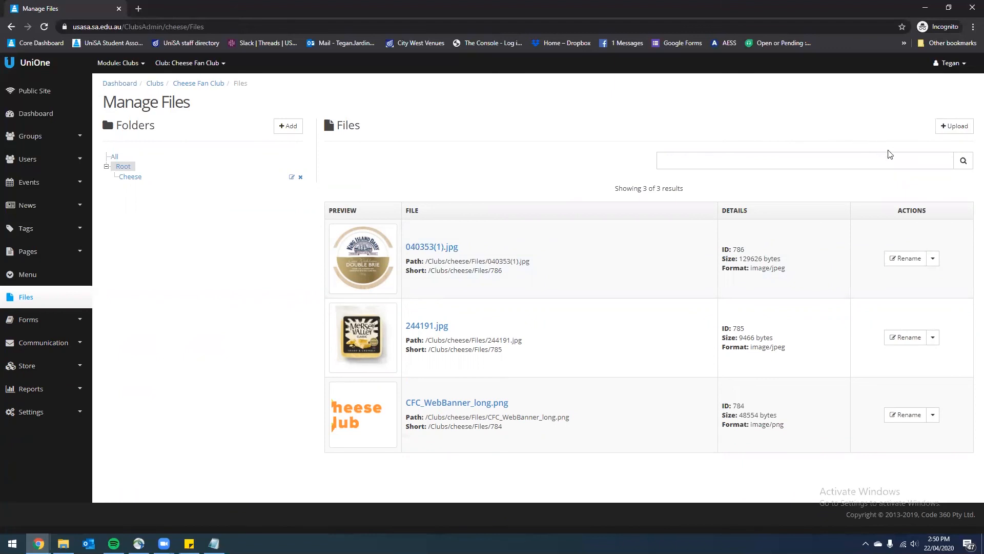
Upload Chees Club Minutes.docx from the Documents folder to the club's files
{"action": "left_click", "coordinate": [953, 128]}
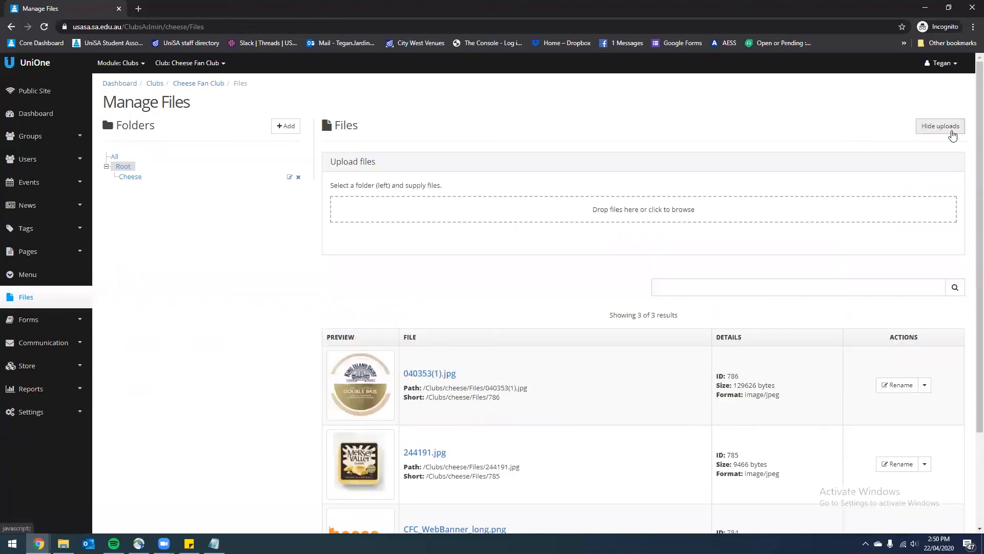
{"action": "left_click", "coordinate": [645, 216]}
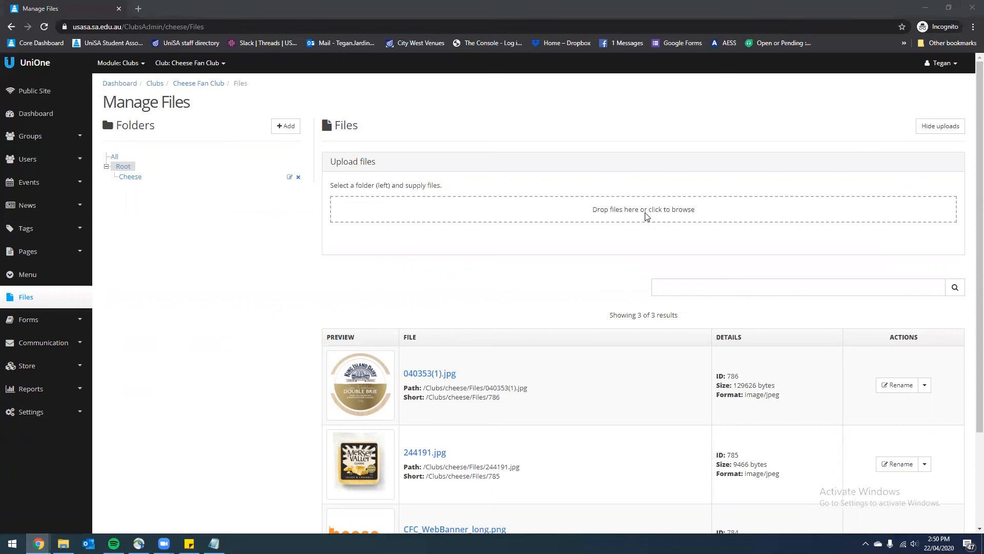
{"action": "scroll", "coordinate": [189, 151], "scroll_direction": "down", "scroll_amount": 5}
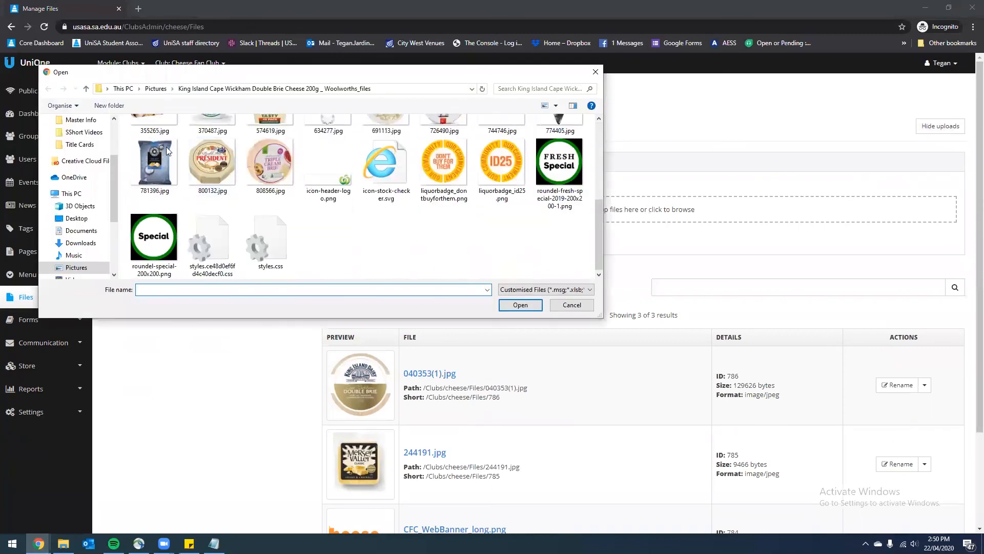
{"action": "left_click", "coordinate": [77, 230]}
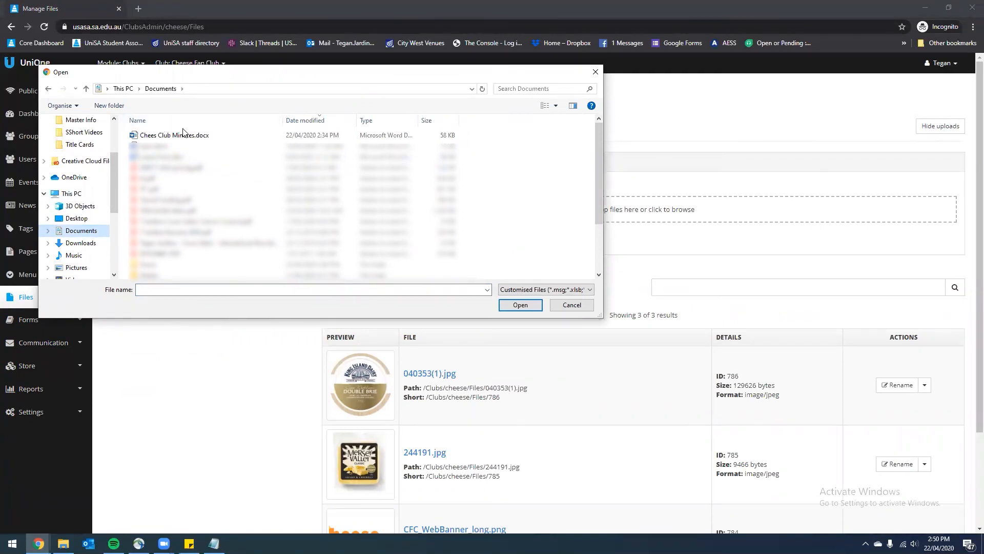
{"action": "scroll", "coordinate": [184, 135], "scroll_direction": "down", "scroll_amount": 2}
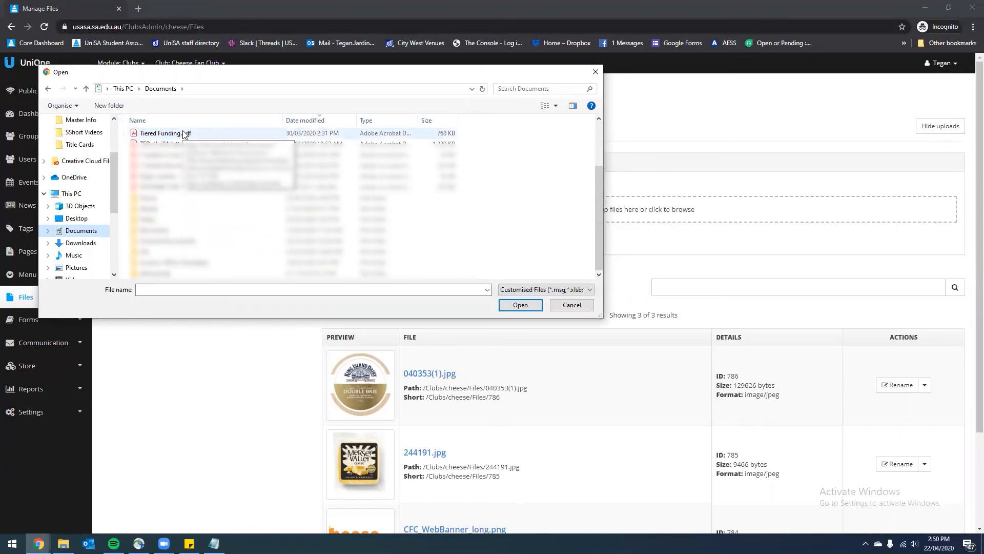
{"action": "scroll", "coordinate": [184, 134], "scroll_direction": "up", "scroll_amount": 2}
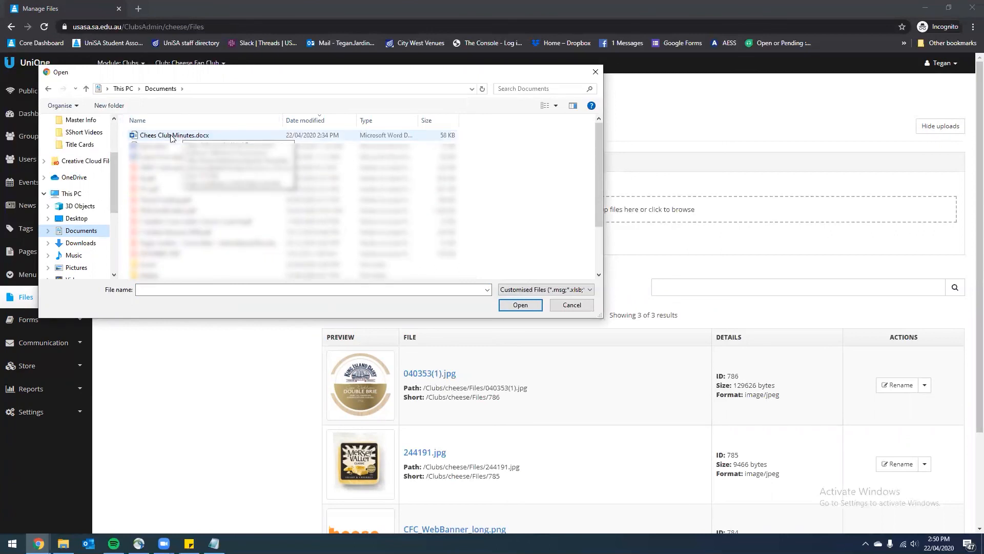
{"action": "left_click", "coordinate": [172, 136]}
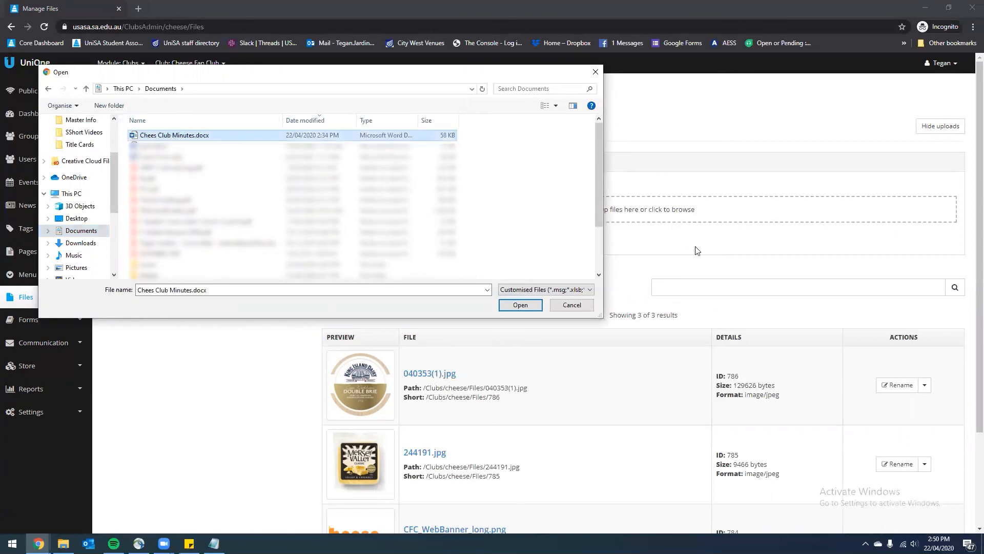
{"action": "left_click", "coordinate": [521, 306]}
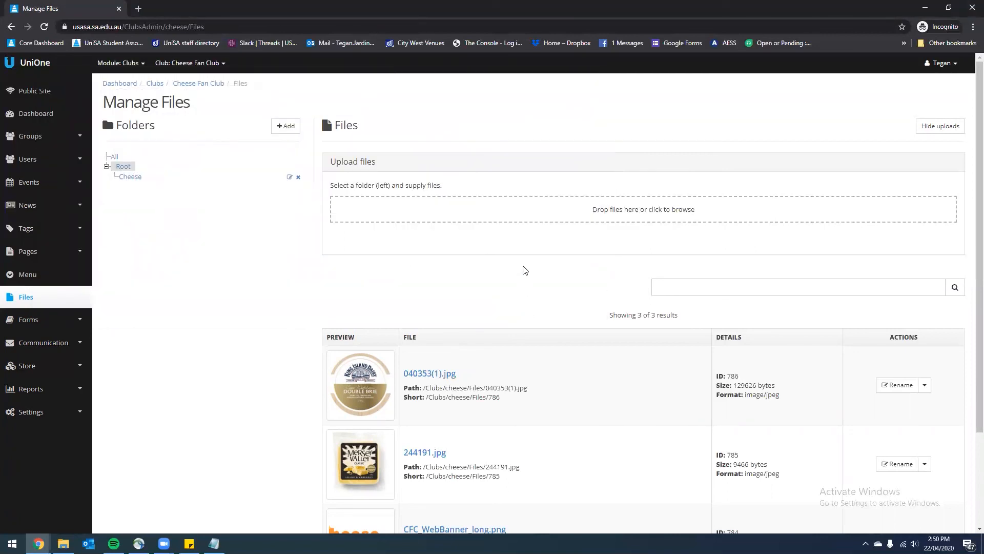
Copy the uploaded minutes file's short path
{"action": "scroll", "coordinate": [532, 248], "scroll_direction": "down", "scroll_amount": 3}
{"action": "scroll", "coordinate": [538, 253], "scroll_direction": "up", "scroll_amount": 1}
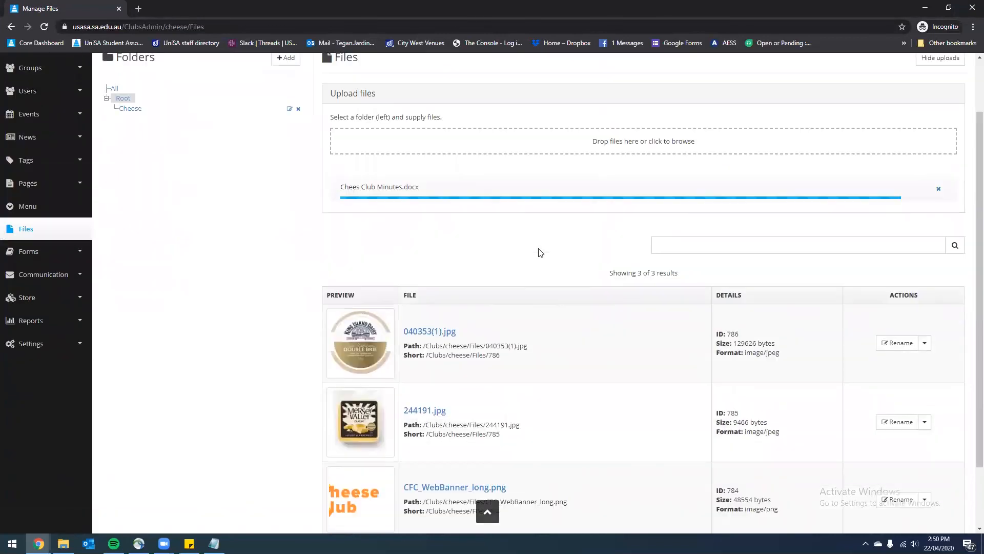
{"action": "scroll", "coordinate": [540, 262], "scroll_direction": "down", "scroll_amount": 2}
{"action": "scroll", "coordinate": [539, 262], "scroll_direction": "down", "scroll_amount": 1}
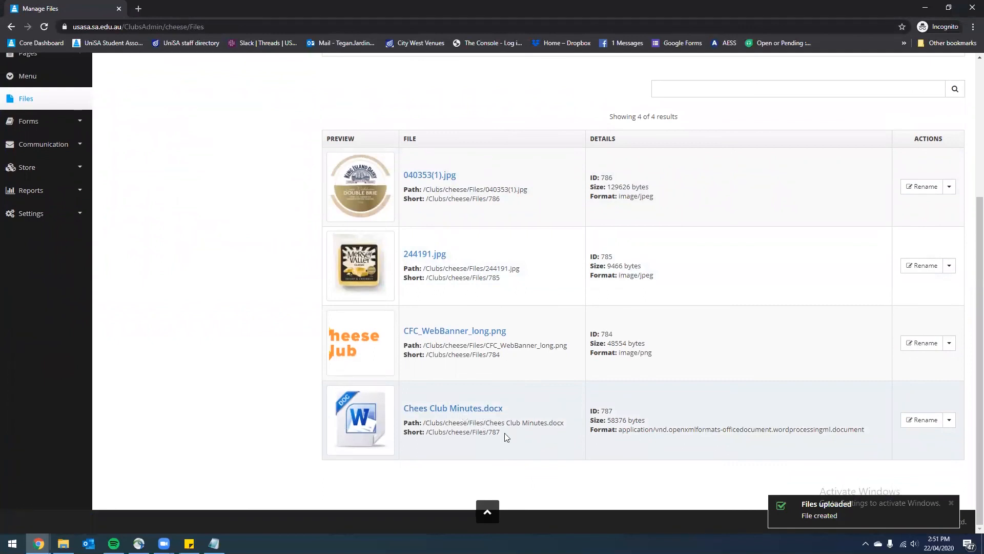
{"action": "left_click_drag", "start_coordinate": [506, 433], "coordinate": [428, 434]}
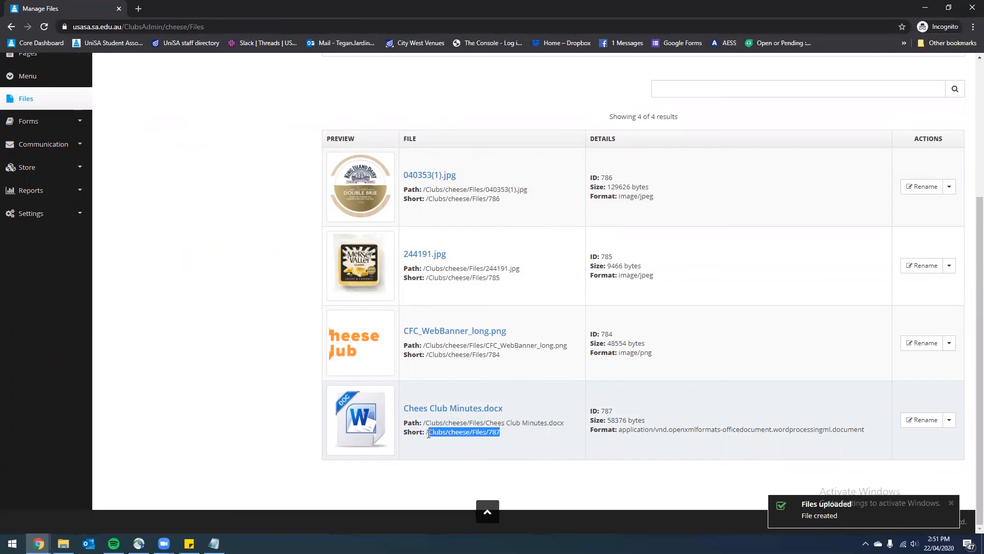
{"action": "right_click", "coordinate": [436, 433]}
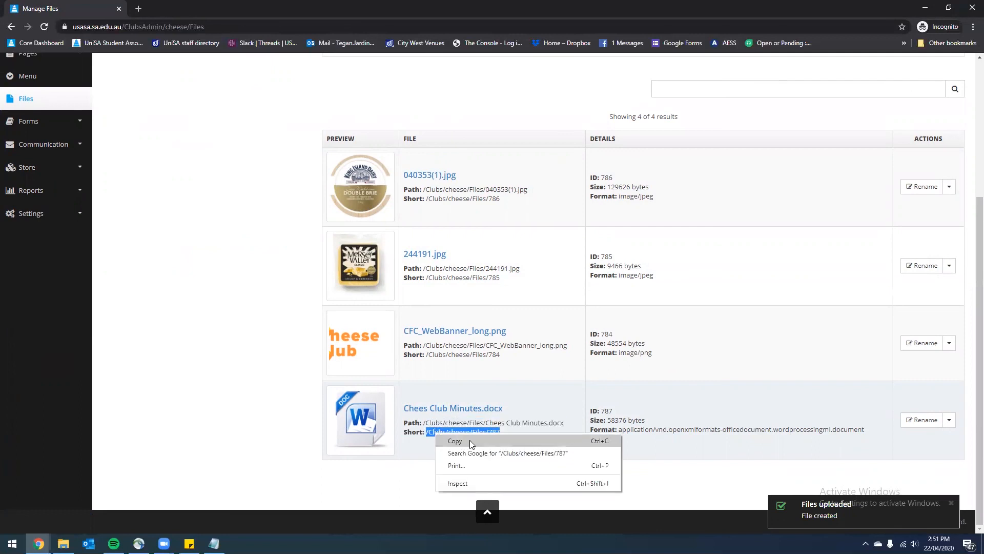
{"action": "left_click", "coordinate": [470, 440]}
{"action": "right_click", "coordinate": [463, 434]}
{"action": "left_click", "coordinate": [492, 445]}
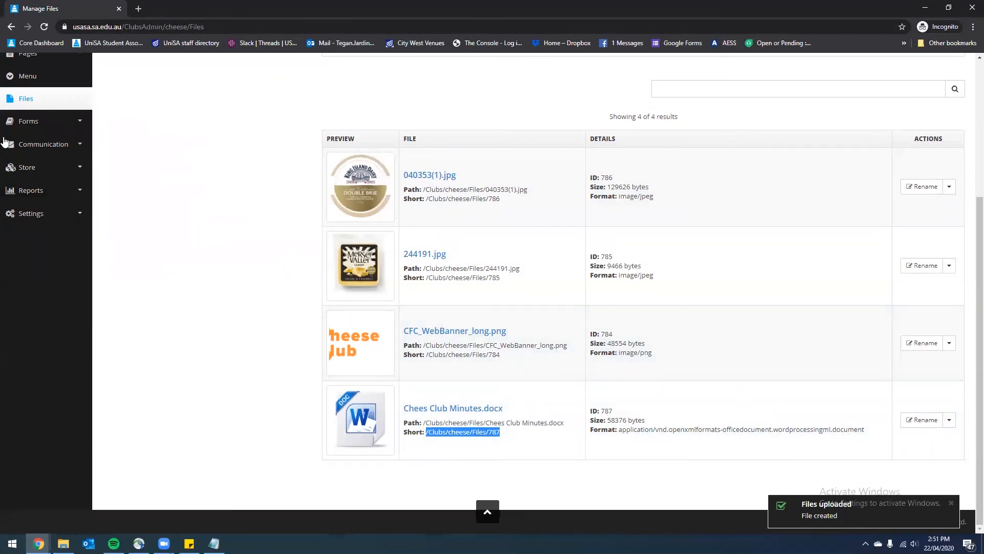
Open the AGM Minutes page for editing from the club's page list
{"action": "scroll", "coordinate": [101, 247], "scroll_direction": "up", "scroll_amount": 2}
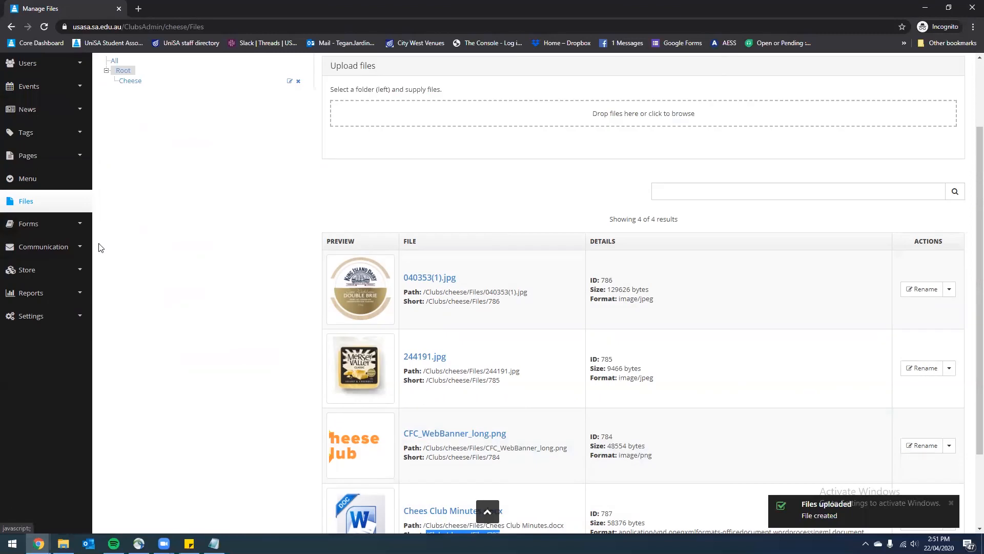
{"action": "left_click", "coordinate": [48, 173]}
{"action": "left_click", "coordinate": [26, 196]}
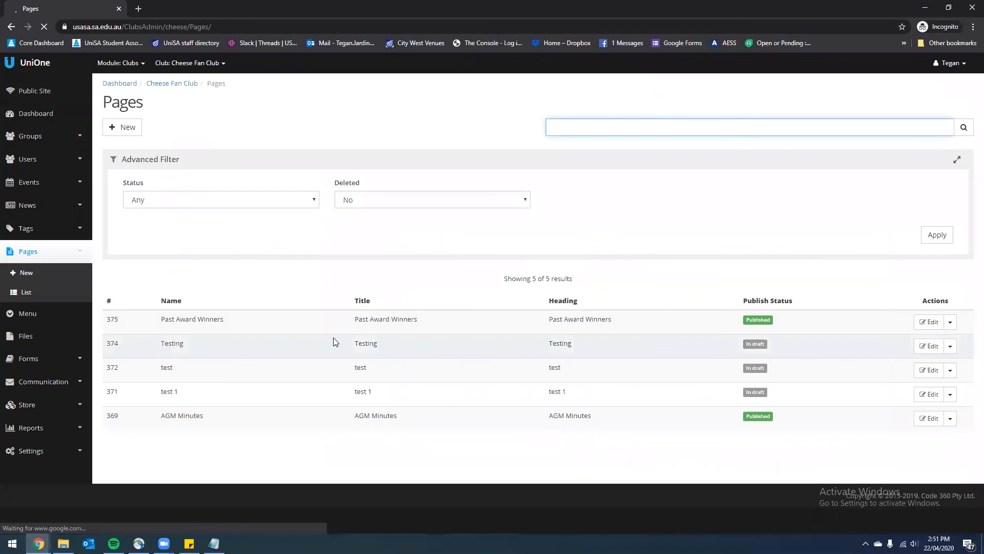
{"action": "left_click", "coordinate": [931, 419]}
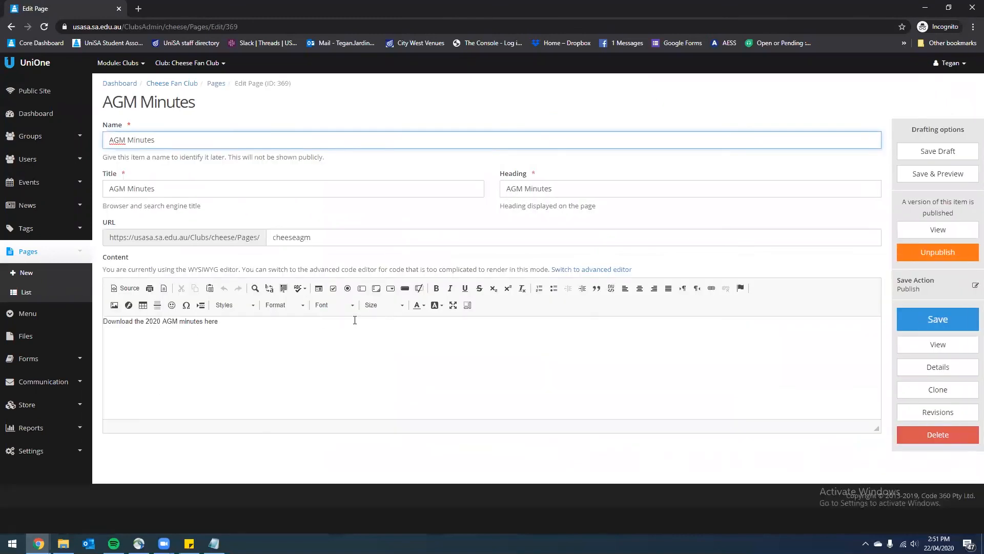
Link the word 'here' to /Clubs/cheese/Files/787, save the page, and view it publicly
{"action": "left_click_drag", "start_coordinate": [241, 332], "coordinate": [205, 322]}
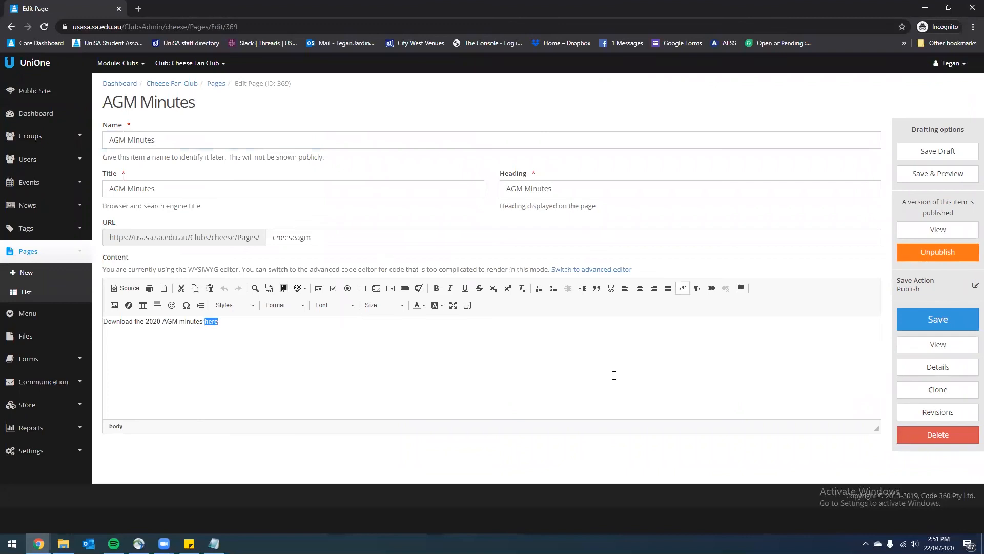
{"action": "left_click", "coordinate": [710, 288]}
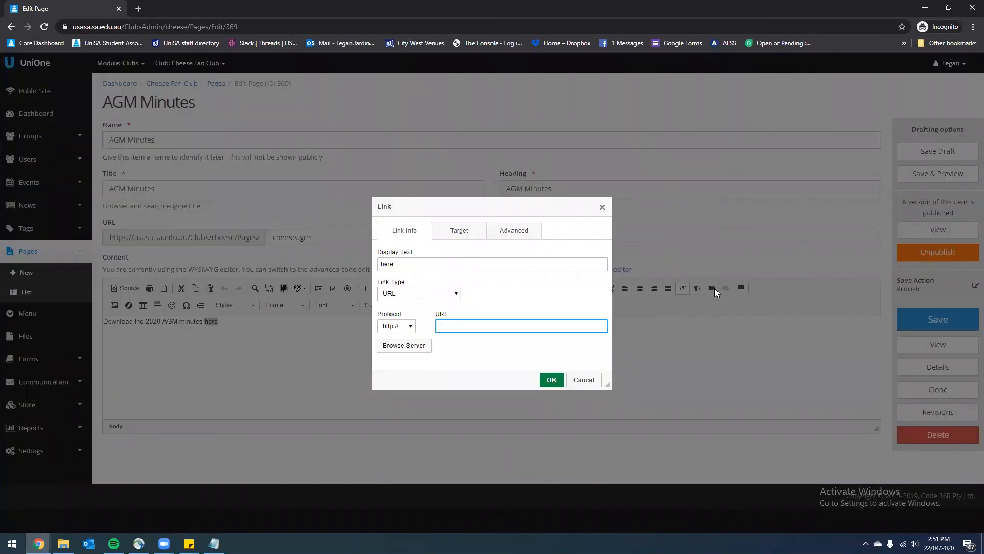
{"action": "key", "text": "ctrl+v"}
{"action": "left_click", "coordinate": [552, 380]}
{"action": "left_click", "coordinate": [302, 355]}
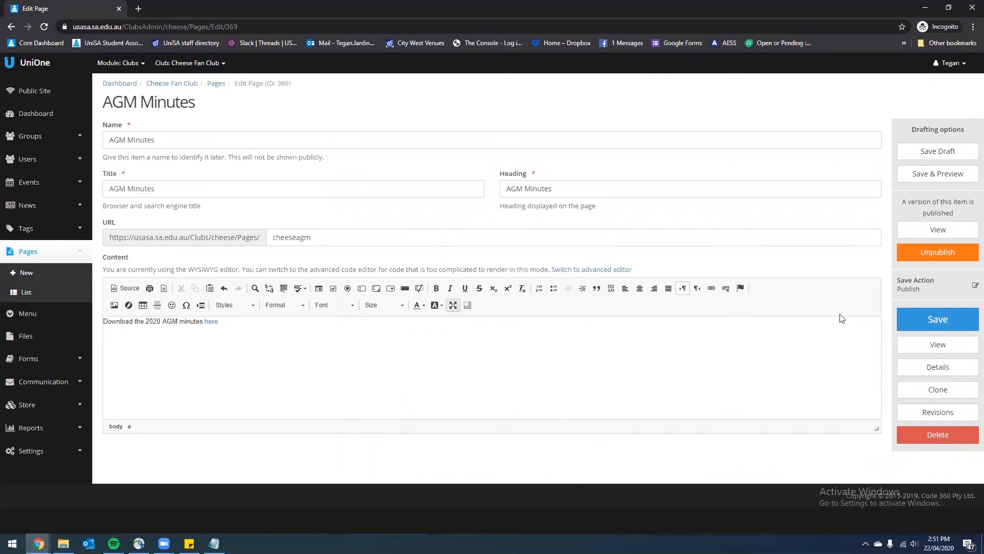
{"action": "left_click", "coordinate": [915, 320]}
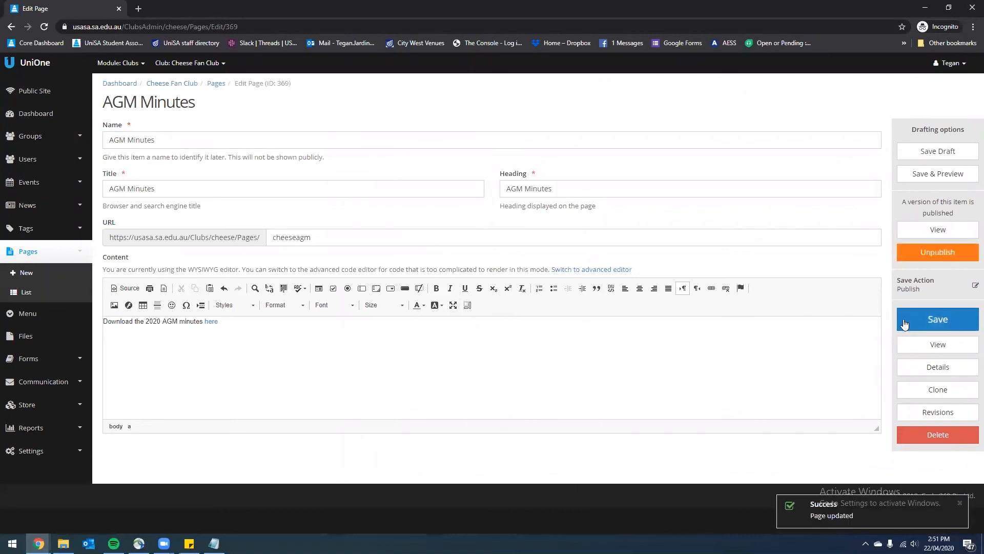
{"action": "left_click", "coordinate": [929, 234]}
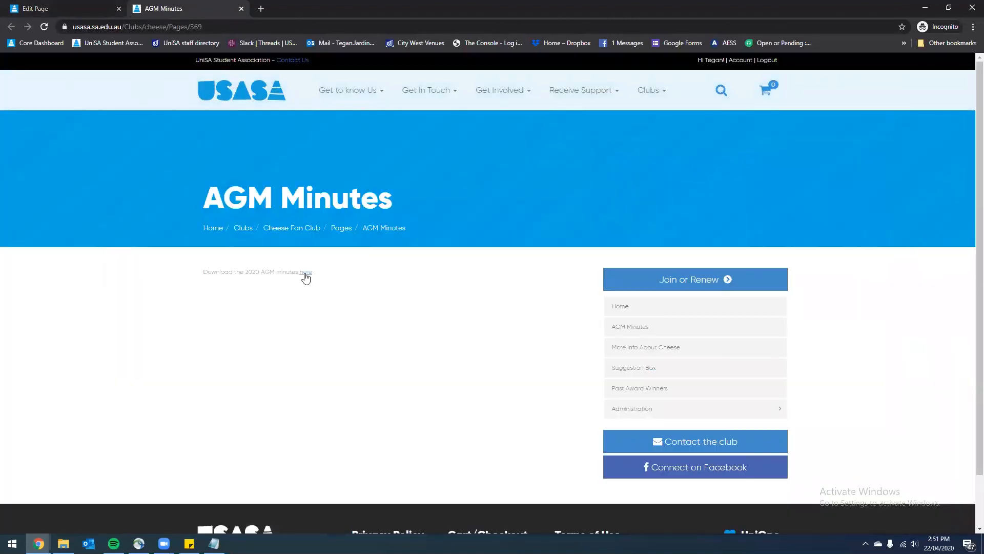
Test the public 2020 AGM minutes download link, then return to the admin page editor
{"action": "left_click", "coordinate": [306, 273]}
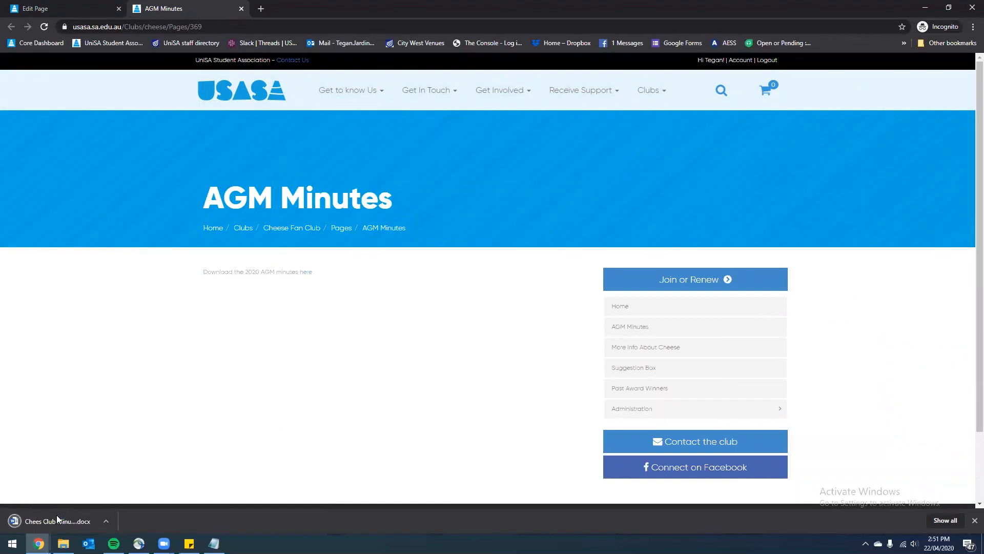
{"action": "left_click", "coordinate": [58, 519]}
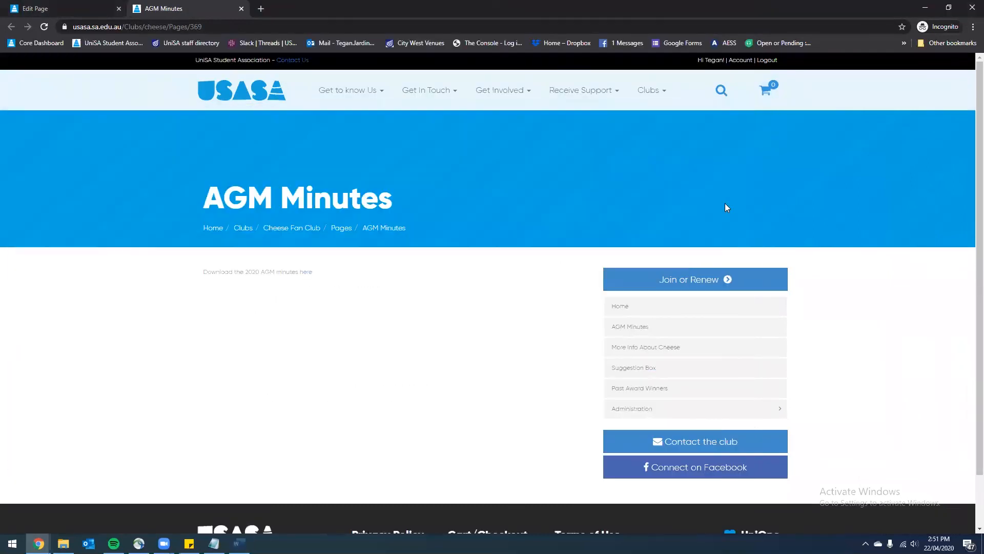
{"action": "left_click", "coordinate": [60, 7]}
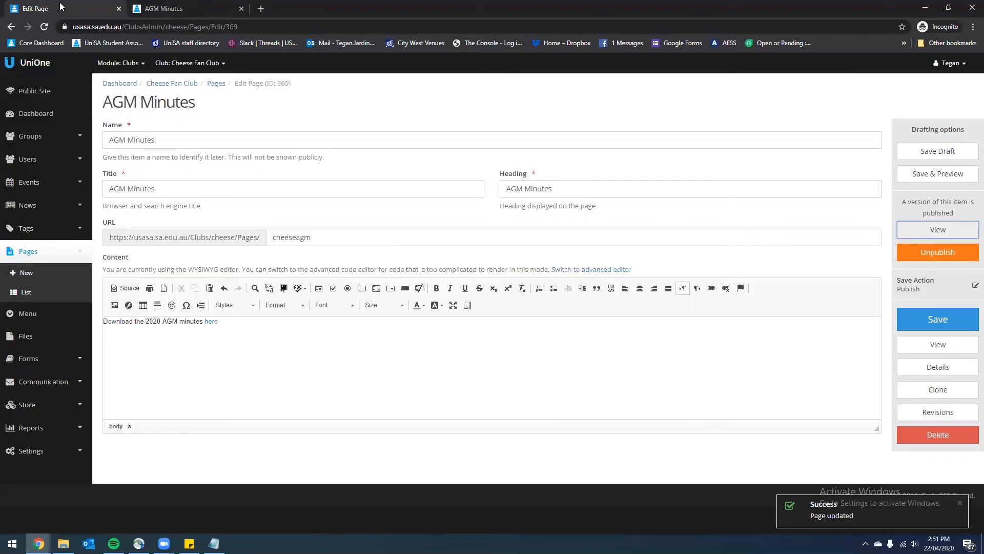
{"action": "left_click", "coordinate": [220, 9]}
Add a new item to the club menu and set its type to URL
{"action": "left_click", "coordinate": [42, 316]}
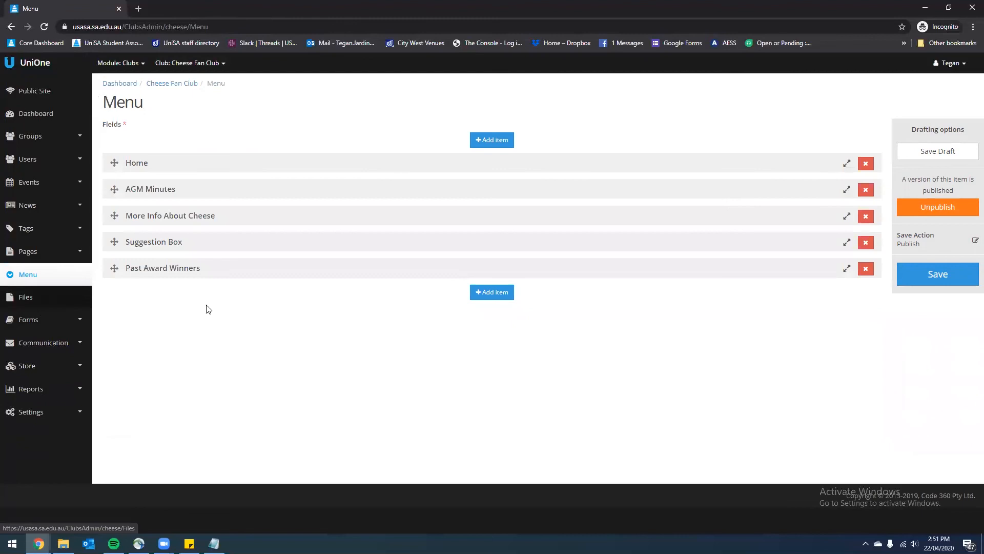
{"action": "left_click", "coordinate": [491, 293]}
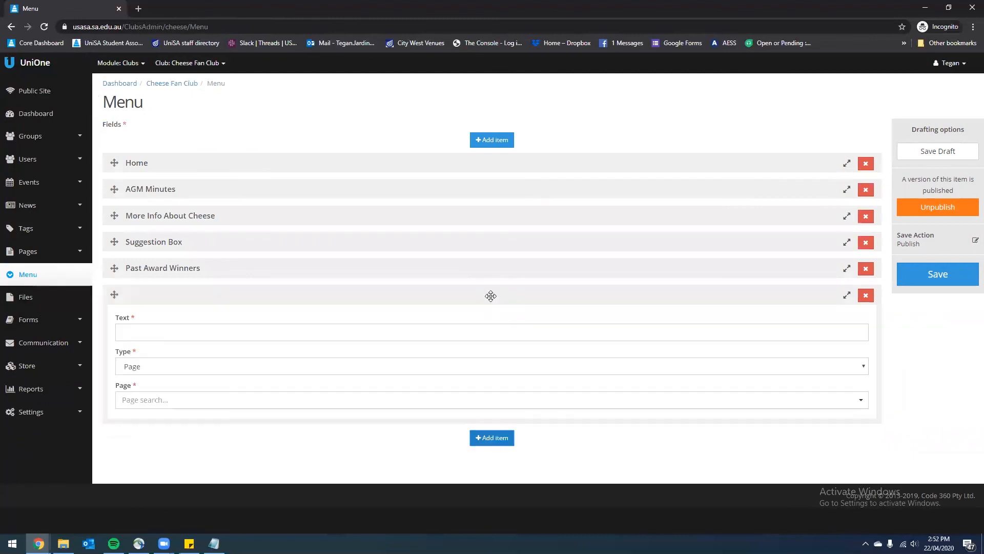
{"action": "left_click", "coordinate": [146, 396]}
{"action": "left_click", "coordinate": [157, 367]}
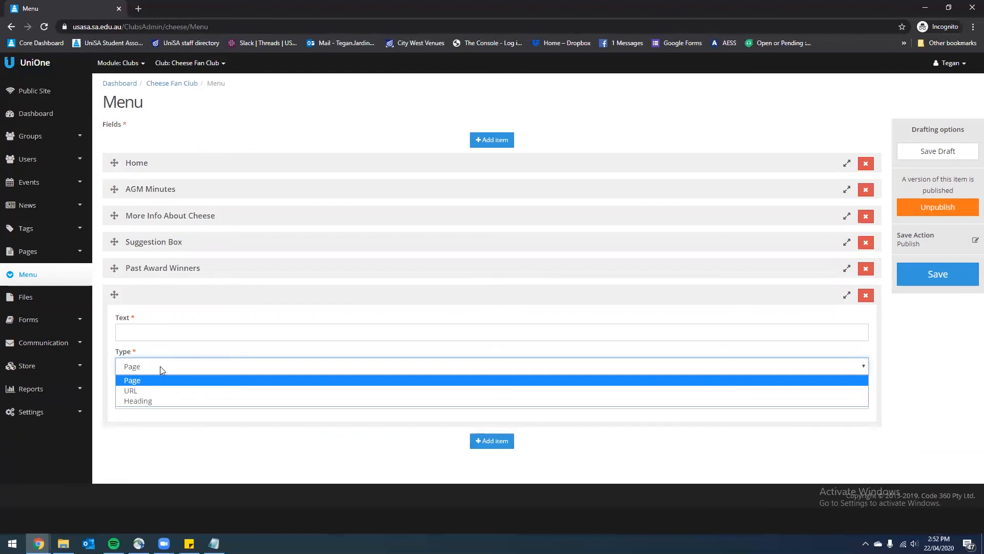
{"action": "left_click", "coordinate": [134, 391]}
Label it '2020 Cheese Cheese Award Nominations', paste the cheeseofyear2020 form URL, and save
{"action": "left_click", "coordinate": [154, 331]}
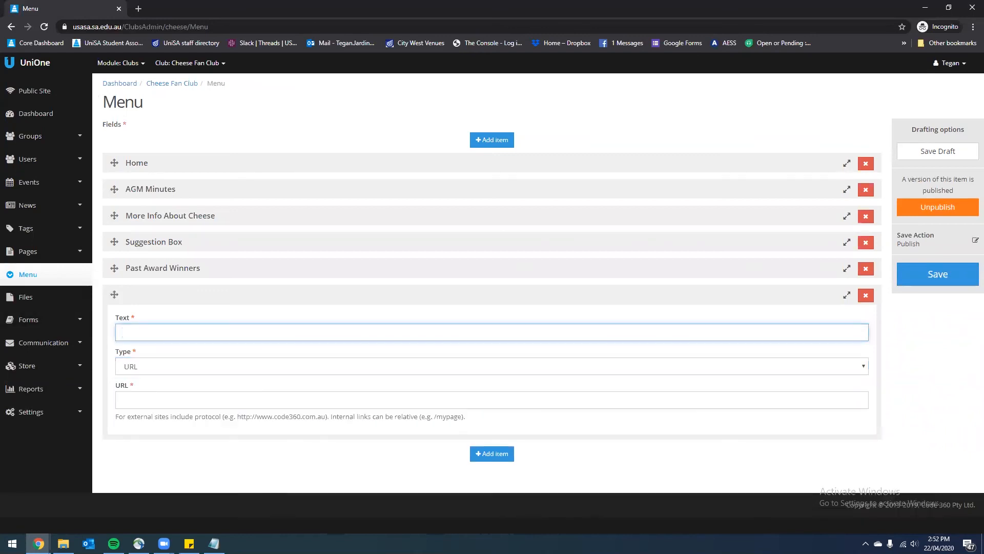
{"action": "type", "text": "2020 Cheese Cheese"}
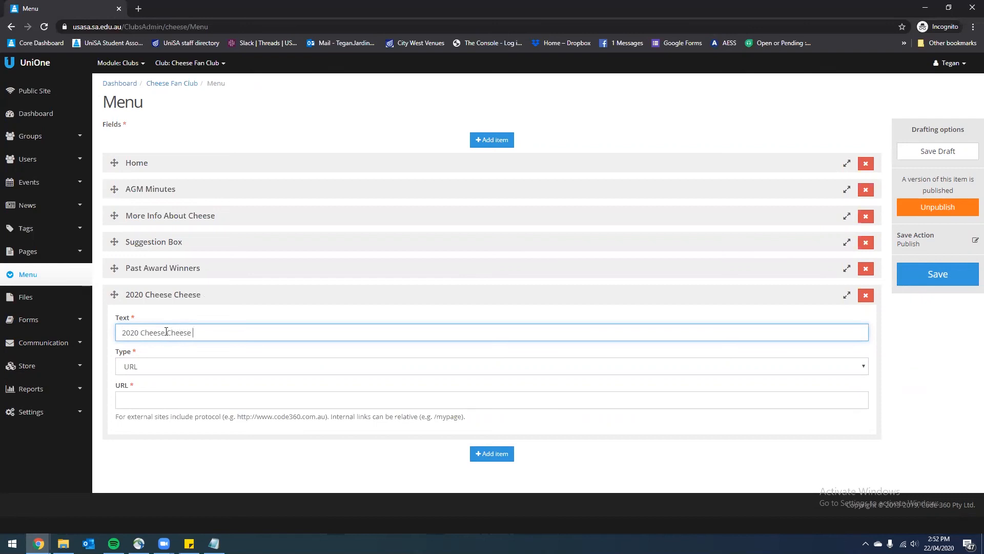
{"action": "type", "text": "ward Nominations"}
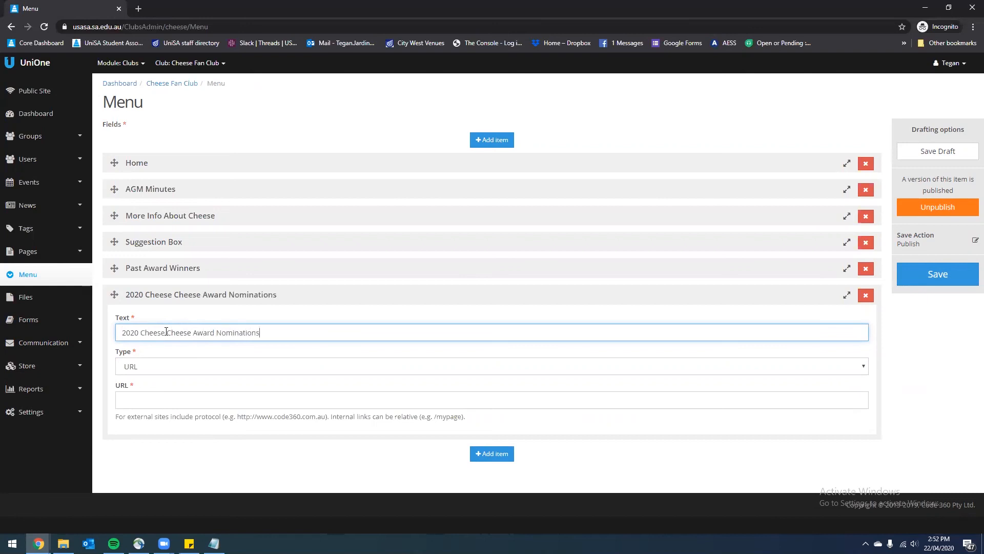
{"action": "key", "text": "alt+Tab"}
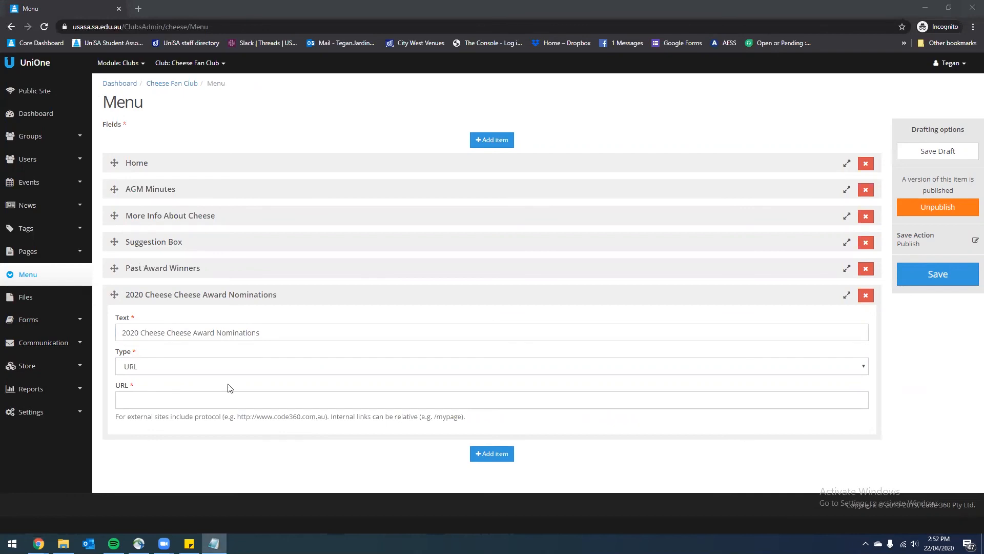
{"action": "left_click", "coordinate": [187, 401]}
{"action": "key", "text": "ctrl+v"}
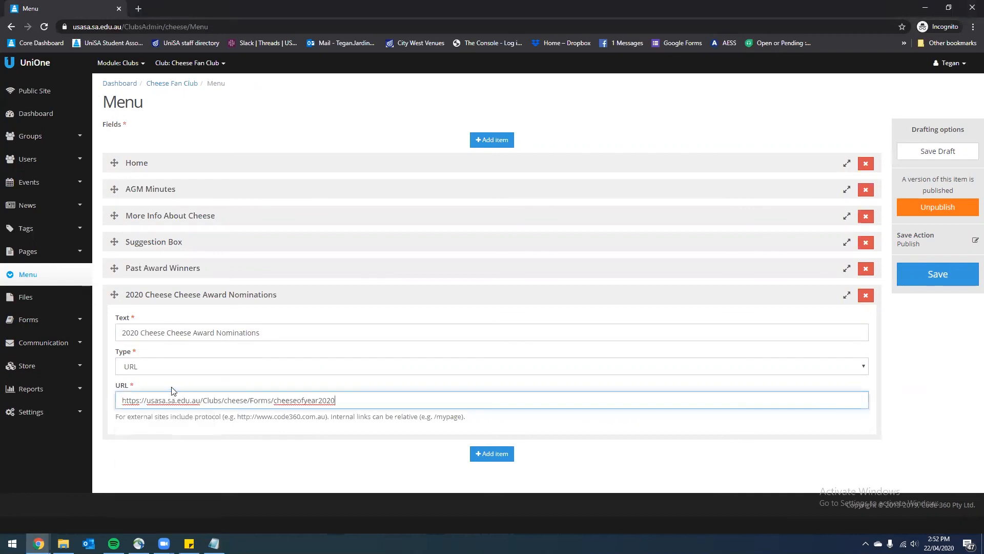
{"action": "left_click", "coordinate": [964, 281]}
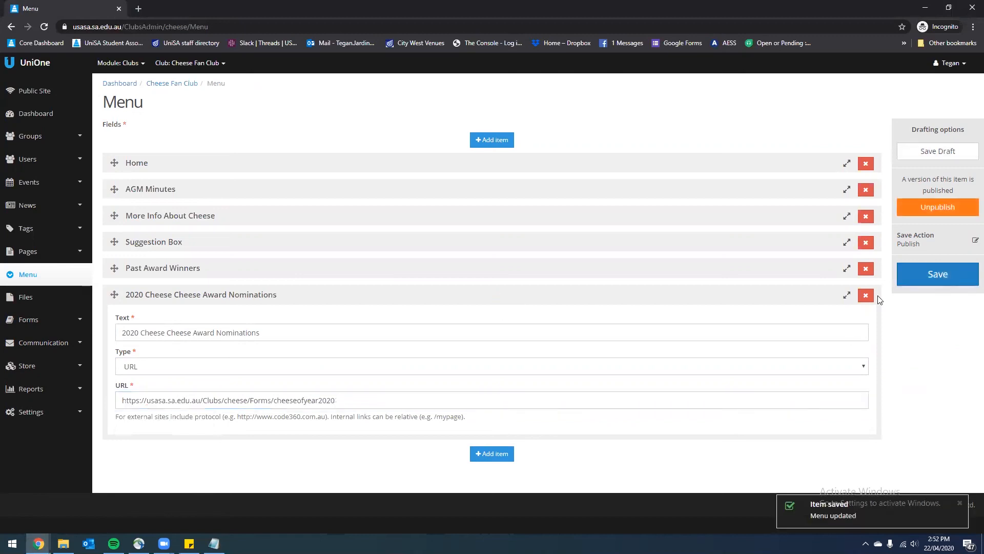
{"action": "left_click", "coordinate": [847, 296]}
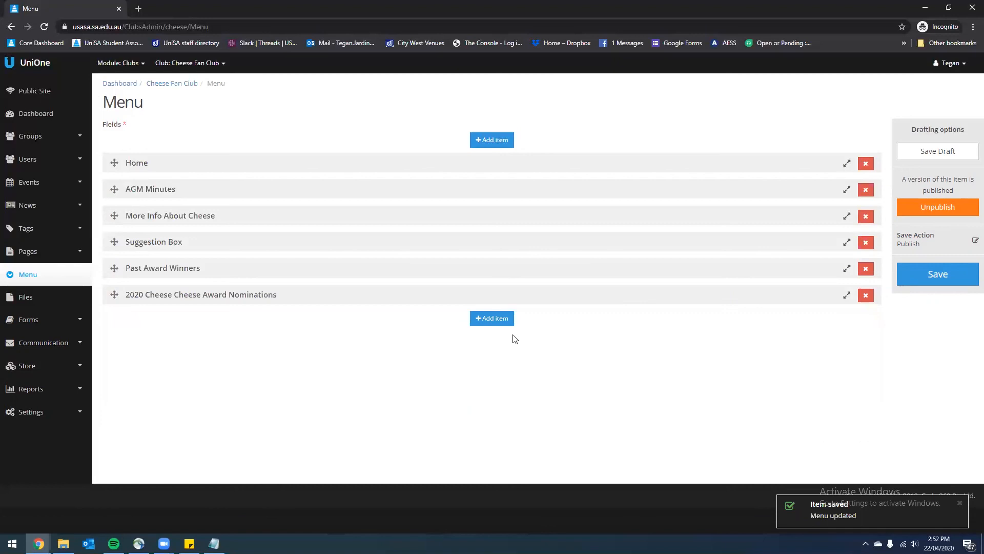
Add a Heading-type menu item named 'Heading', save the menu, and view the public club page
{"action": "left_click", "coordinate": [492, 321]}
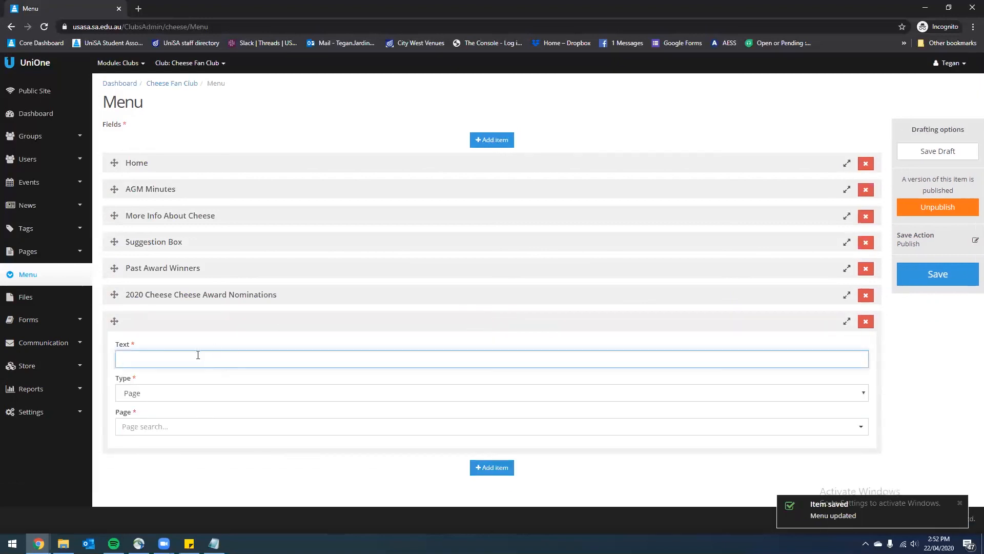
{"action": "type", "text": "Heading"}
{"action": "left_click", "coordinate": [195, 399]}
{"action": "left_click", "coordinate": [173, 425]}
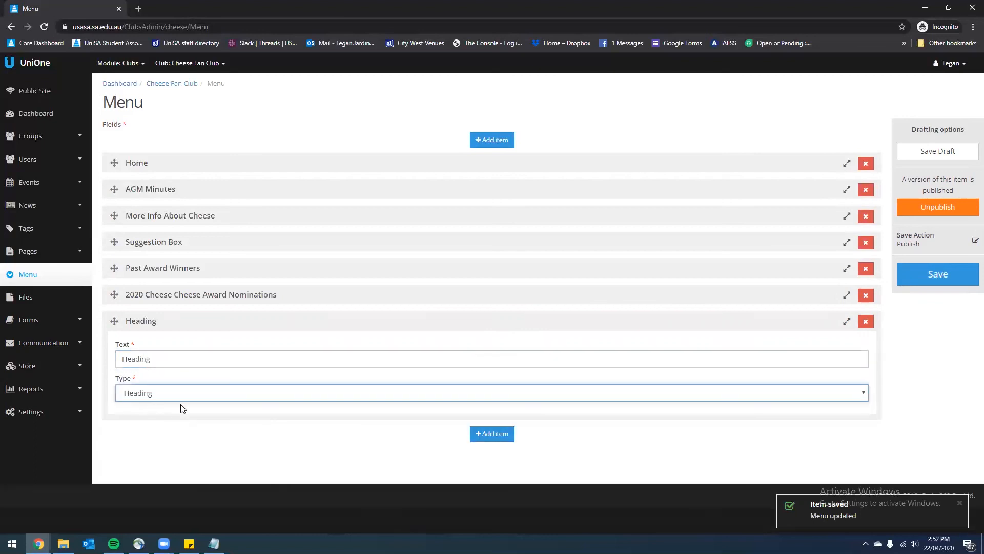
{"action": "left_click", "coordinate": [207, 353]}
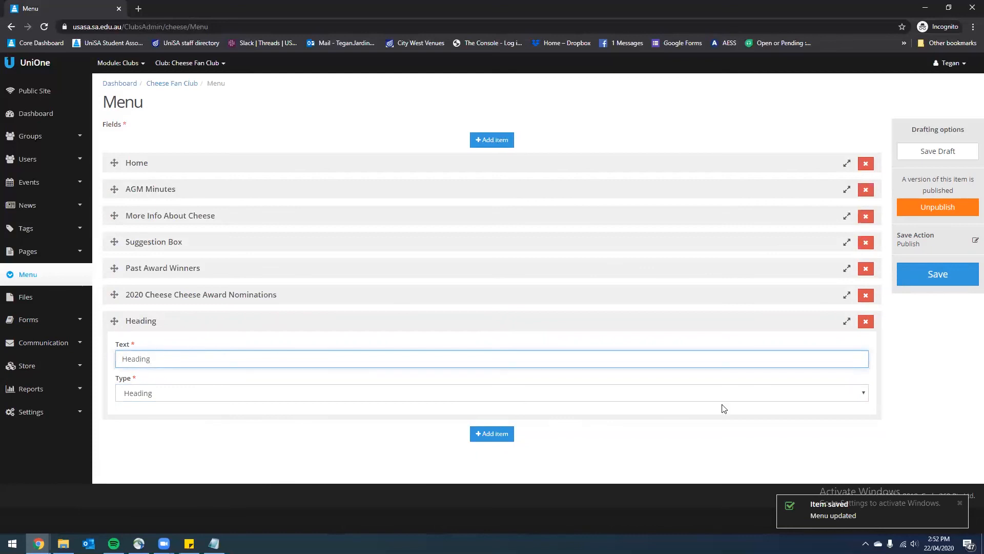
{"action": "left_click", "coordinate": [942, 272]}
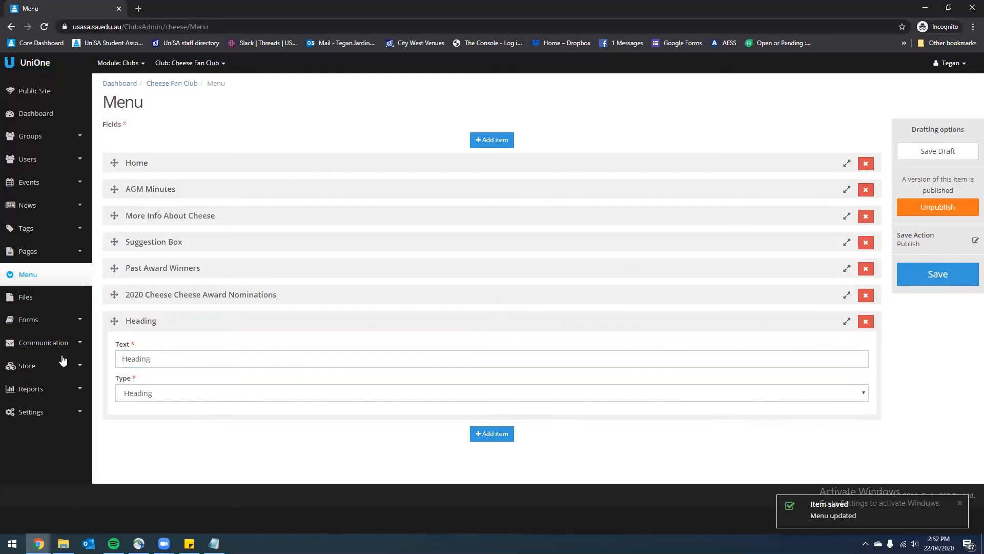
{"action": "left_click", "coordinate": [50, 91]}
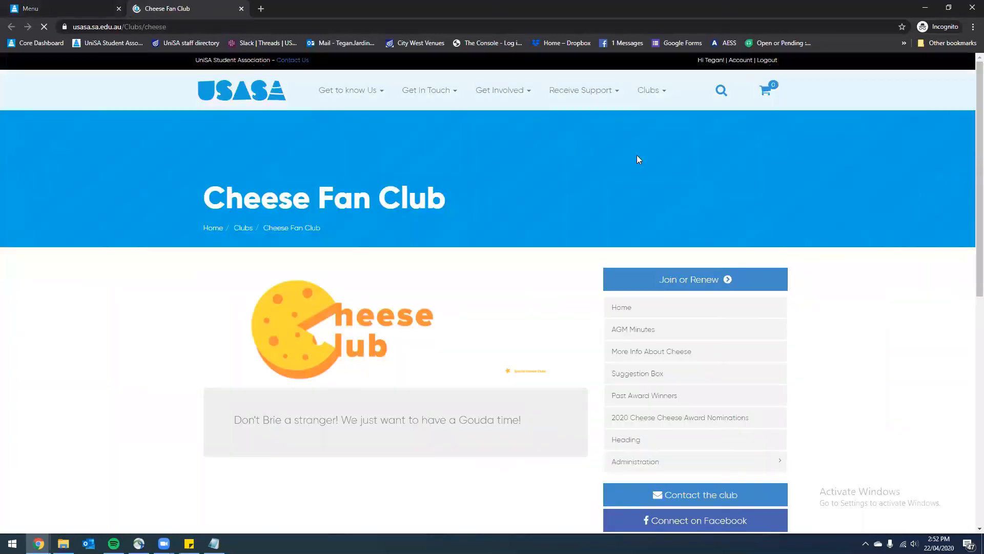
Confirm the public nominations menu link opens the Cheese of the Year Competition form
{"action": "scroll", "coordinate": [659, 323], "scroll_direction": "down", "scroll_amount": 2}
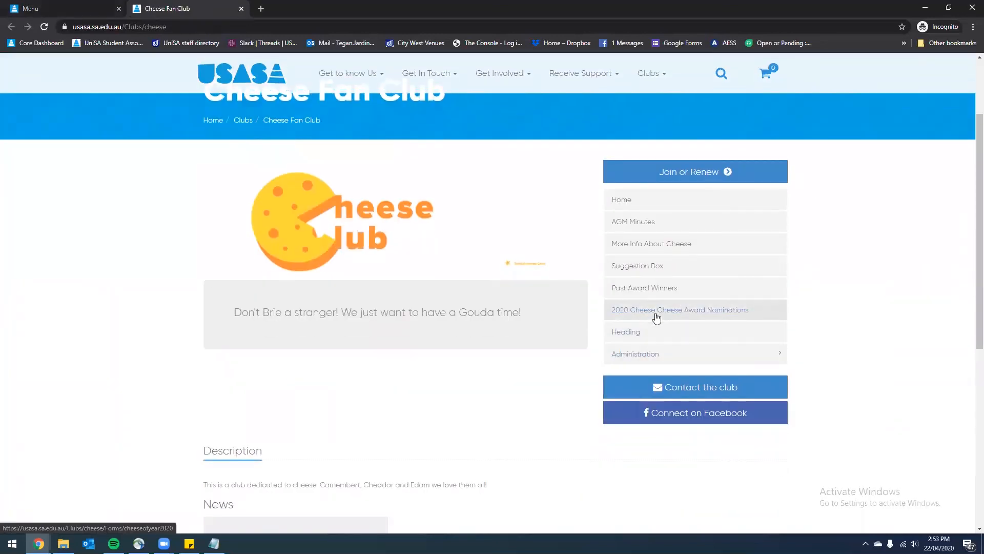
{"action": "left_click", "coordinate": [652, 309]}
{"action": "scroll", "coordinate": [402, 292], "scroll_direction": "down", "scroll_amount": 5}
{"action": "scroll", "coordinate": [378, 340], "scroll_direction": "up", "scroll_amount": 6}
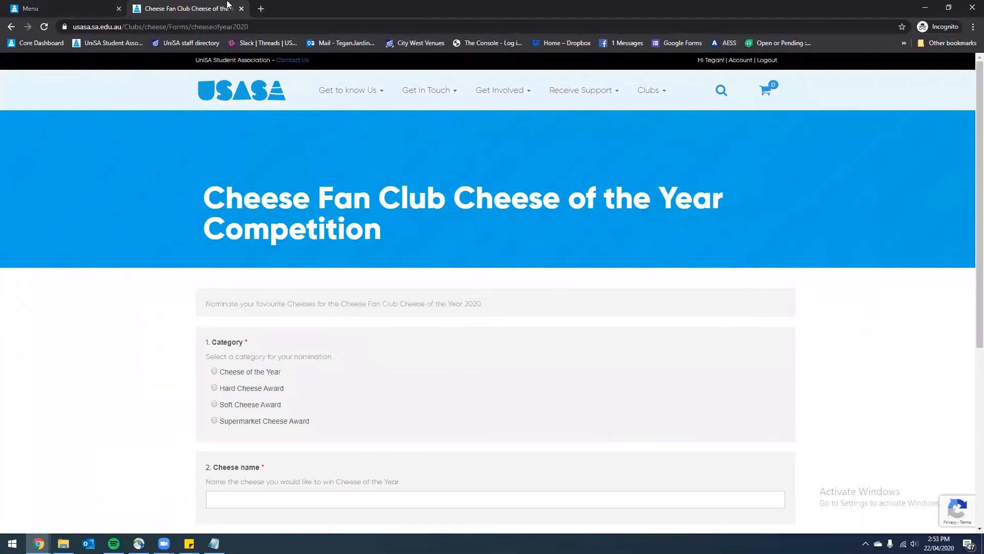
{"action": "left_click", "coordinate": [241, 9]}
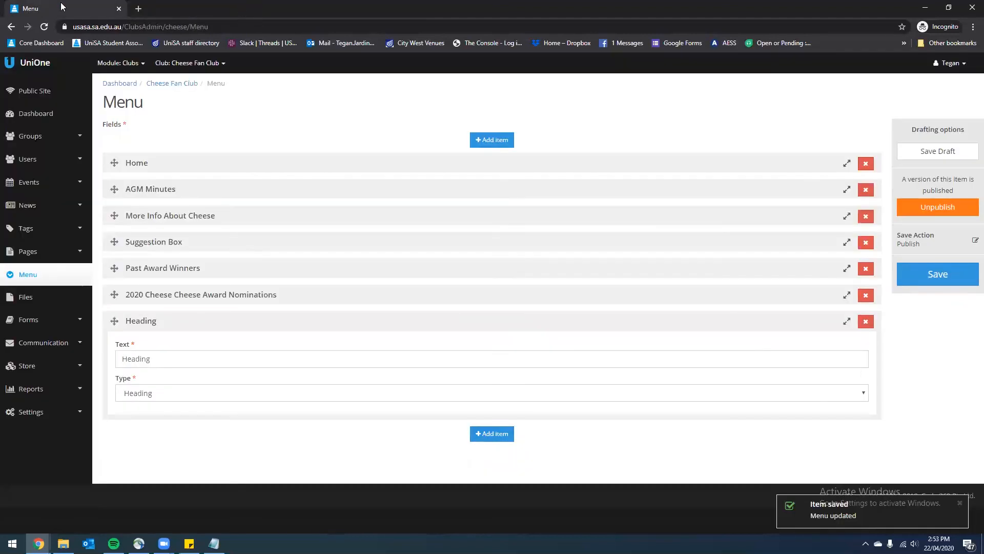
{"action": "left_click", "coordinate": [43, 91]}
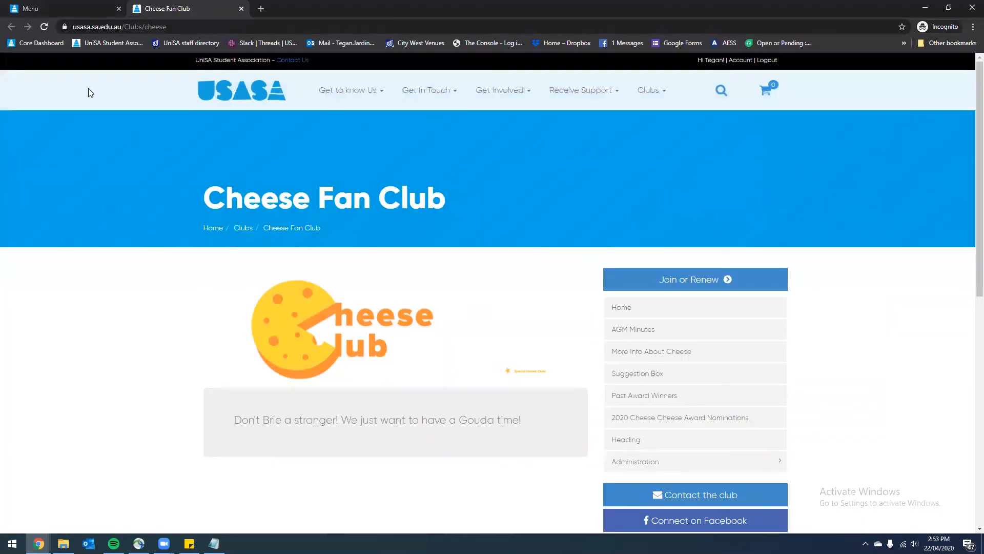
{"action": "scroll", "coordinate": [690, 220], "scroll_direction": "down", "scroll_amount": 2}
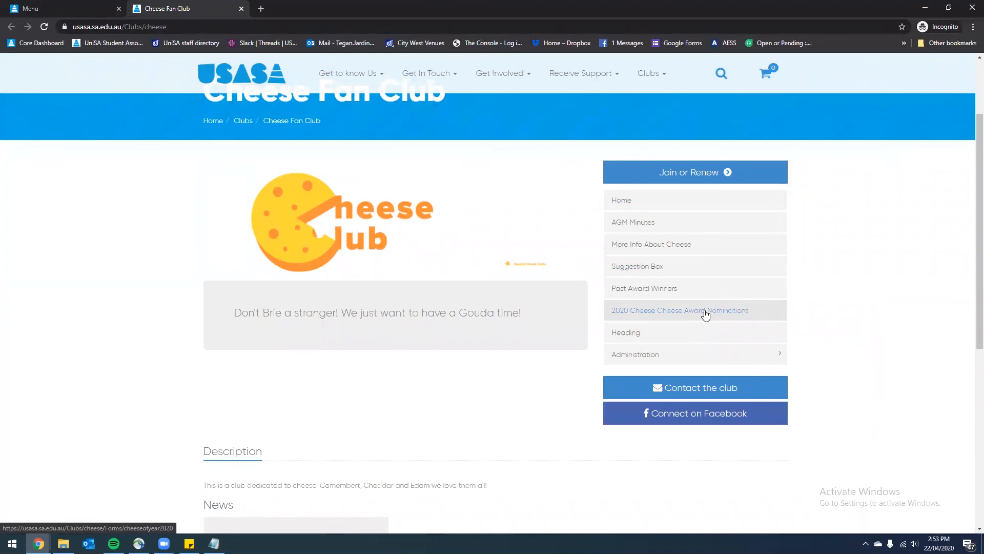
{"action": "left_click", "coordinate": [705, 310]}
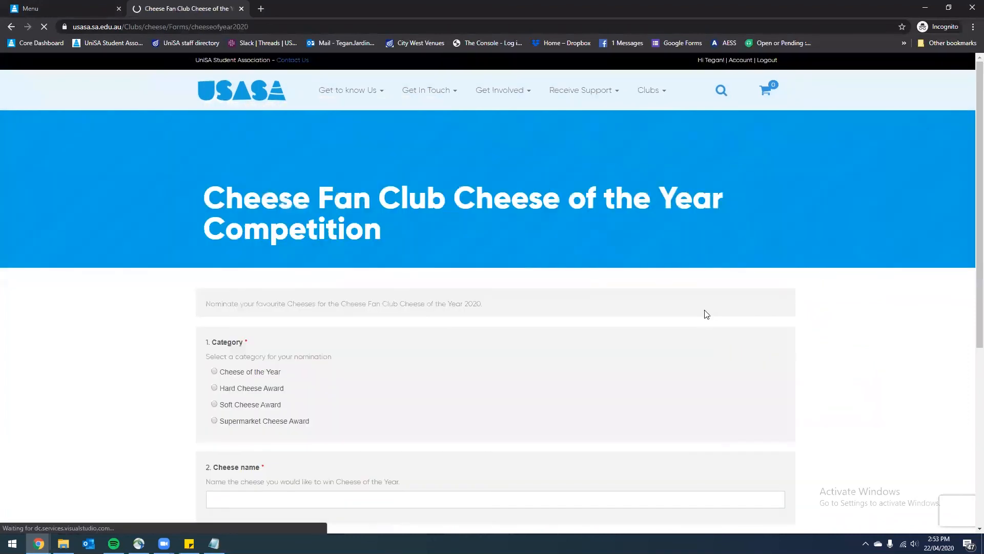
{"action": "scroll", "coordinate": [530, 260], "scroll_direction": "down", "scroll_amount": 5}
{"action": "scroll", "coordinate": [530, 261], "scroll_direction": "up", "scroll_amount": 6}
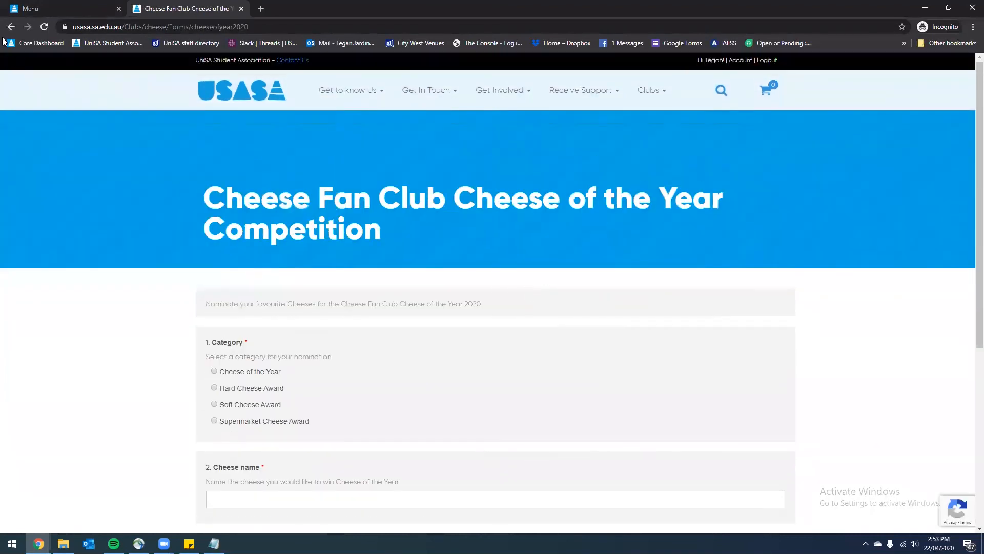
{"action": "key", "text": "alt+Left"}
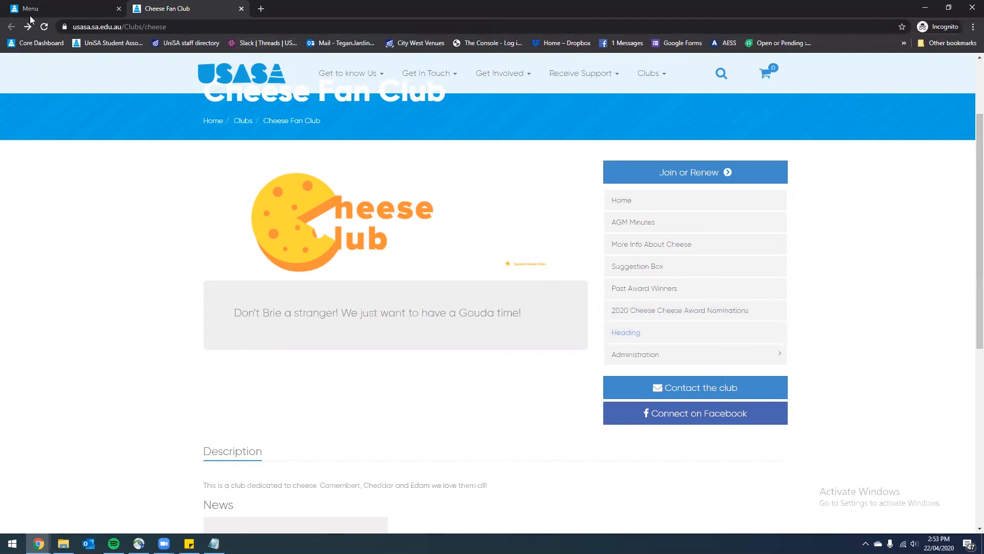
Delete the Heading item, save the menu, and start creating a new club page
{"action": "left_click", "coordinate": [80, 9]}
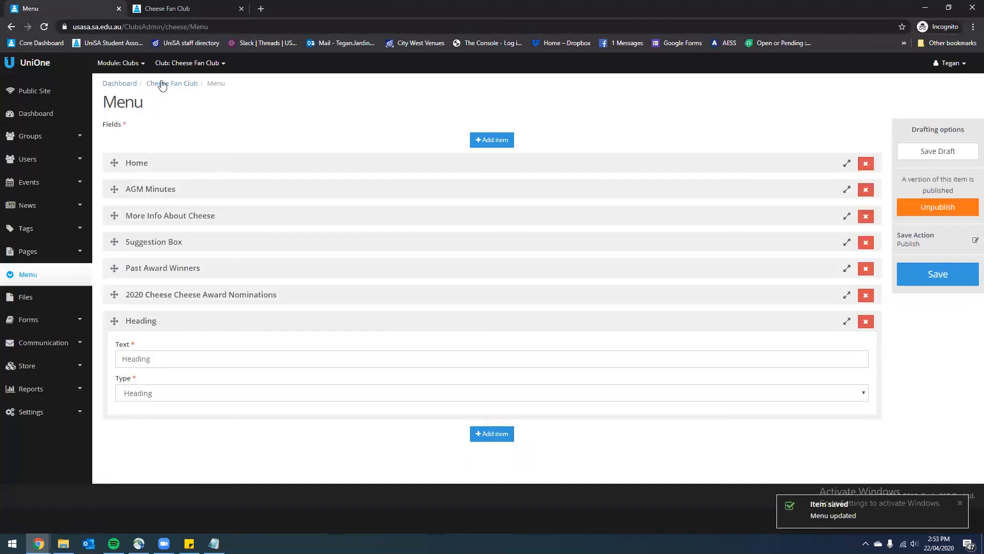
{"action": "left_click", "coordinate": [866, 322]}
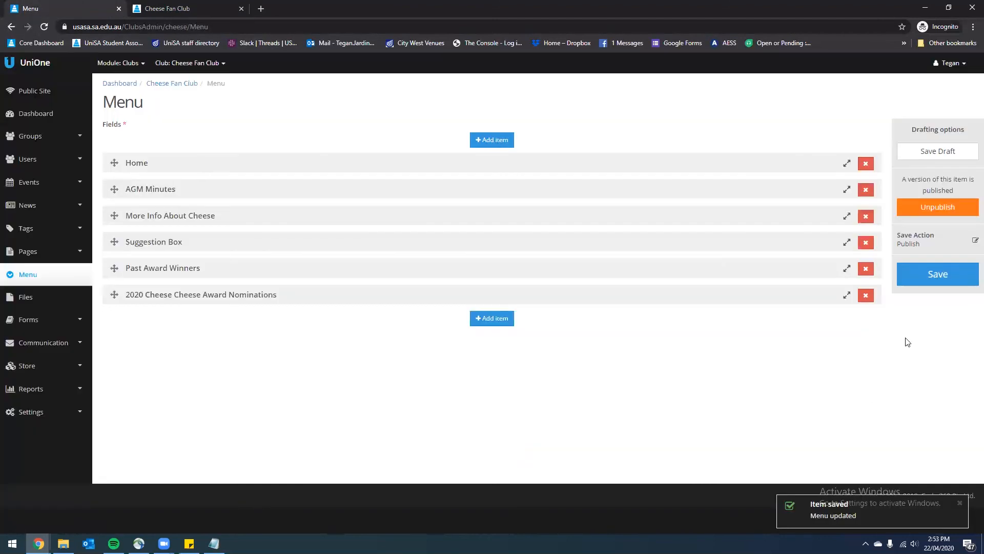
{"action": "left_click", "coordinate": [946, 275]}
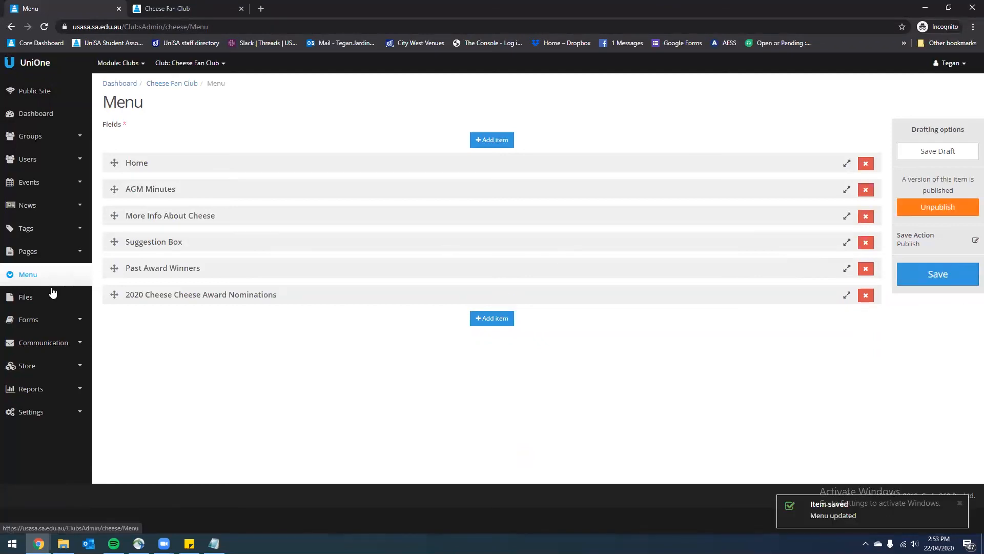
{"action": "left_click", "coordinate": [71, 252]}
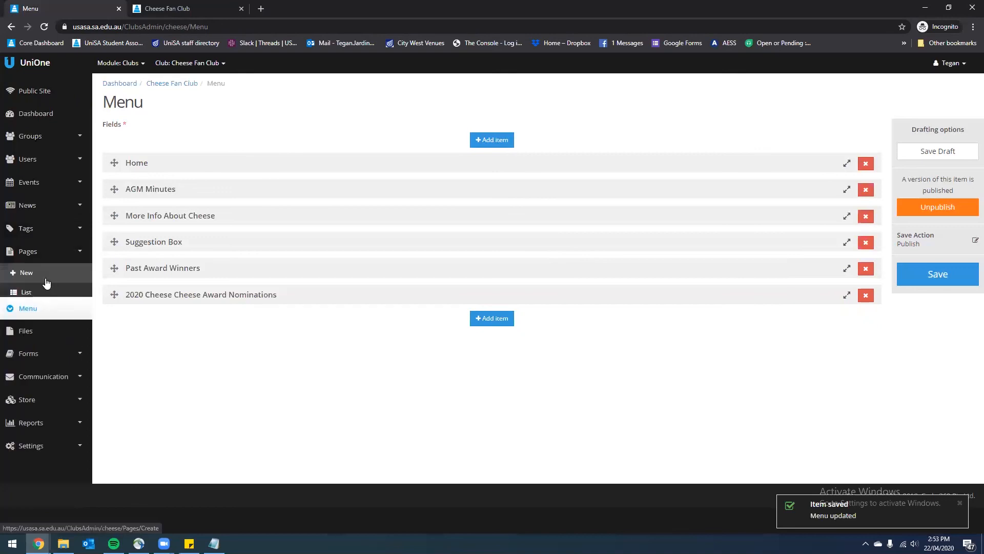
{"action": "left_click", "coordinate": [46, 281]}
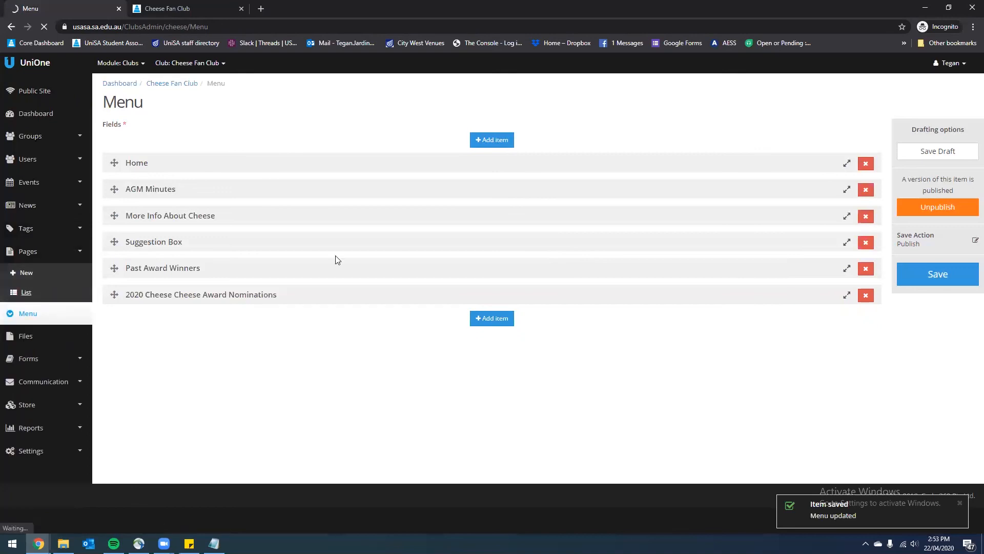